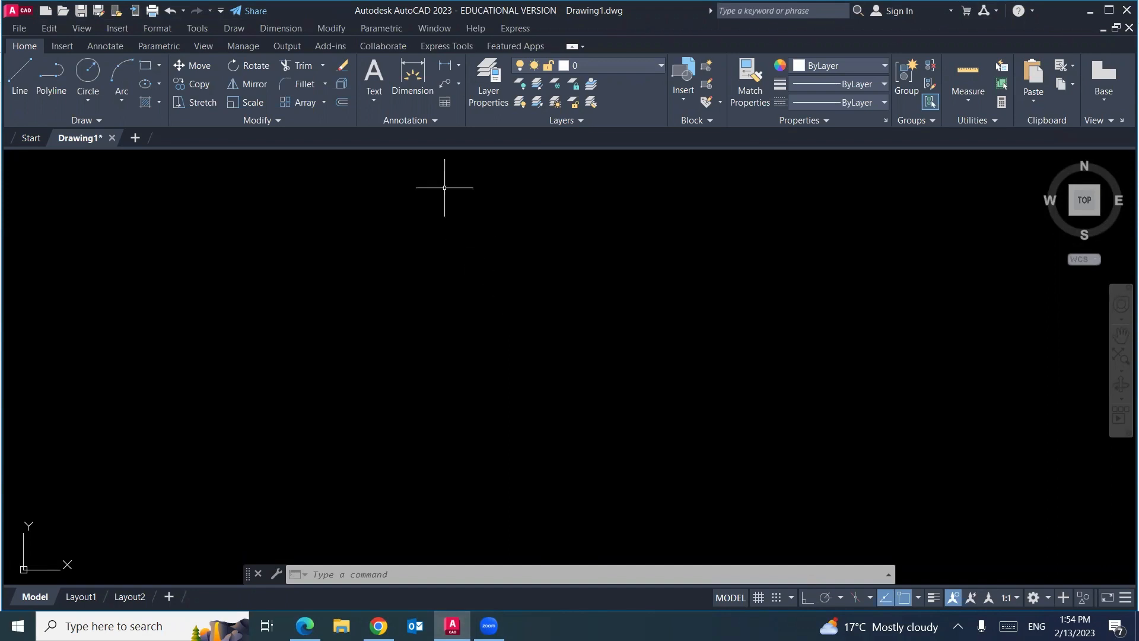
Create a new layer named Columns and set its color to green
click(484, 89)
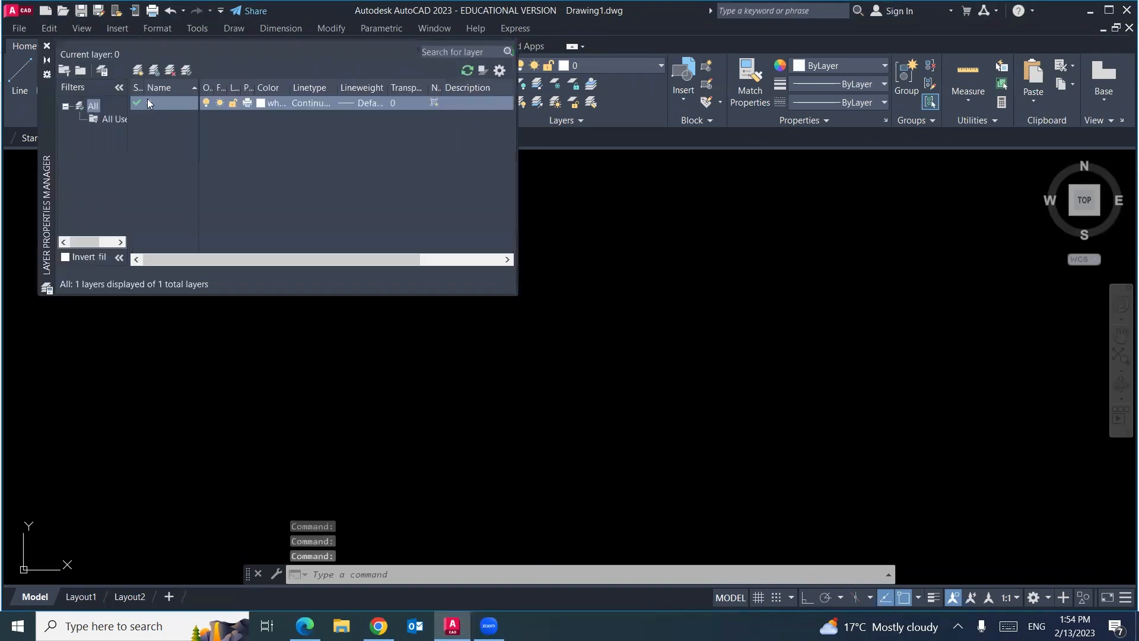
click(137, 70)
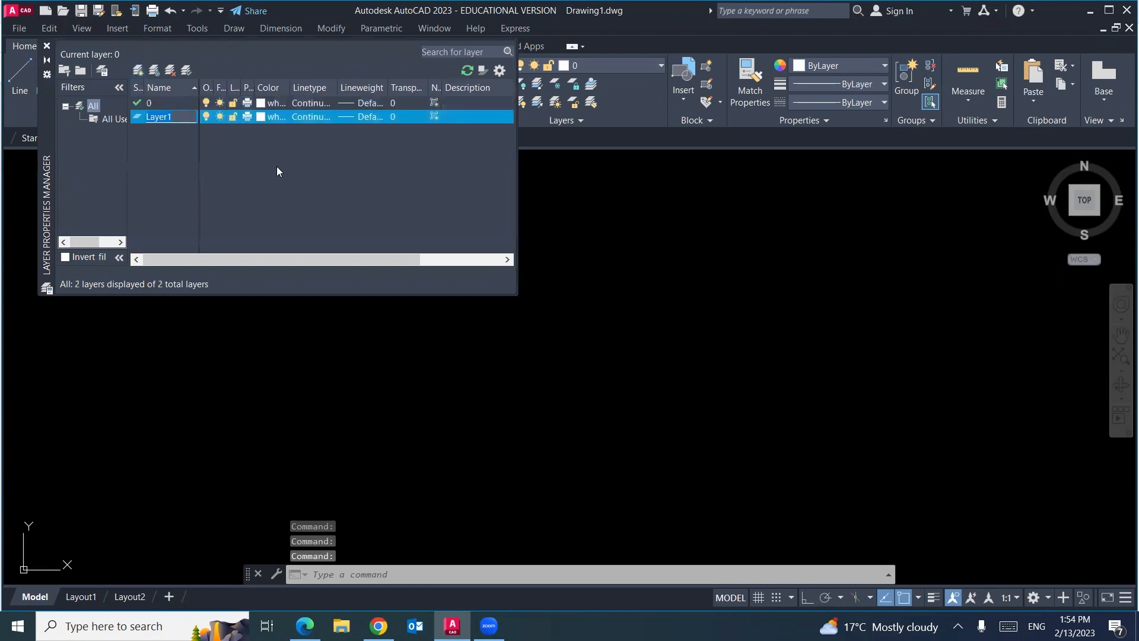
text(Col)
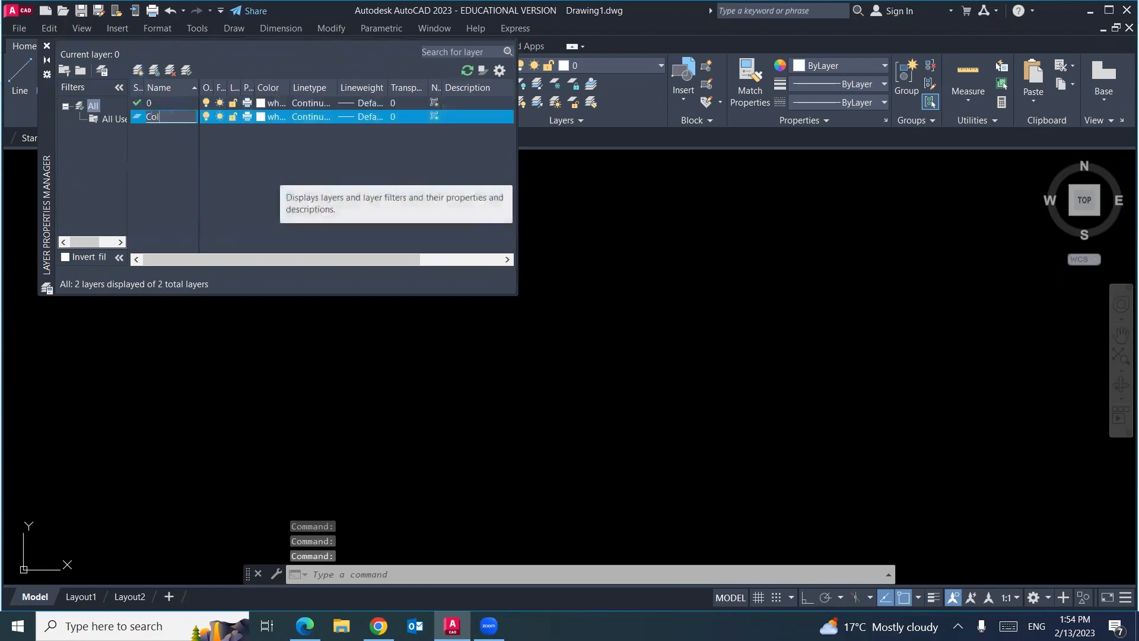
text(umns)
click(266, 116)
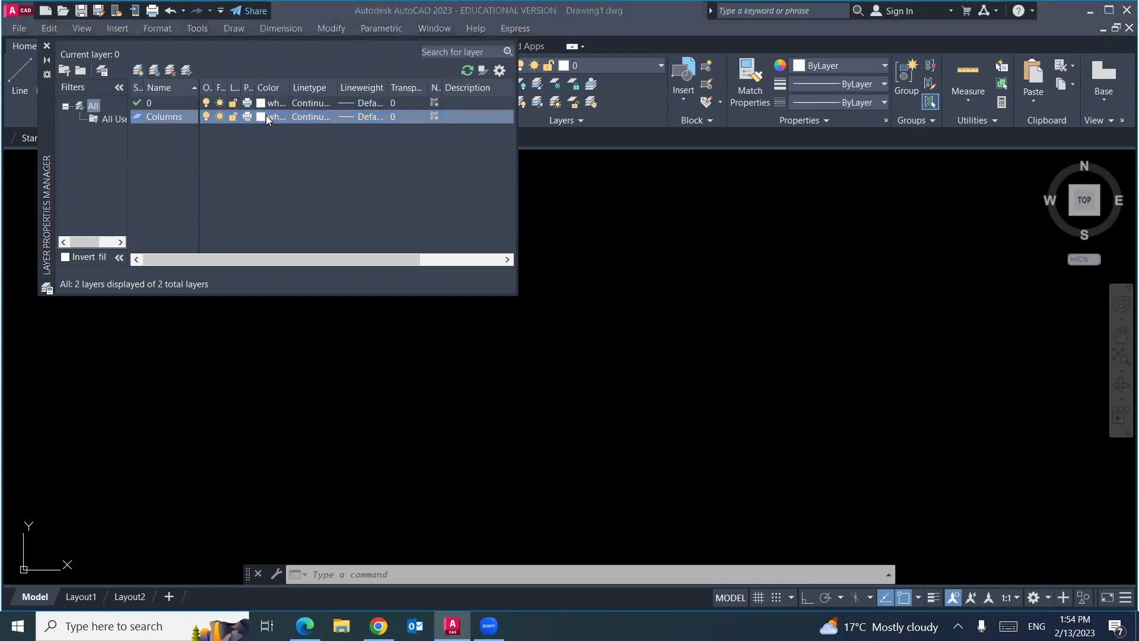
click(473, 343)
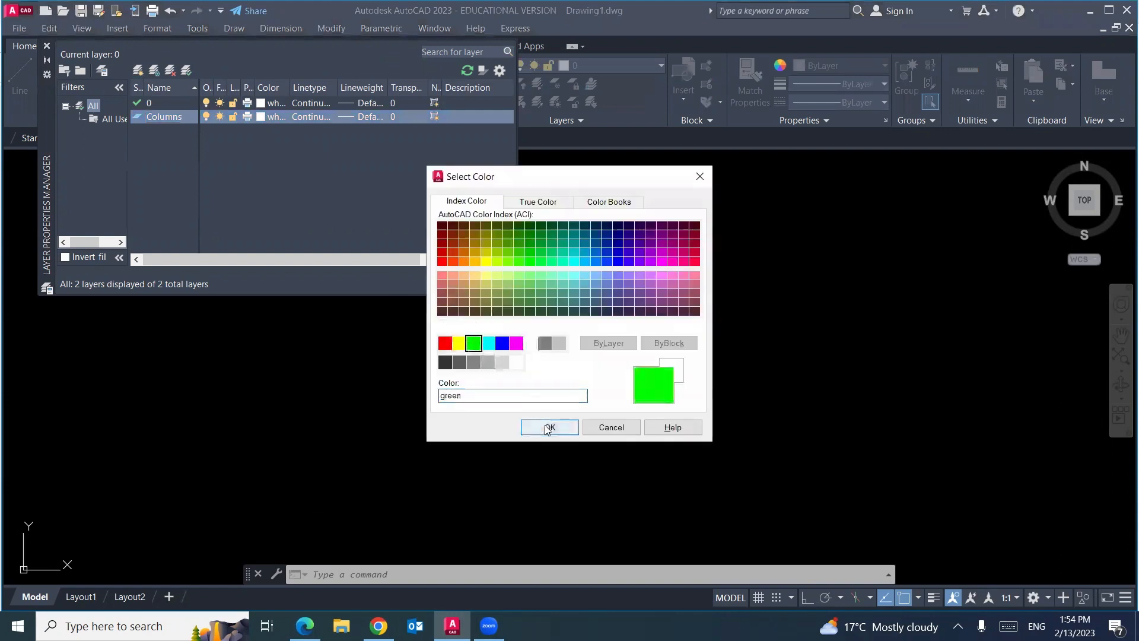
click(550, 428)
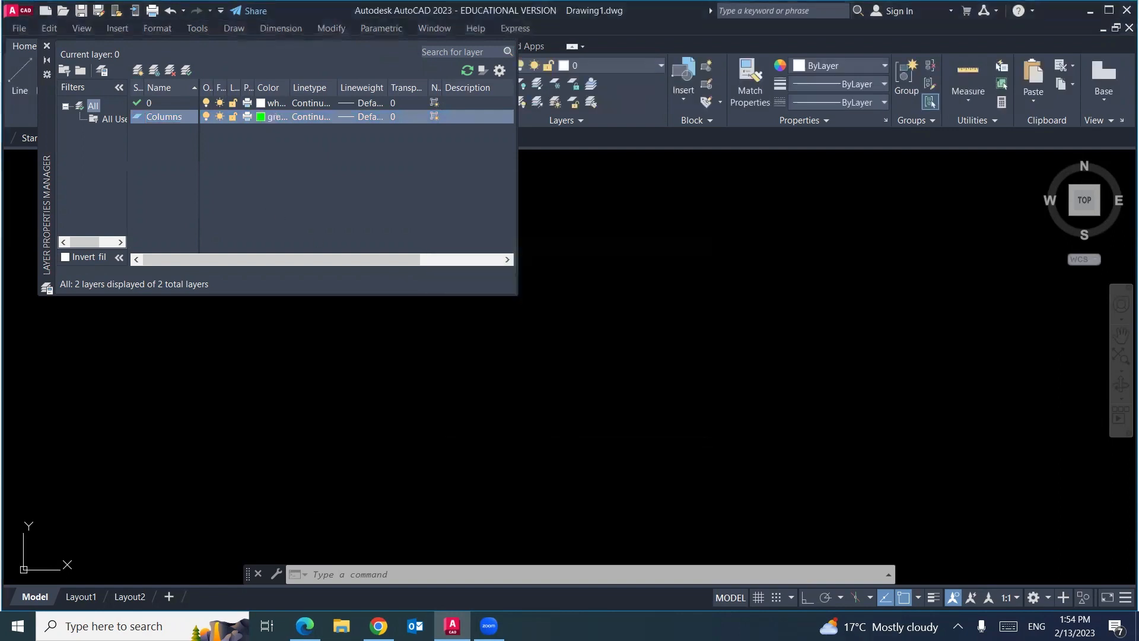
Create a new layer named "Stairs and wall" and set its color to white
click(137, 71)
text(Stairs and wall)
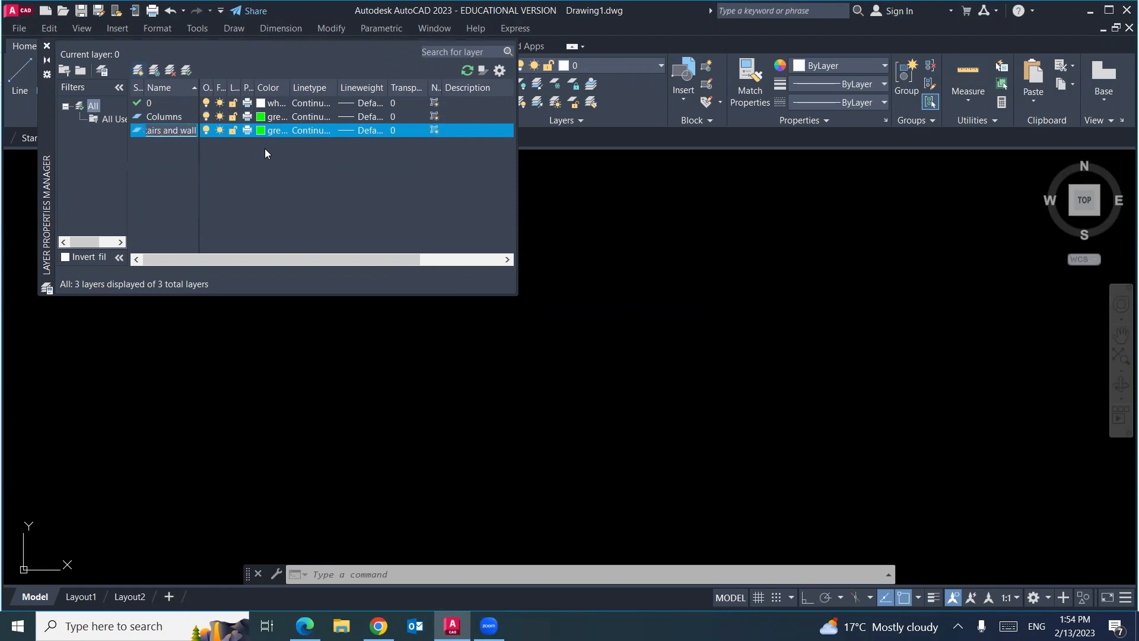
click(269, 131)
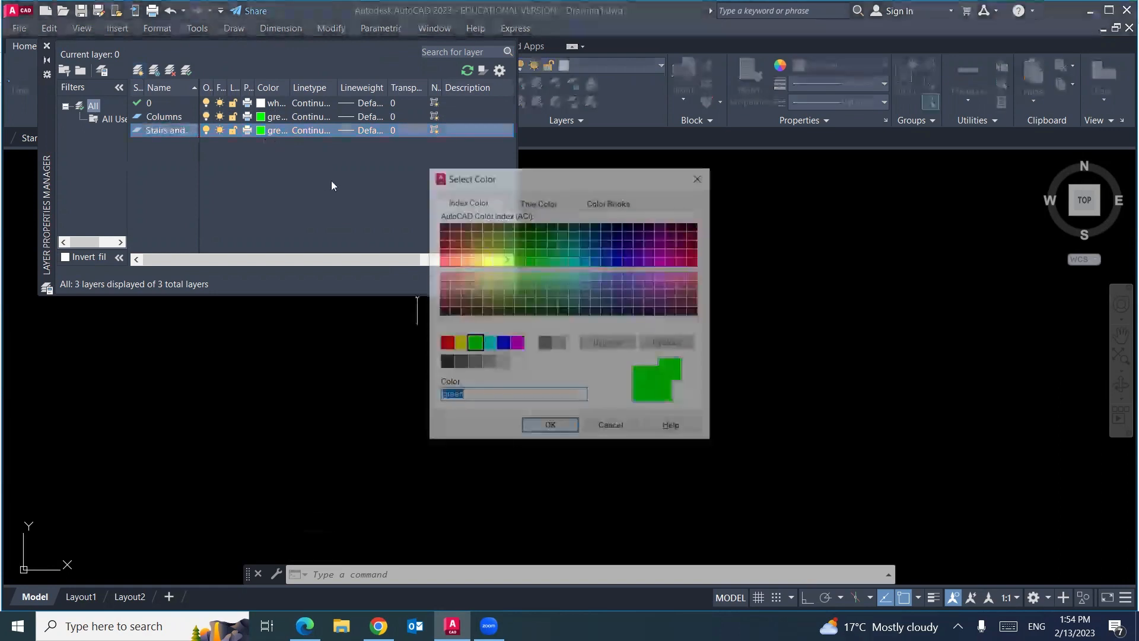
click(530, 344)
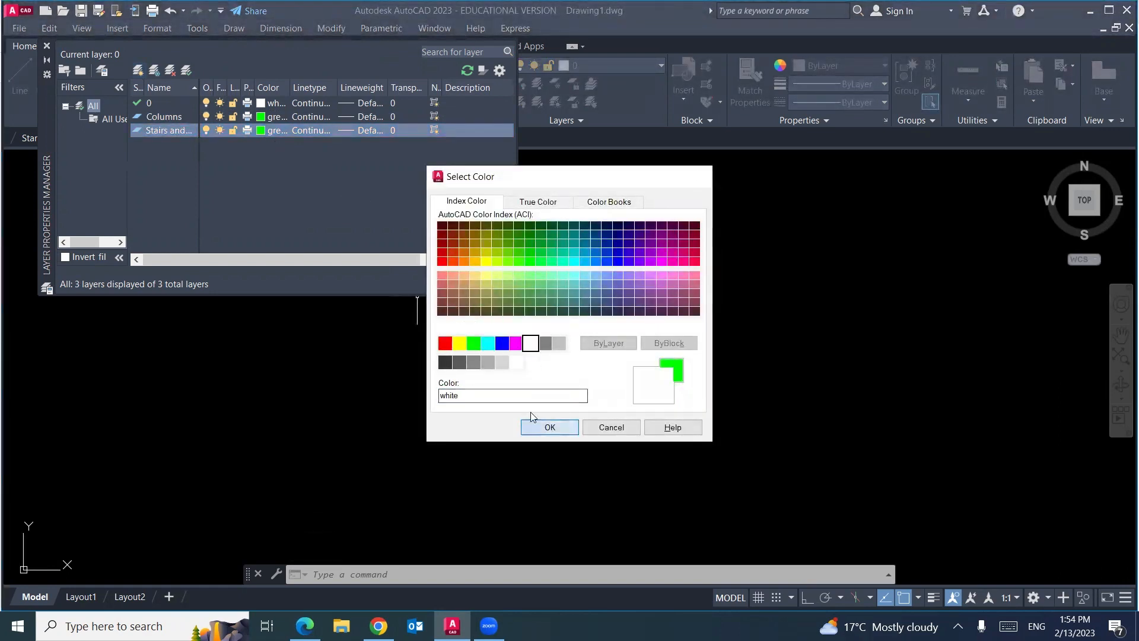
click(537, 427)
Create a new layer named Axis and set its color to red
click(140, 70)
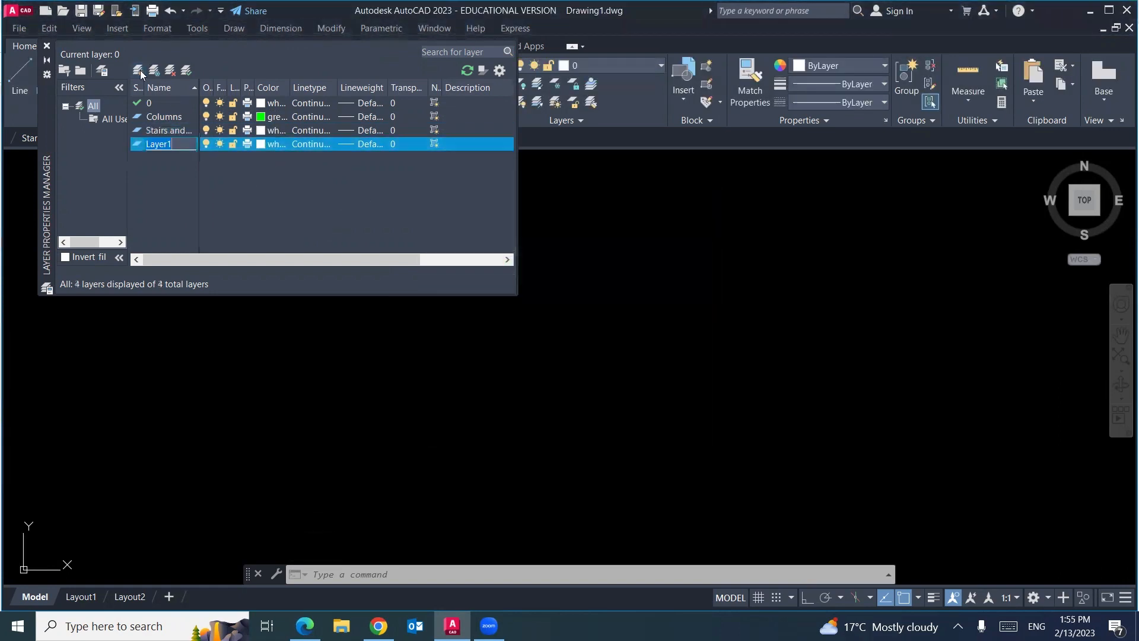
text(Axis)
click(270, 144)
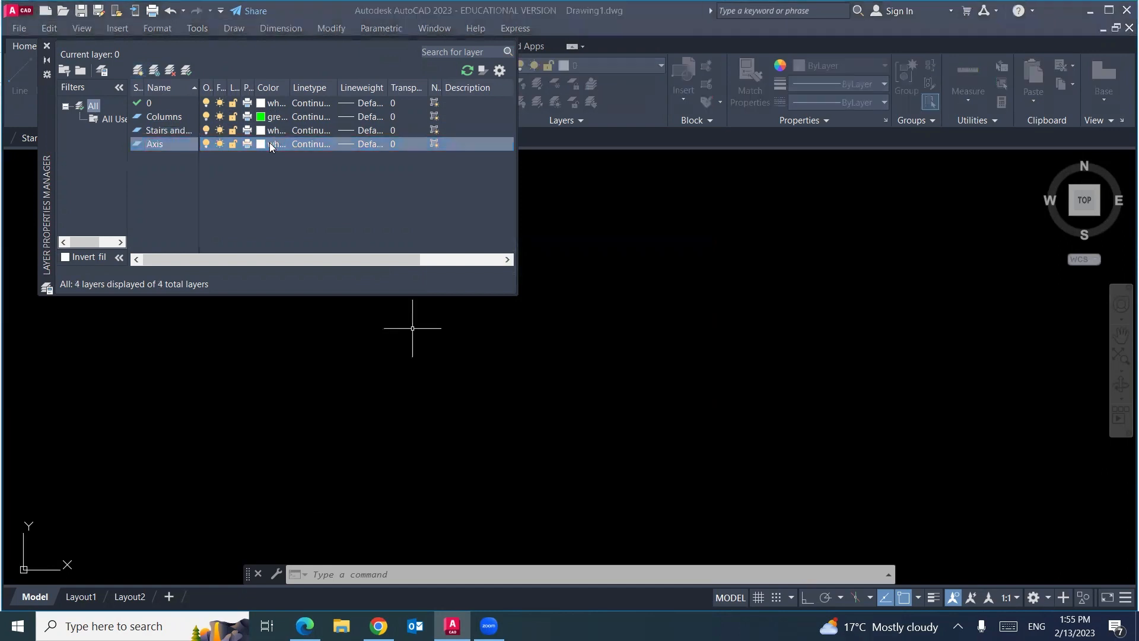
click(445, 344)
click(550, 427)
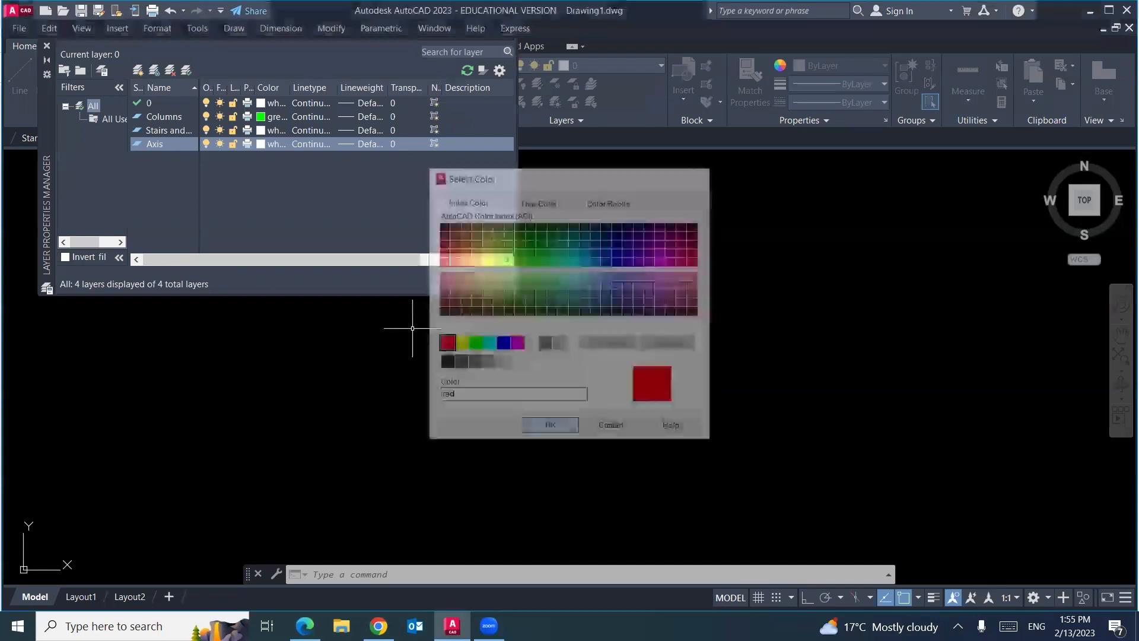
Load the CENTER linetype from acad.lin and assign it to the Axis layer
click(314, 144)
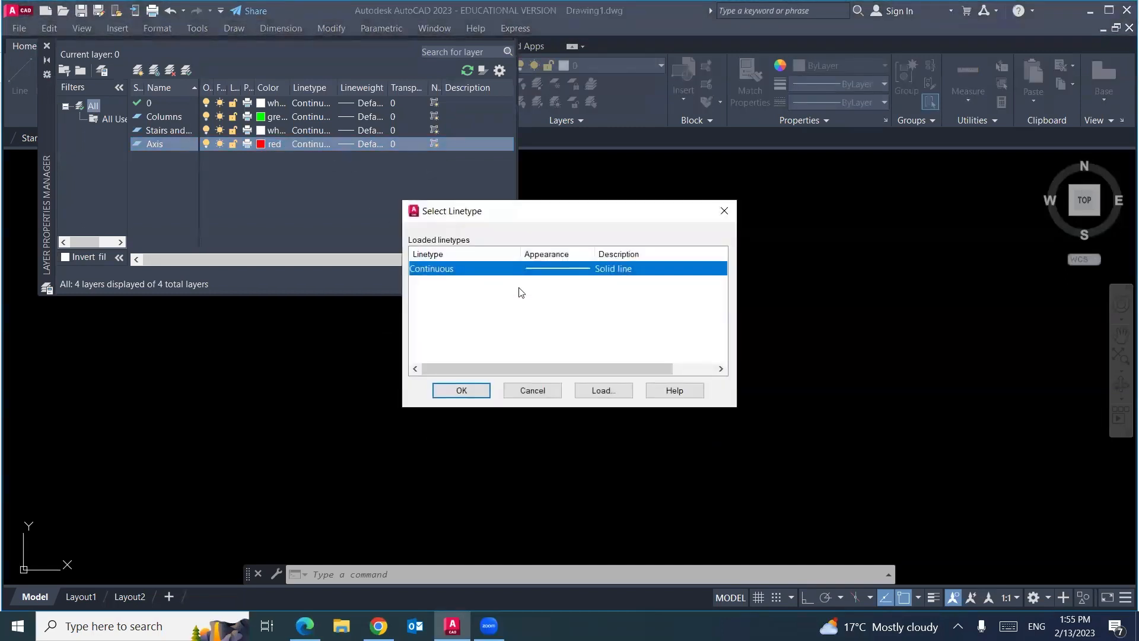
click(585, 392)
click(574, 339)
scroll(574, 344, down, 4)
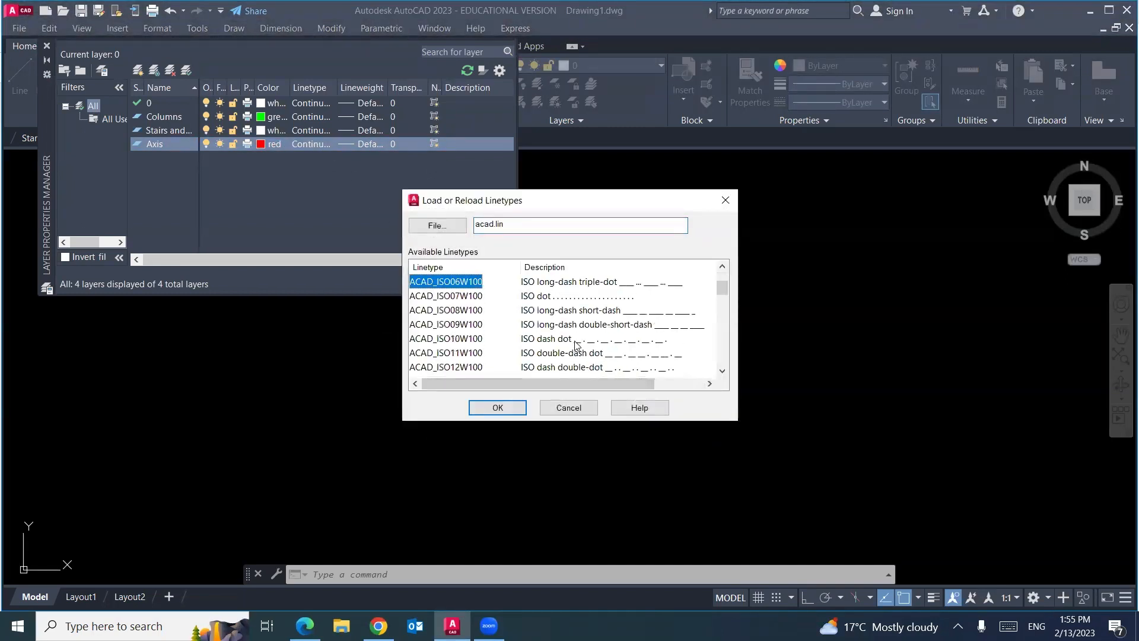
scroll(574, 344, down, 1)
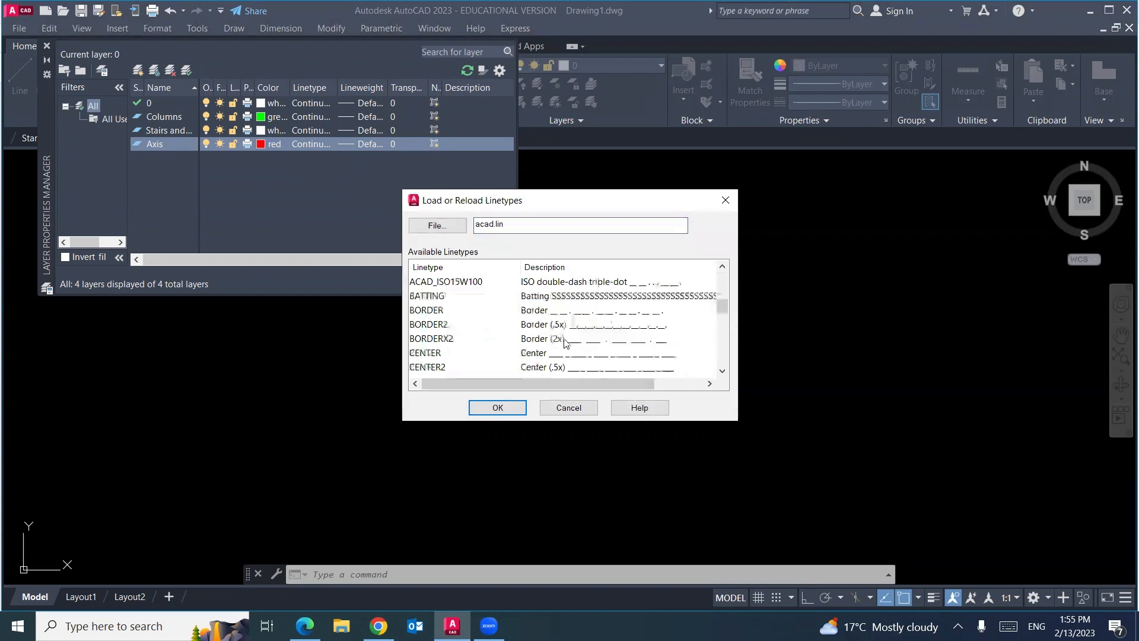
click(498, 406)
click(526, 268)
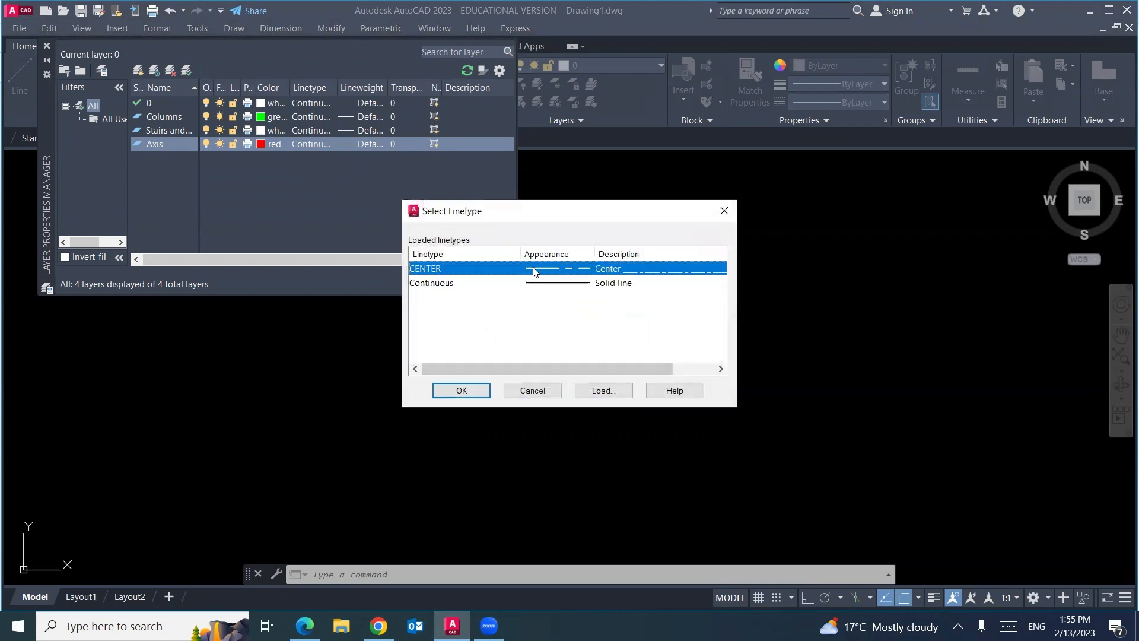
click(477, 390)
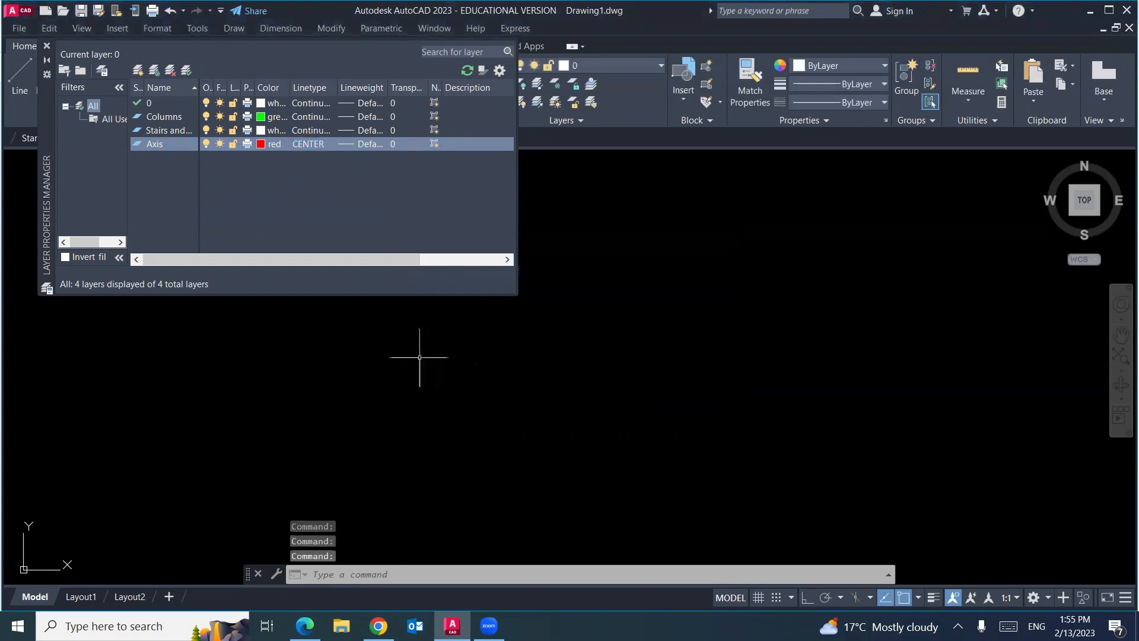
Create a new layer named Dimensions and set its color to yellow
click(138, 71)
text(Dimensions)
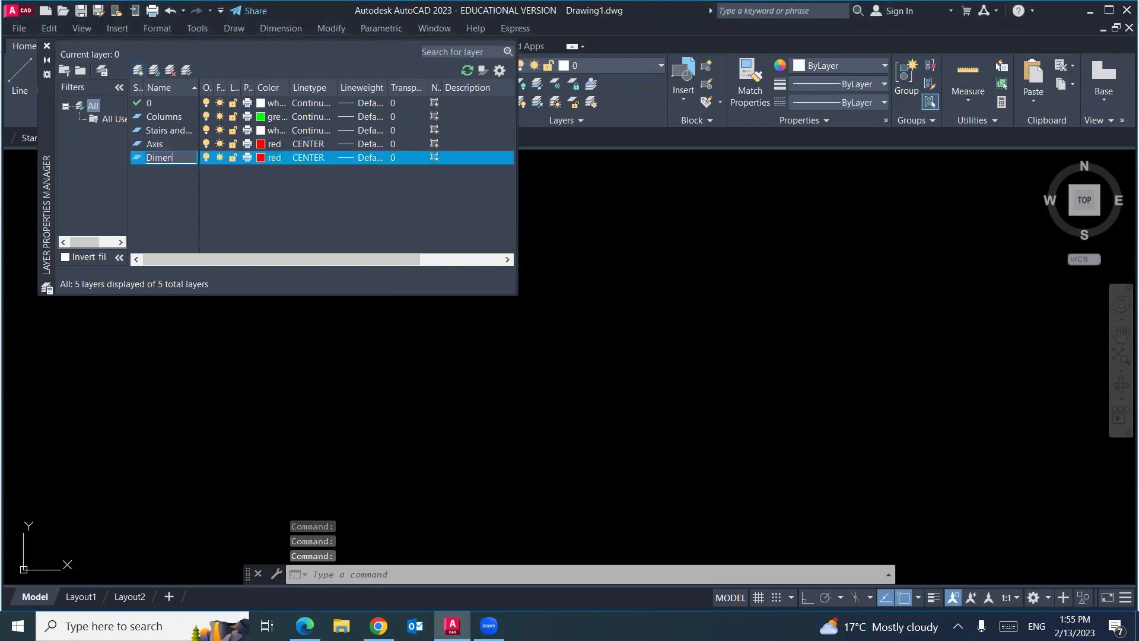
click(267, 157)
click(460, 343)
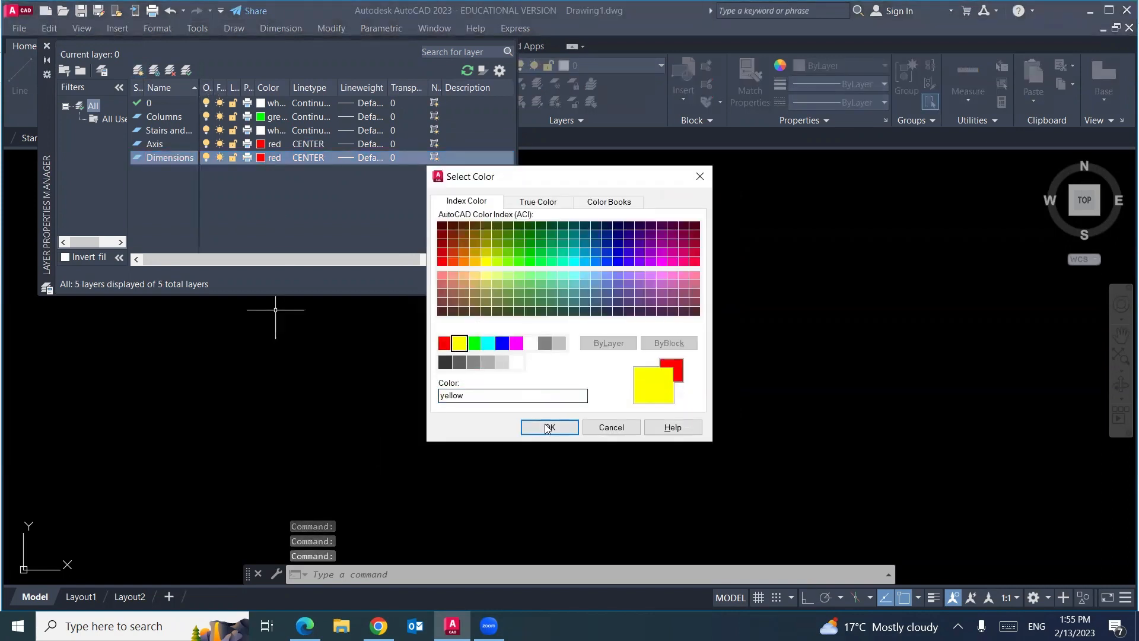
click(546, 425)
Set the Dimensions layer's linetype to Continuous and close the layer manager
click(316, 161)
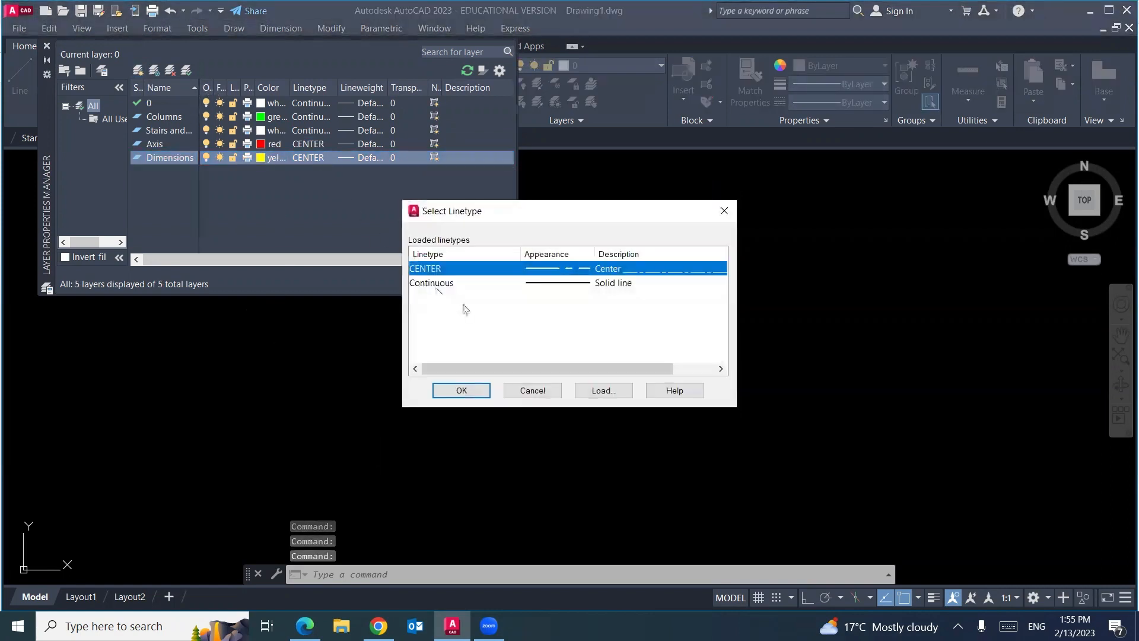
click(450, 283)
click(472, 393)
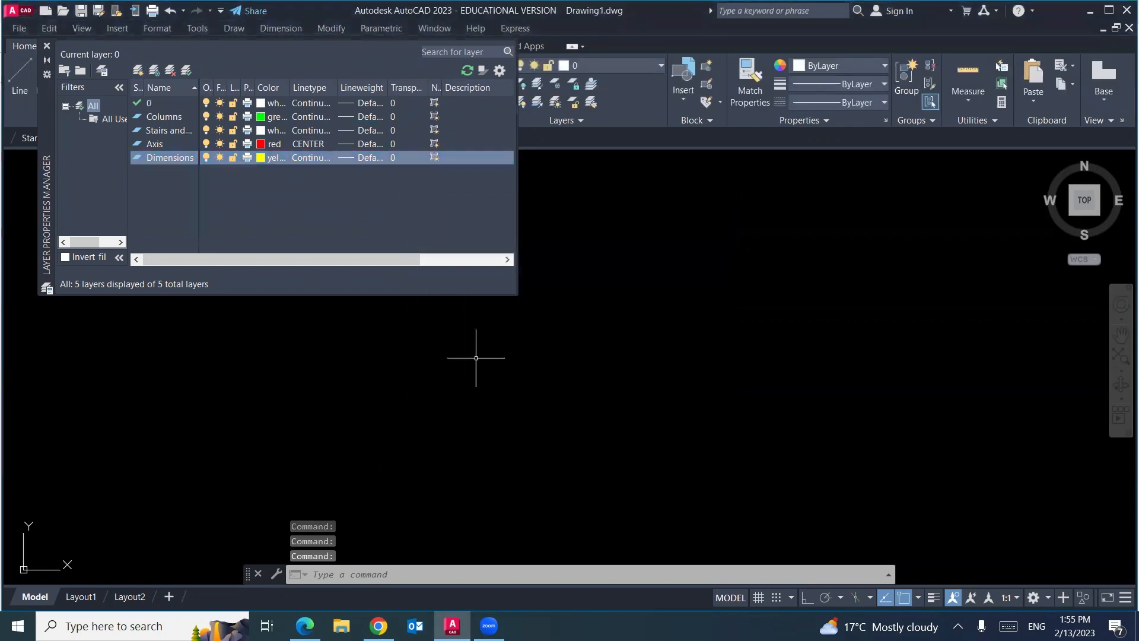
click(409, 348)
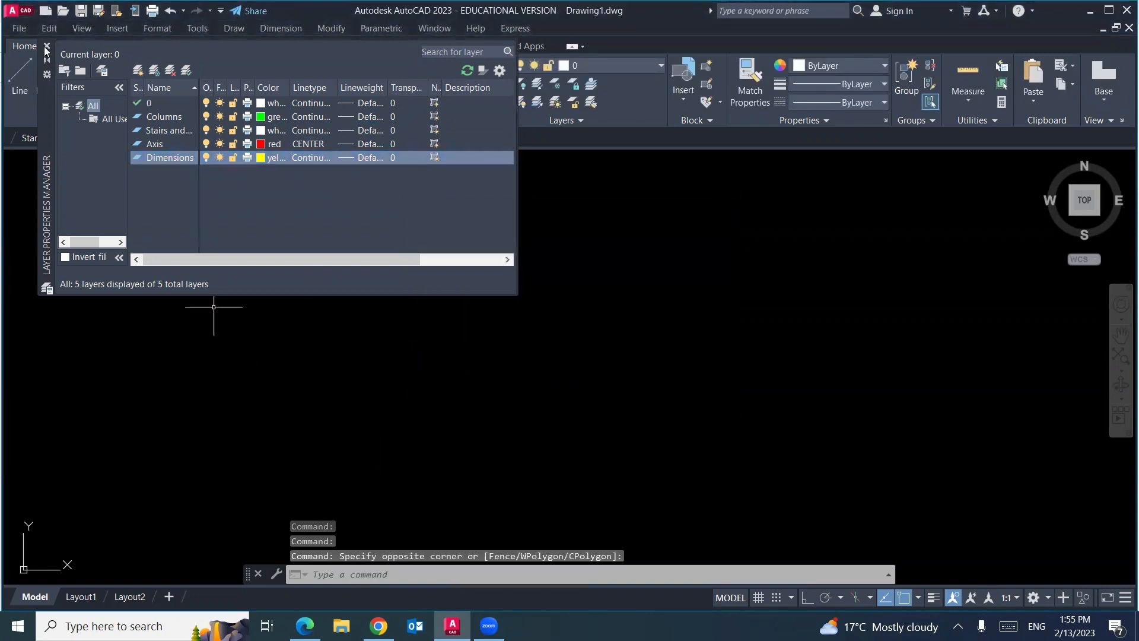
click(46, 47)
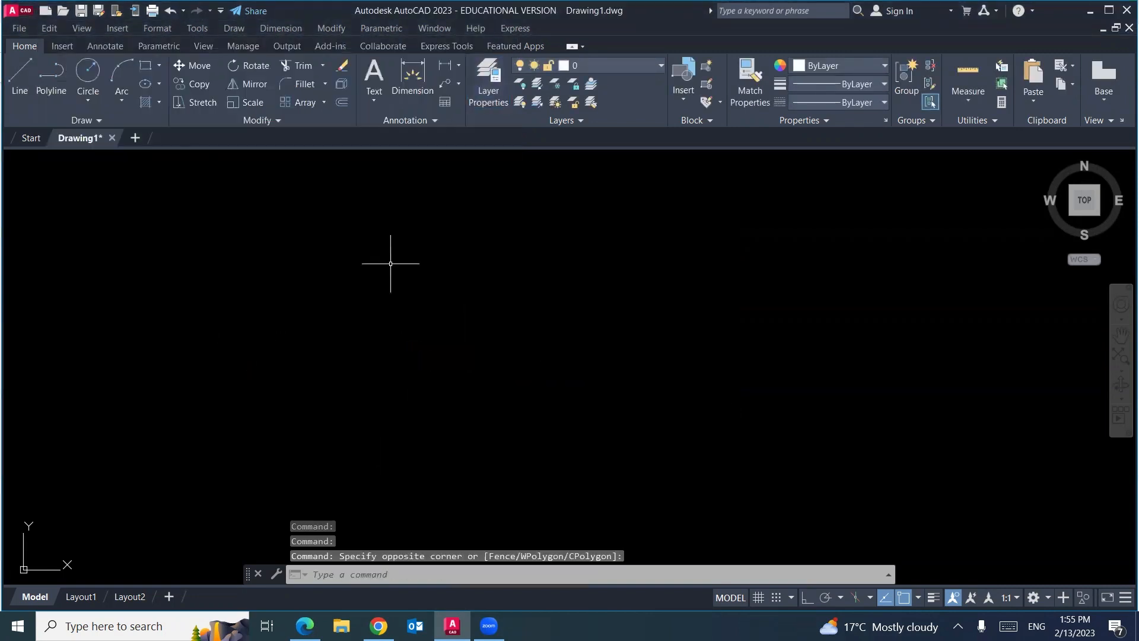
Make Axis the current layer and draw a horizontal line 10 units long to the right with Ortho on
click(660, 65)
click(606, 97)
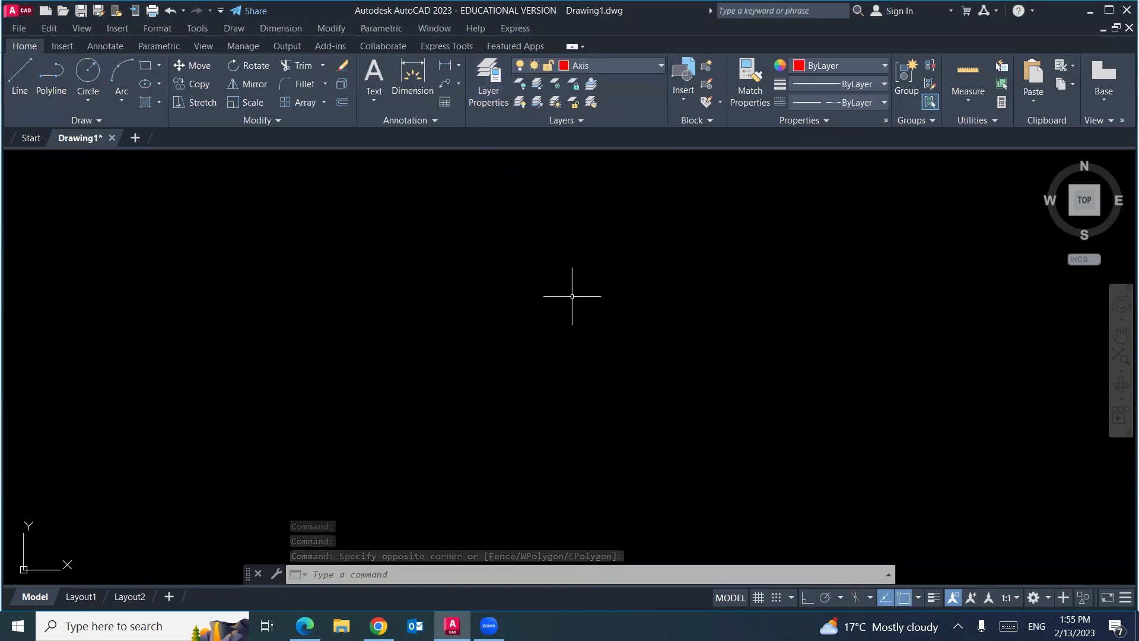
text(l)
key(Return)
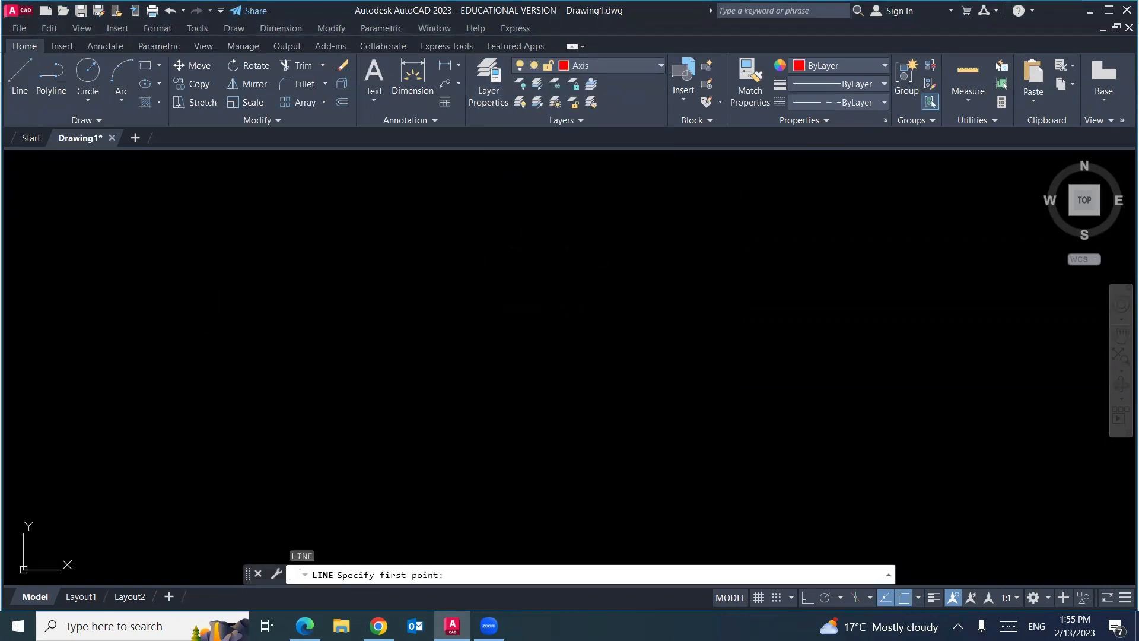
click(302, 261)
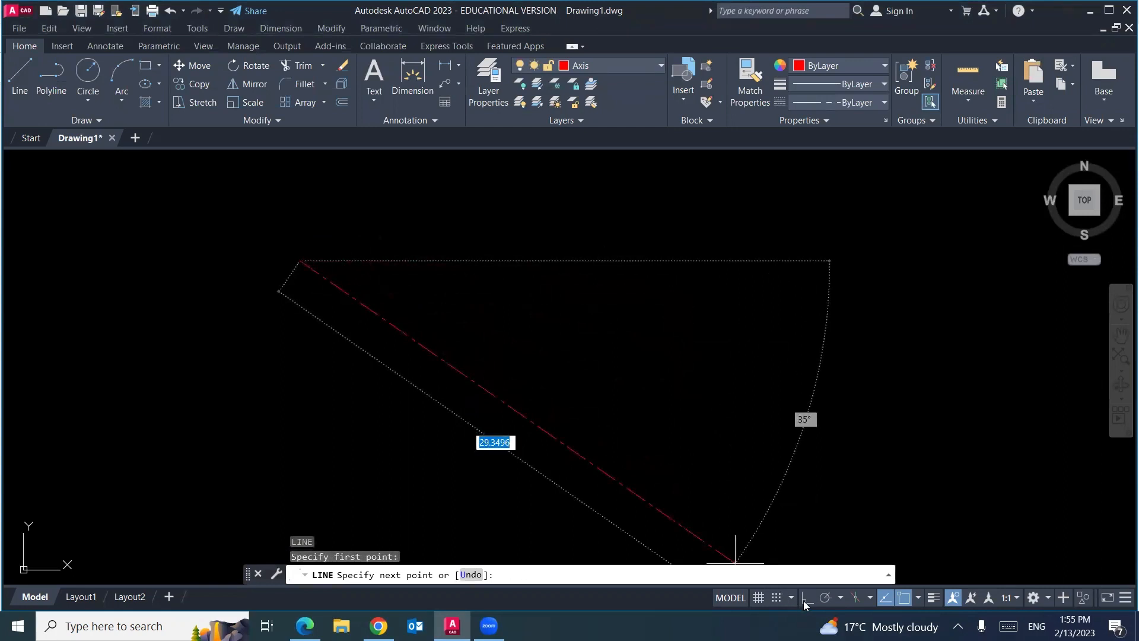
click(807, 598)
text(10)
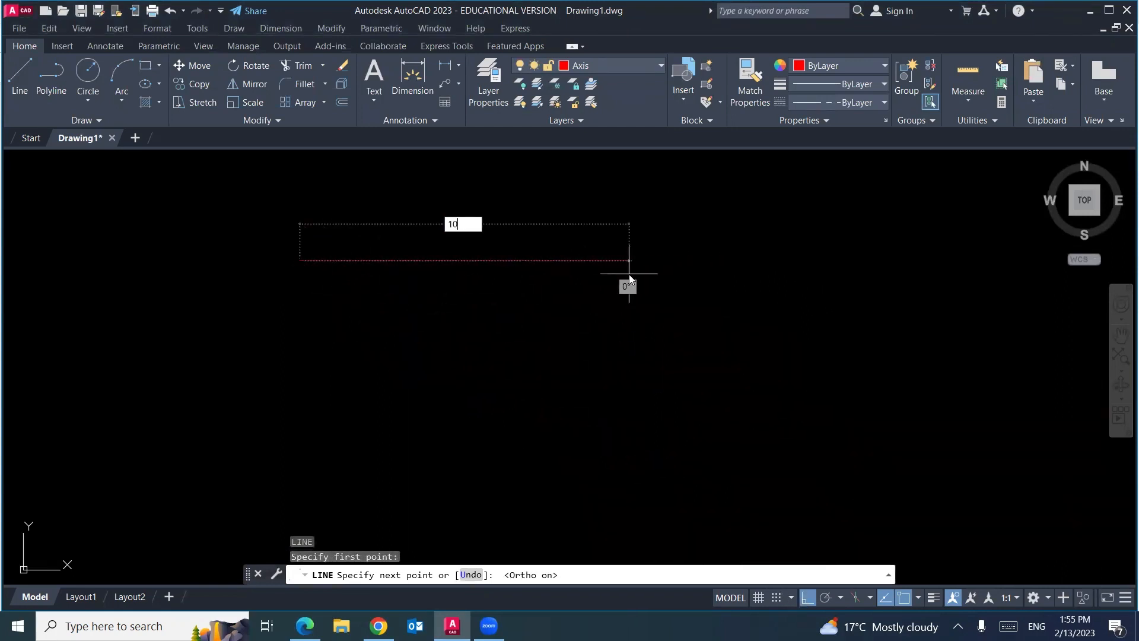
key(Return)
key(Return)
Offset the horizontal axis line 4 units downward
text(o)
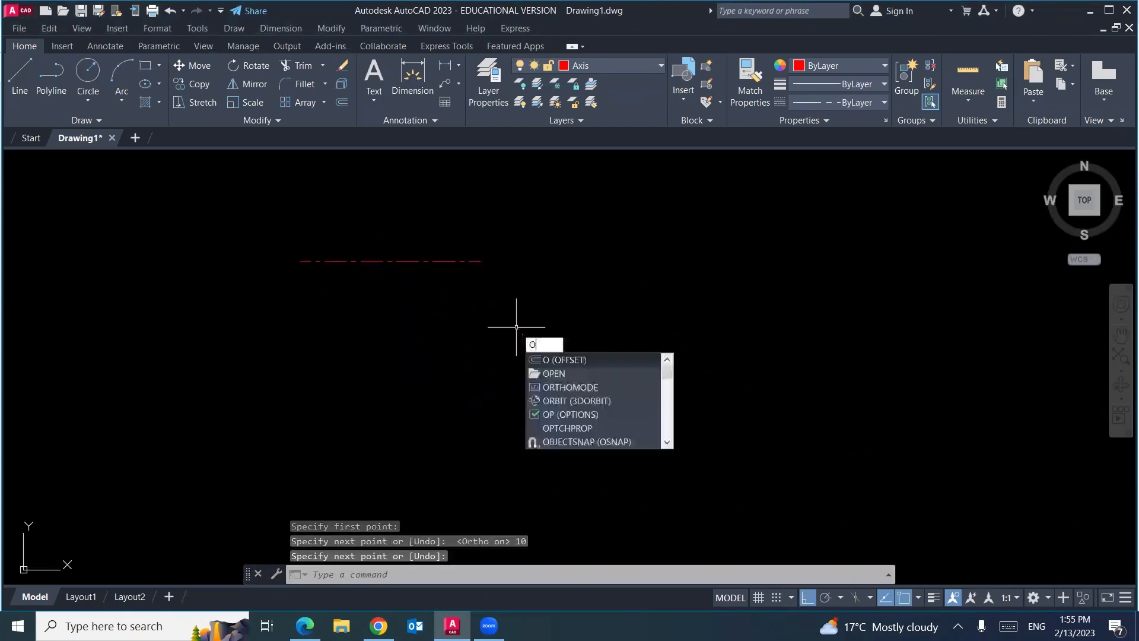
key(Return)
text(4)
key(Return)
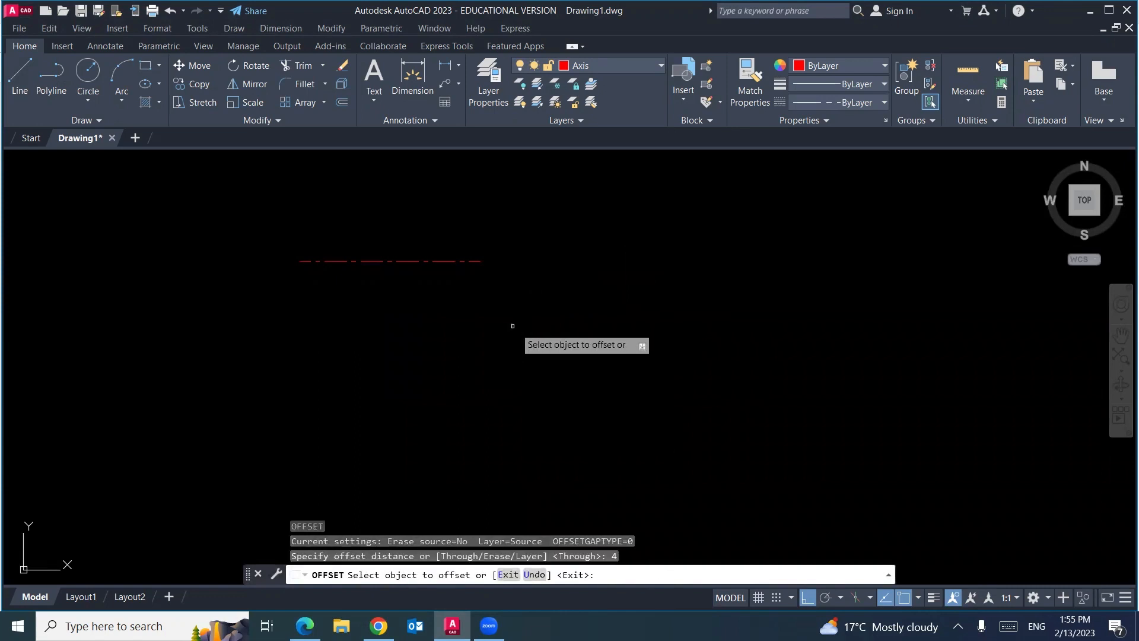
click(437, 261)
click(437, 360)
key(Return)
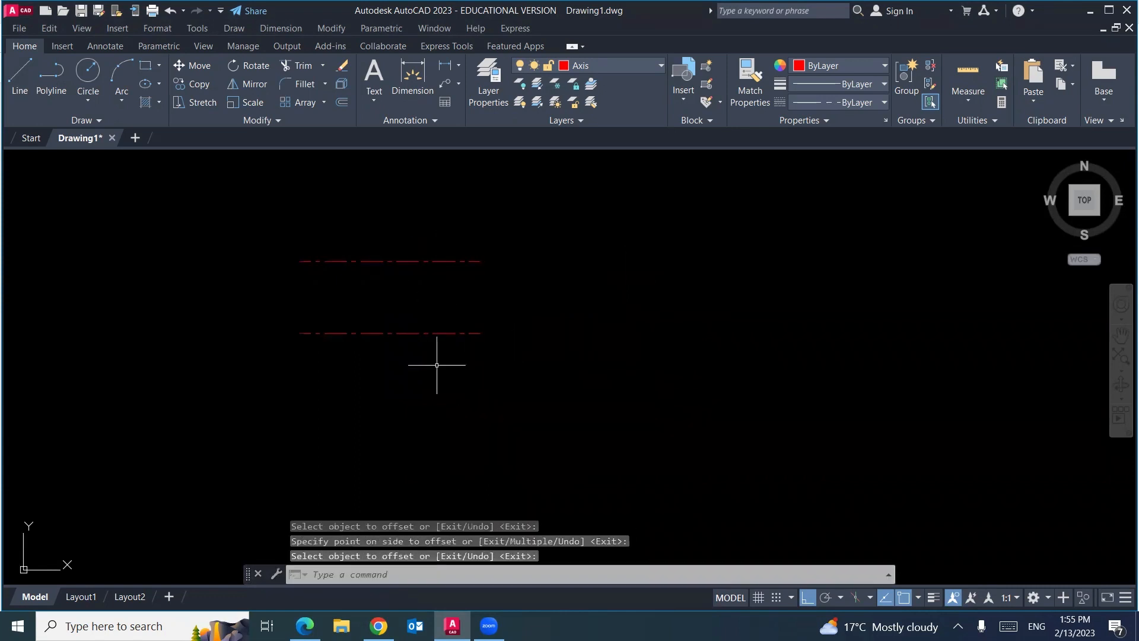
Draw a vertical axis line 10 units long downward, crossing both horizontal lines near their left ends
text(l)
key(Return)
click(335, 228)
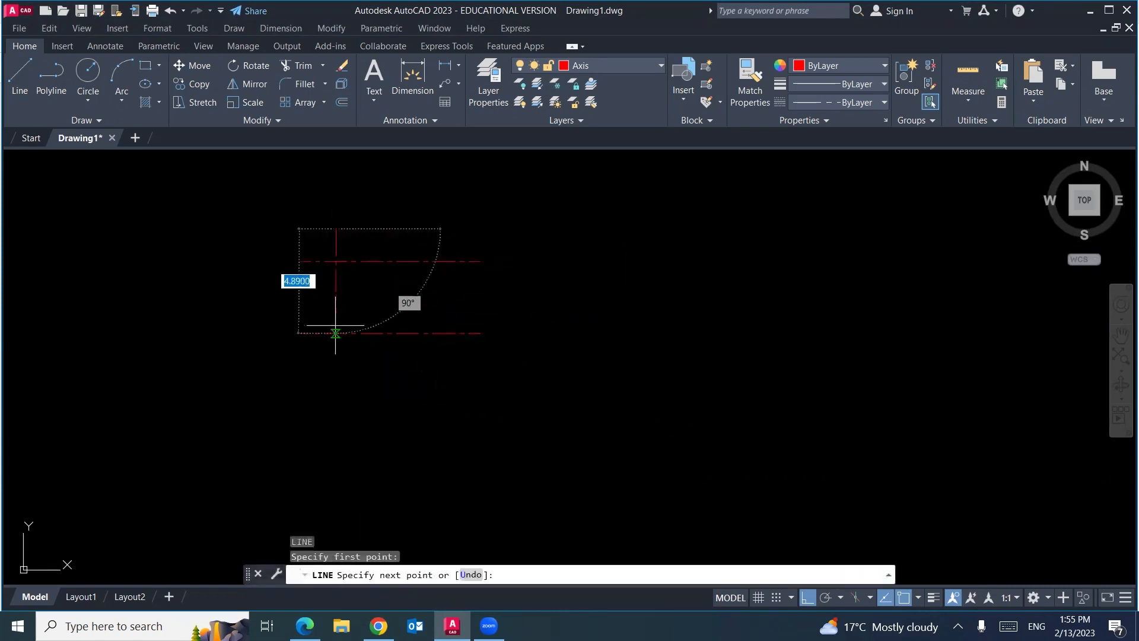
text(10)
key(Return)
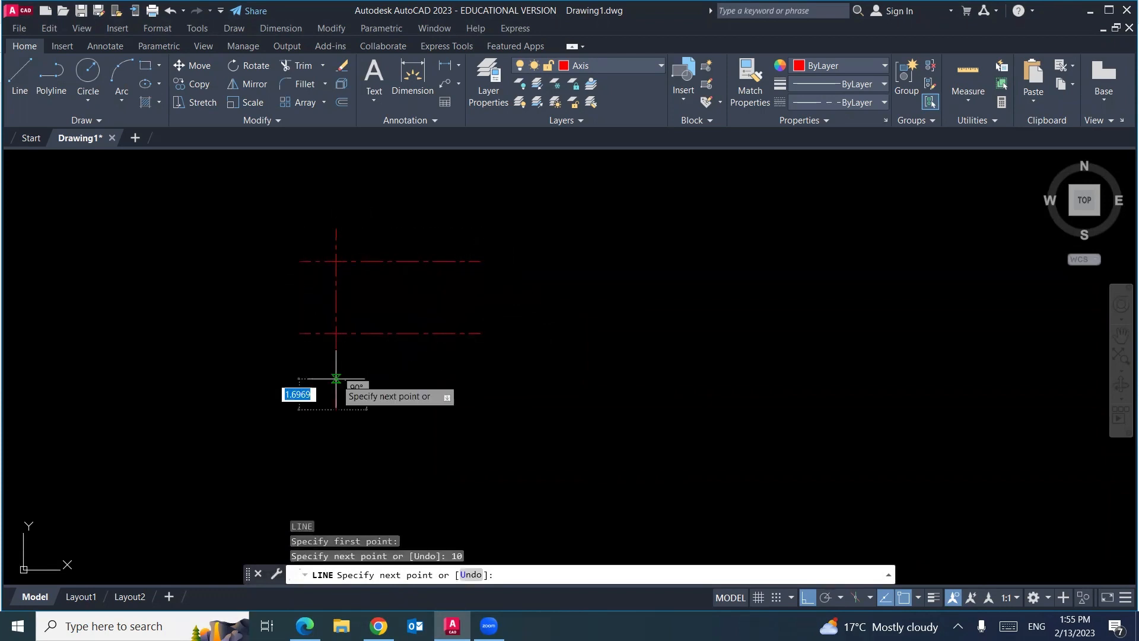
key(Return)
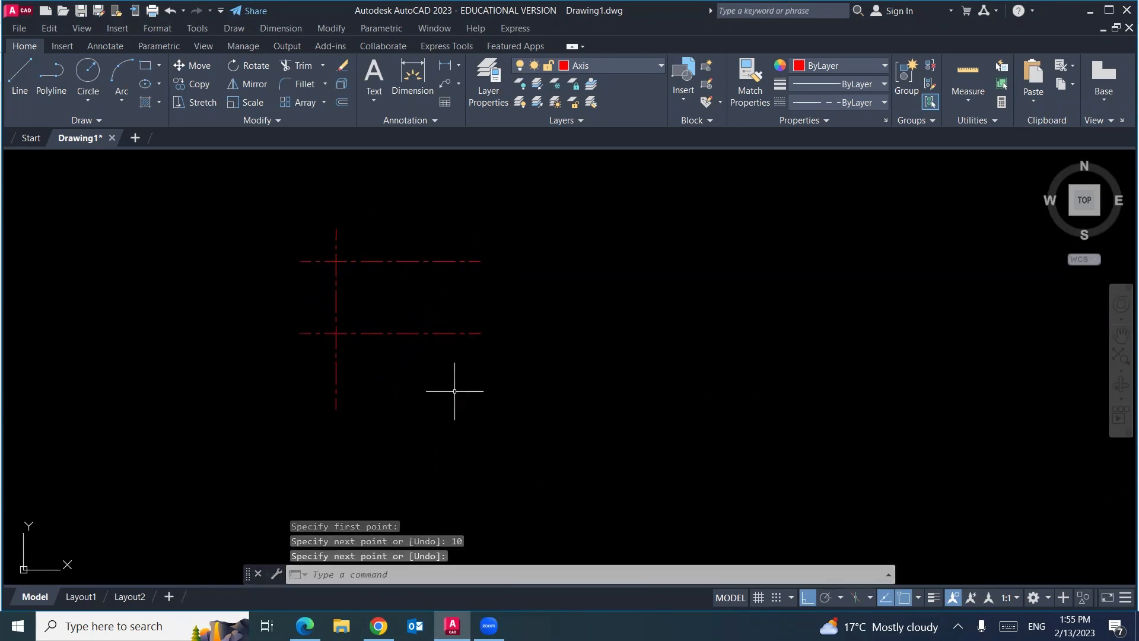
Move the vertical axis line slightly upward so it extends more evenly beyond the two horizontal lines
text(m)
key(Return)
click(336, 395)
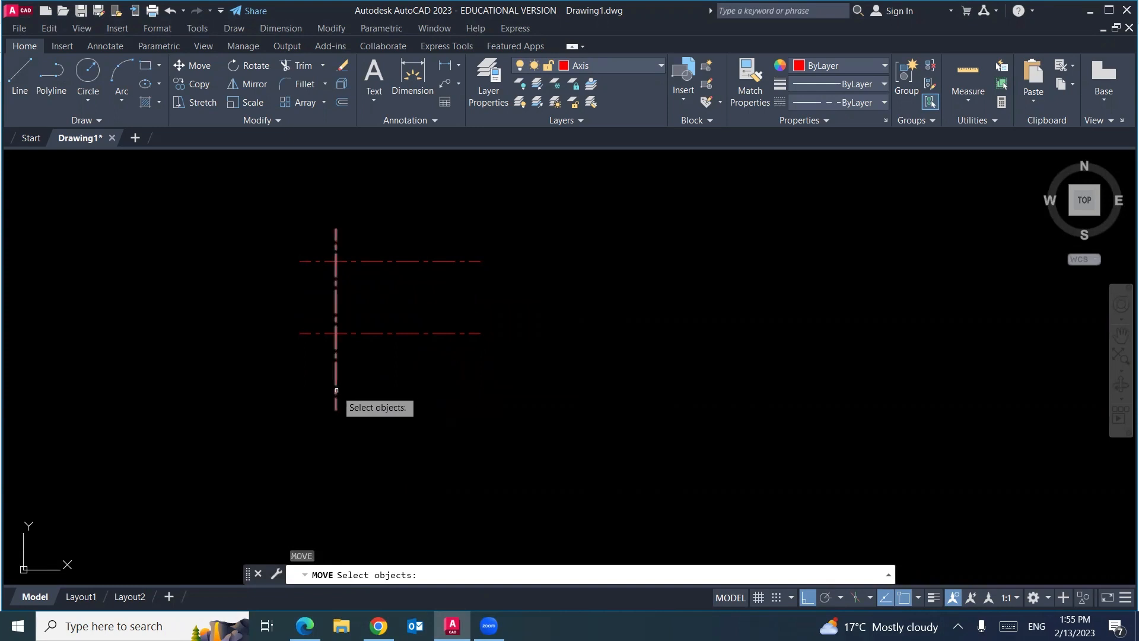
key(Return)
click(371, 413)
click(382, 390)
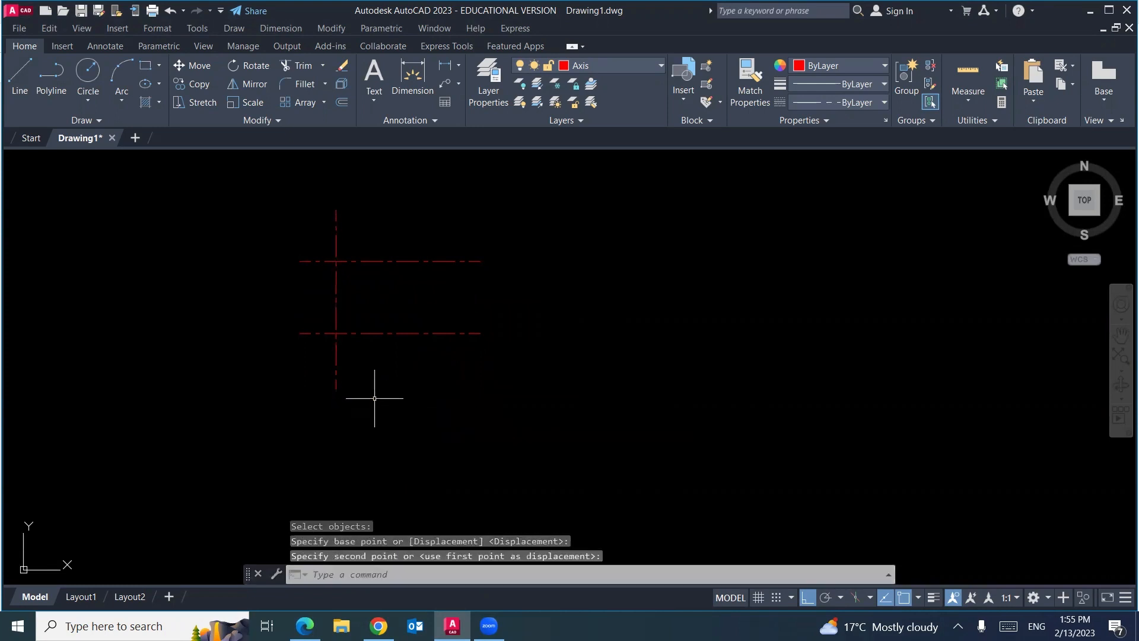
Offset the vertical axis line 4 units to the right
text(o)
key(Return)
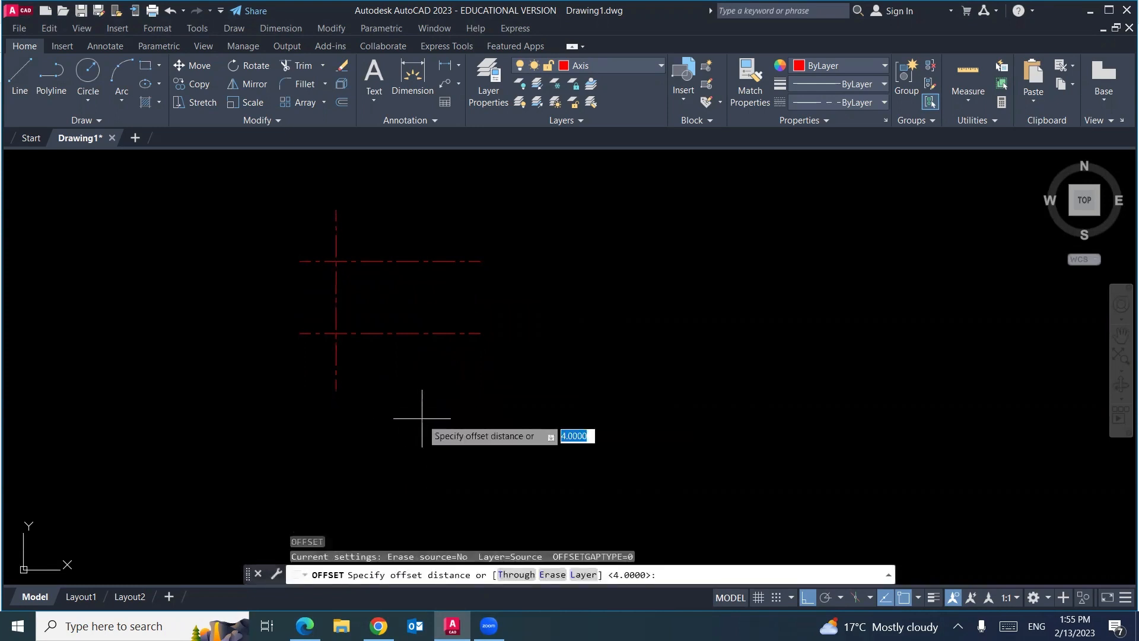
text(4)
key(Return)
click(335, 386)
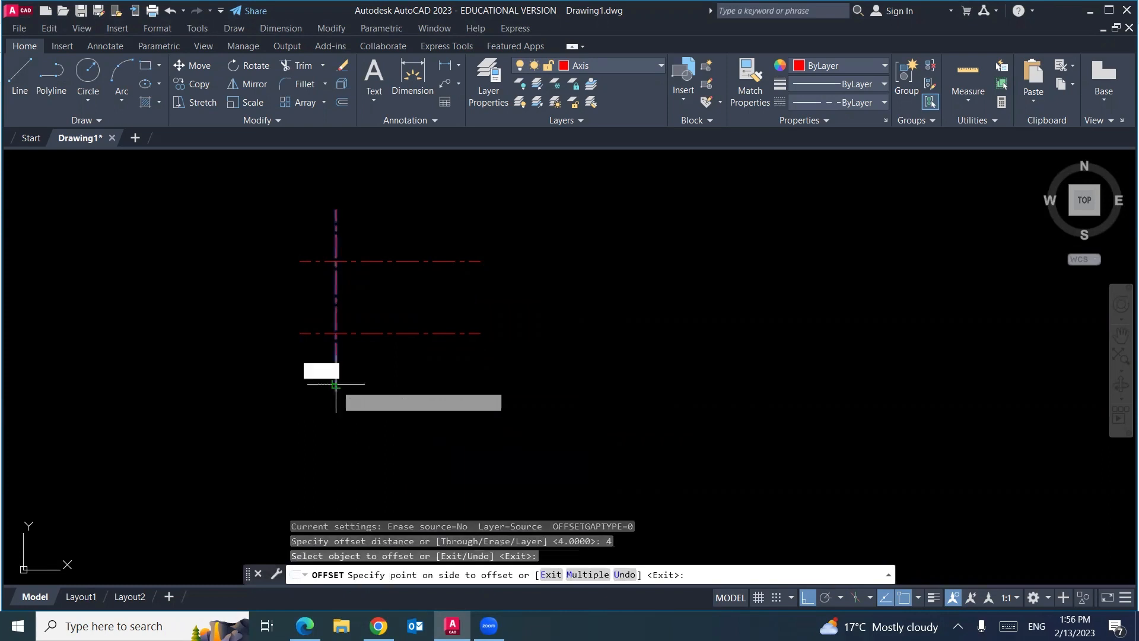
click(395, 415)
key(Return)
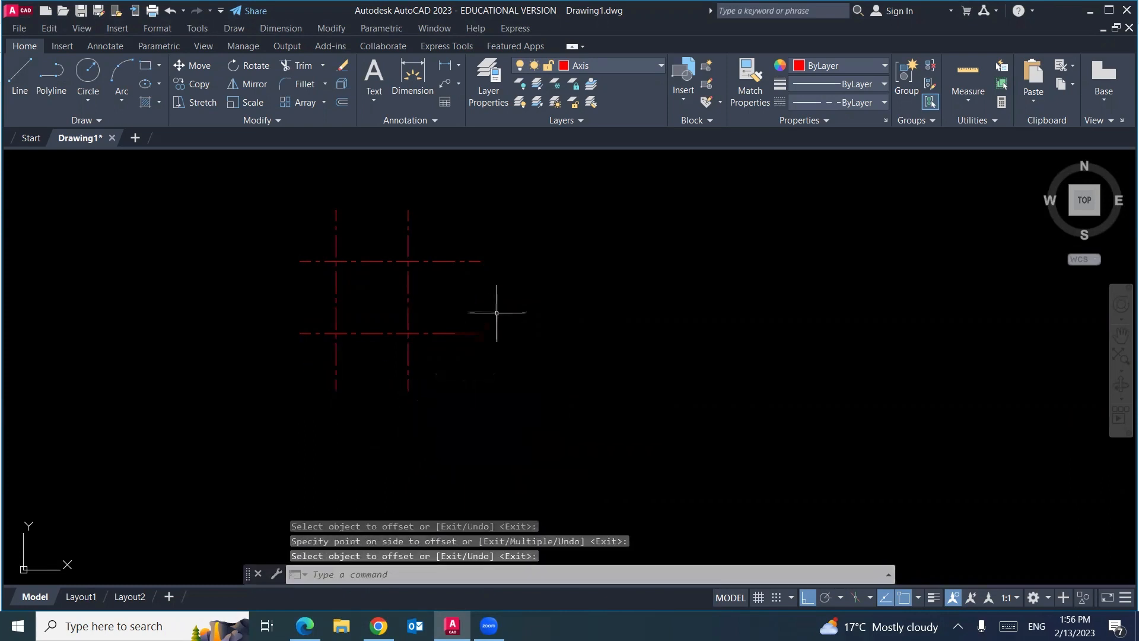
Shorten the upper horizontal axis line from its right end to about 8 units long
click(459, 260)
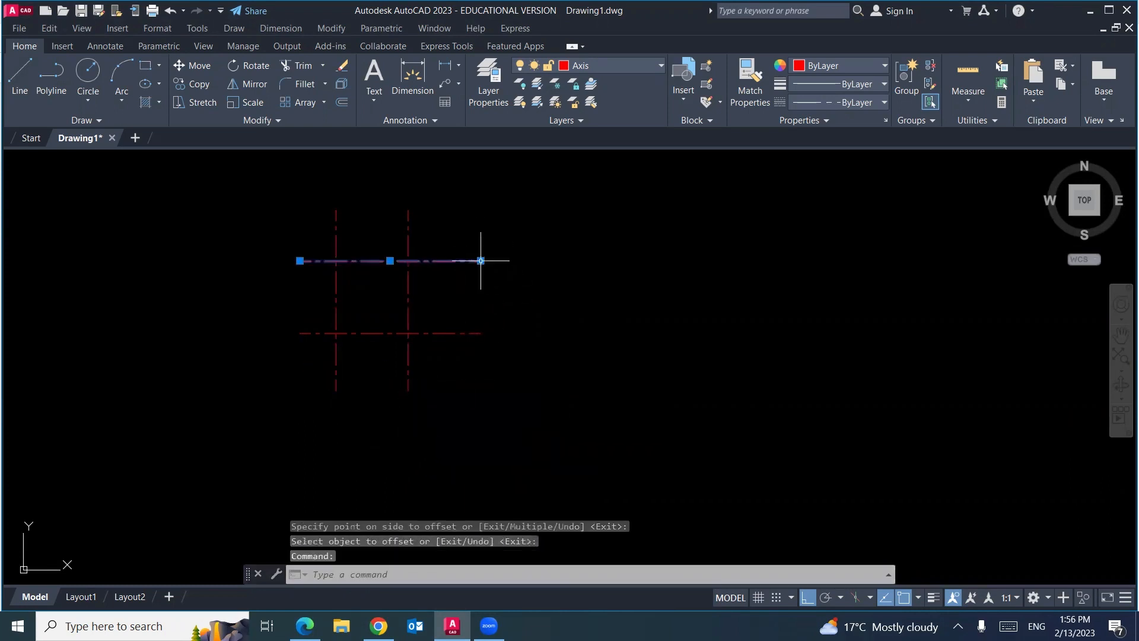
click(481, 260)
click(445, 261)
click(458, 333)
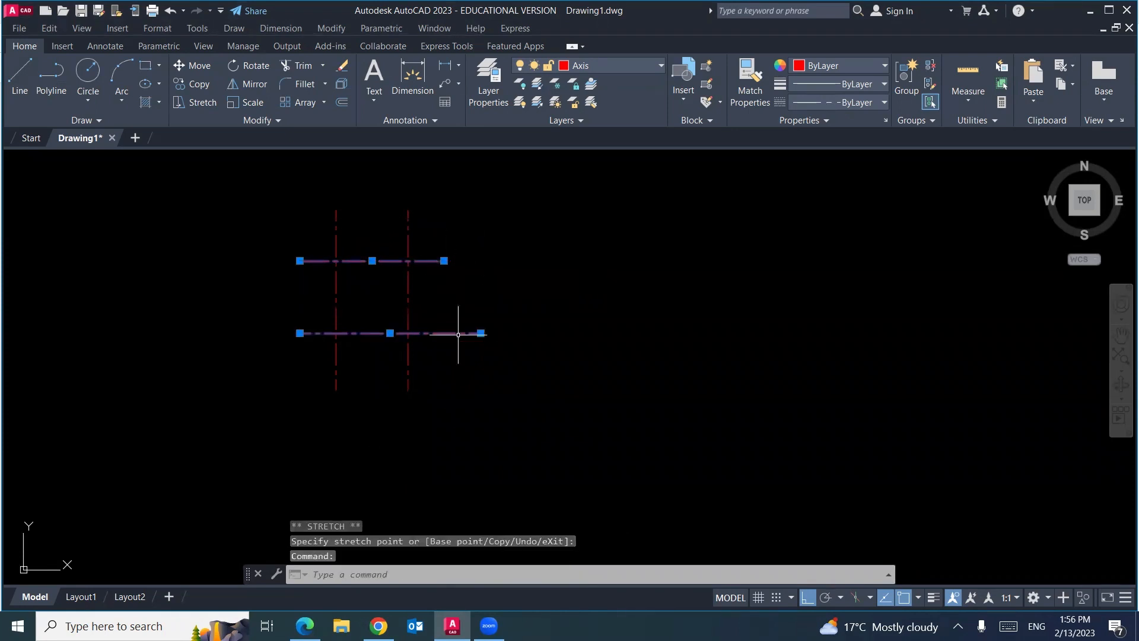
click(480, 333)
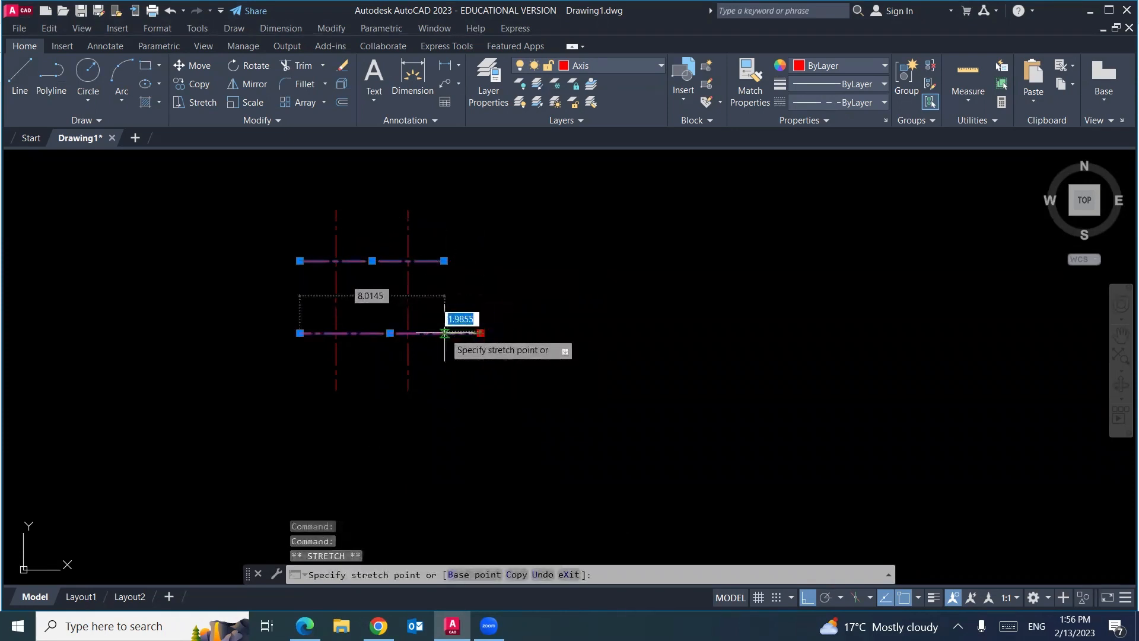
click(445, 333)
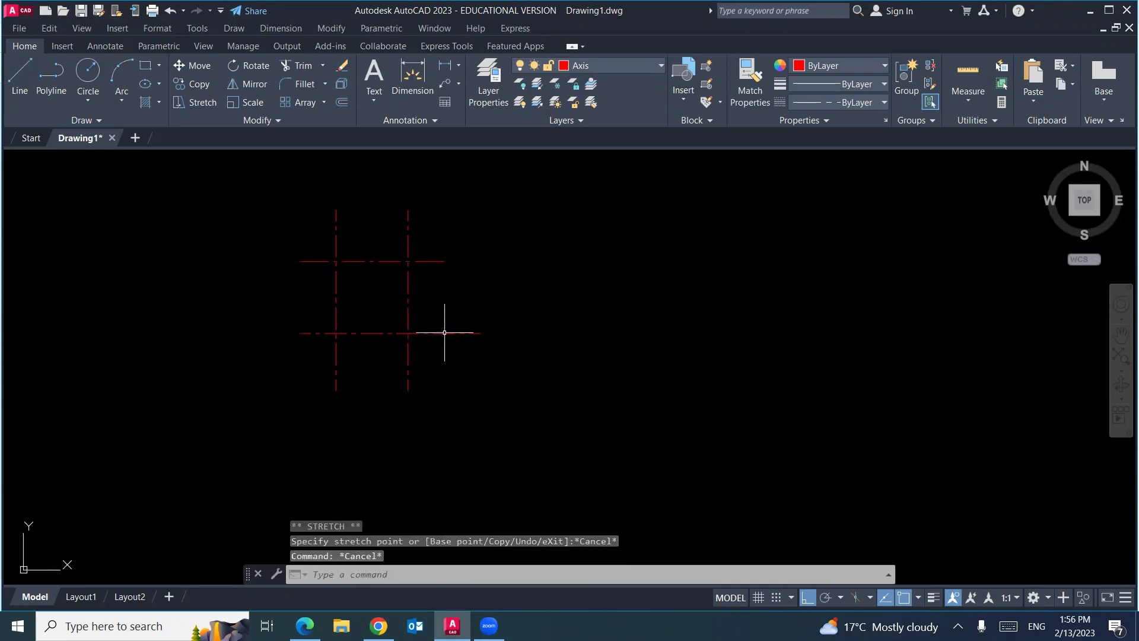
key(Escape)
Delete the lower horizontal axis line and replace it by offsetting the upper one 4 units downward
click(444, 333)
key(Delete)
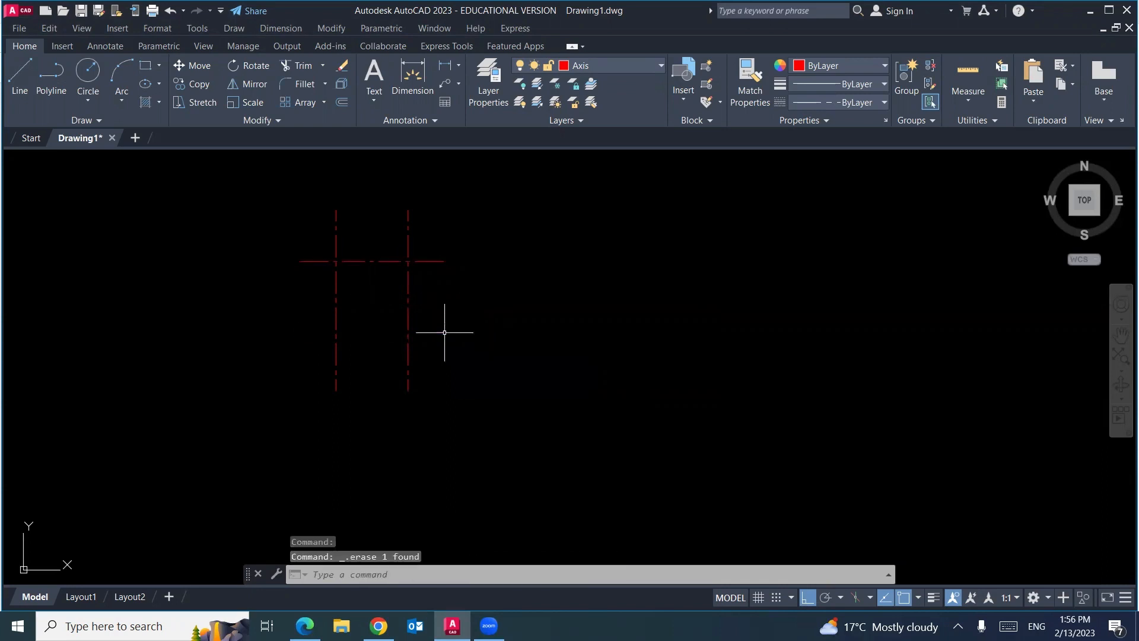
text(o)
key(Return)
text(4)
key(Return)
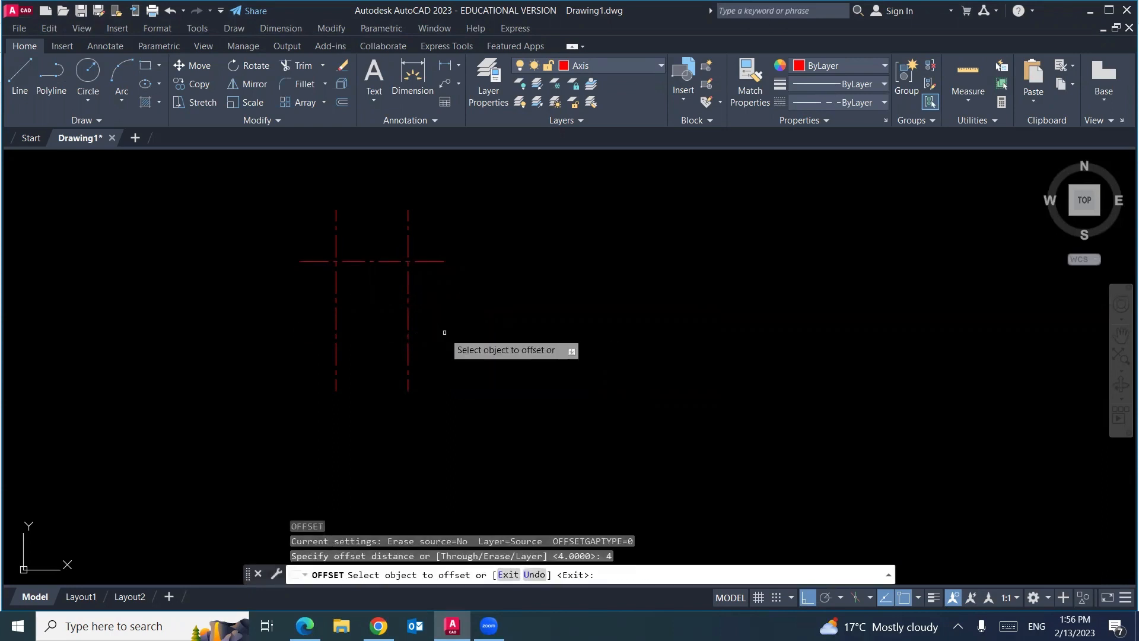
click(404, 262)
click(553, 452)
key(Return)
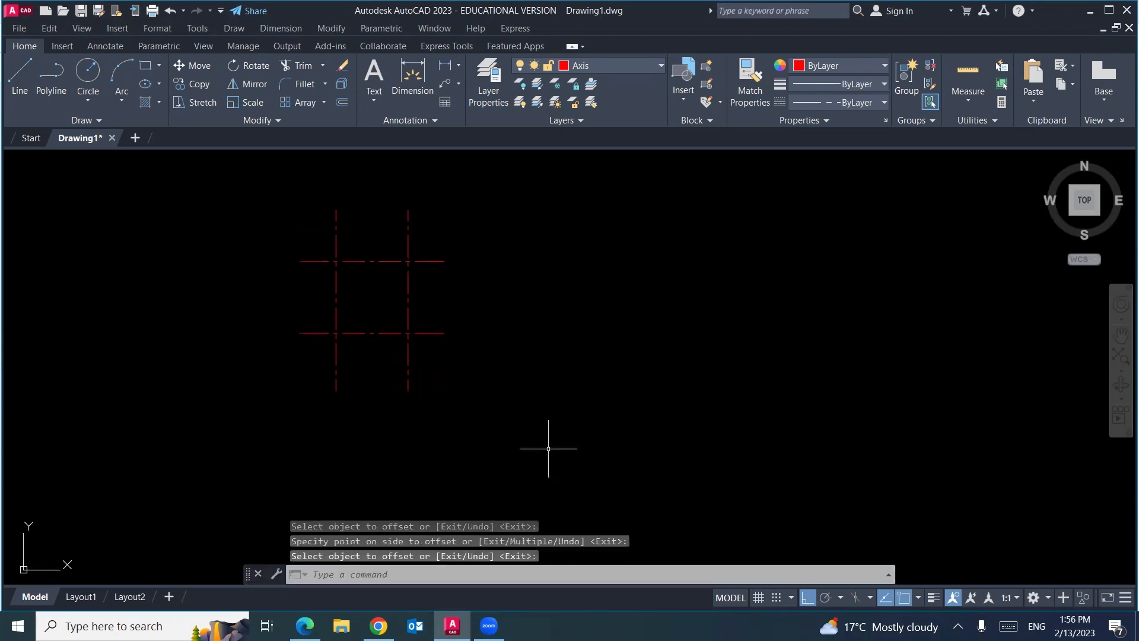
Check the Three Flight stair plan in the exercise PDF, and set the multiline to Zero justification with a scale of 0.12
middle_drag(415, 407, 395, 387)
scroll(425, 433, up, 2)
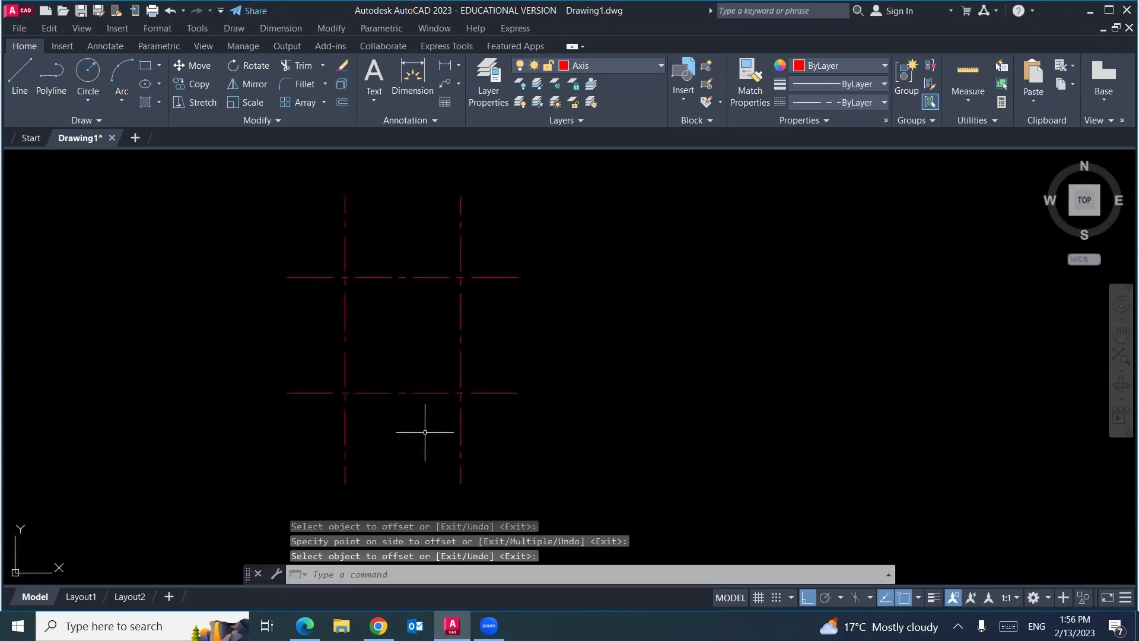
middle_drag(425, 432, 447, 439)
click(304, 626)
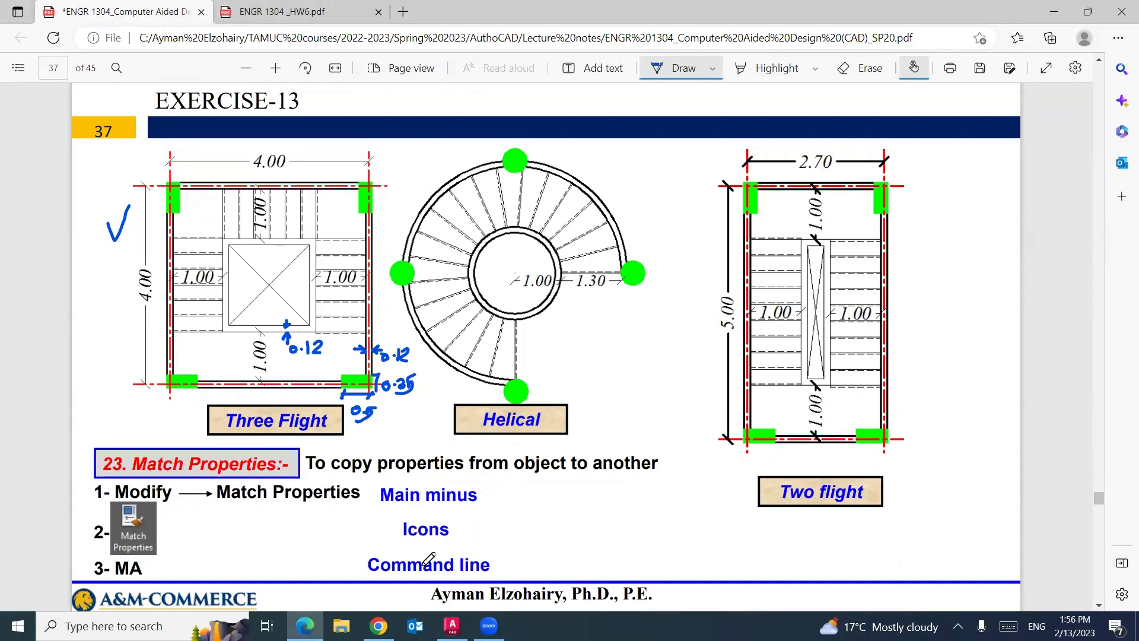
click(452, 626)
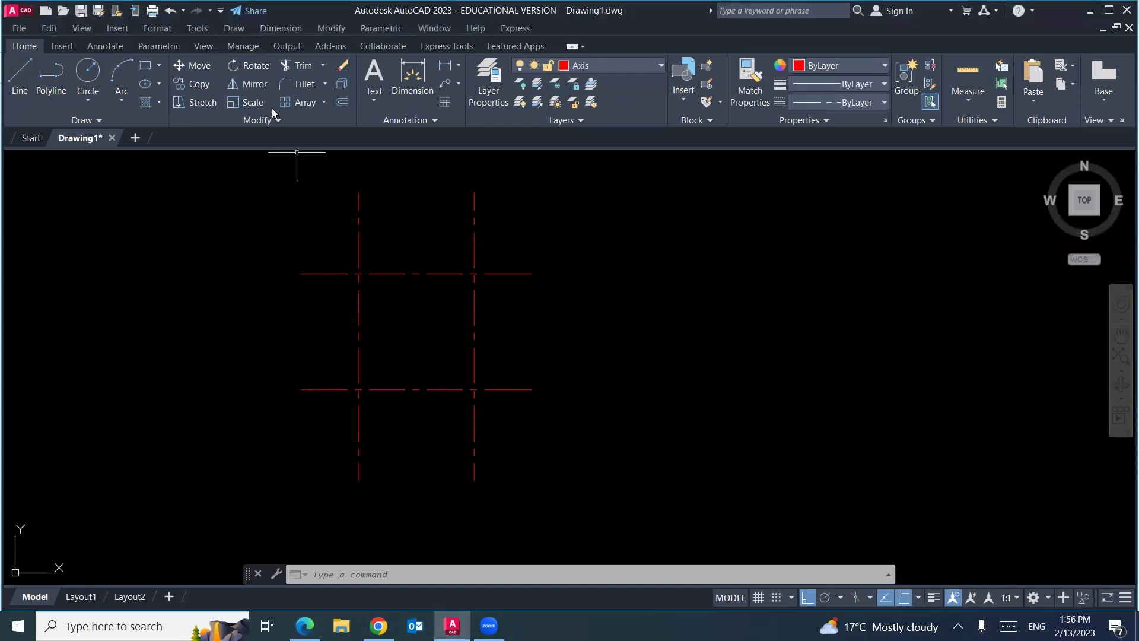
click(234, 28)
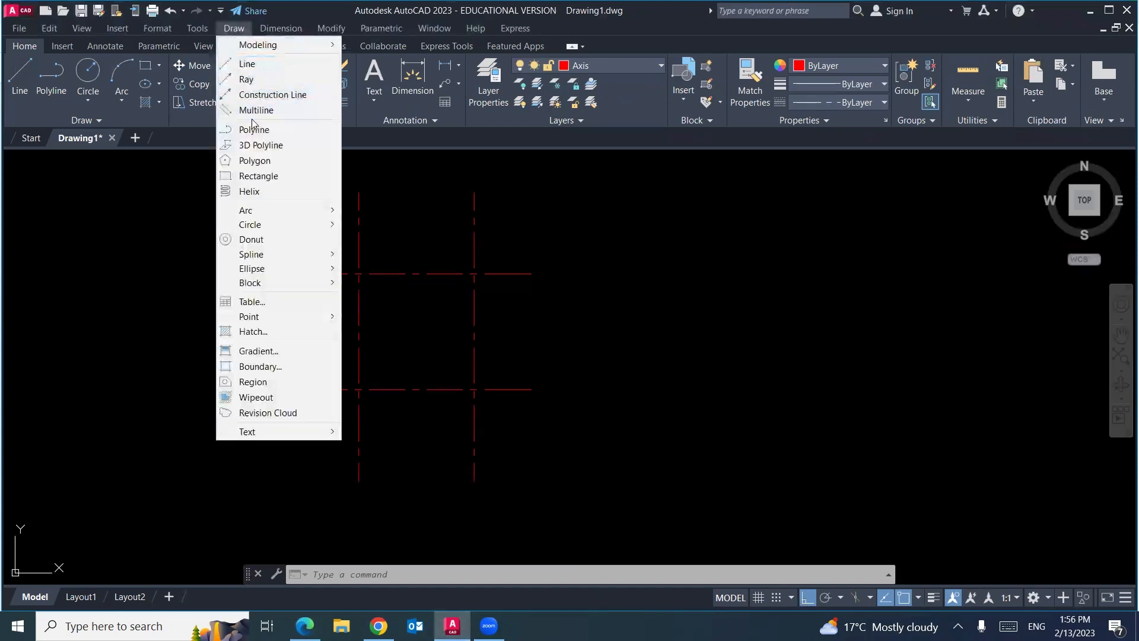
click(257, 110)
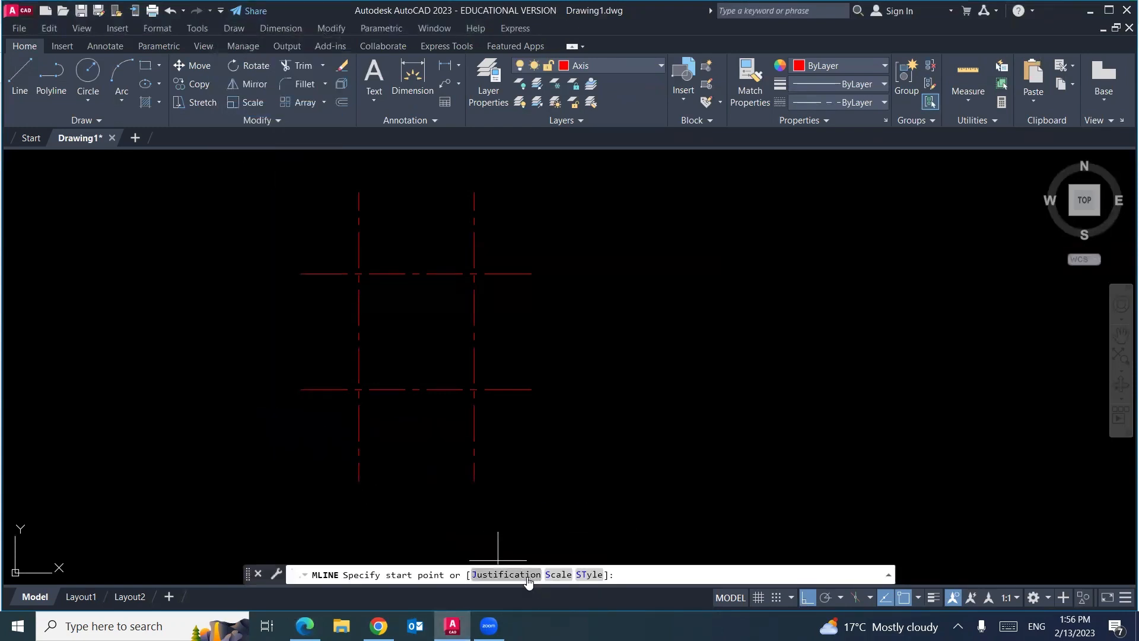
click(526, 575)
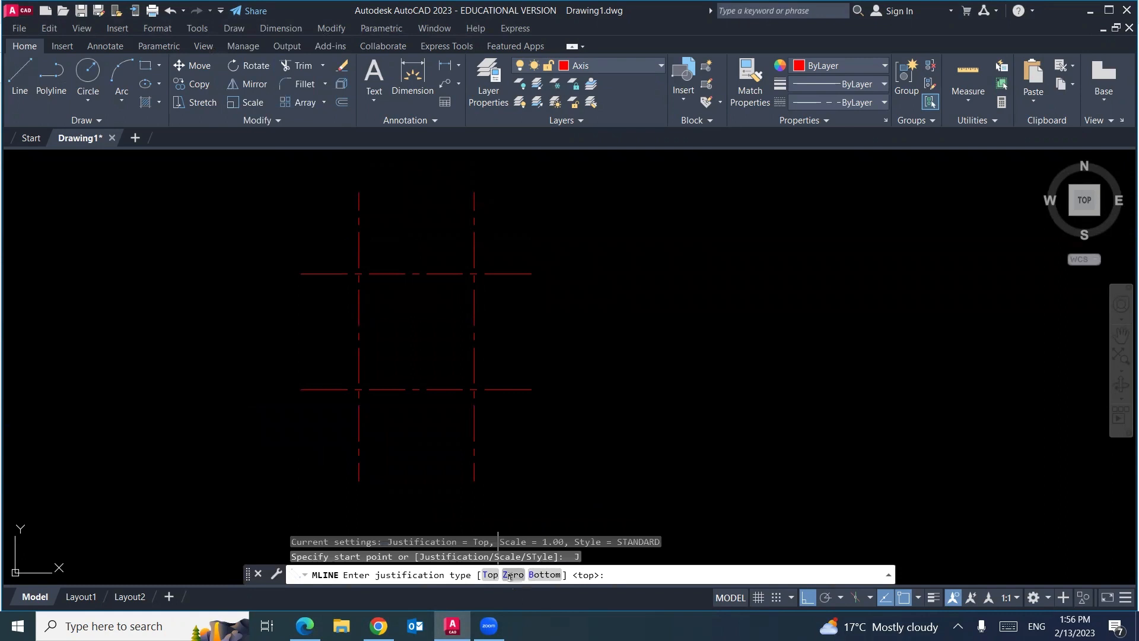
click(512, 575)
click(550, 575)
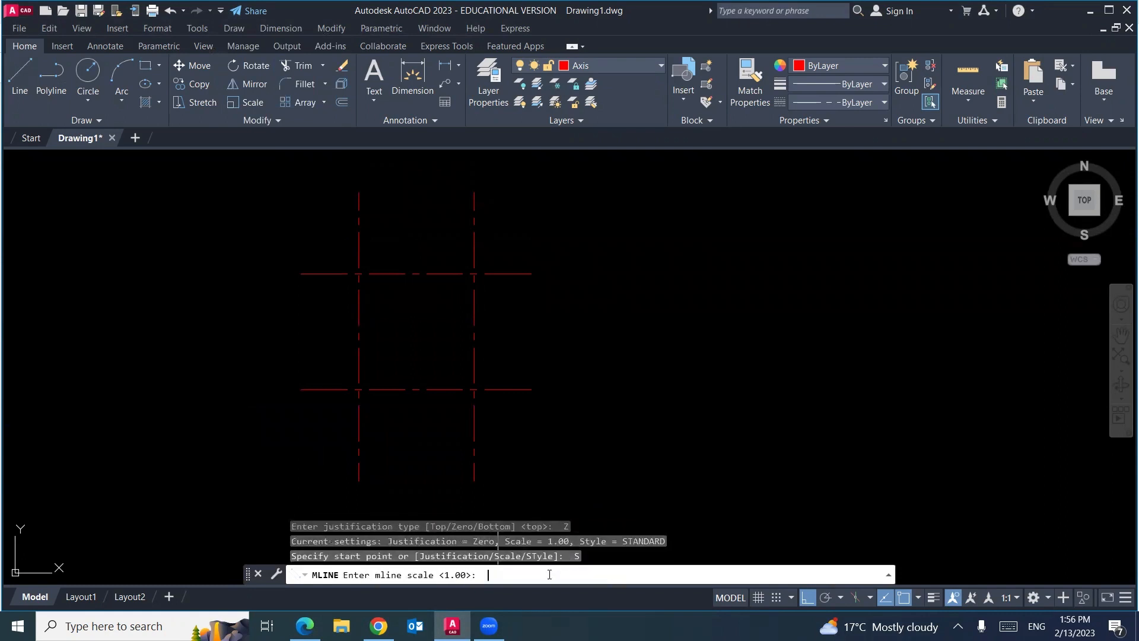
text(.12)
key(Return)
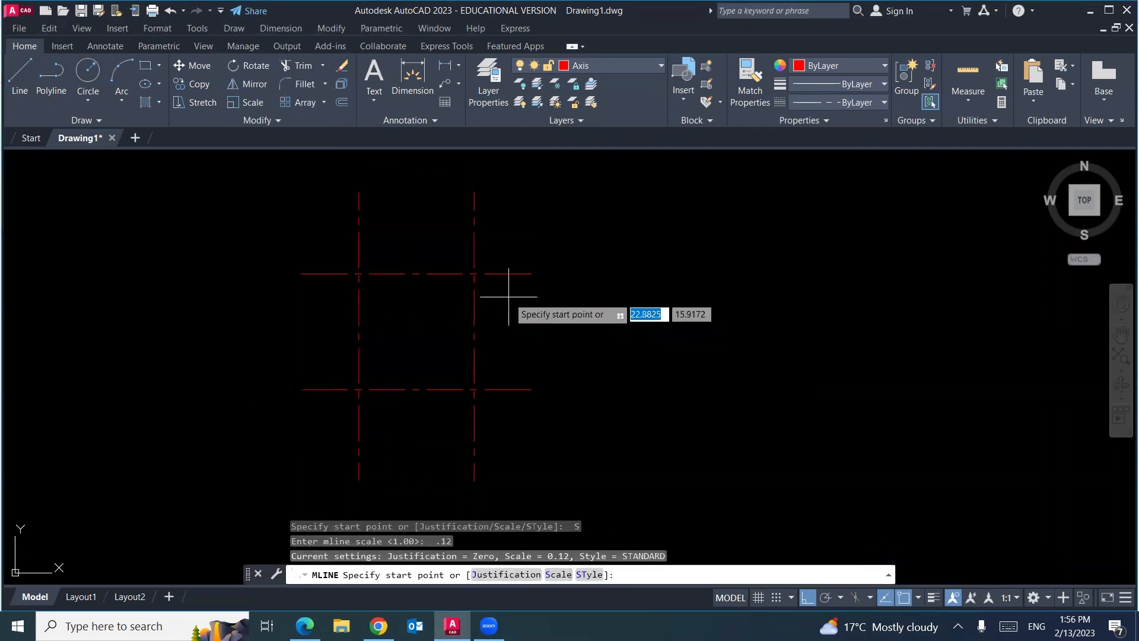
click(474, 274)
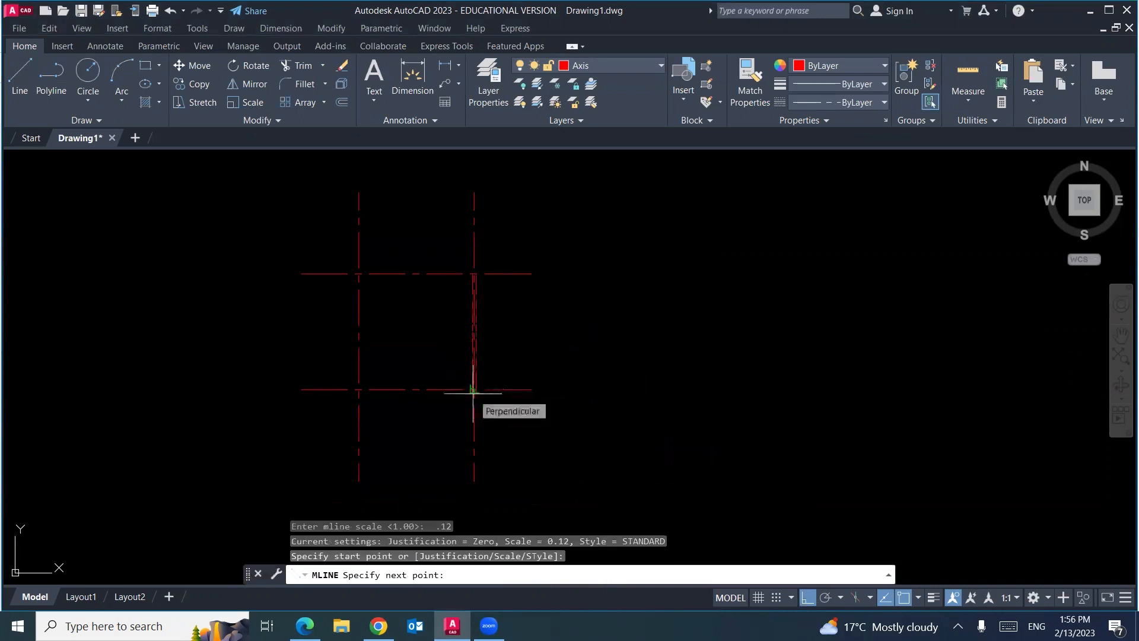
key(Escape)
key(Escape)
key(Escape)
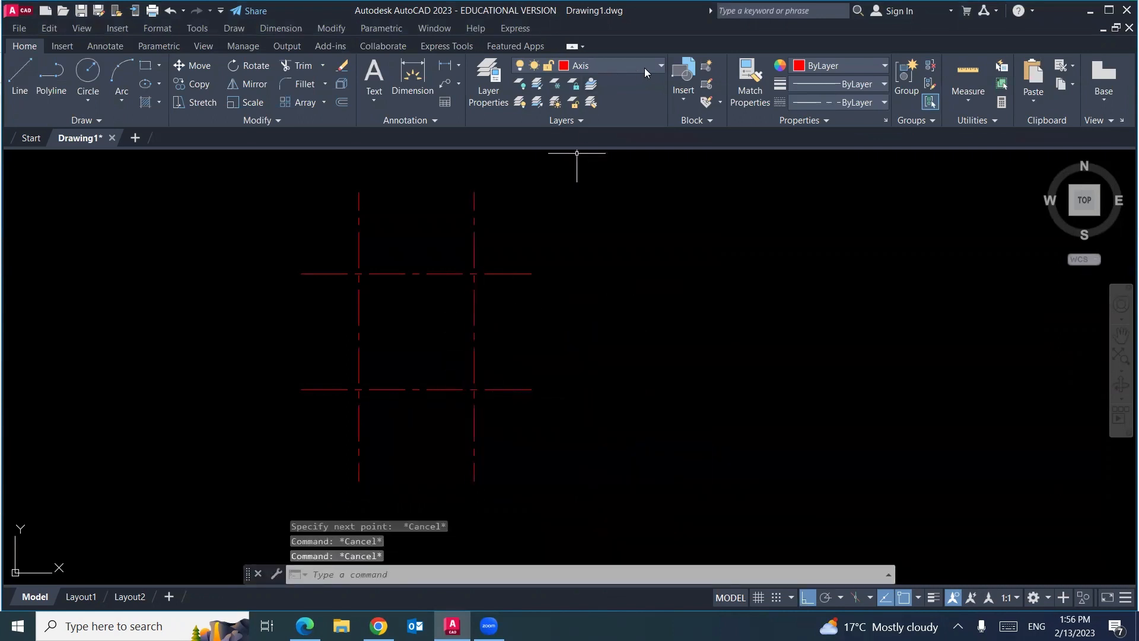
Make Stairs and walls the current layer and draw a multiline wall through the four axis intersections, starting and ending at the upper right one
click(660, 65)
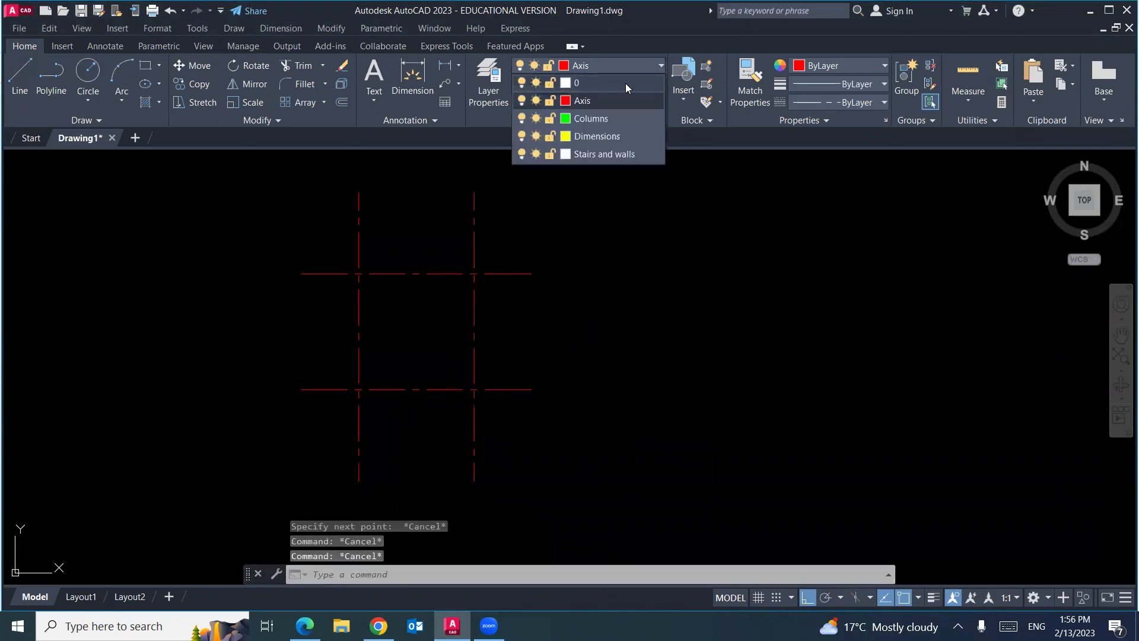
click(599, 155)
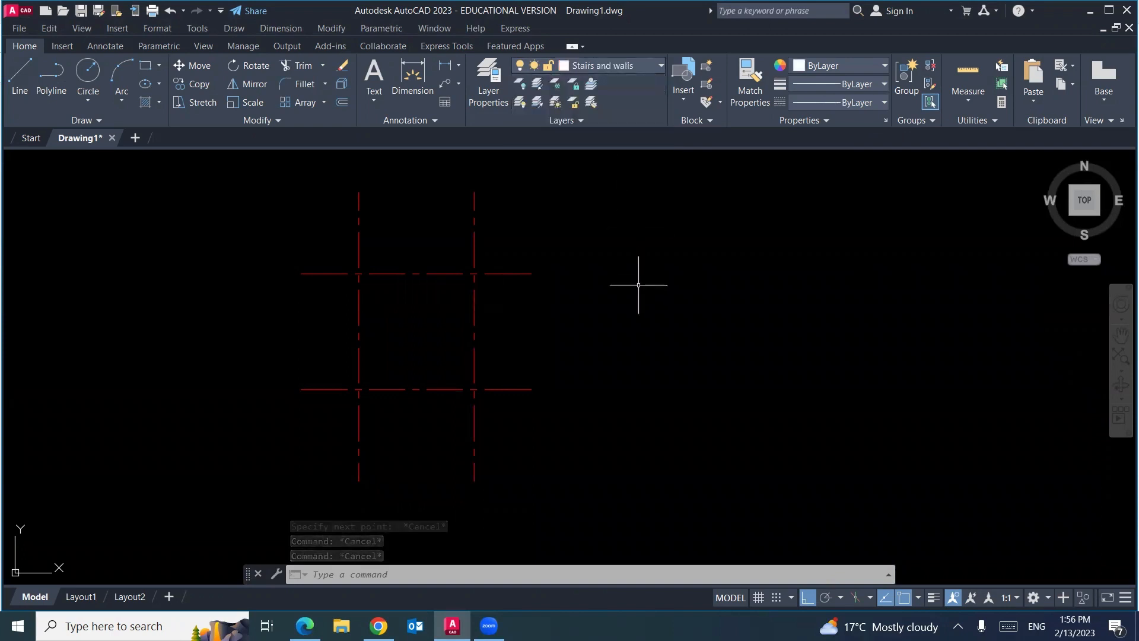
text(ml)
key(Return)
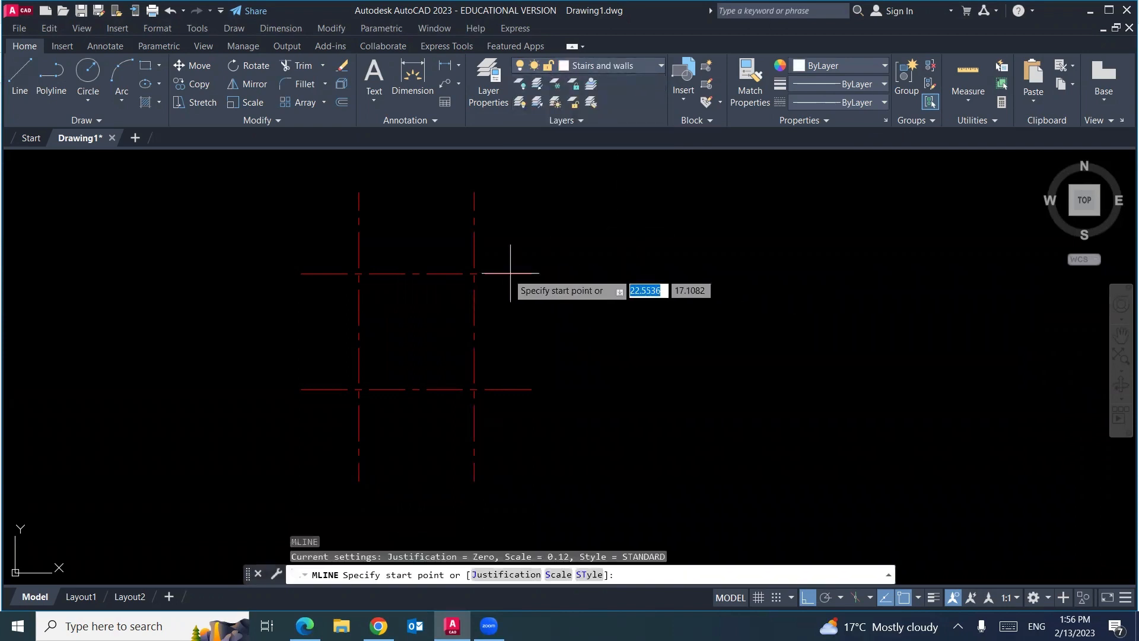
click(474, 274)
click(474, 390)
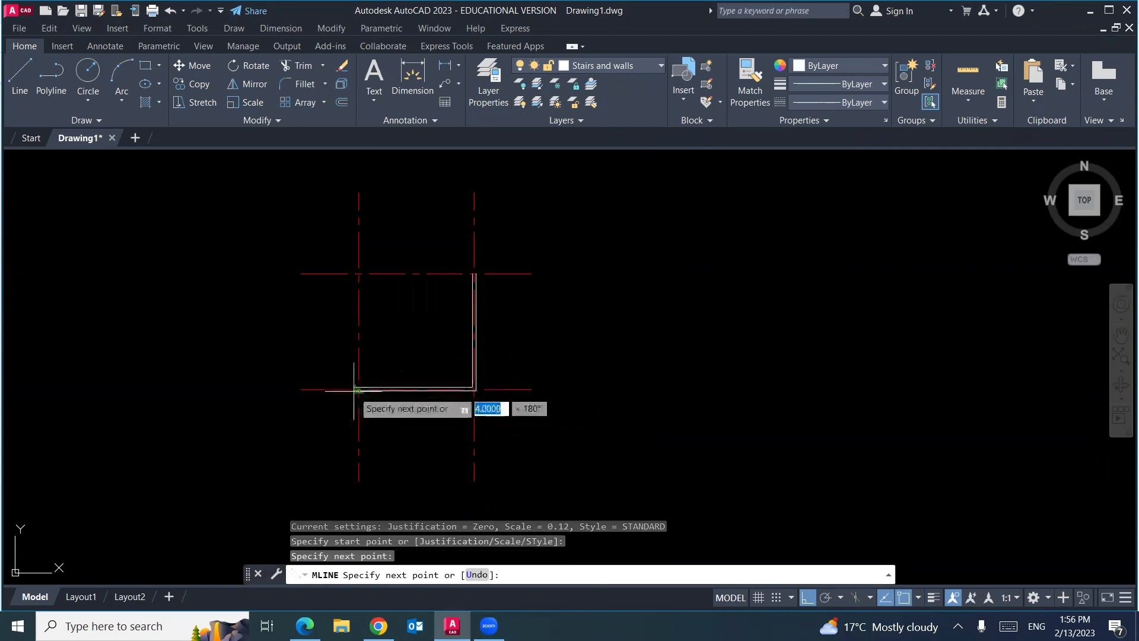
click(359, 389)
click(358, 274)
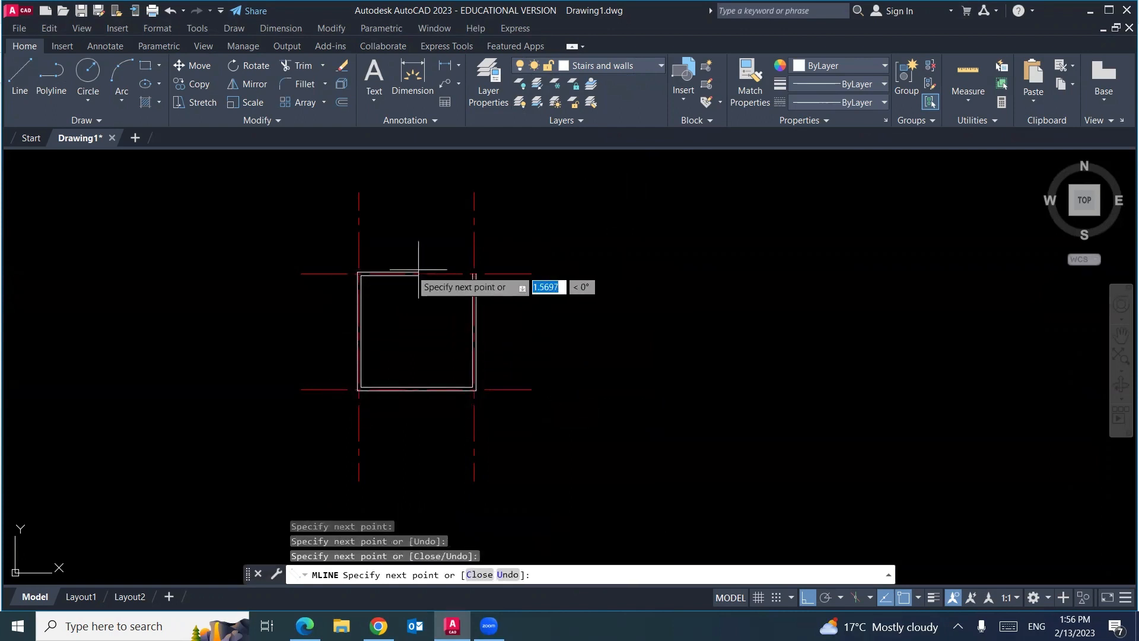
click(472, 275)
key(Return)
Join the open upper right corner of the wall multiline with the Corner Joint edit tool
scroll(466, 279, up, 5)
double_click(491, 254)
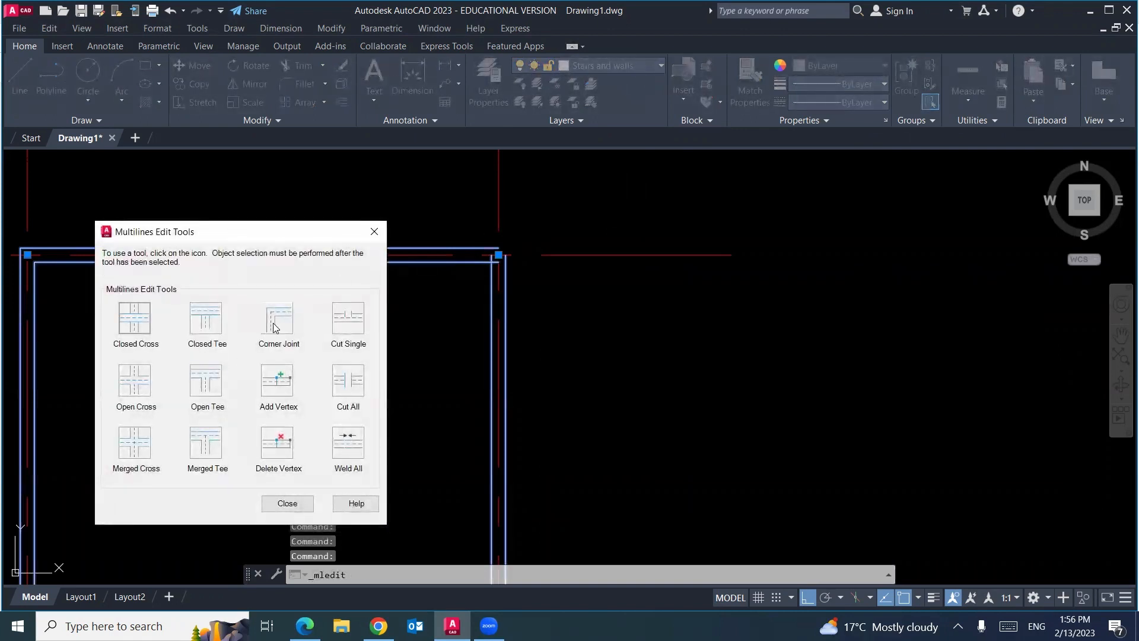
click(275, 328)
click(487, 288)
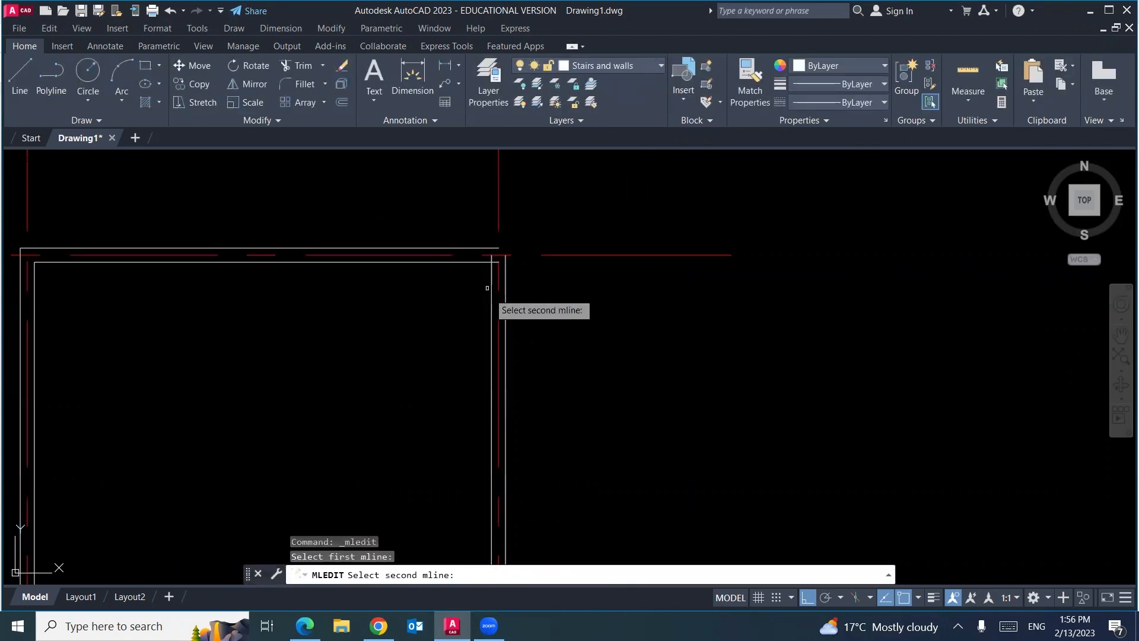
click(486, 254)
key(Escape)
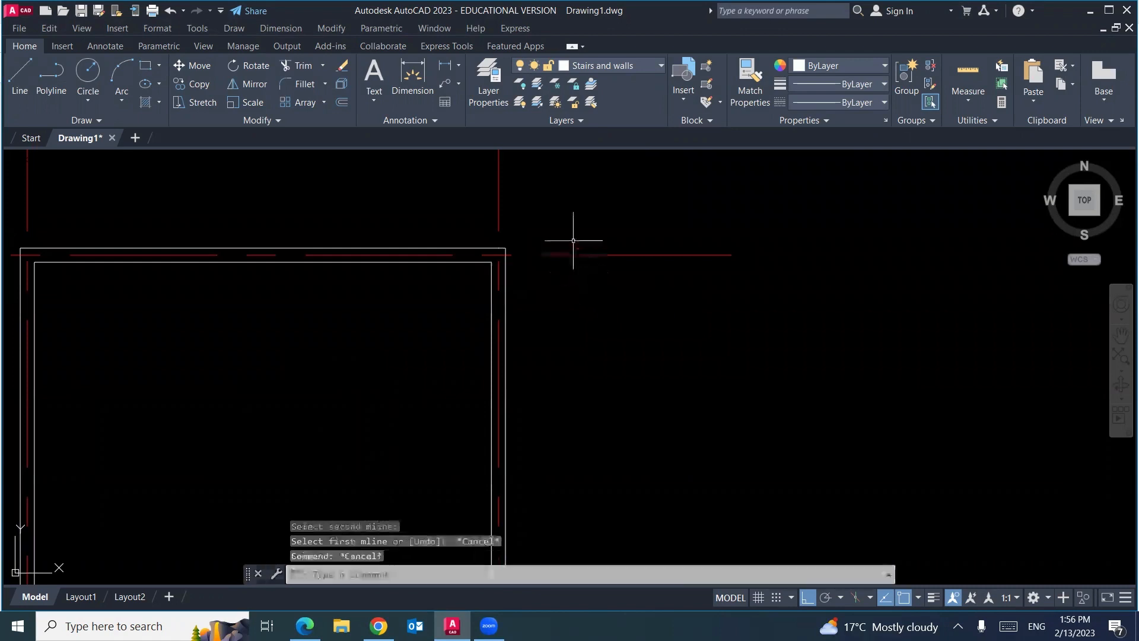
Check the Three Flight stair plan in the exercise PDF, and explode the square wall multiline
scroll(573, 240, down, 4)
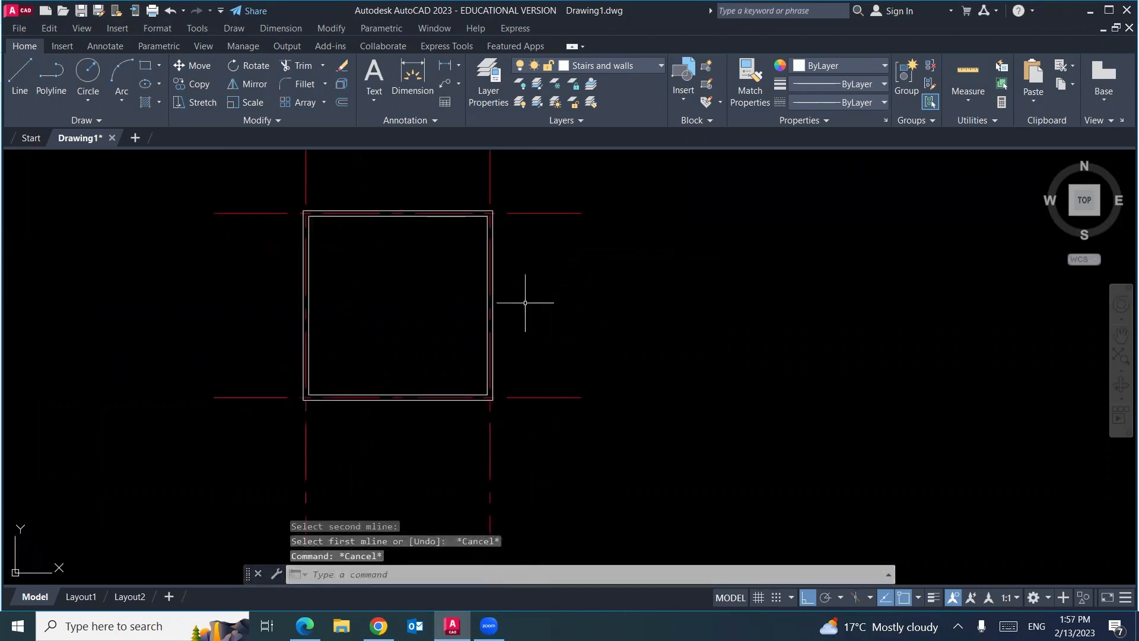
click(305, 625)
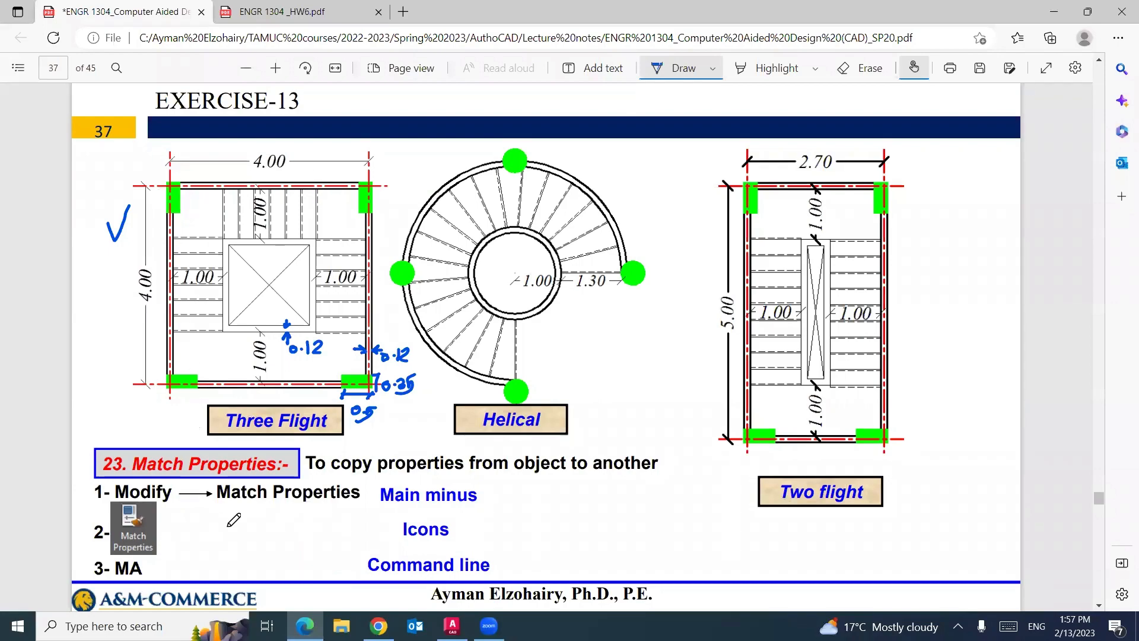
click(452, 626)
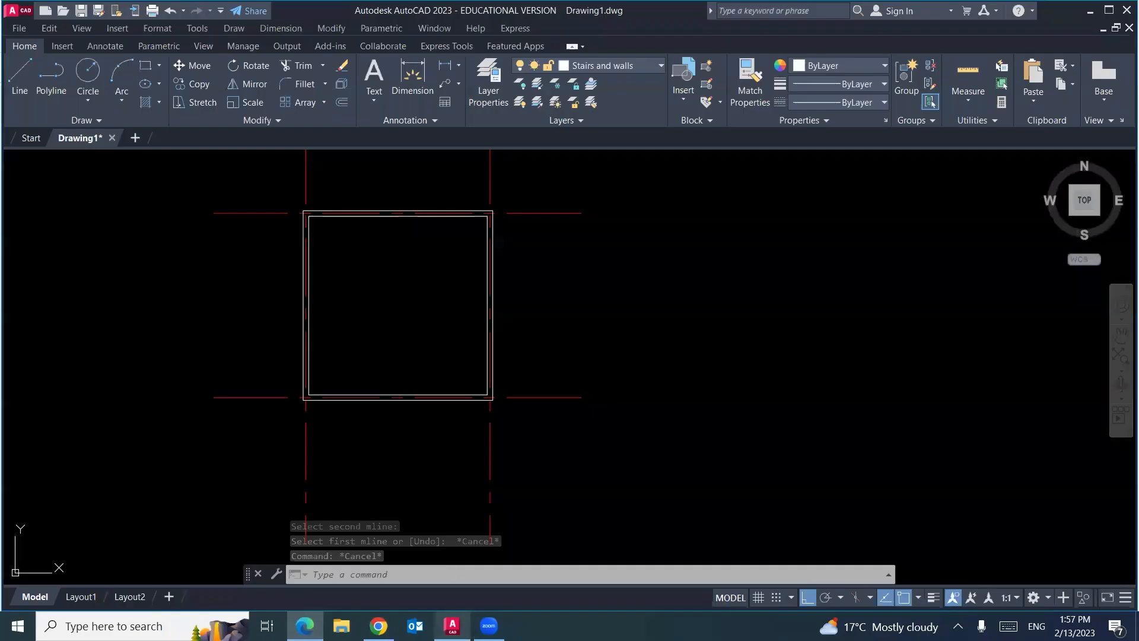
click(493, 324)
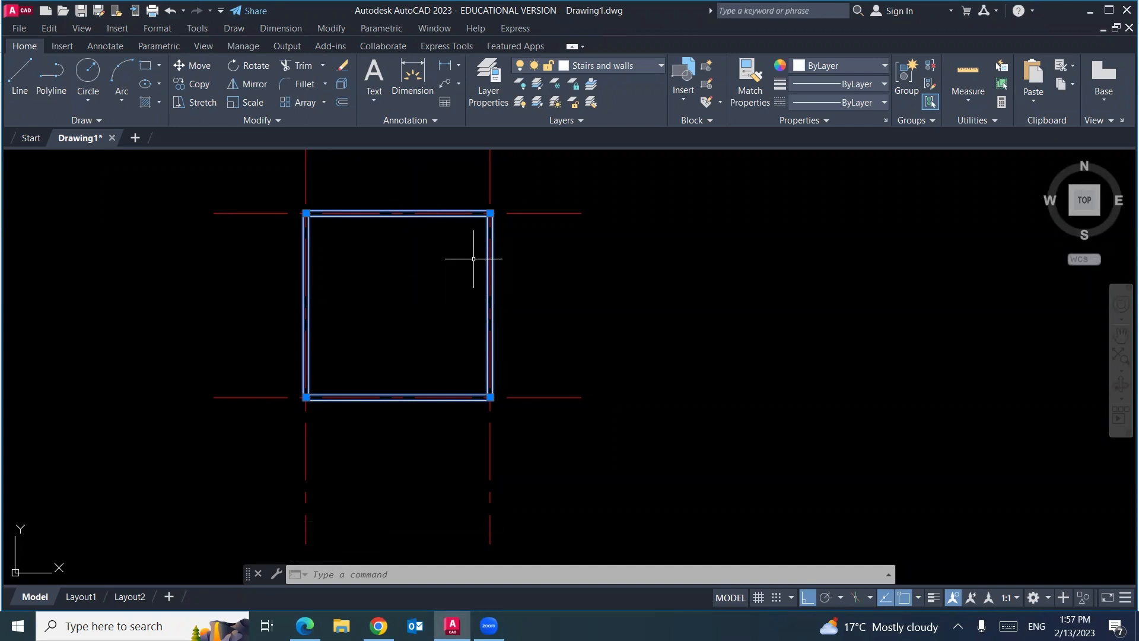
key(Escape)
key(Escape)
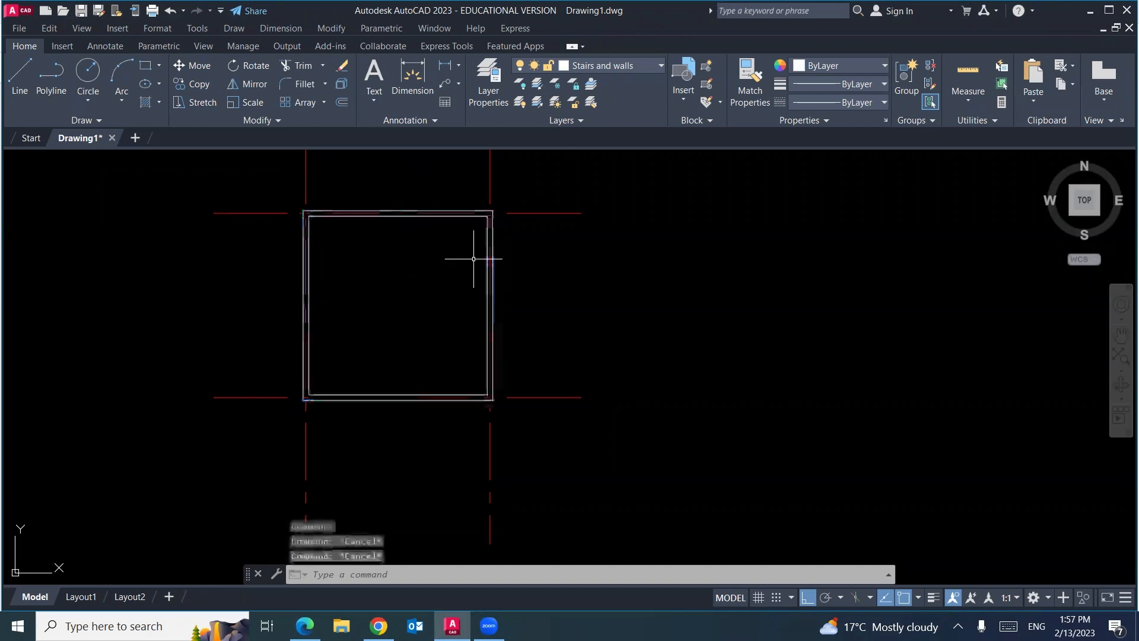
click(487, 252)
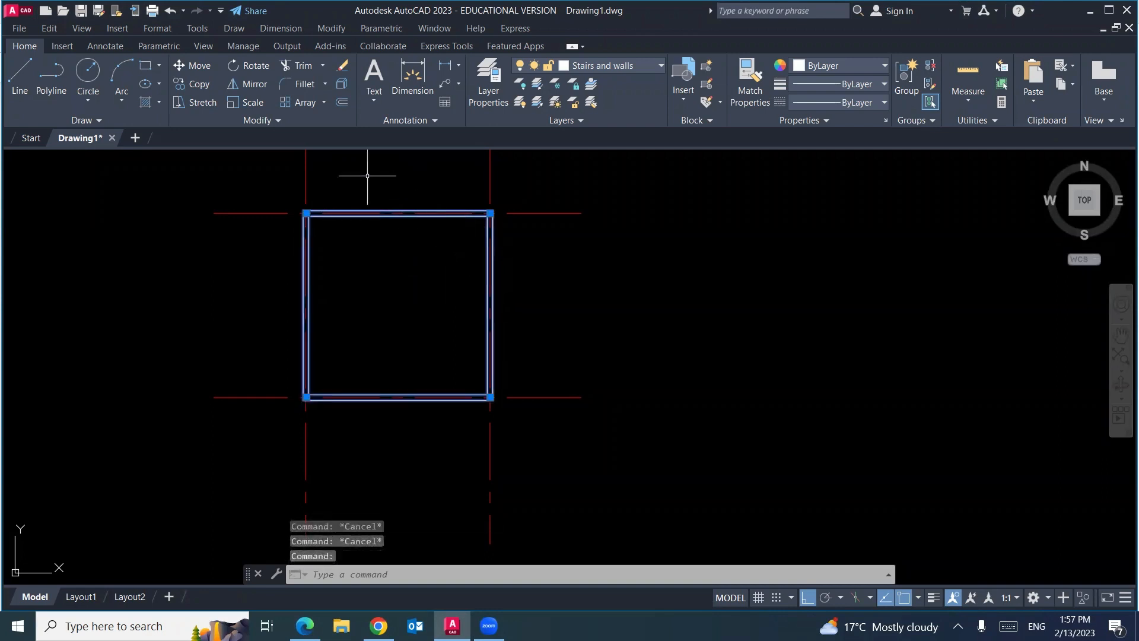
click(338, 84)
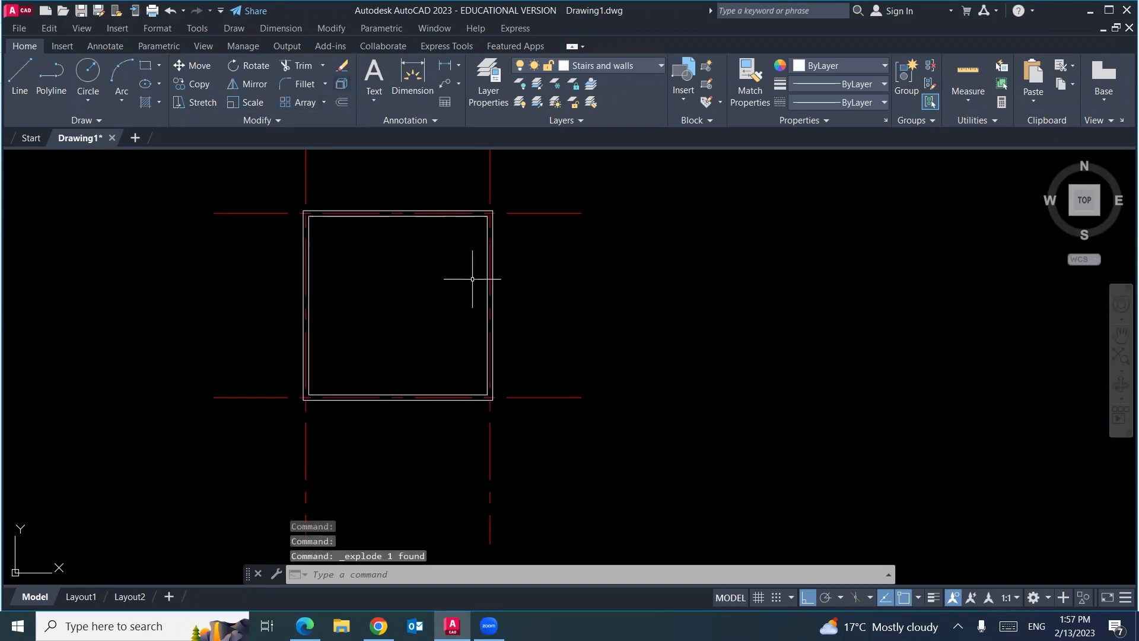
Offset the four inner wall lines 1 unit toward the inside of the square
text(o)
key(Return)
text(1)
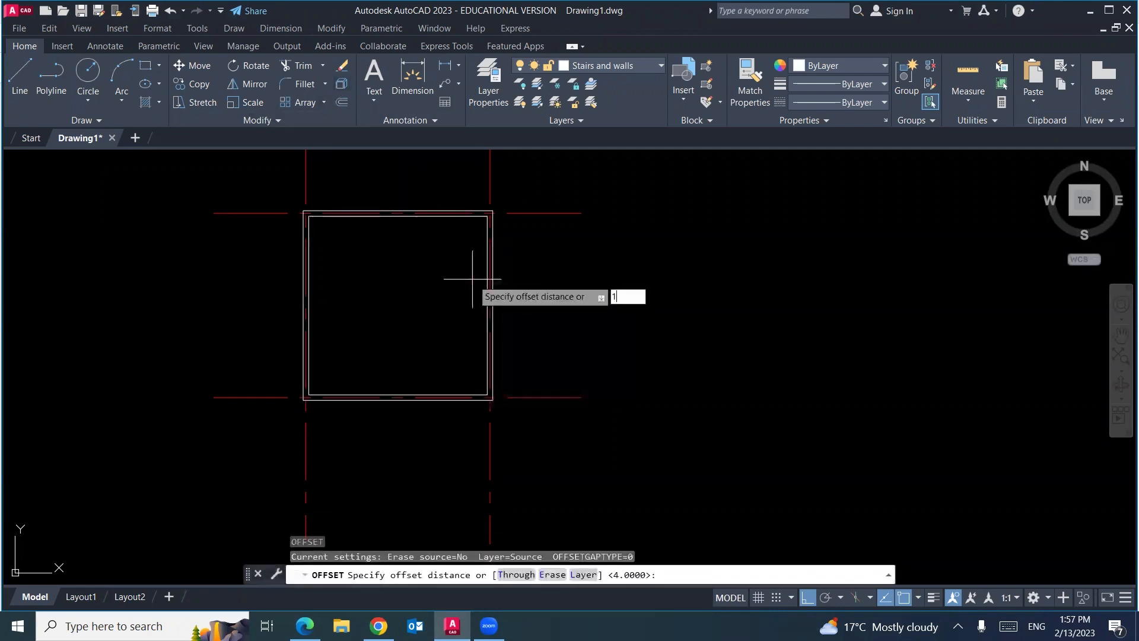
key(Return)
click(487, 282)
click(421, 287)
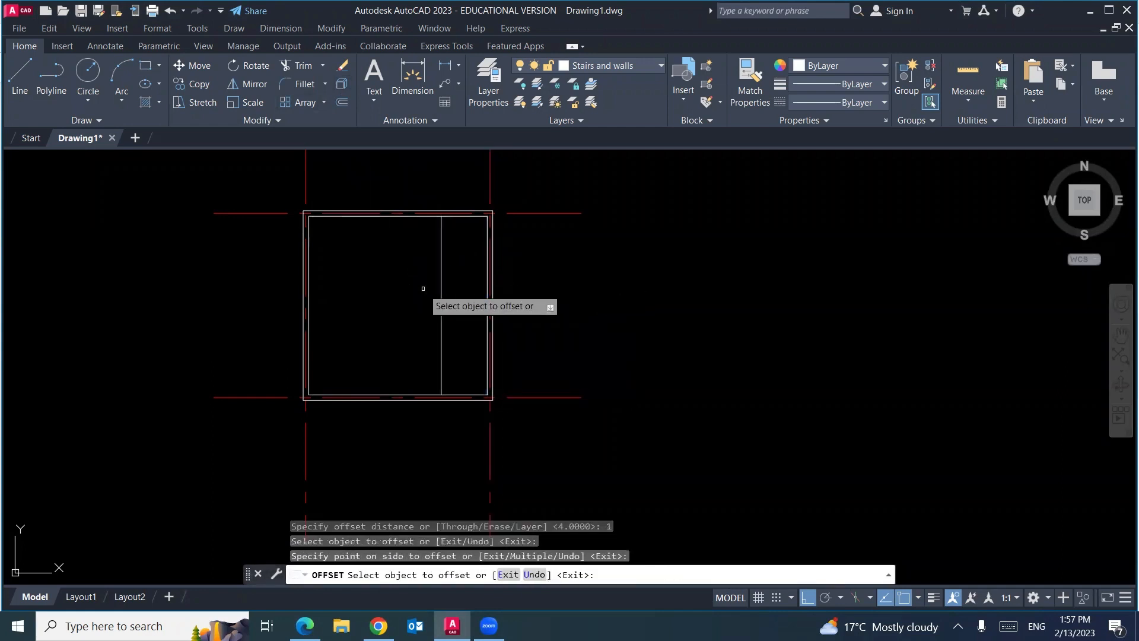
click(419, 218)
click(349, 311)
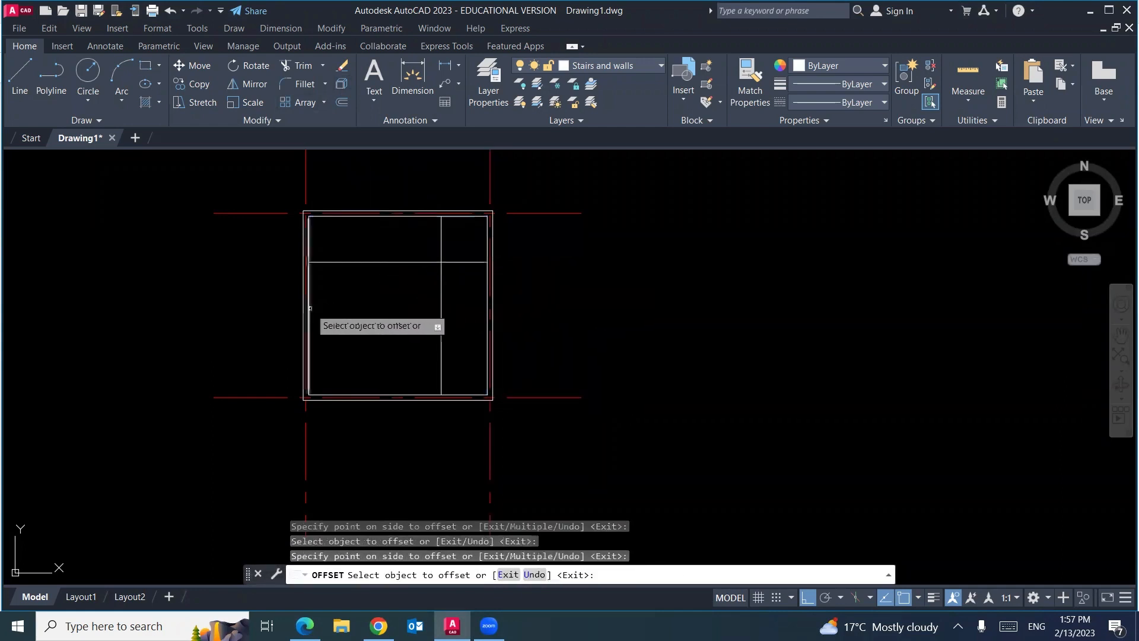
click(310, 320)
click(350, 307)
click(406, 393)
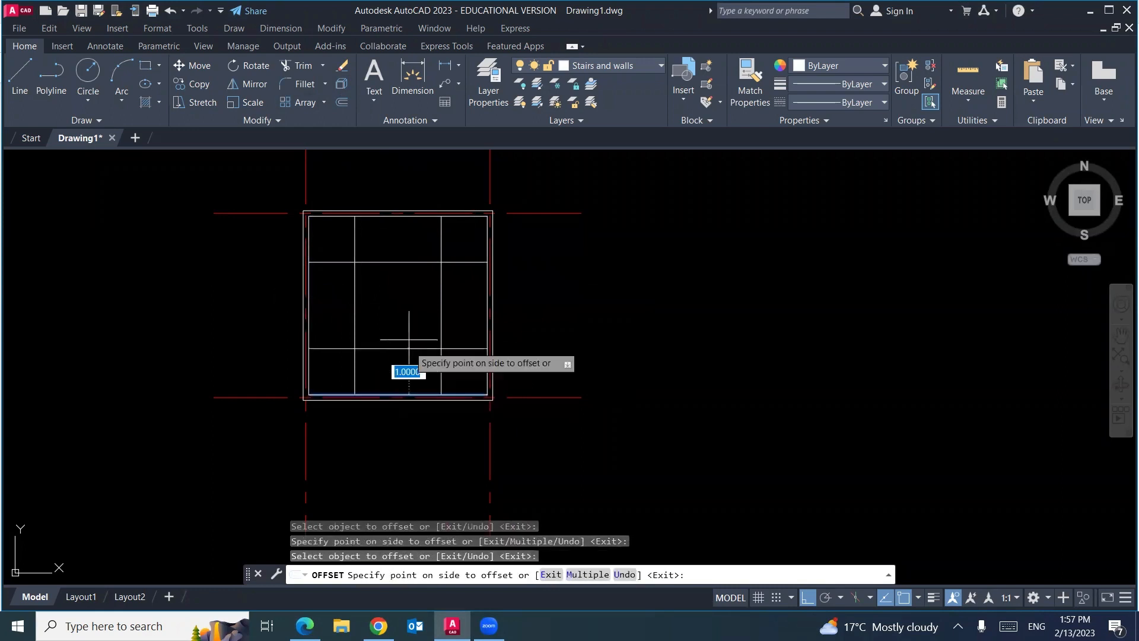
click(409, 334)
key(Escape)
key(Escape)
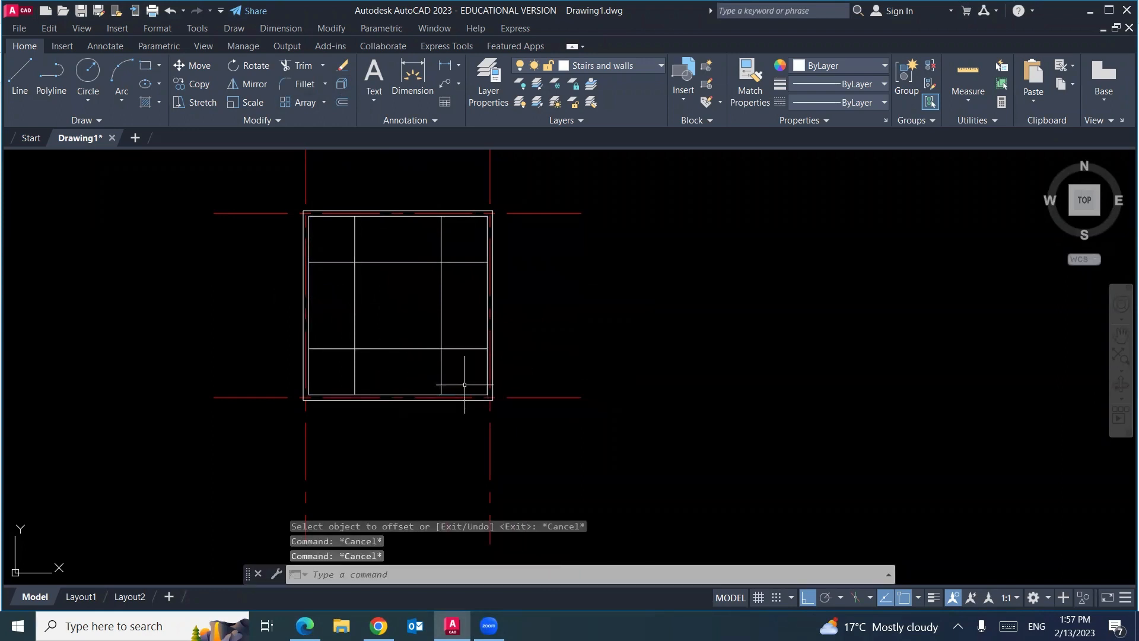
click(488, 321)
click(494, 311)
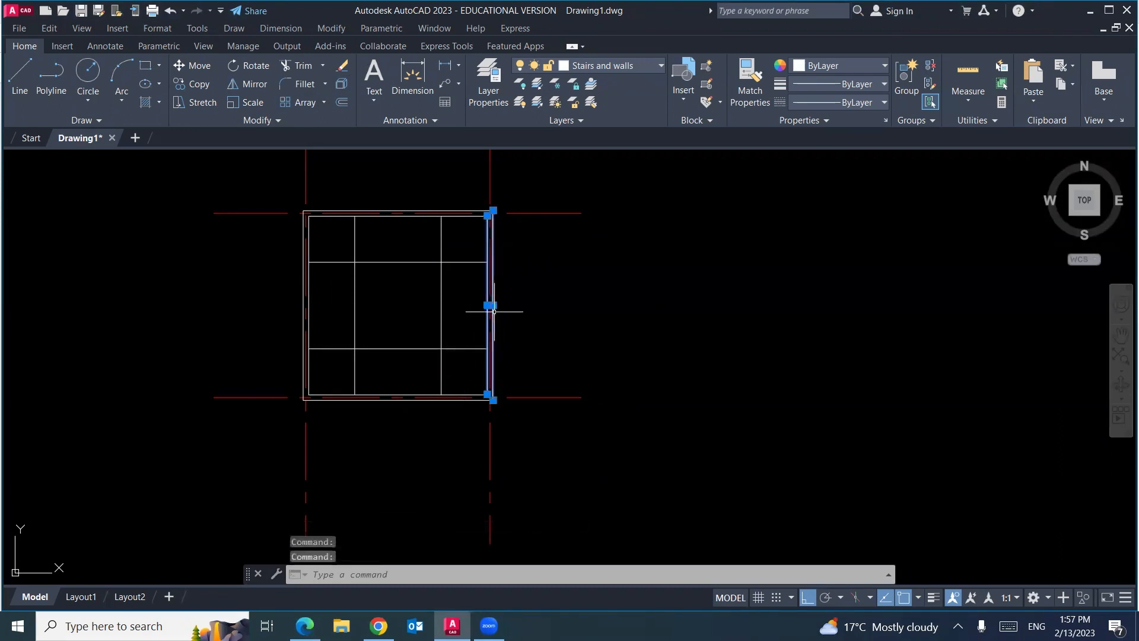
click(453, 216)
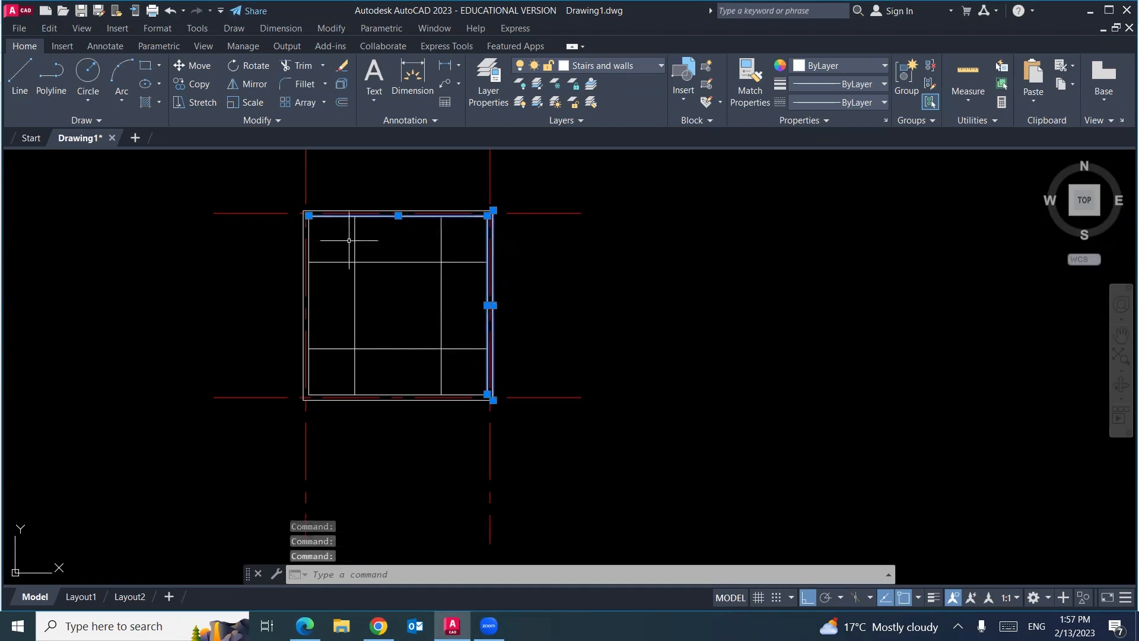
click(305, 264)
key(Escape)
key(Escape)
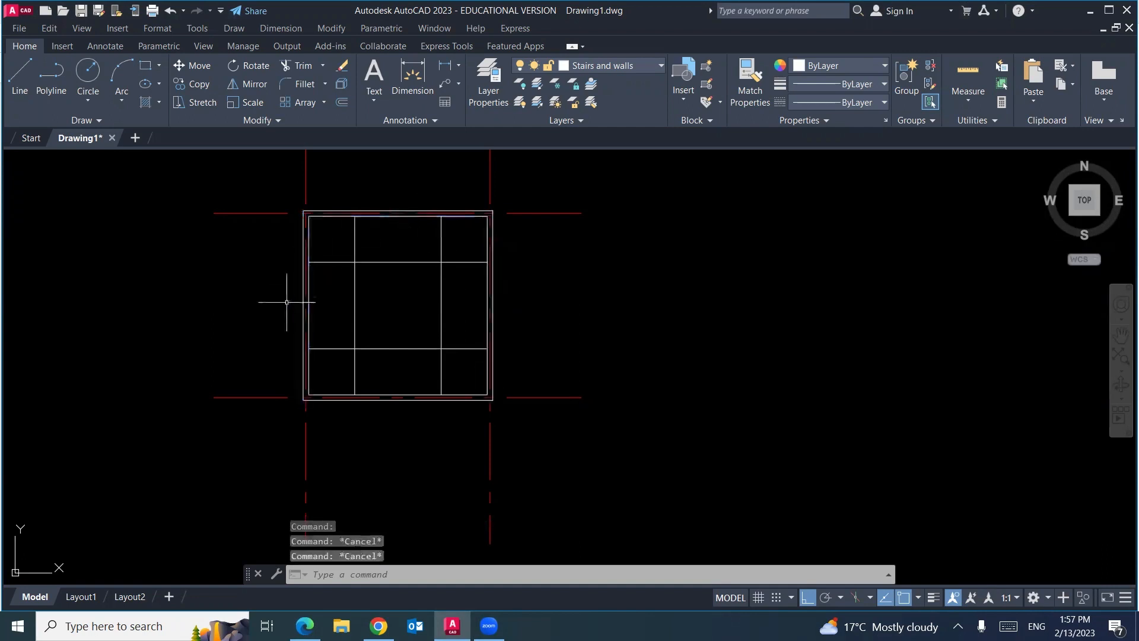
key(Escape)
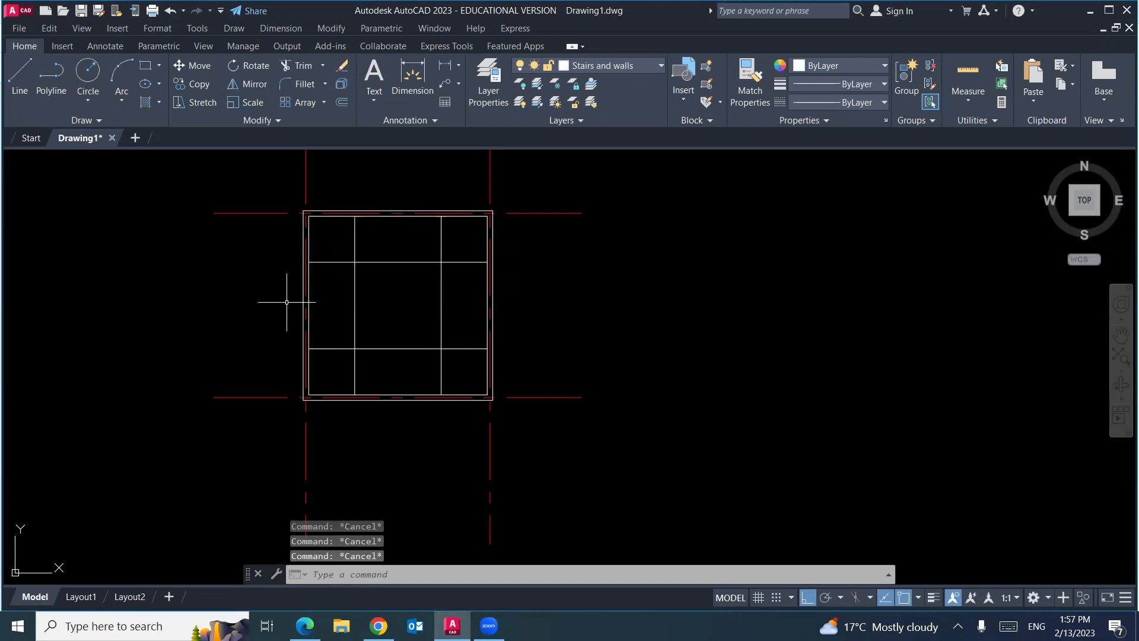
Trim the two vertical stair lines where they run below the lower horizontal stair line
text(TR)
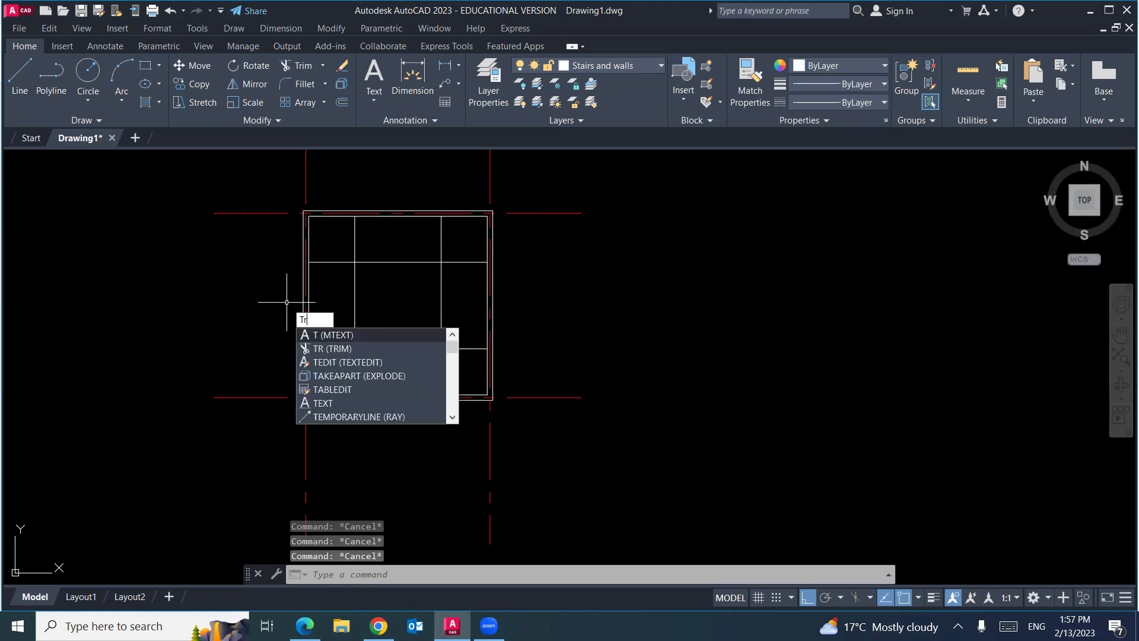
key(Return)
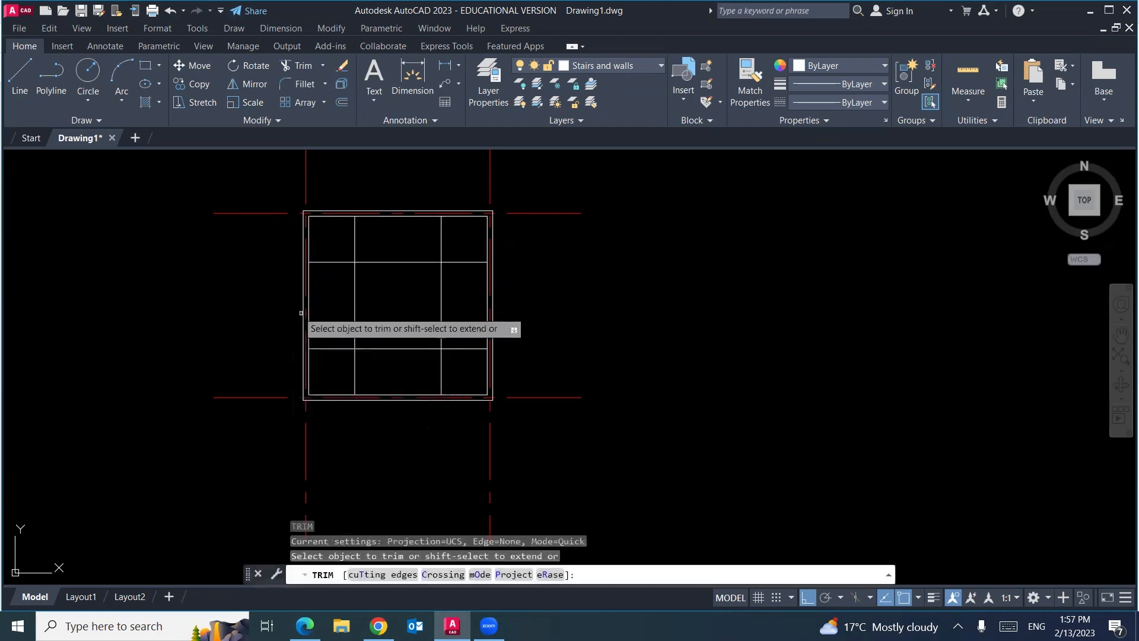
click(354, 362)
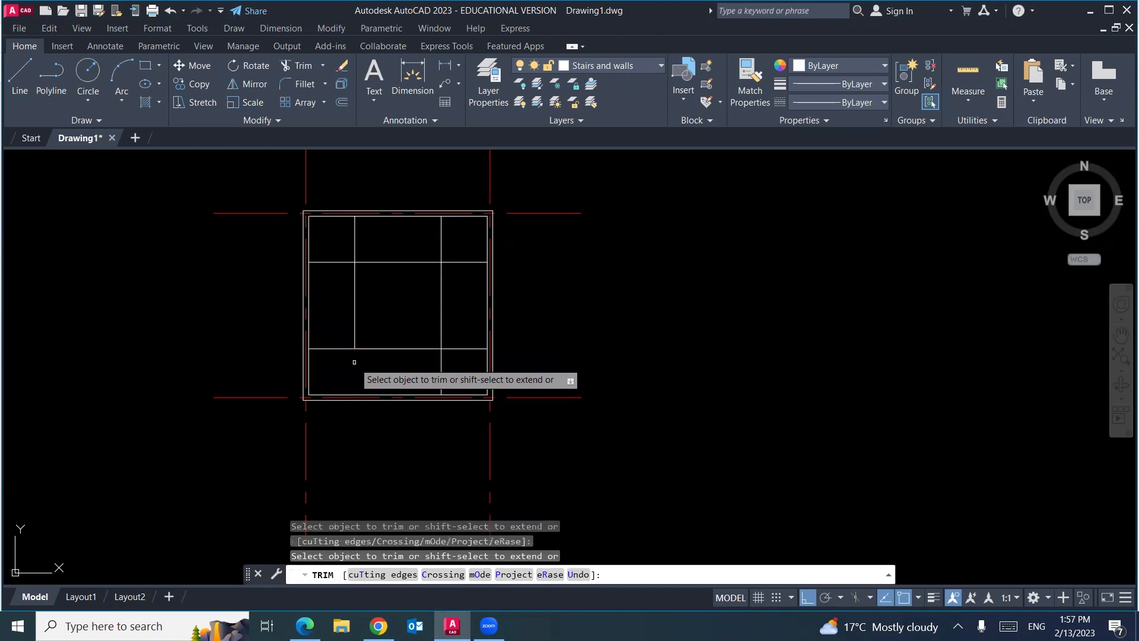
click(442, 366)
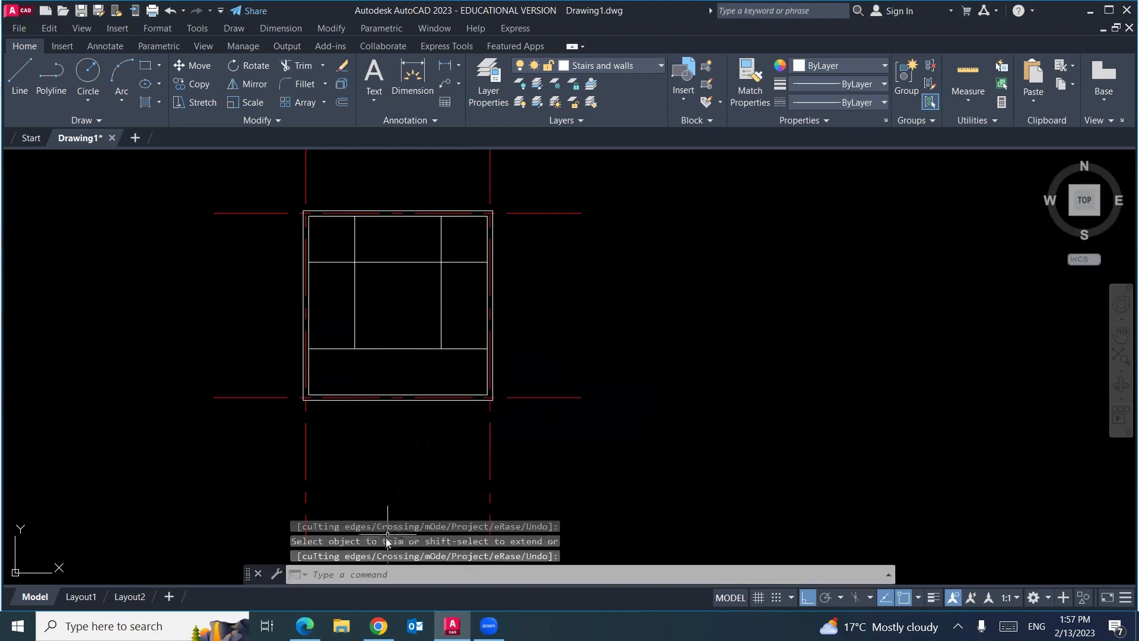
Check the Three Flight stair plan in the exercise PDF, and offset the four lines around the central well 0.12 inward
click(304, 626)
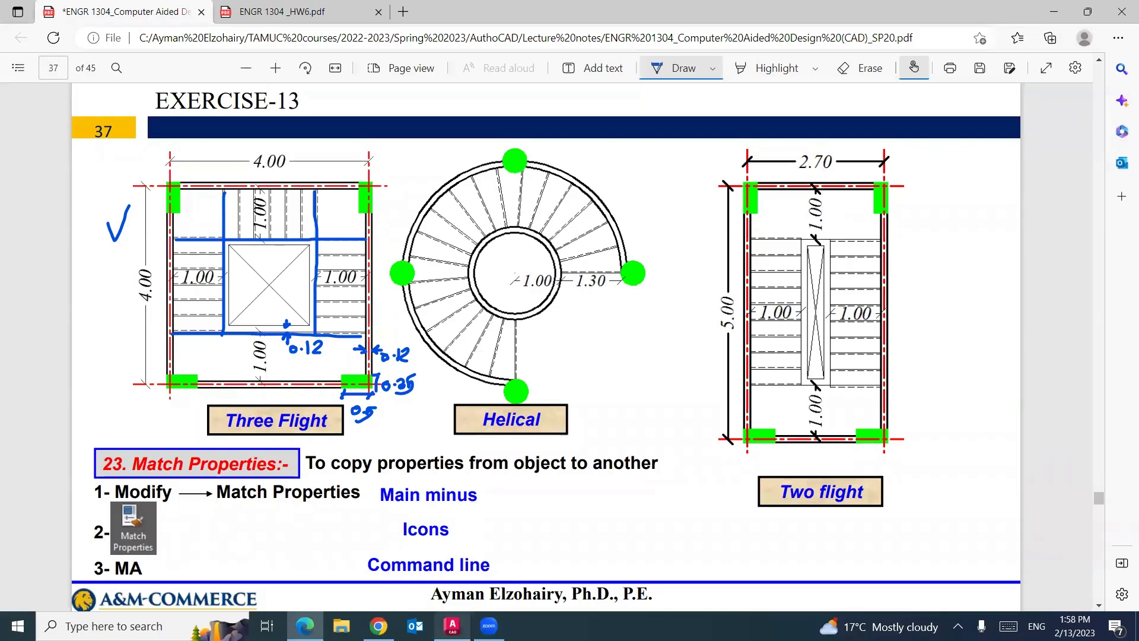
click(453, 625)
text(o)
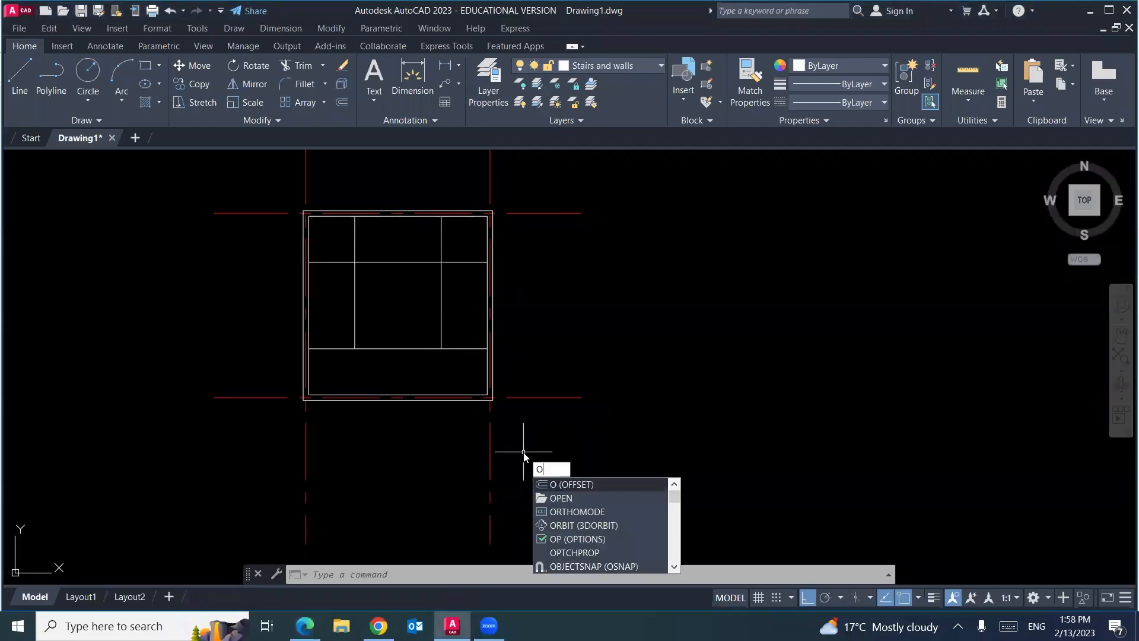
key(Return)
text(.12)
key(Return)
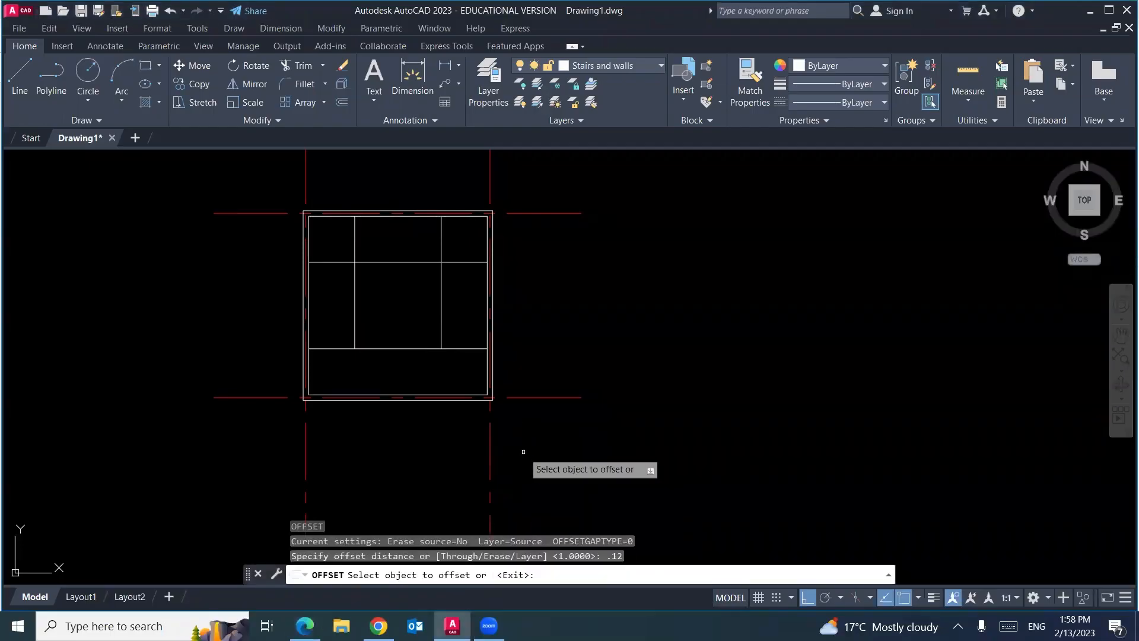
click(441, 317)
click(403, 318)
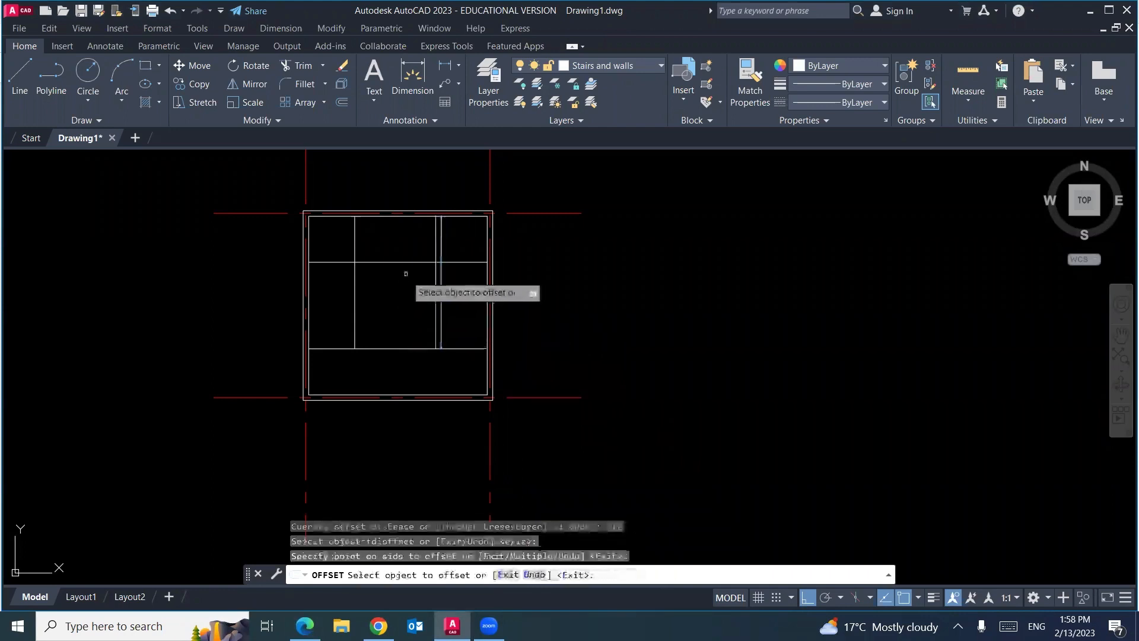
click(403, 262)
click(371, 297)
click(356, 303)
click(384, 313)
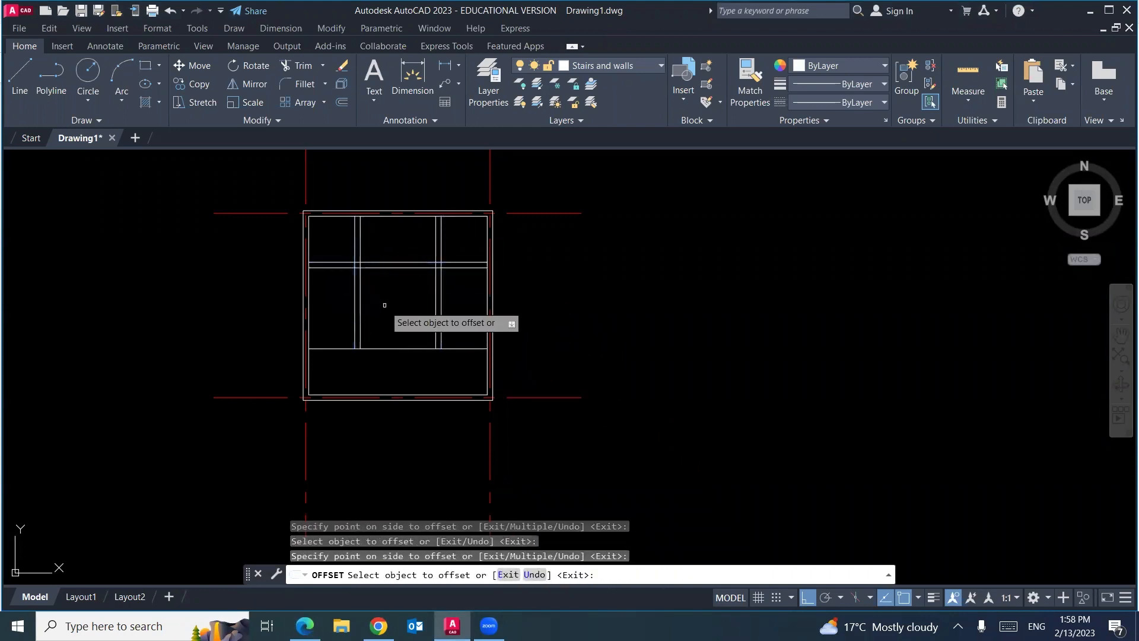
click(395, 348)
click(403, 315)
key(Return)
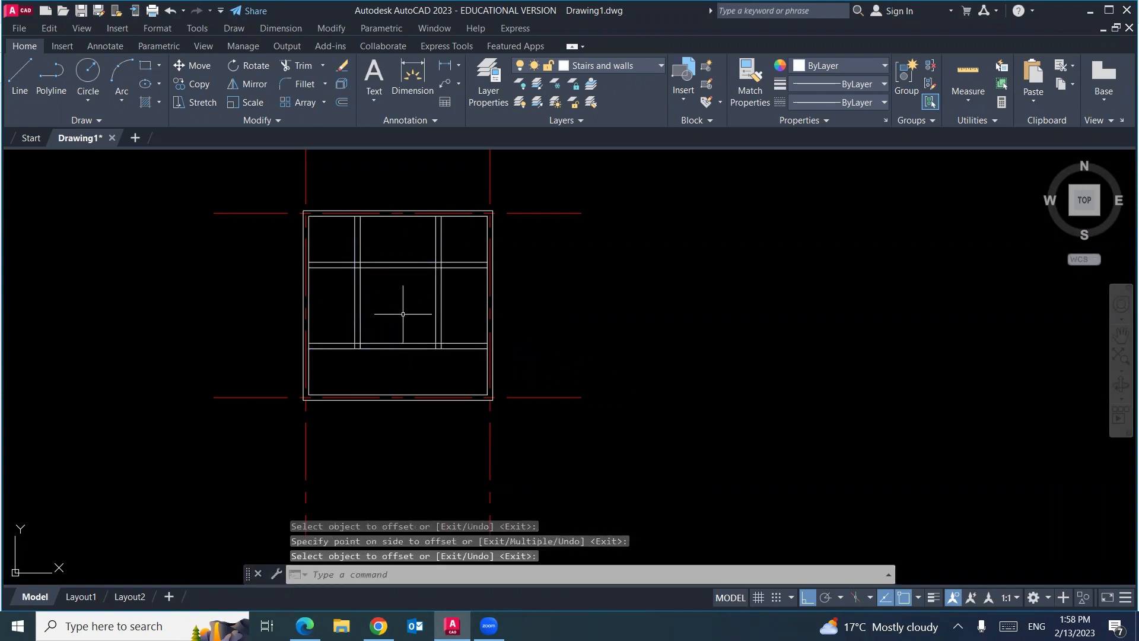
Set both Chamfer distances to 0 and join the inner well lines at their lower right corner
text(cha)
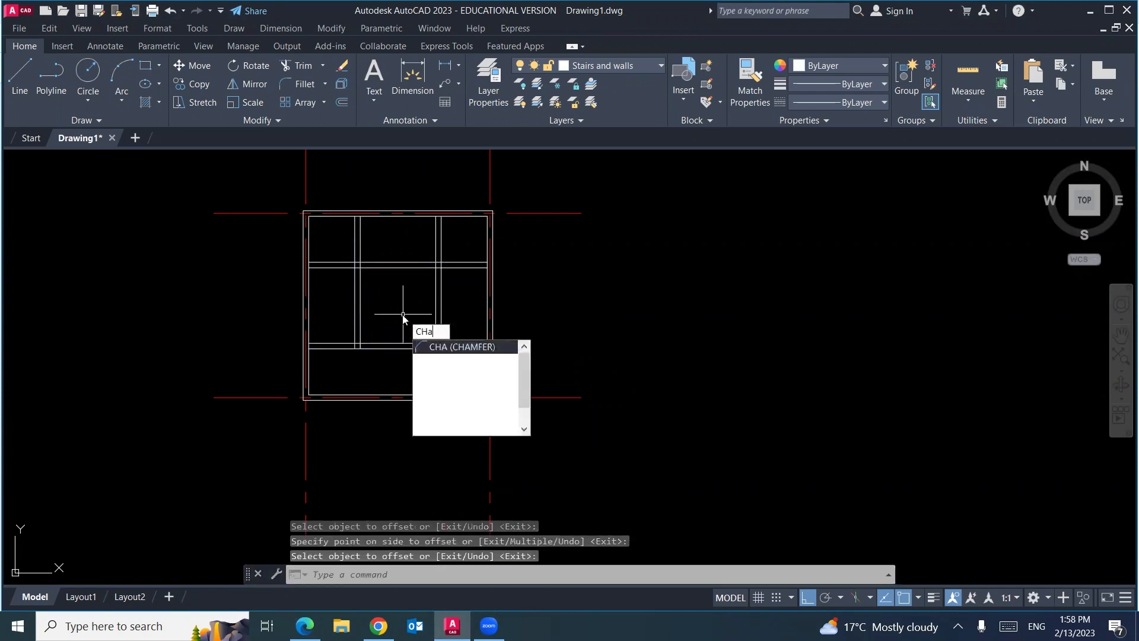
key(Return)
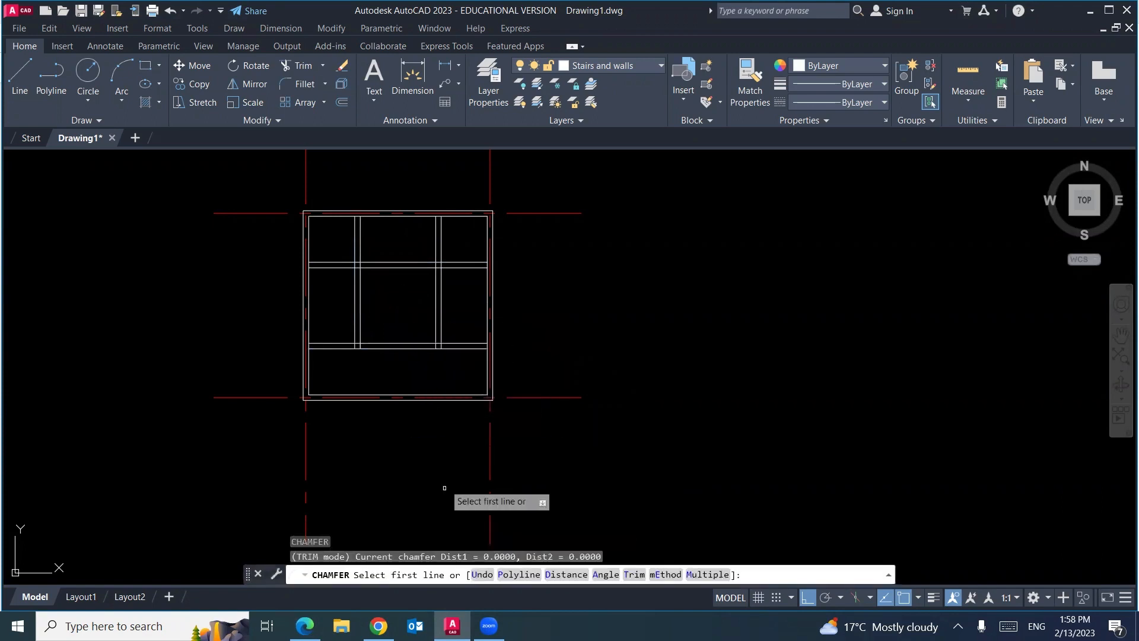
click(561, 575)
text(0)
key(Return)
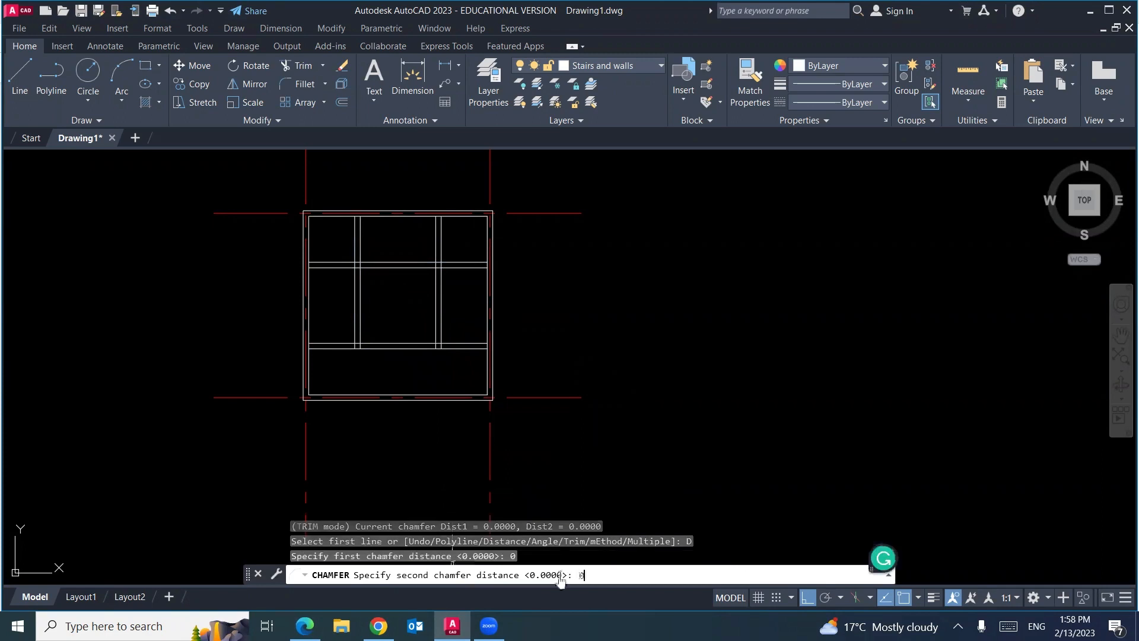
text(0)
key(Return)
click(431, 343)
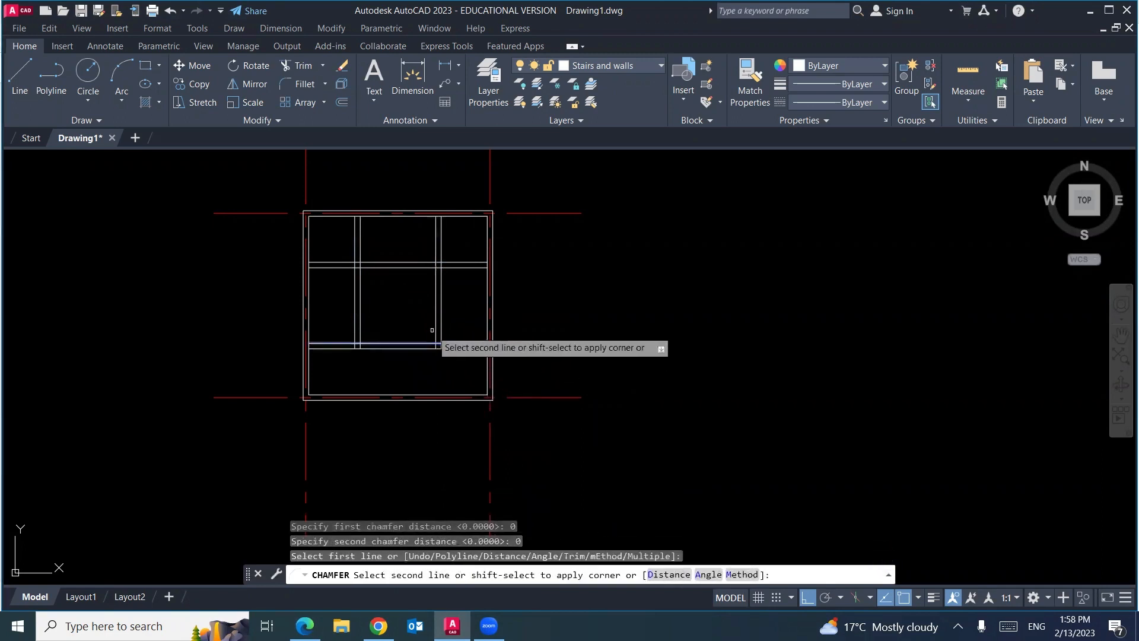
click(436, 330)
Chamfer the upper right, upper left and lower left corners of the inner well lines to close the central square
key(Return)
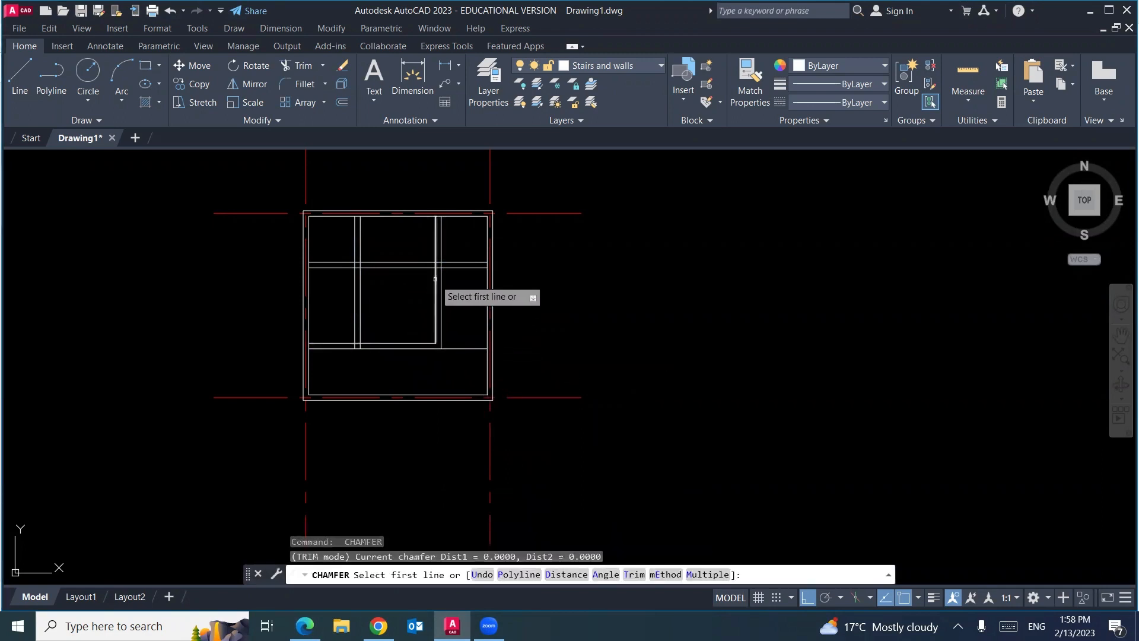
click(436, 291)
click(424, 268)
key(Return)
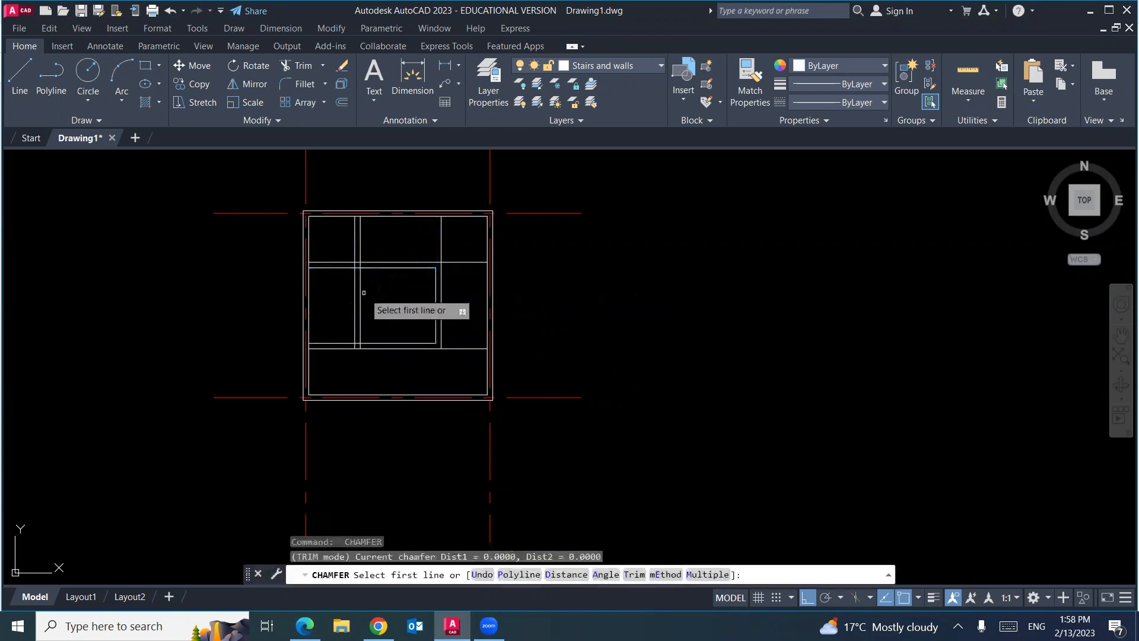
click(364, 268)
click(361, 284)
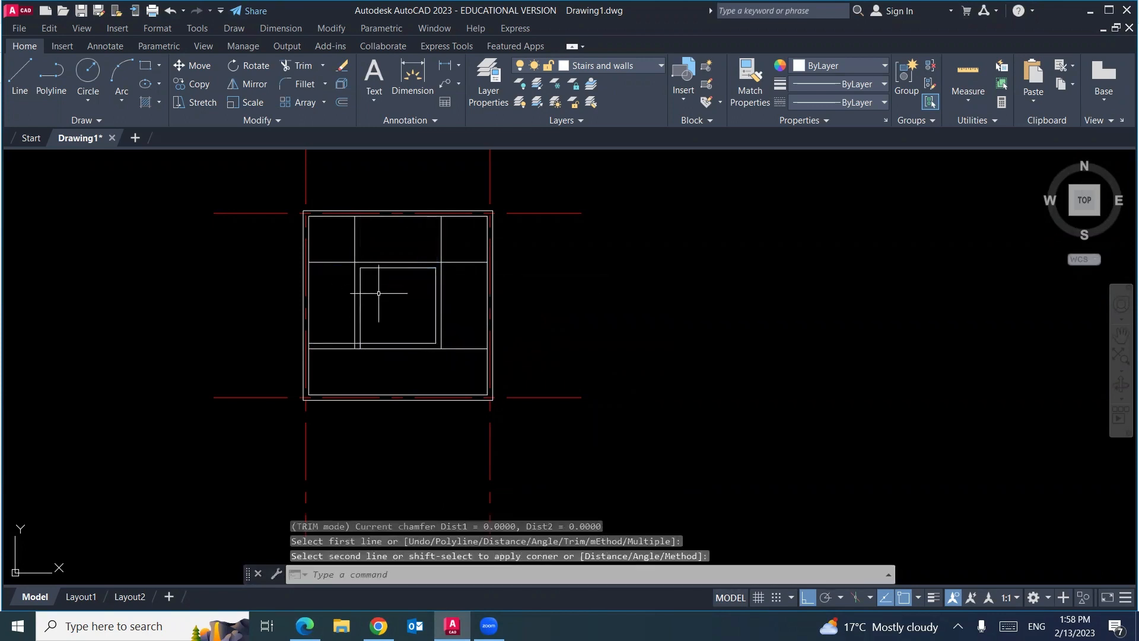
key(Return)
click(361, 323)
click(379, 343)
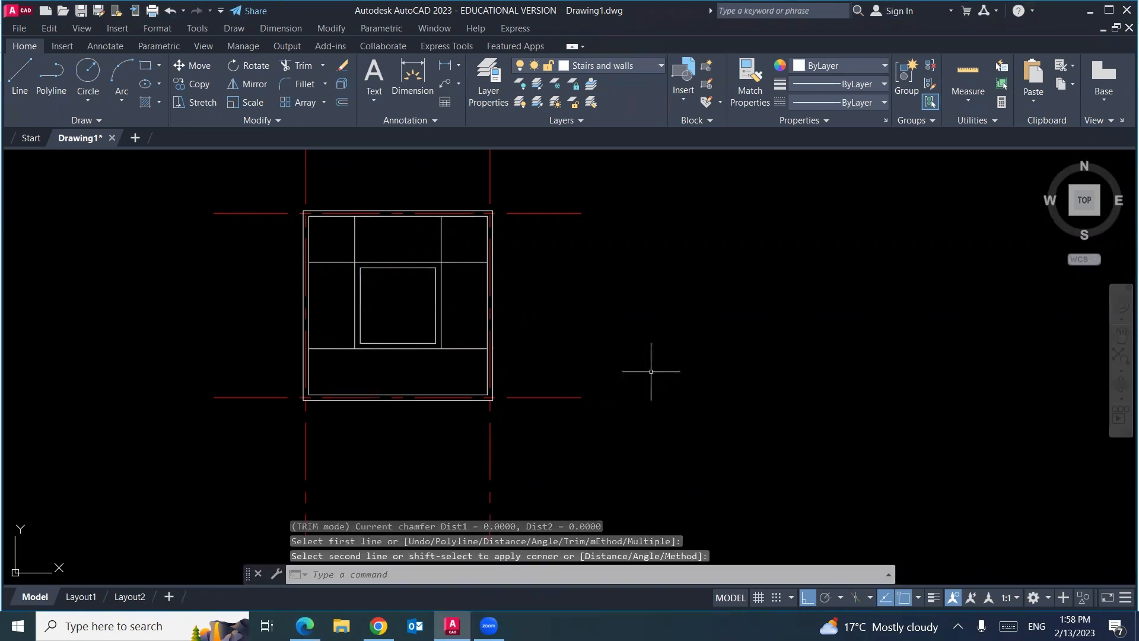
Draw two crossing diagonal lines between opposite corners of the inner central square
text(l)
key(Return)
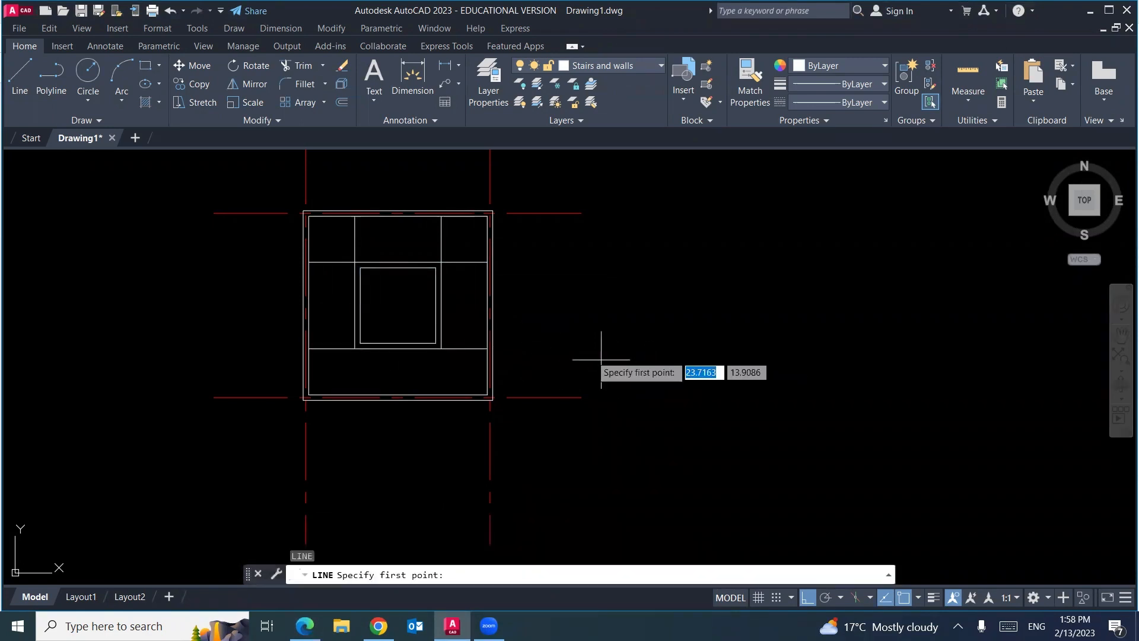
click(436, 268)
click(361, 343)
key(Return)
key(Return)
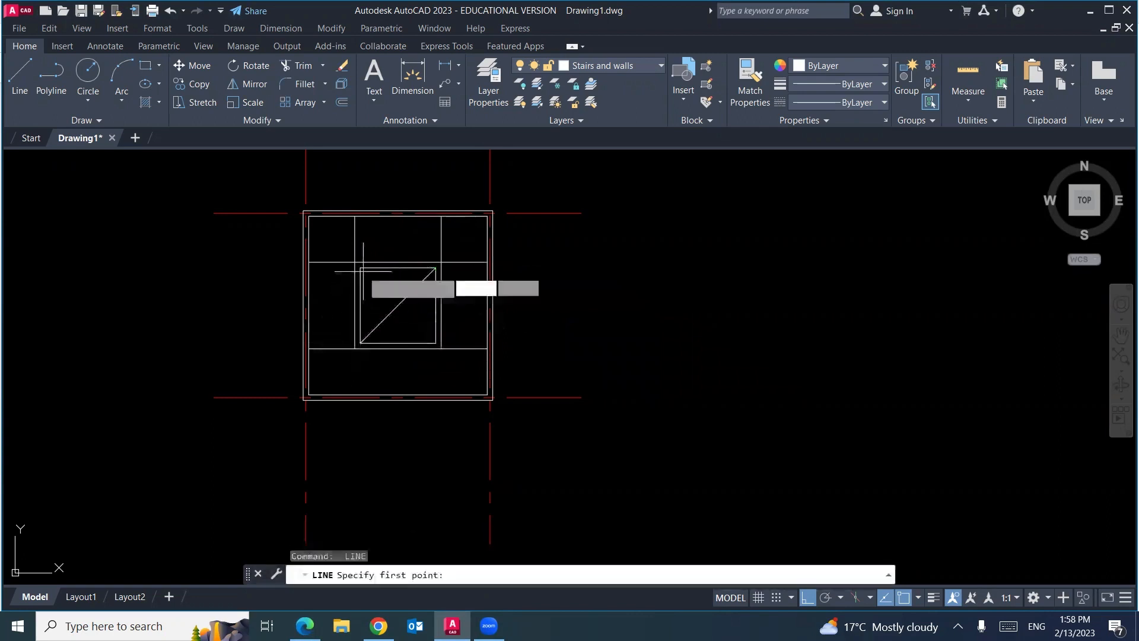
click(361, 267)
click(436, 343)
key(Return)
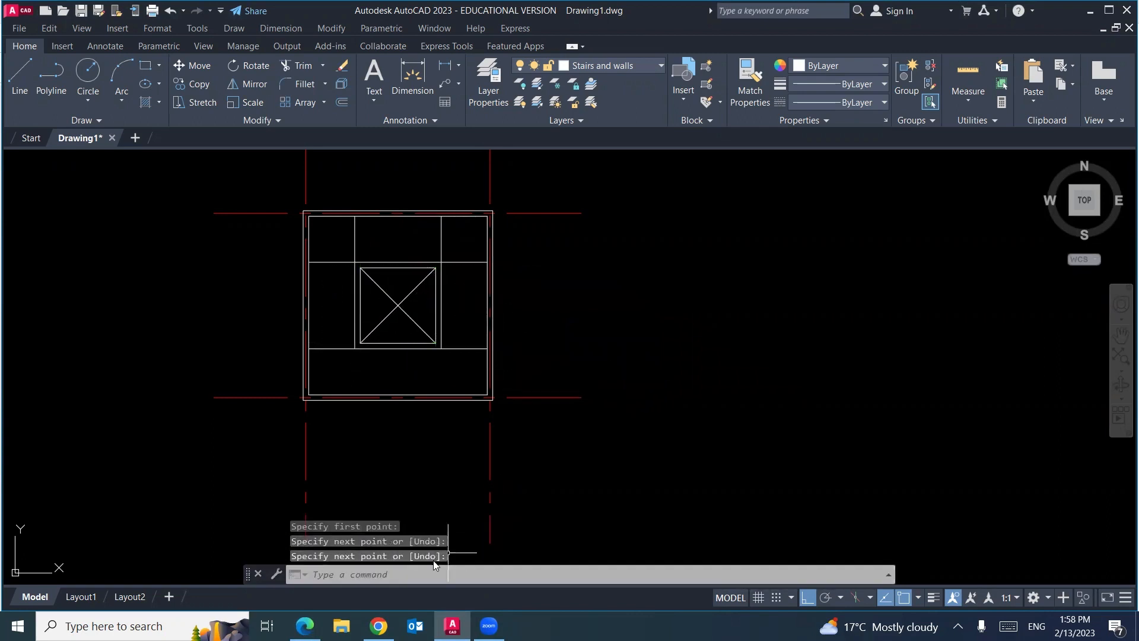
Check the treads in the exercise PDF, and add a vertical linear dimension across the right flight, placed outside the right wall
key(alt+Tab)
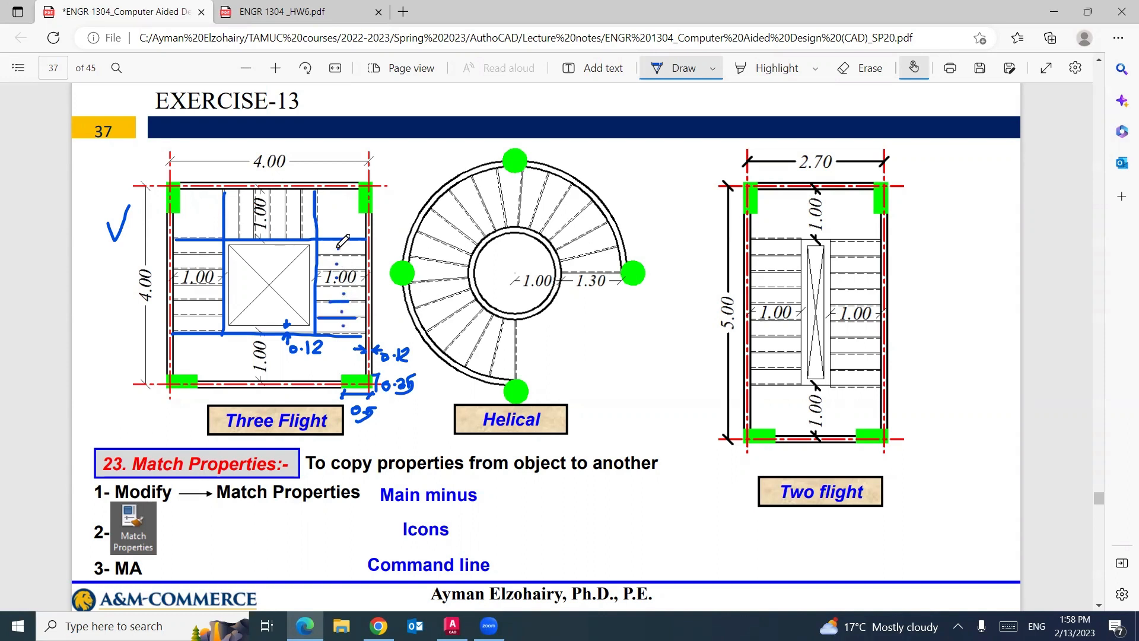
click(452, 626)
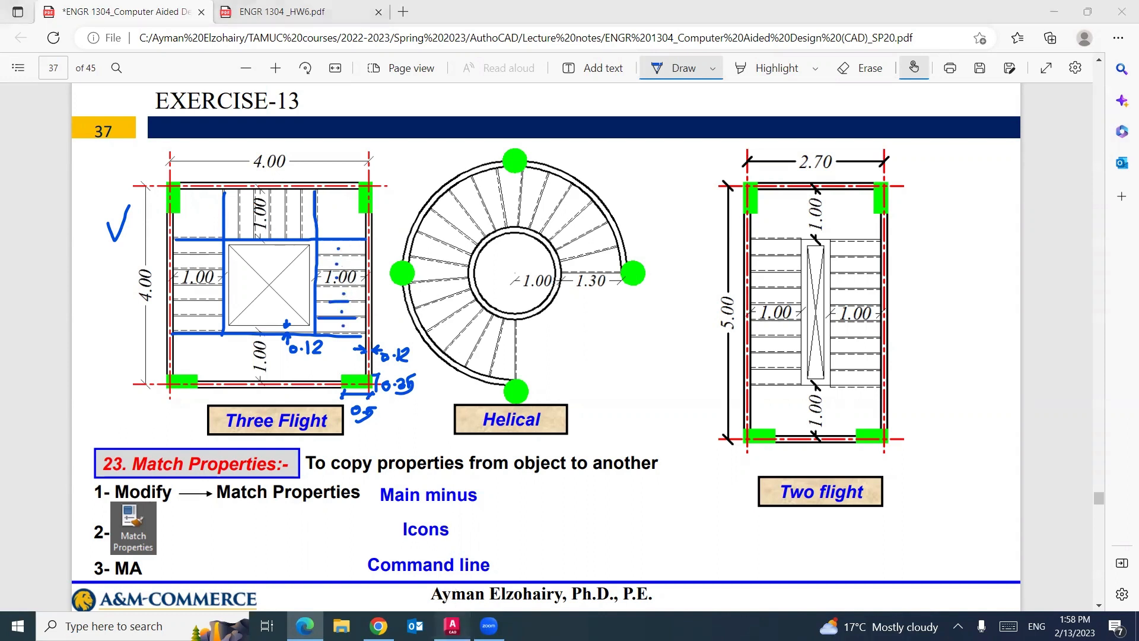
click(281, 28)
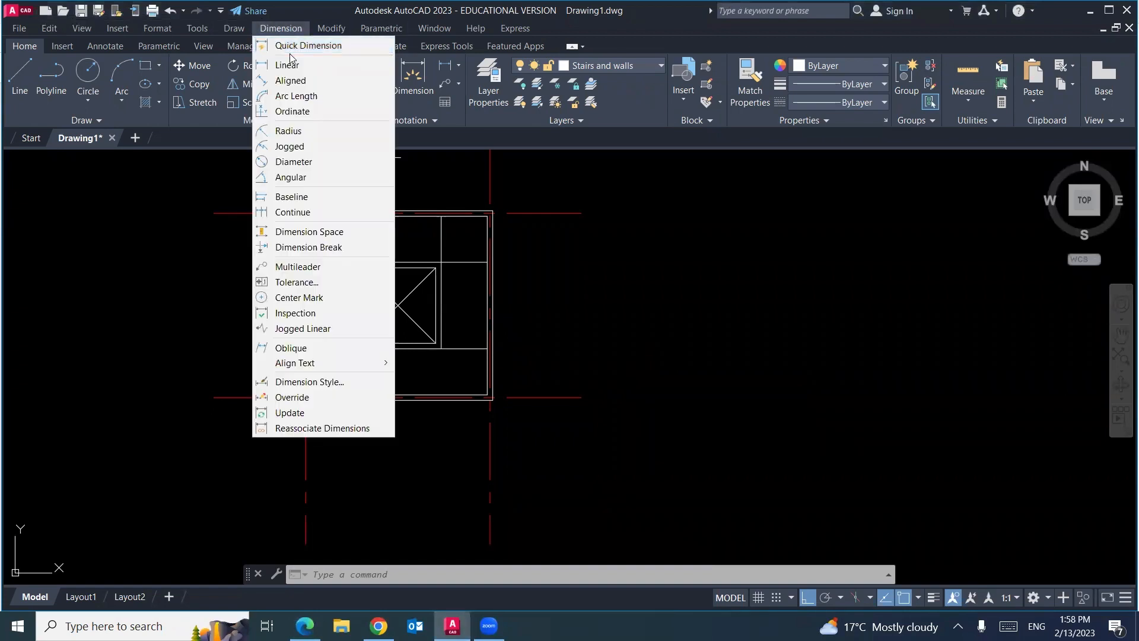
click(286, 61)
click(462, 261)
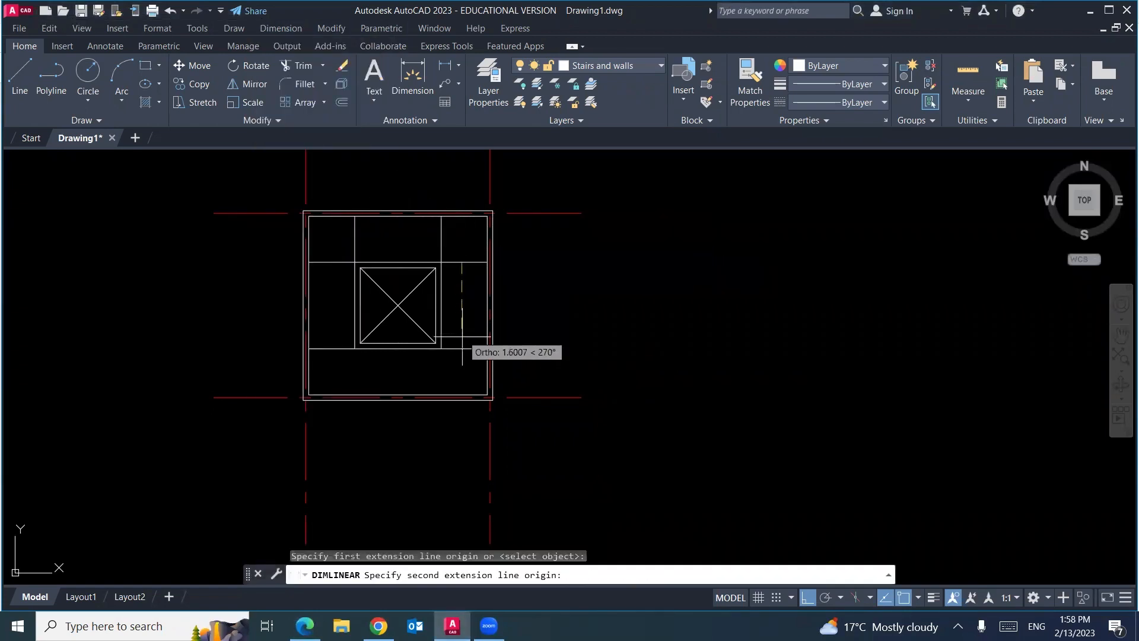
click(462, 348)
click(527, 334)
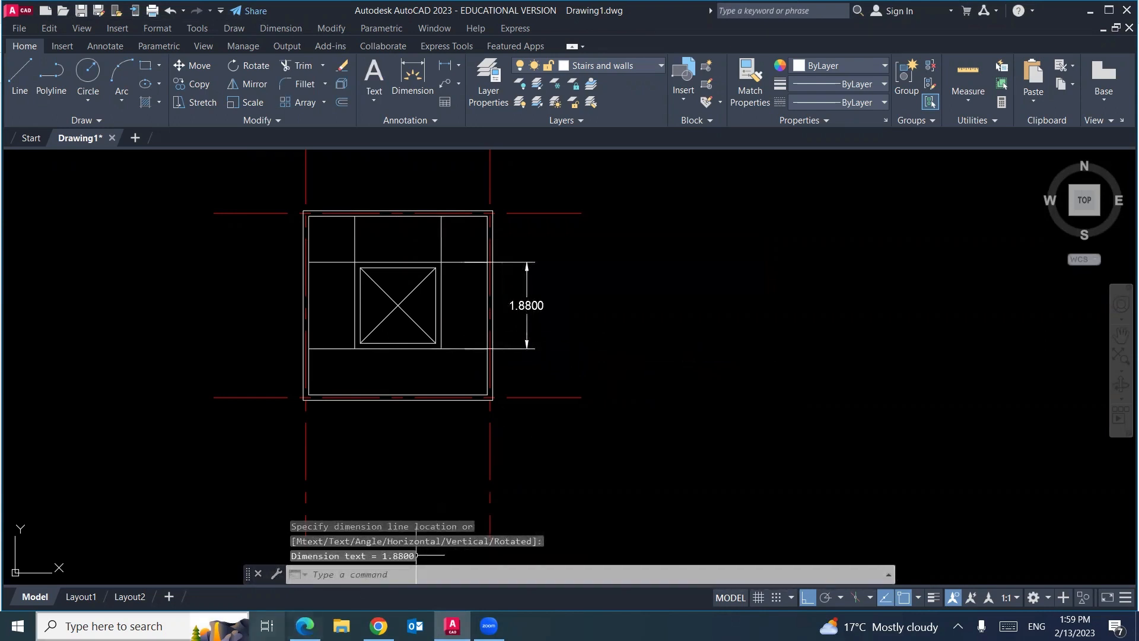
Check the tread count in the exercise PDF and divide 1.88 by 6 in Calculator
click(143, 626)
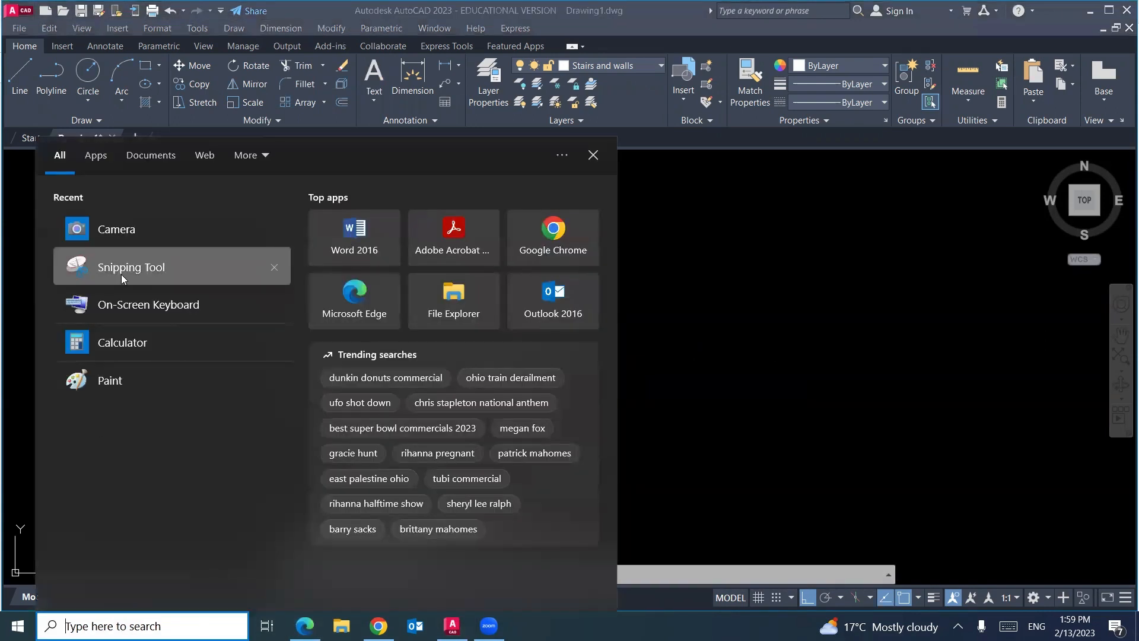
click(121, 343)
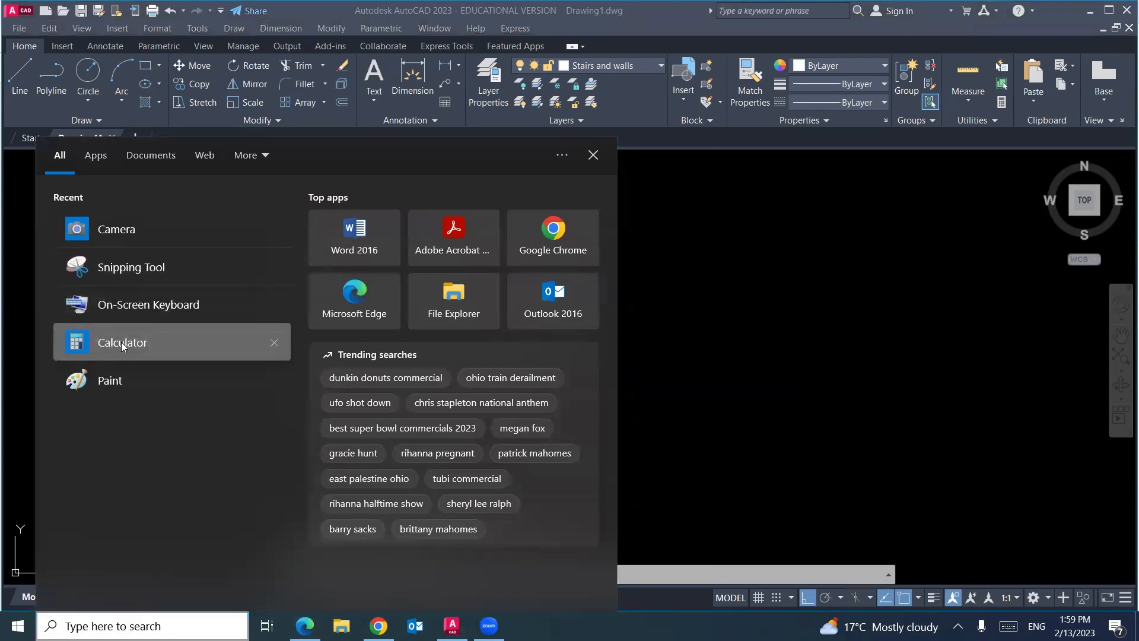
text(1.88)
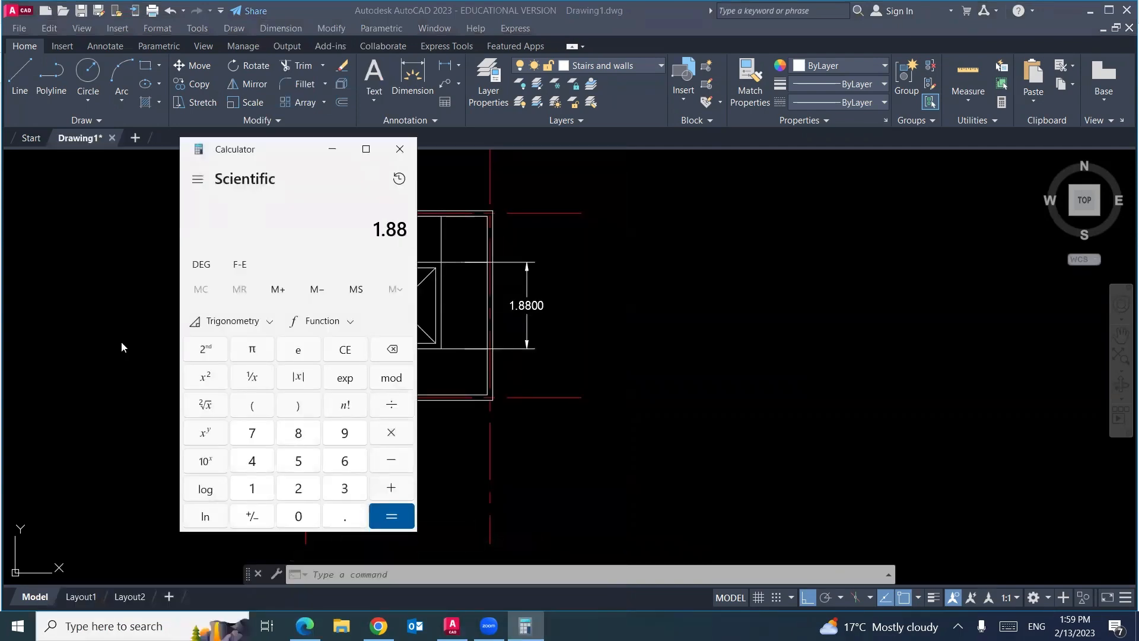
click(305, 626)
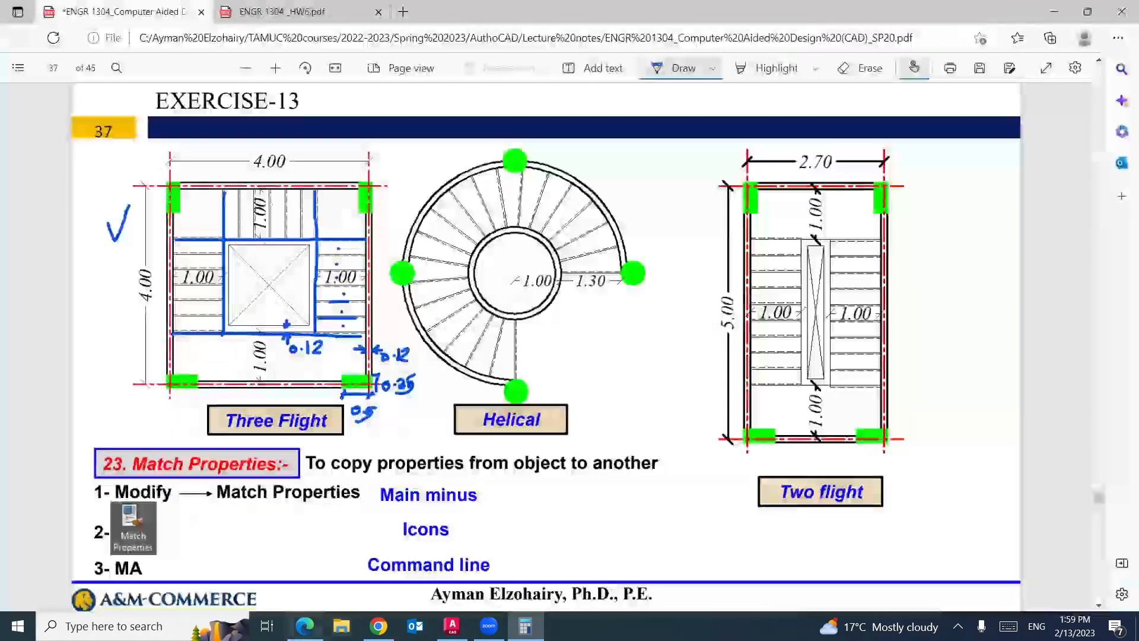
click(305, 626)
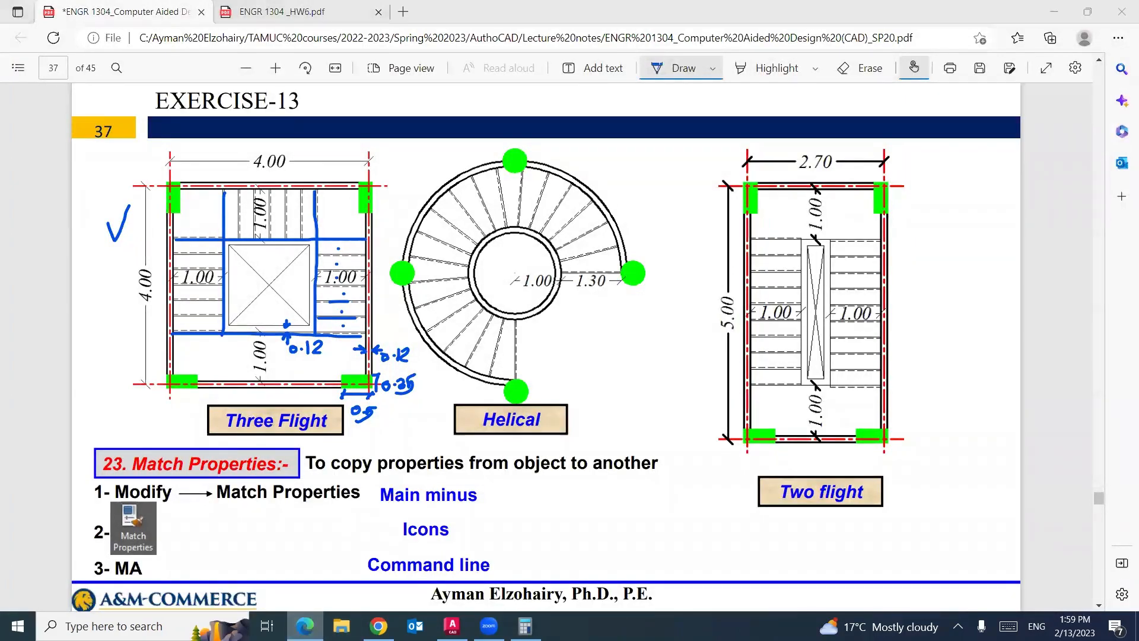
text(6)
key(Return)
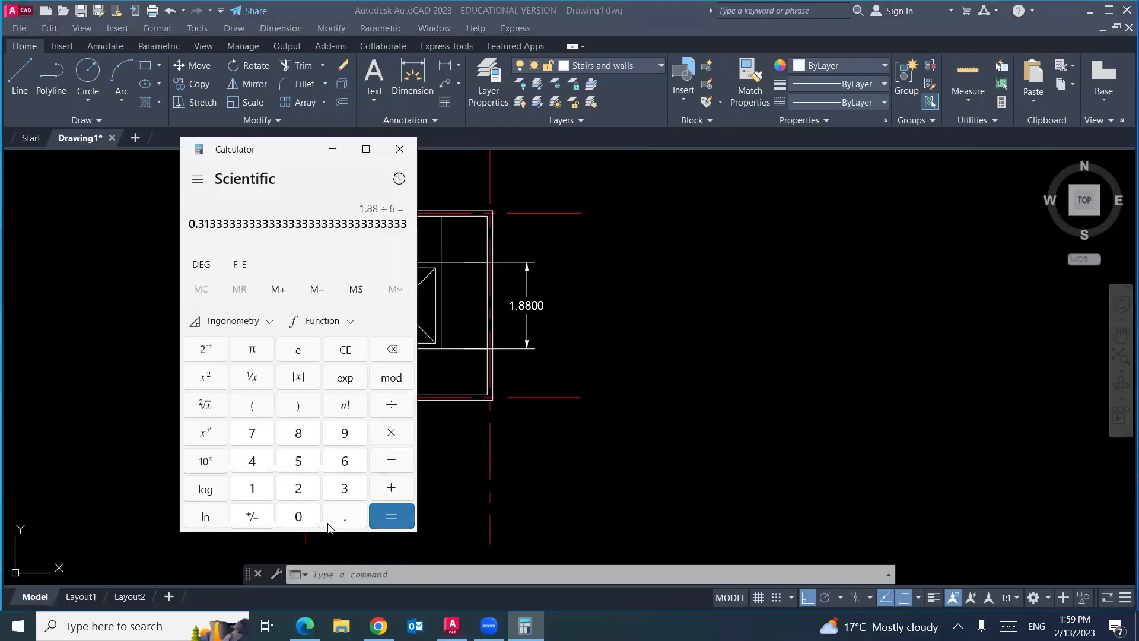
click(332, 149)
Offset the horizontal line below the central well upward five times at 0.31 spacing, and delete the vertical dimension outside the right wall
text(o)
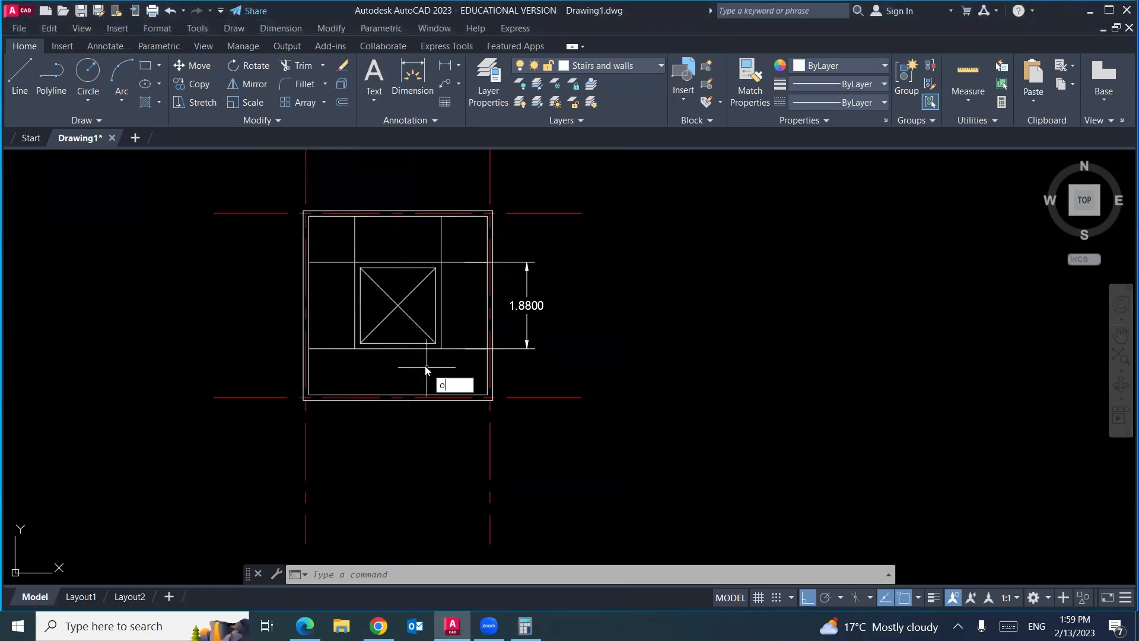
key(Return)
text(.31)
key(Return)
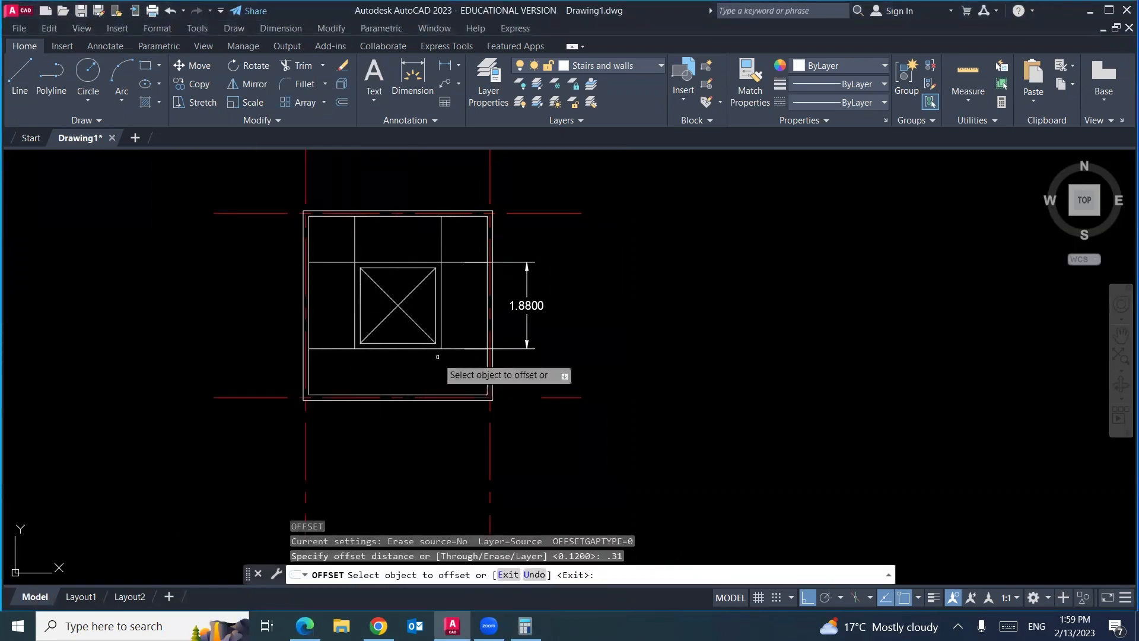
click(439, 349)
click(455, 315)
click(457, 334)
click(458, 308)
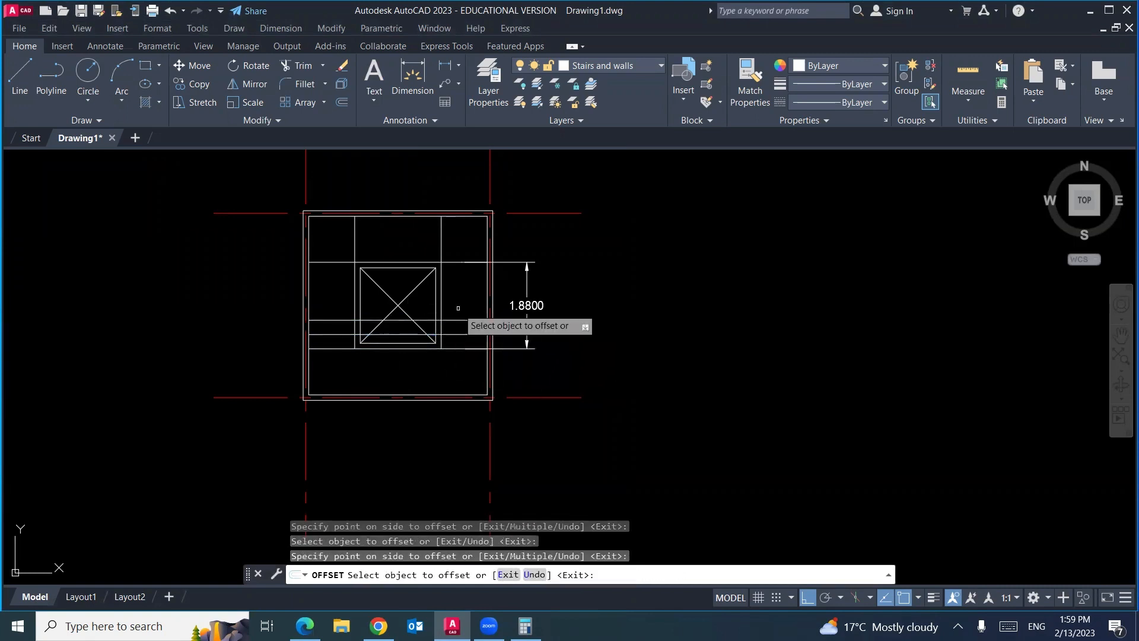
click(457, 320)
click(457, 300)
click(458, 306)
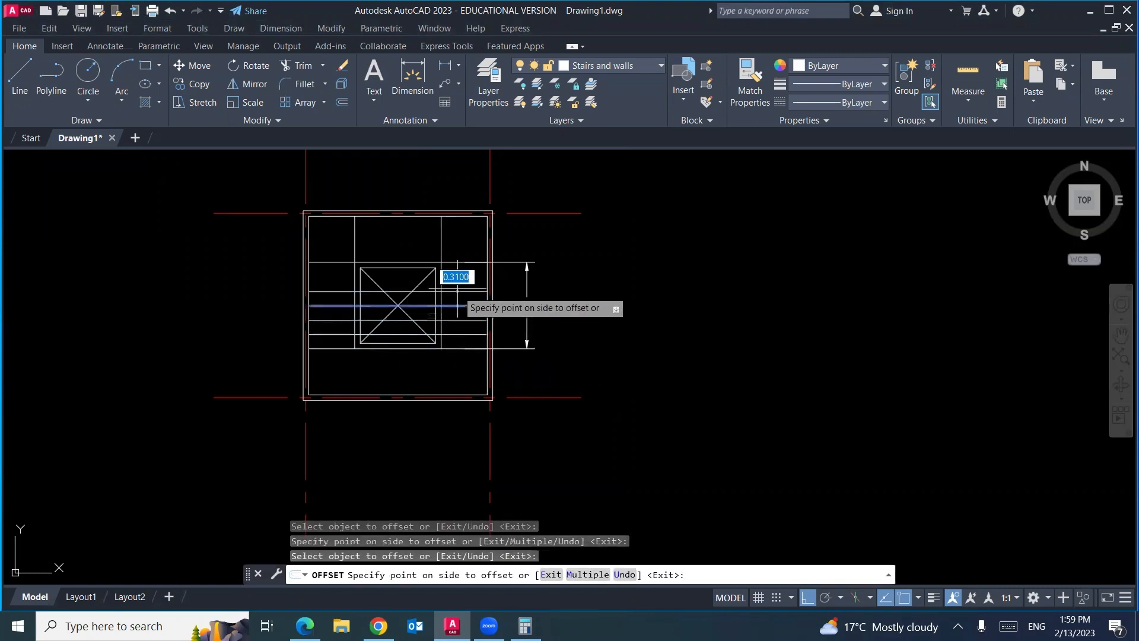
click(458, 292)
click(458, 291)
click(458, 284)
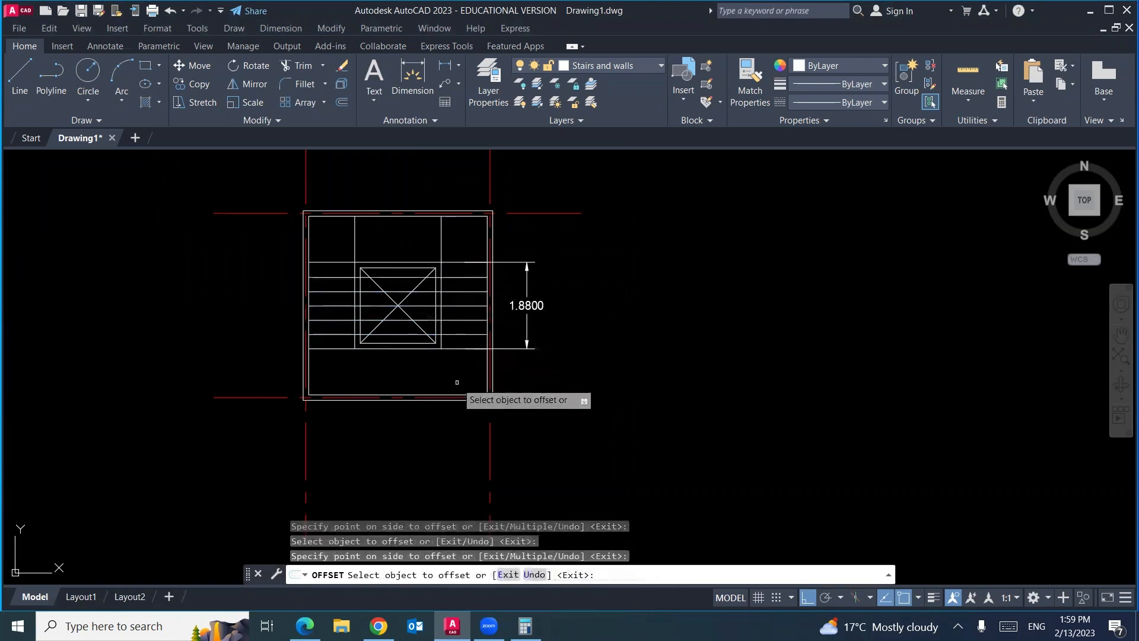
key(Escape)
click(521, 305)
key(Delete)
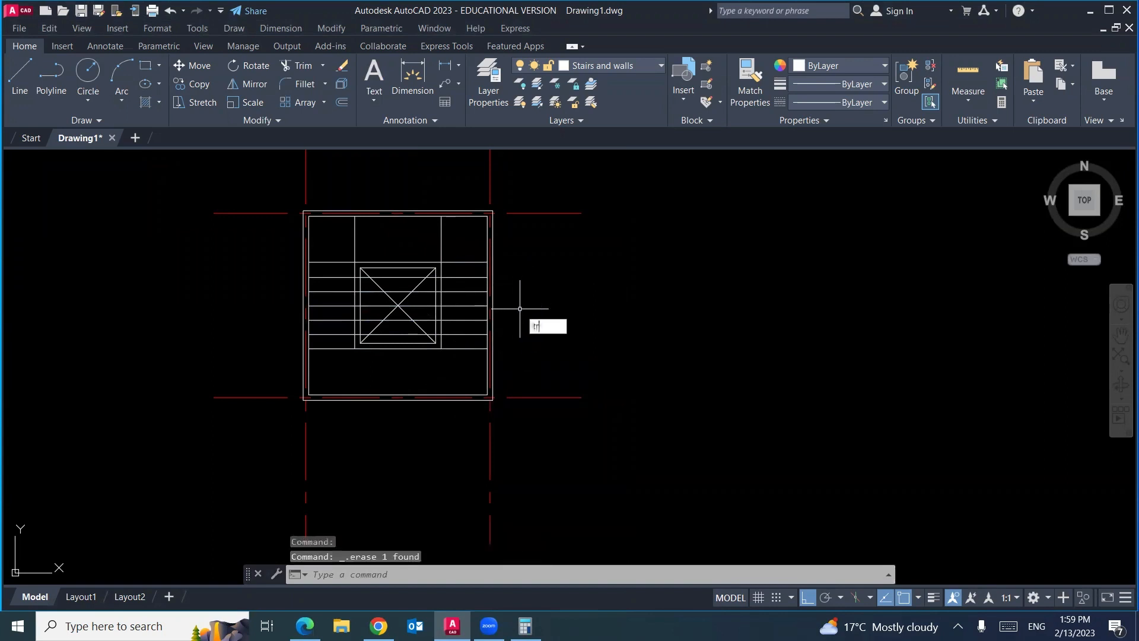
Try trimming the tread lines between the two vertical flight lines used as cutting edges, and undo the trim
key(Return)
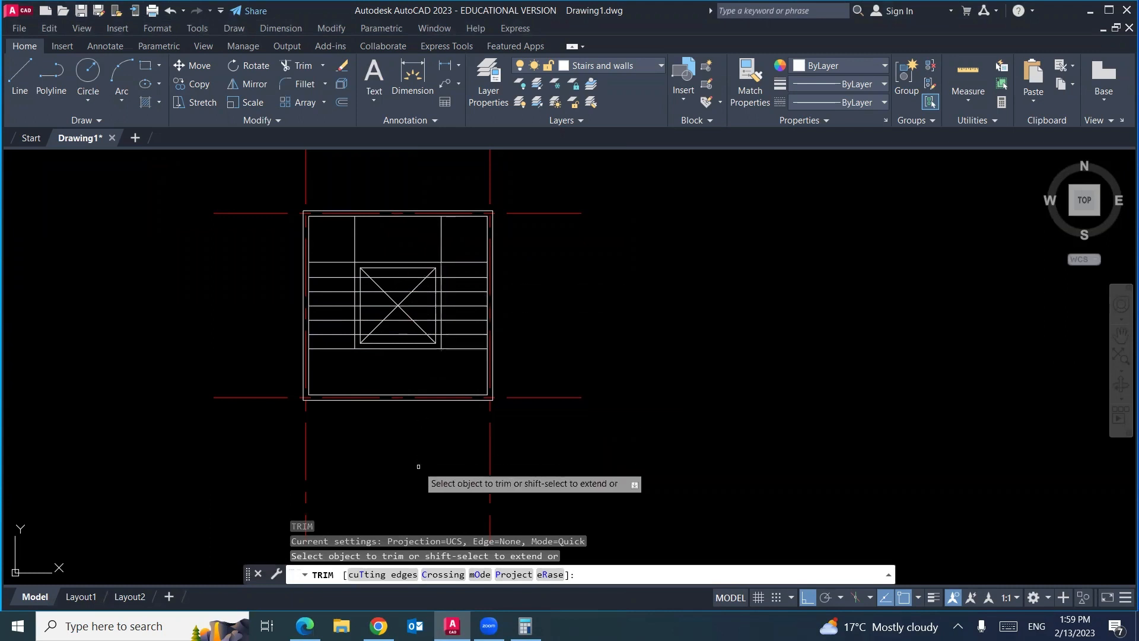
click(382, 577)
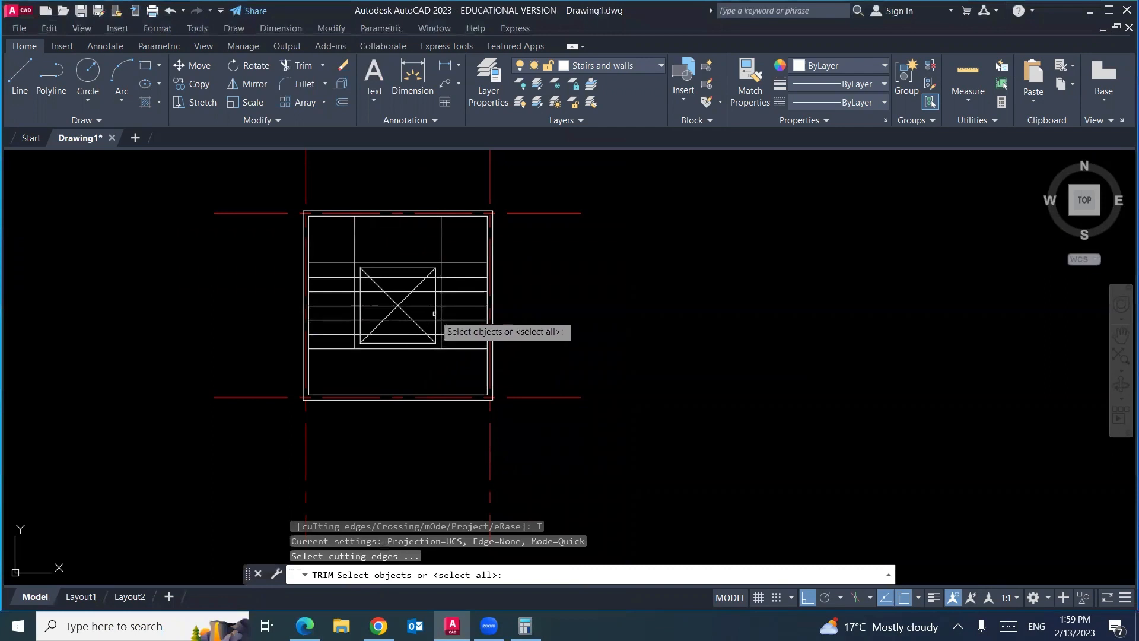
click(441, 313)
click(355, 314)
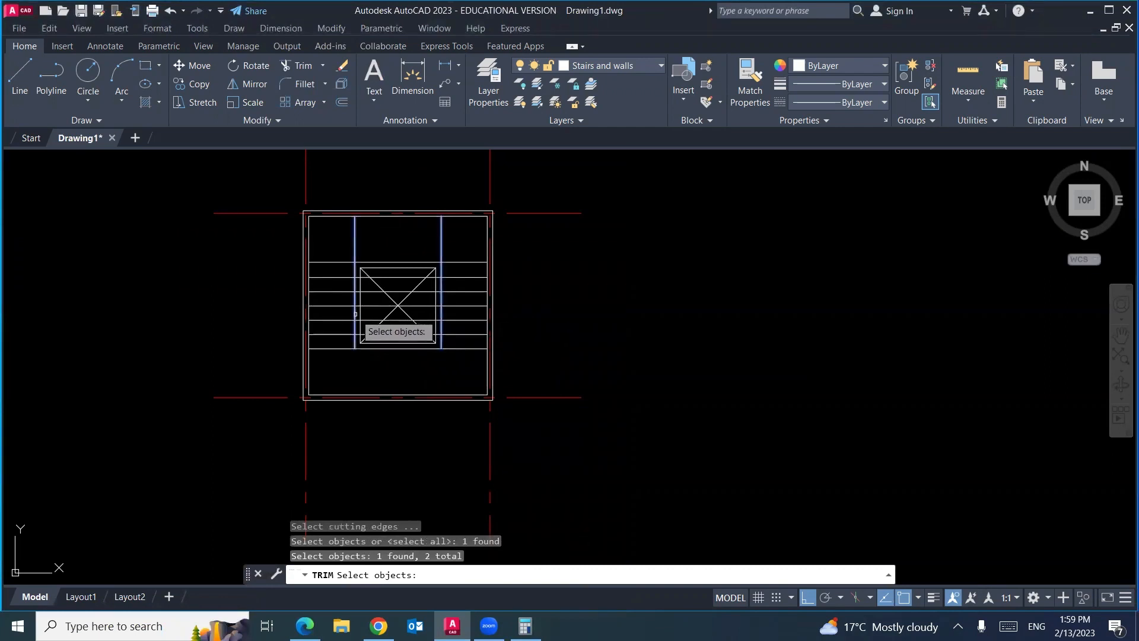
key(Return)
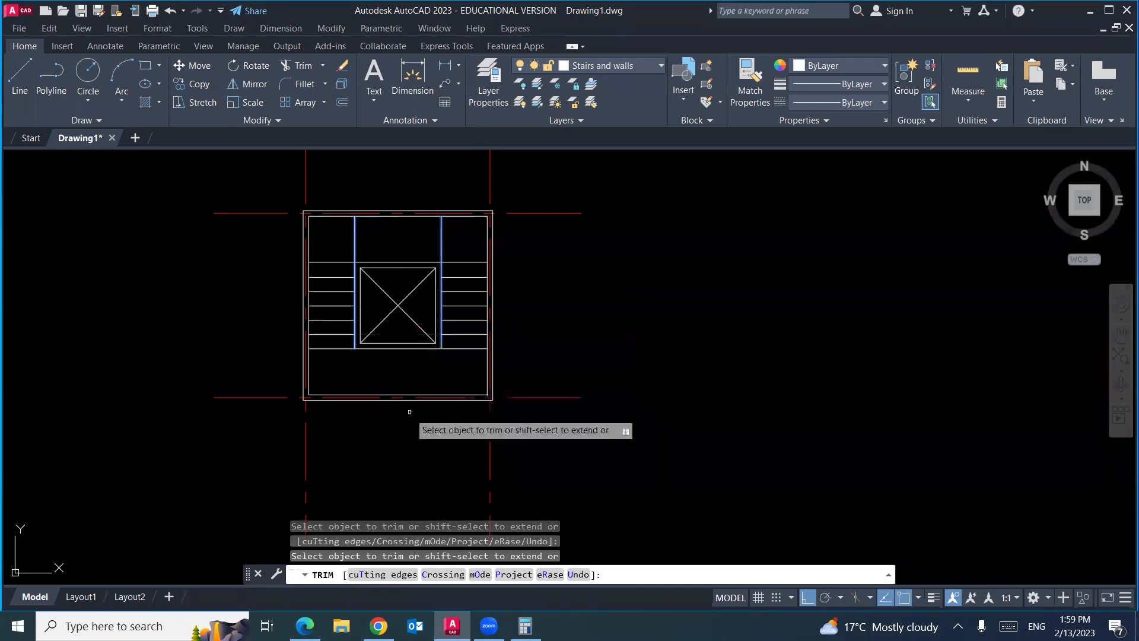
key(Return)
key(ctrl+z)
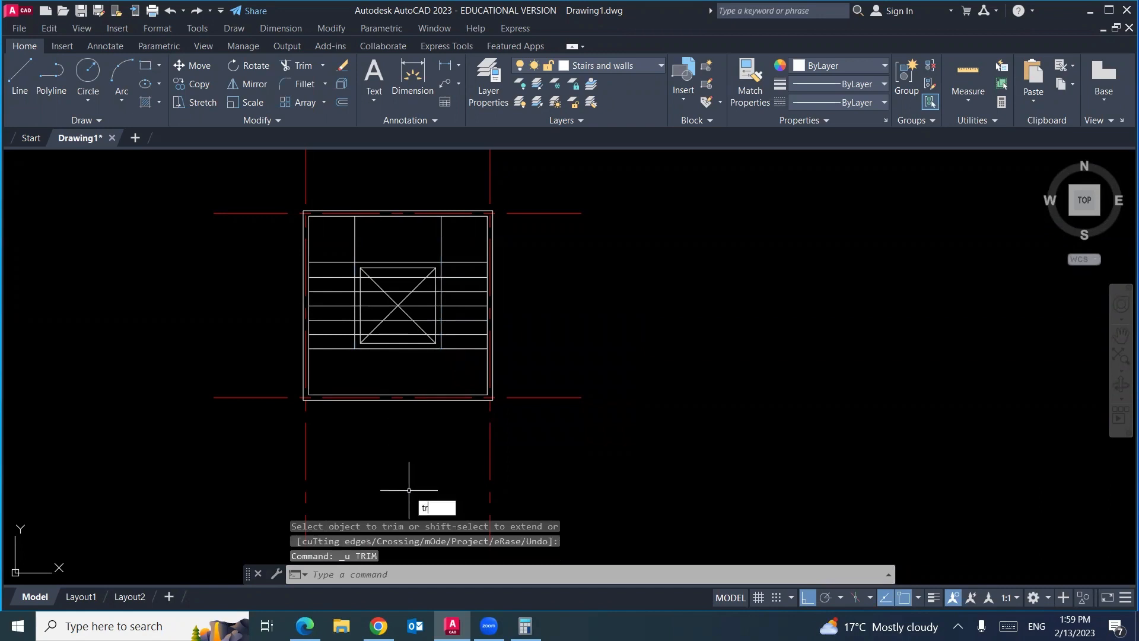
Trim the five tread lines across the central well, using the two vertical flight lines as cutting edges
text(tr)
key(Return)
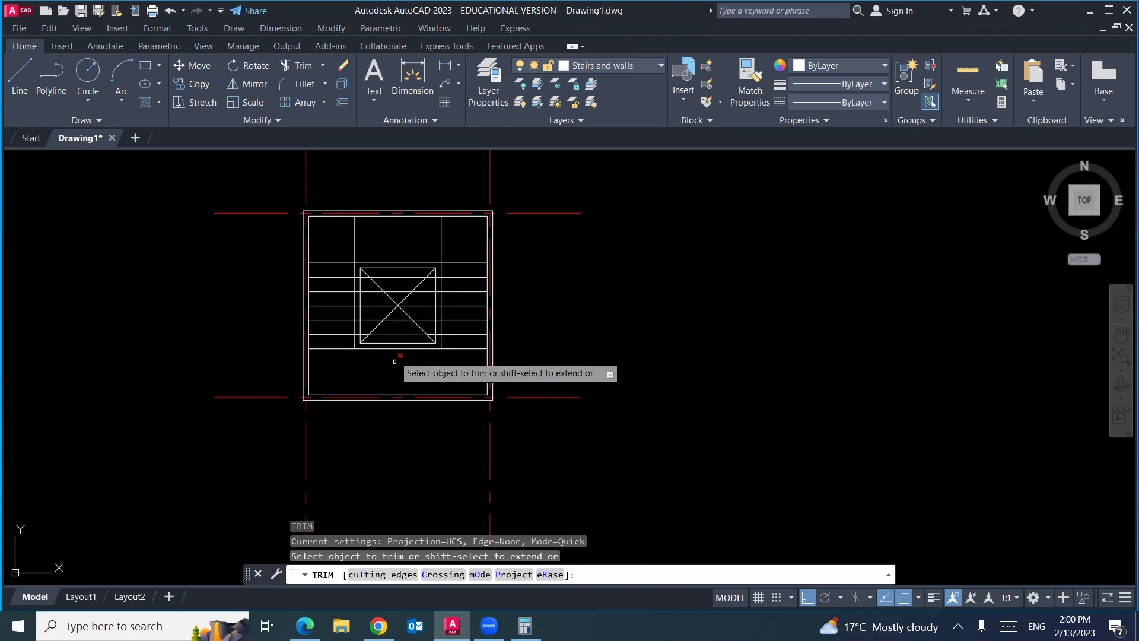
click(379, 576)
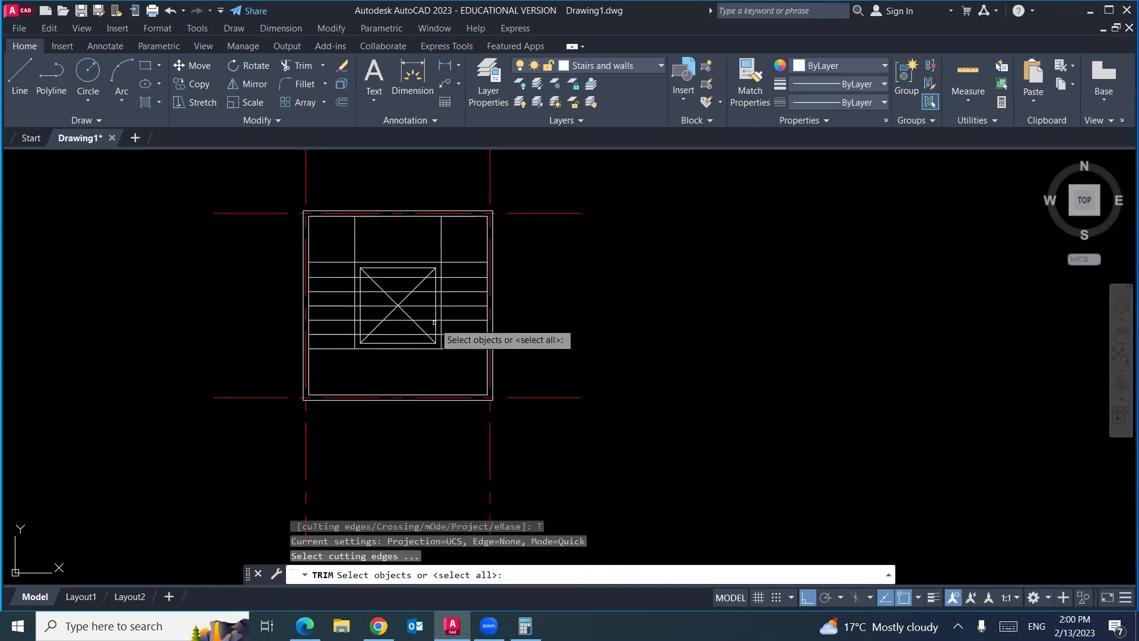
click(440, 323)
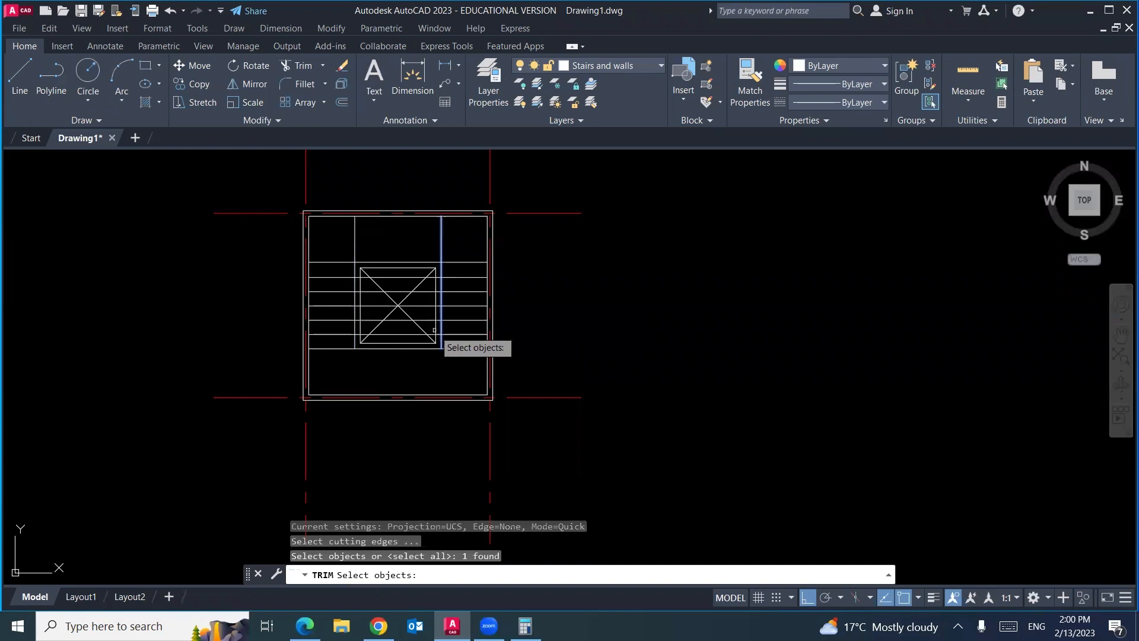
click(355, 328)
key(Return)
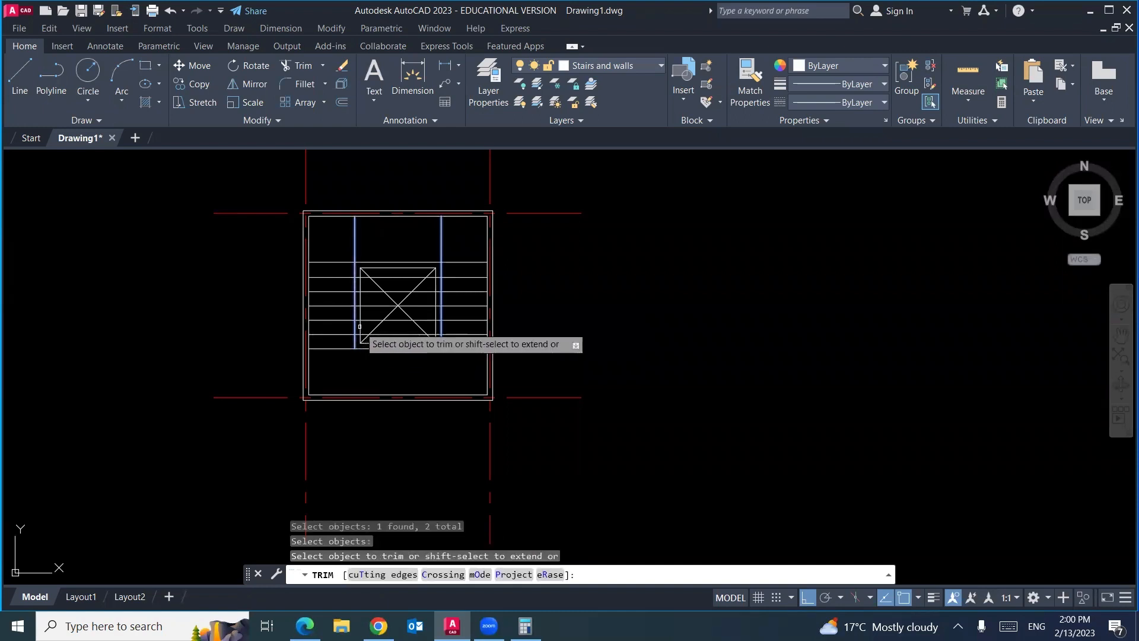
click(400, 334)
click(400, 320)
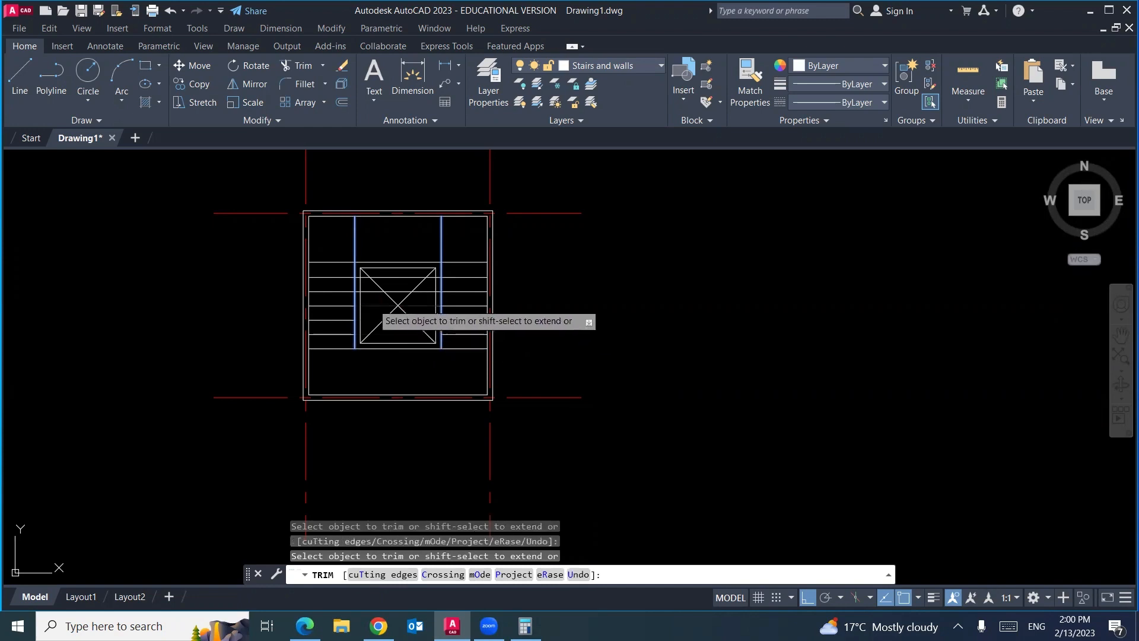
click(373, 306)
click(370, 290)
click(390, 278)
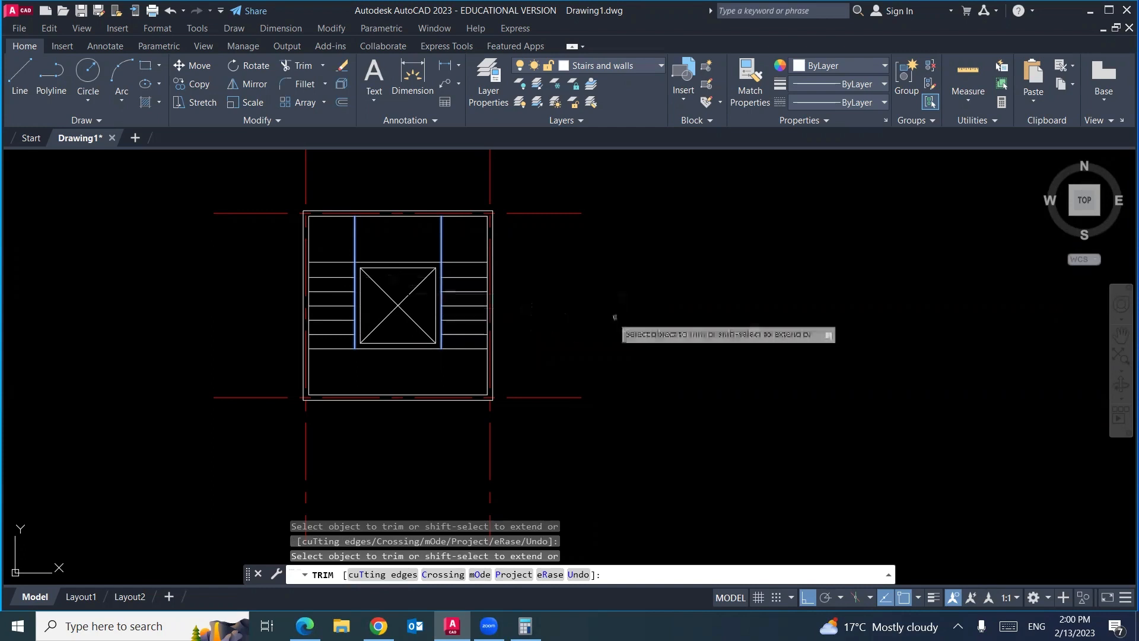
key(Escape)
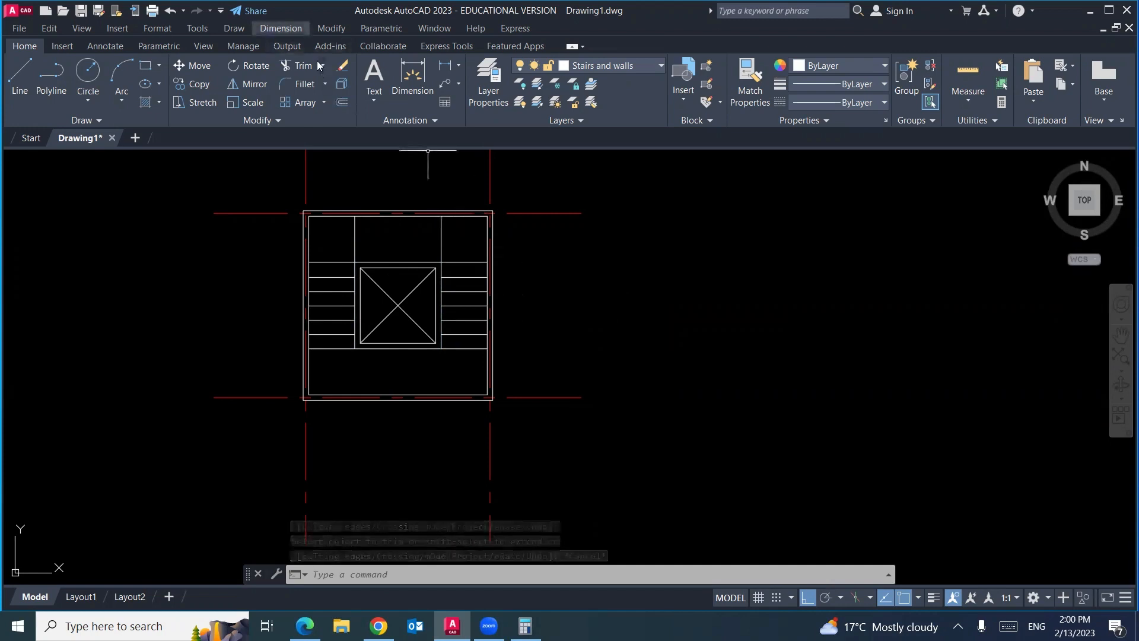
Add a horizontal linear dimension between the two vertical flight lines, placed above the top wall
click(281, 28)
click(268, 56)
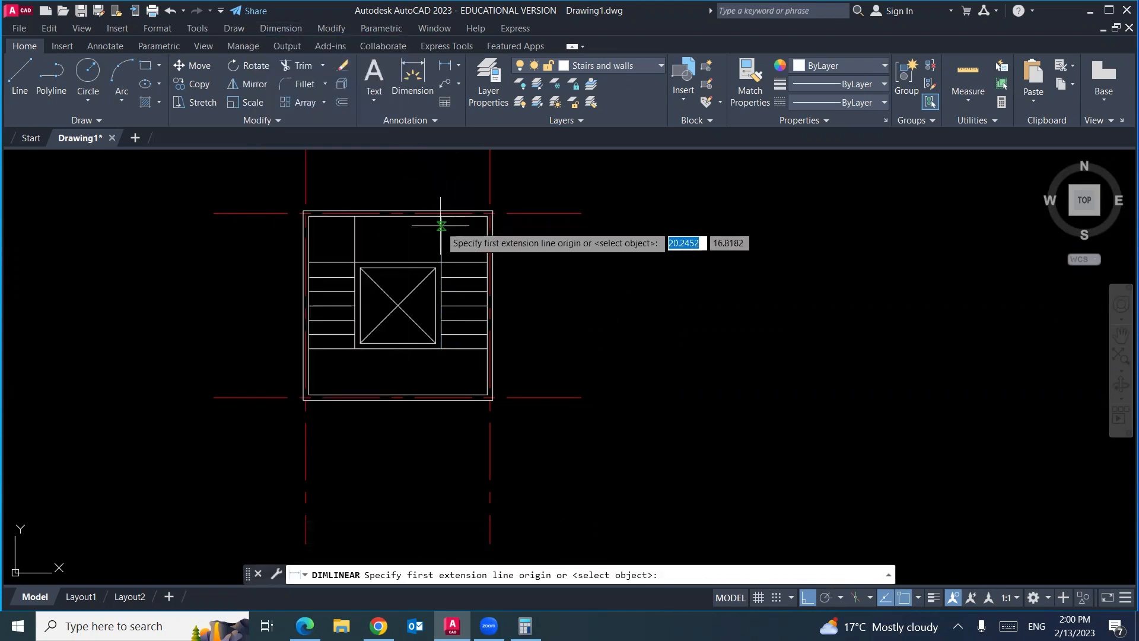
click(441, 226)
click(356, 225)
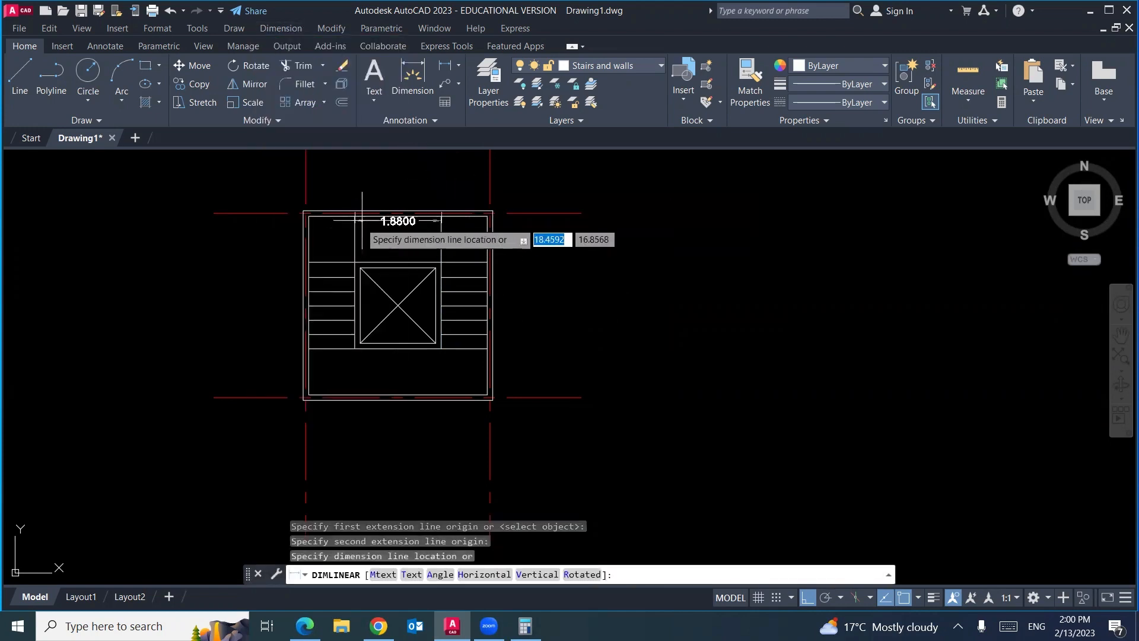
click(368, 191)
Check the upper flight's treads in the exercise PDF and recheck 1.88 divided by 6 in Calculator
click(304, 626)
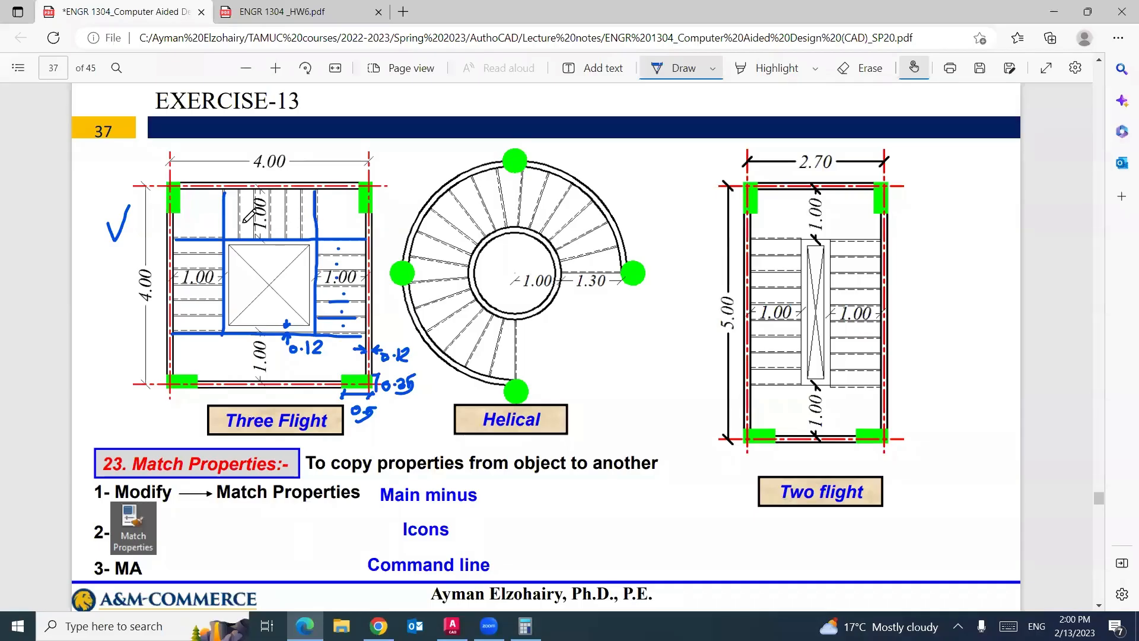
click(525, 626)
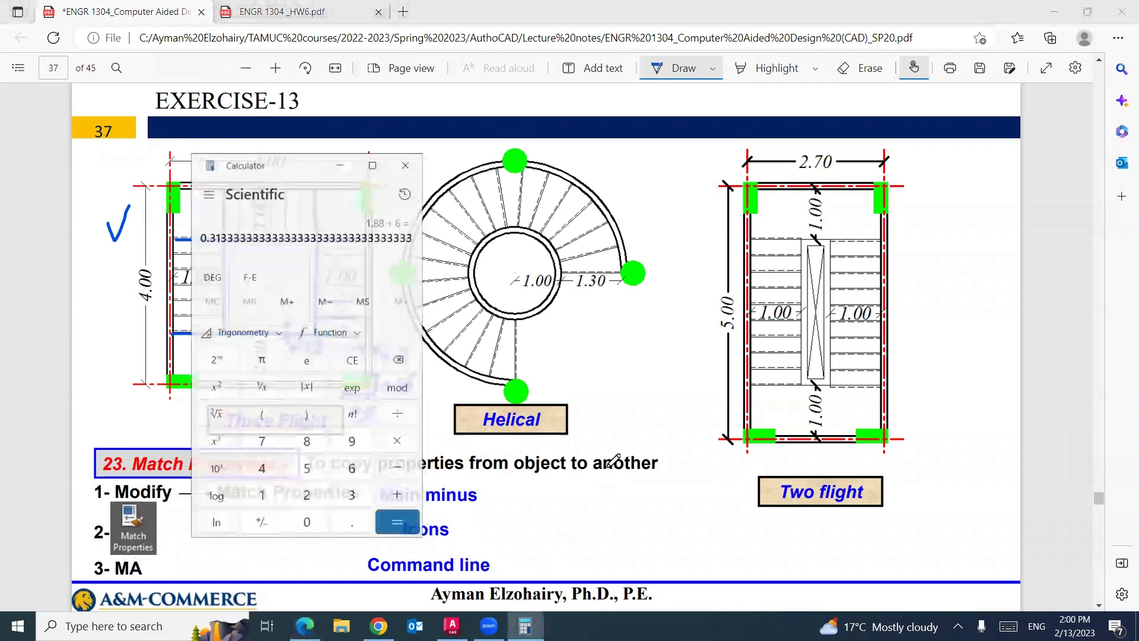
text(1)
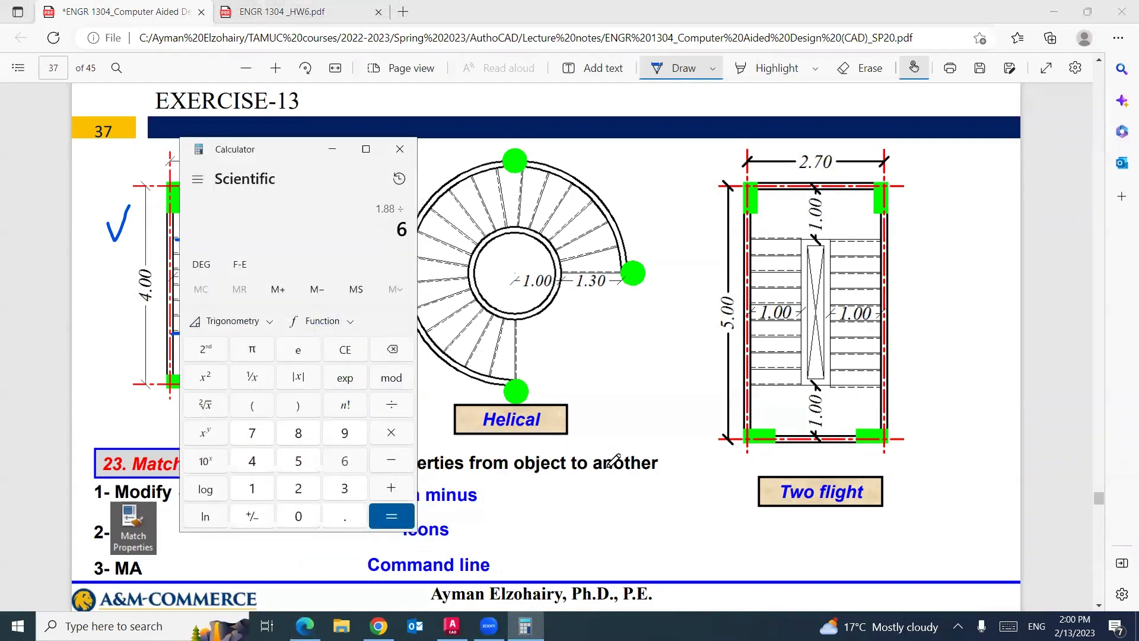
key(Return)
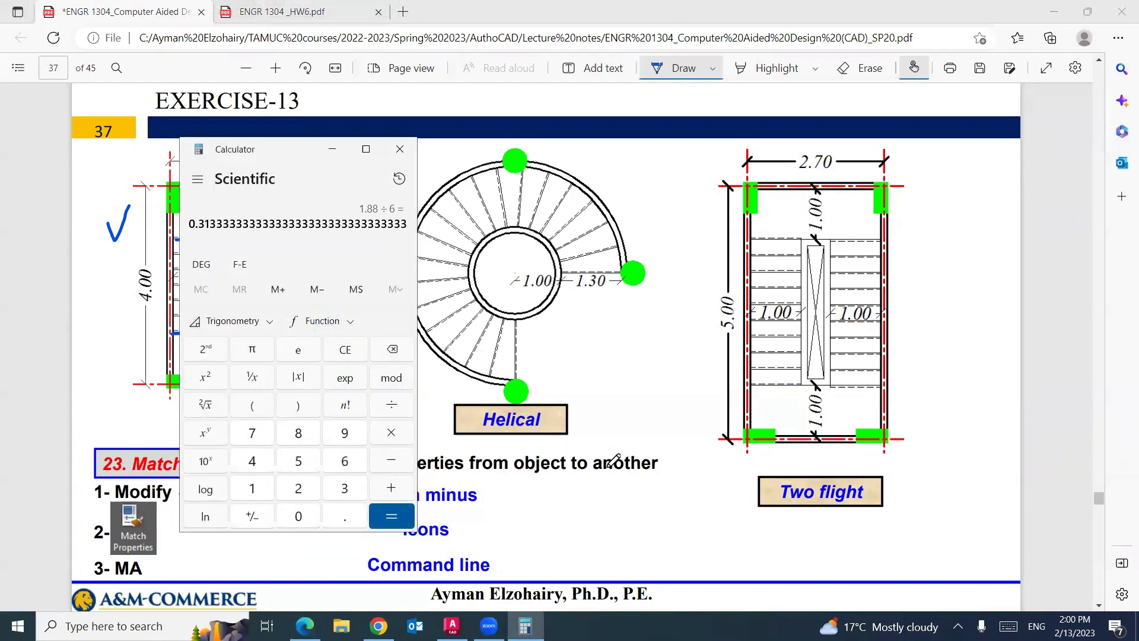
click(332, 149)
In AutoCAD, offset the right vertical flight line toward the left five times at 0.31 spacing to form the upper flight's treads
click(453, 626)
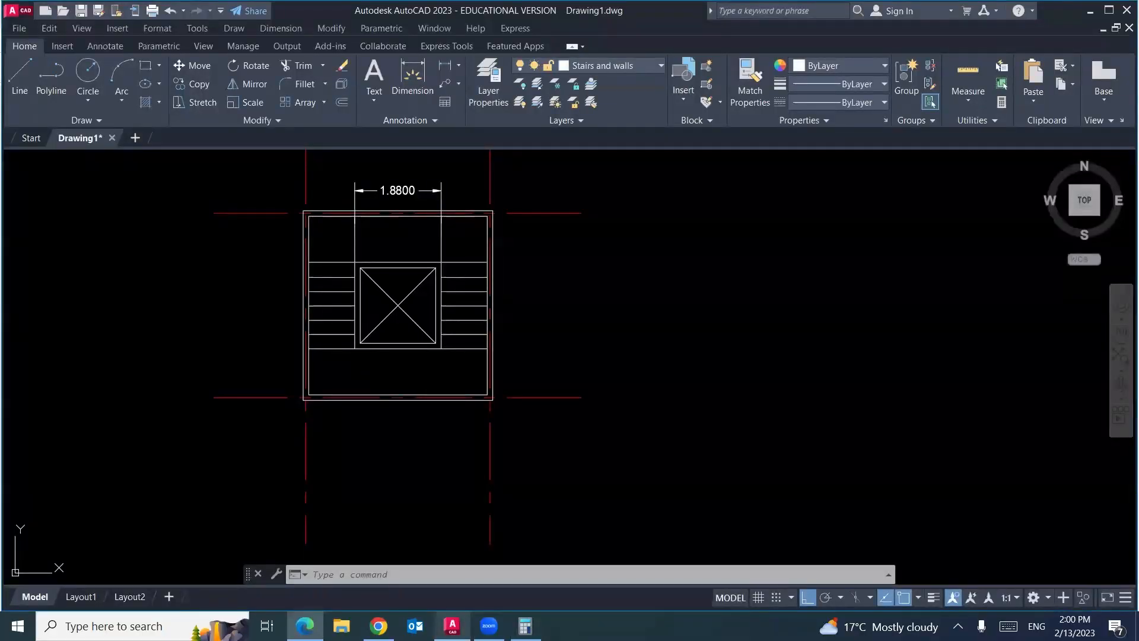
text(o)
key(Return)
text(.3)
key(Return)
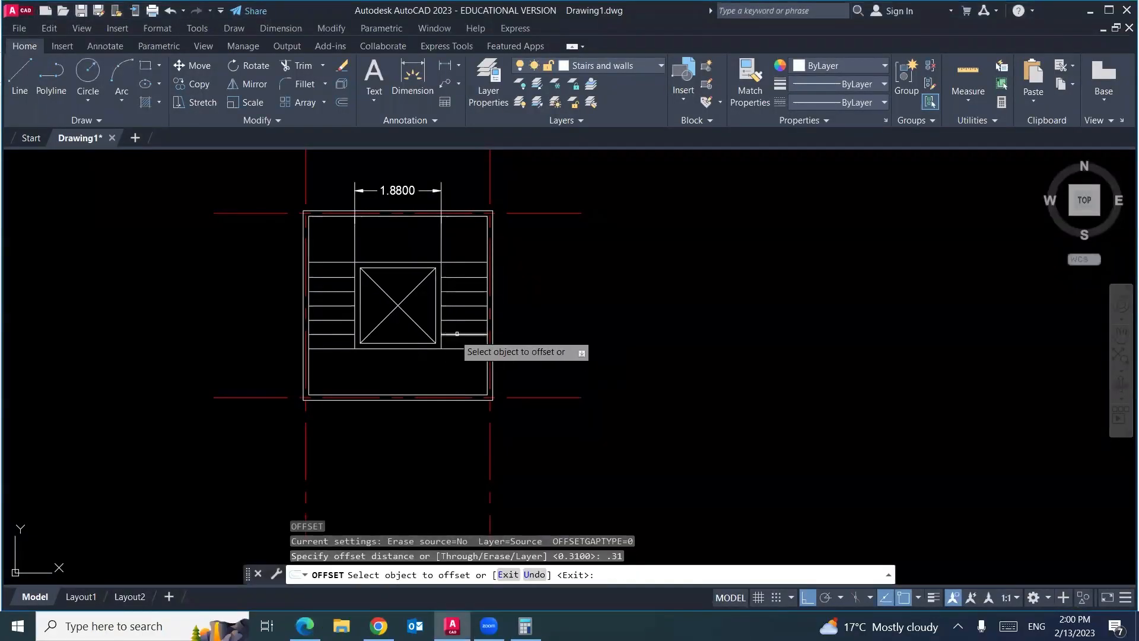
click(440, 250)
click(426, 244)
click(427, 243)
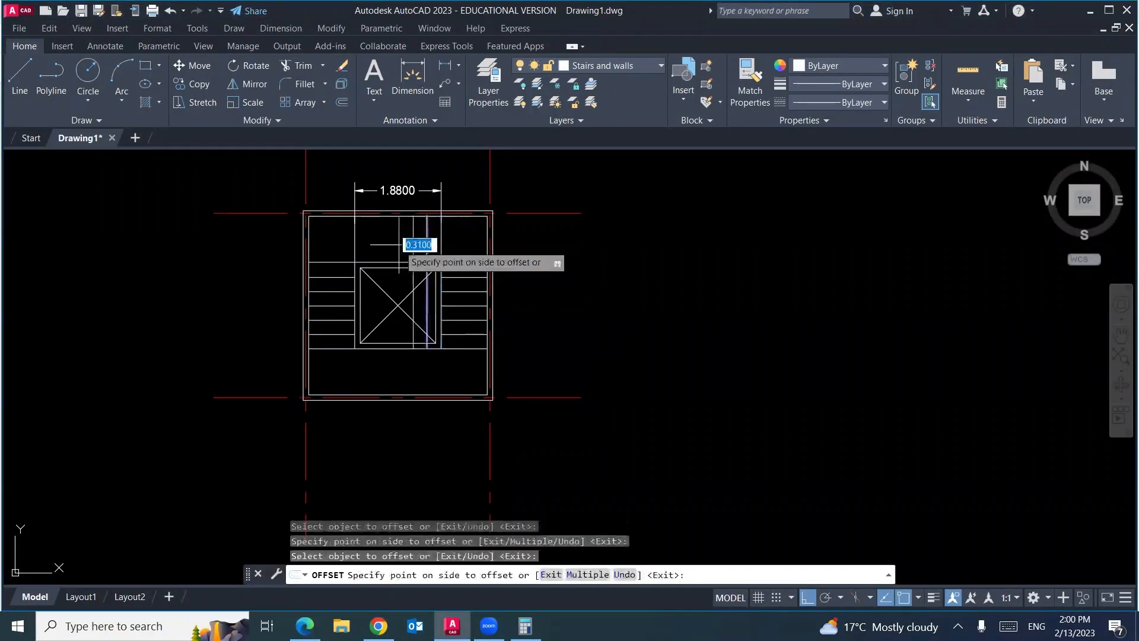
click(416, 244)
click(413, 245)
click(398, 247)
click(398, 247)
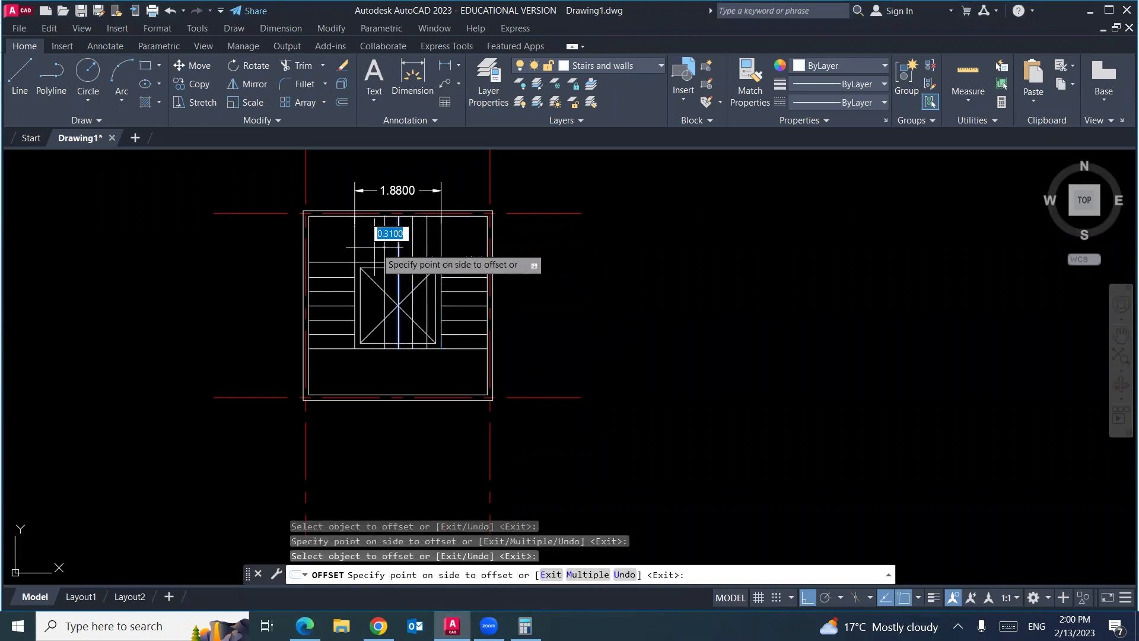
click(383, 247)
click(384, 249)
click(367, 249)
key(Return)
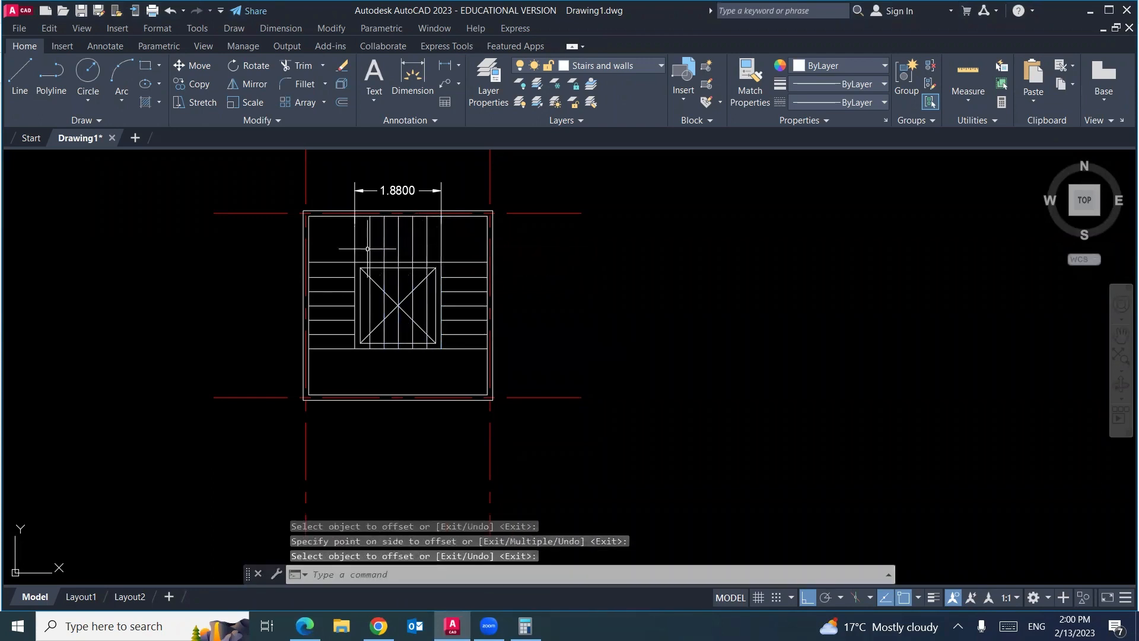
text(tr)
key(Return)
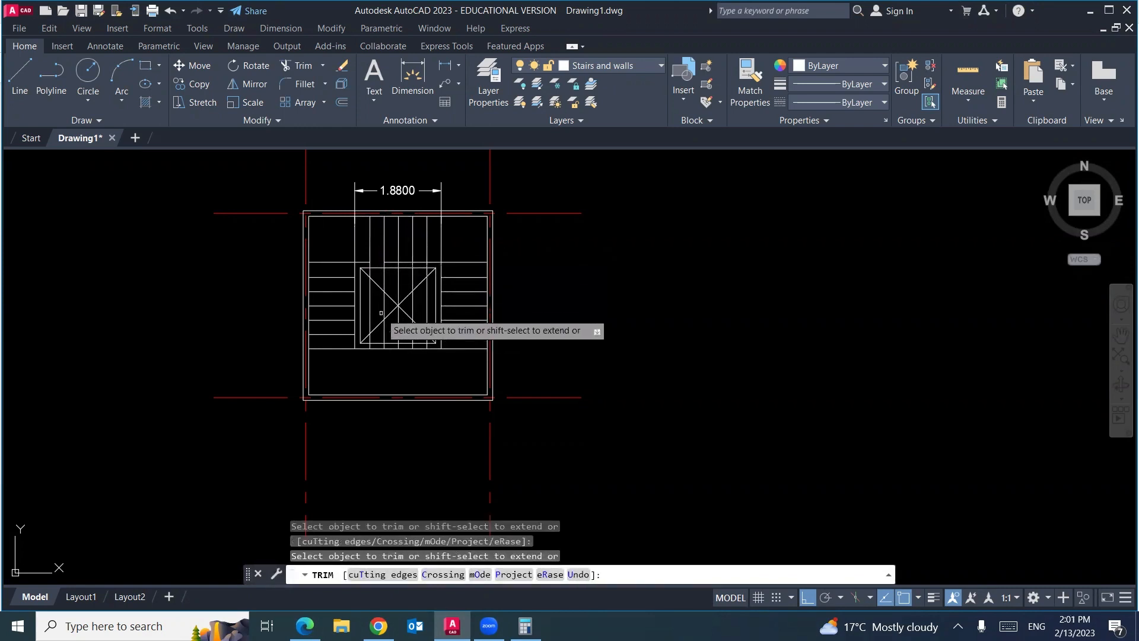
key(Escape)
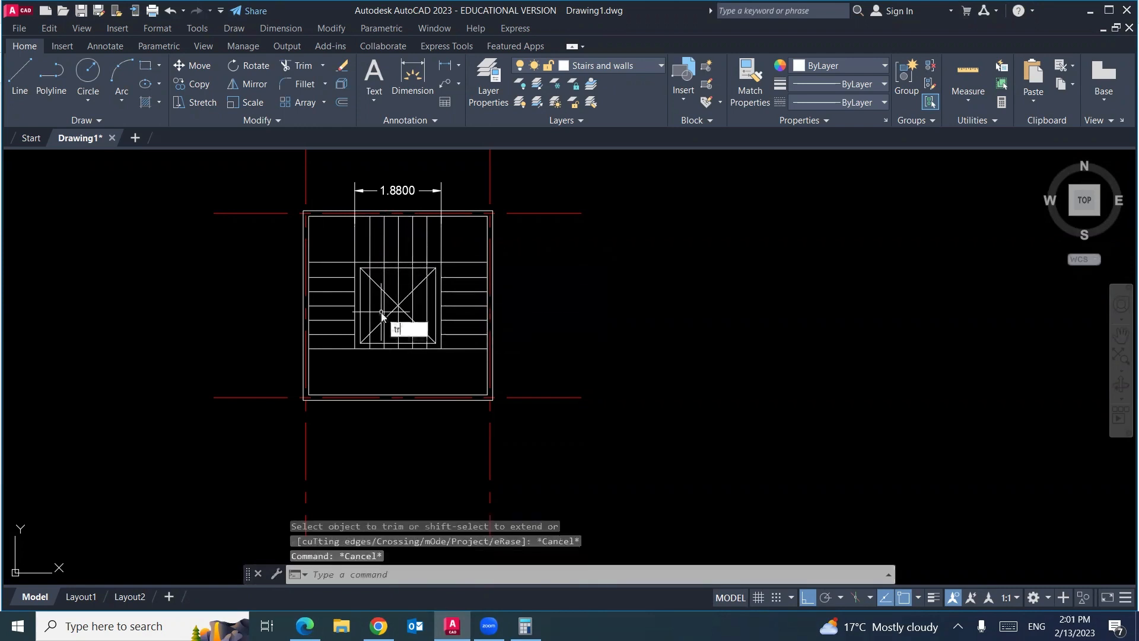
Trim the upper flight's five tread lines across the central well, using the two horizontal flight lines as cutting edges
text(tr)
key(Return)
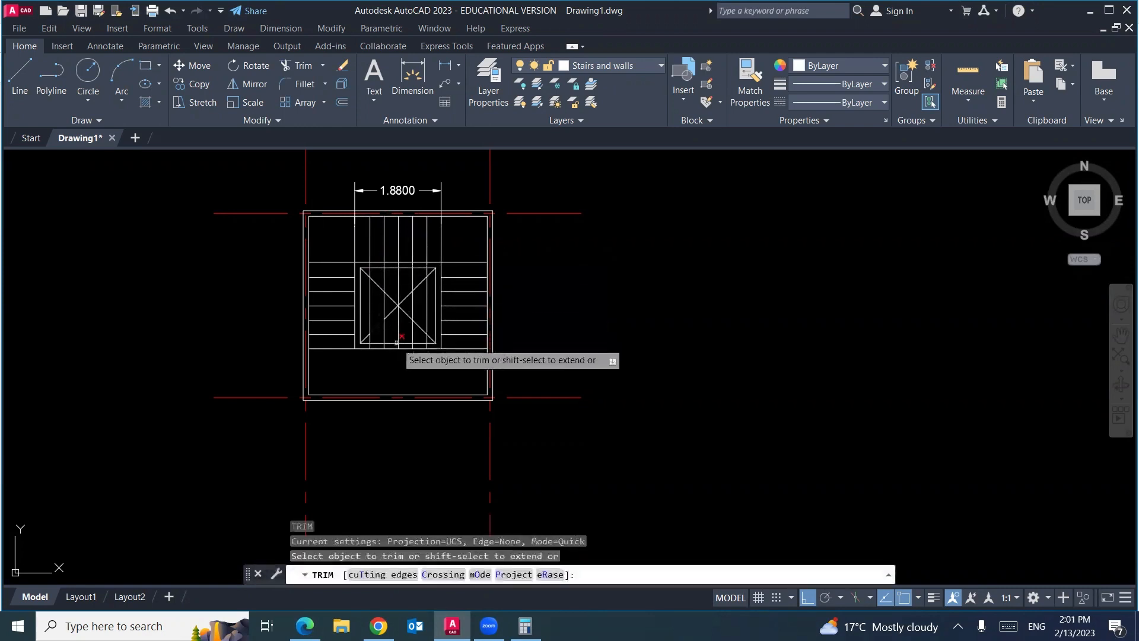
click(384, 574)
click(375, 262)
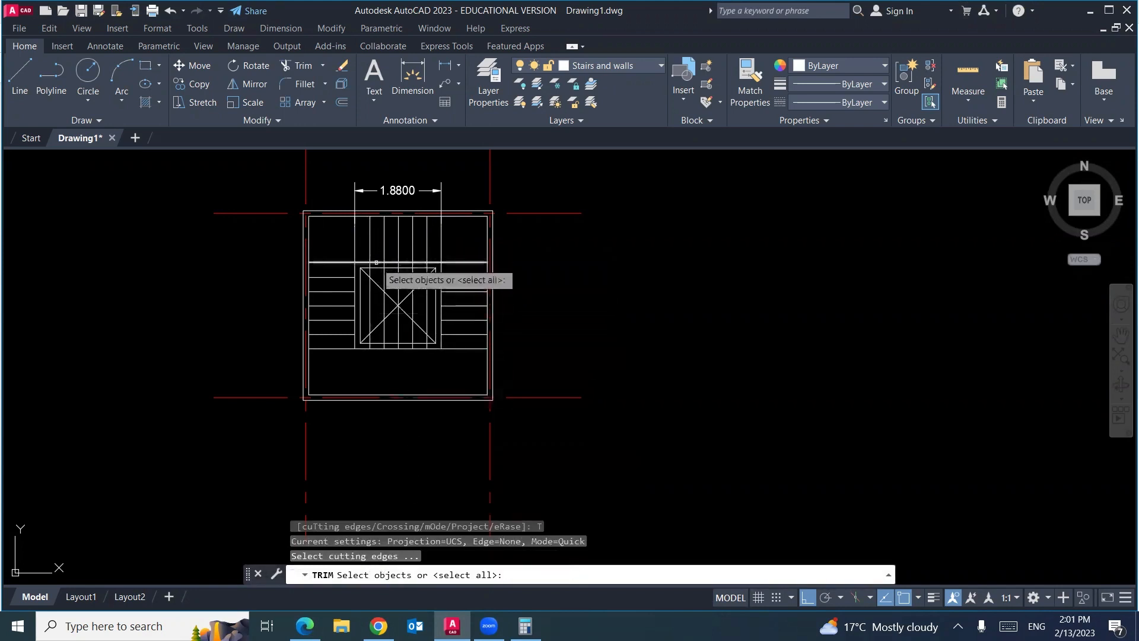
click(376, 341)
click(375, 355)
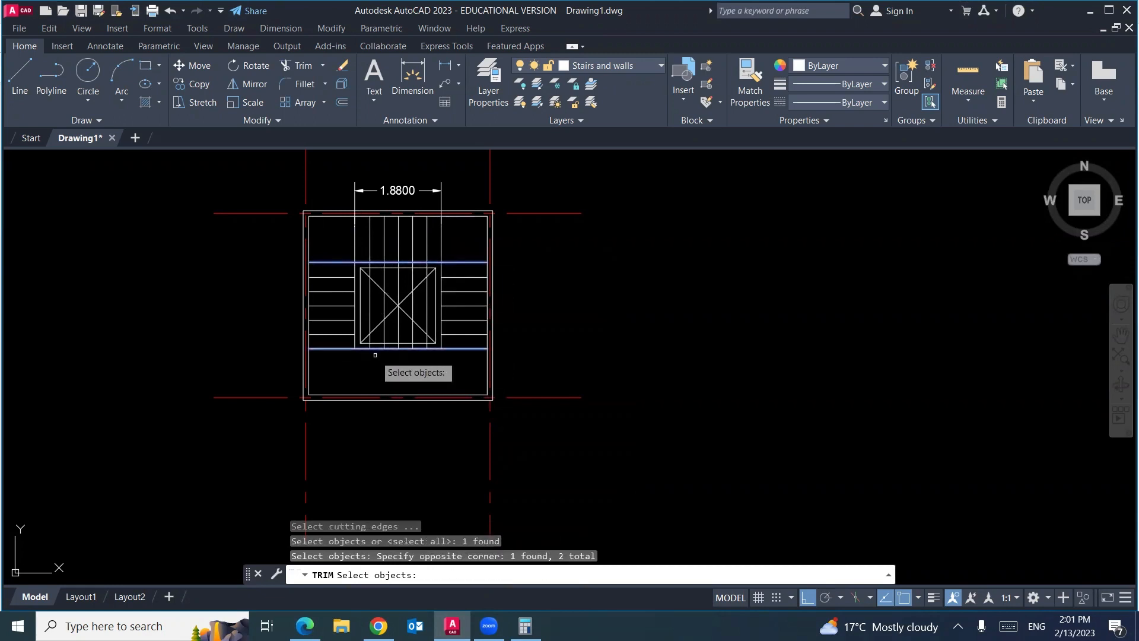
key(Return)
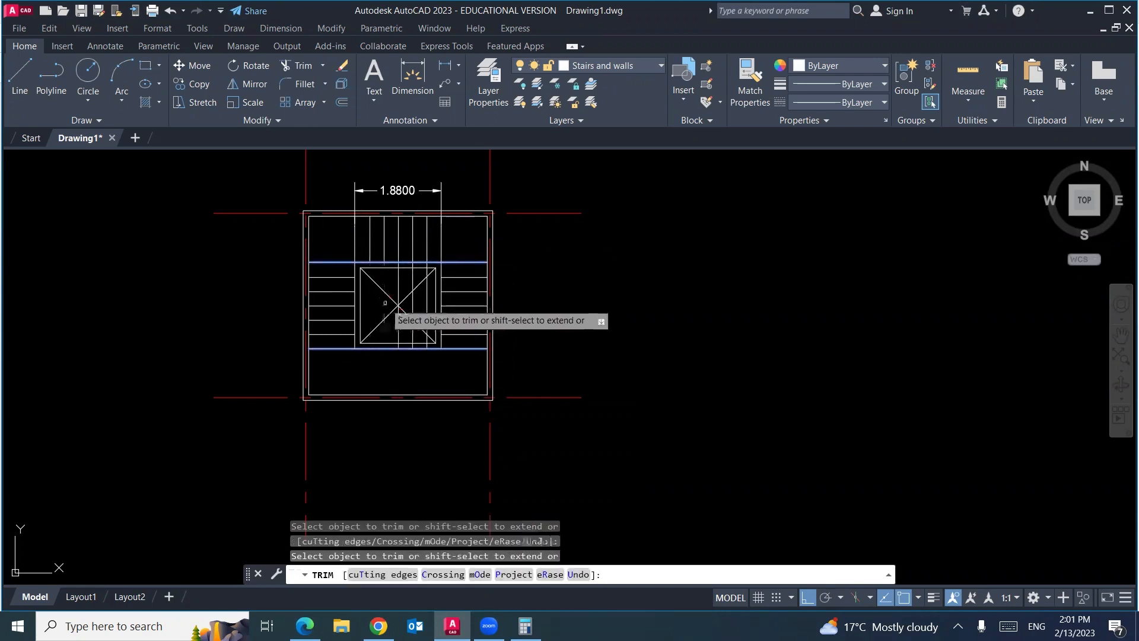
click(397, 322)
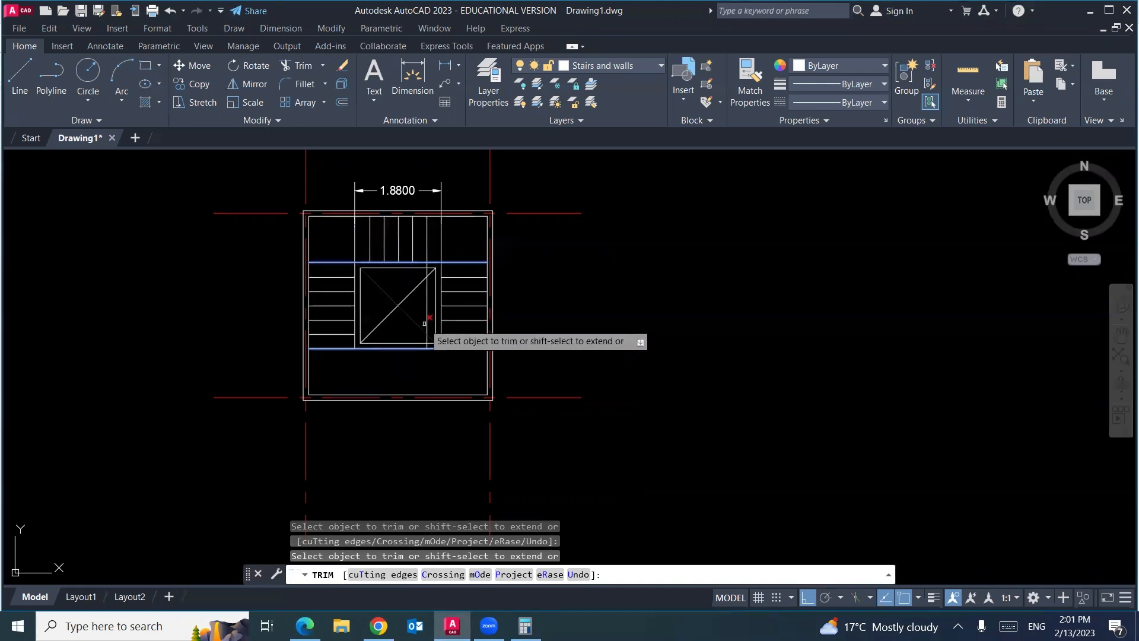
drag(425, 324, 434, 302)
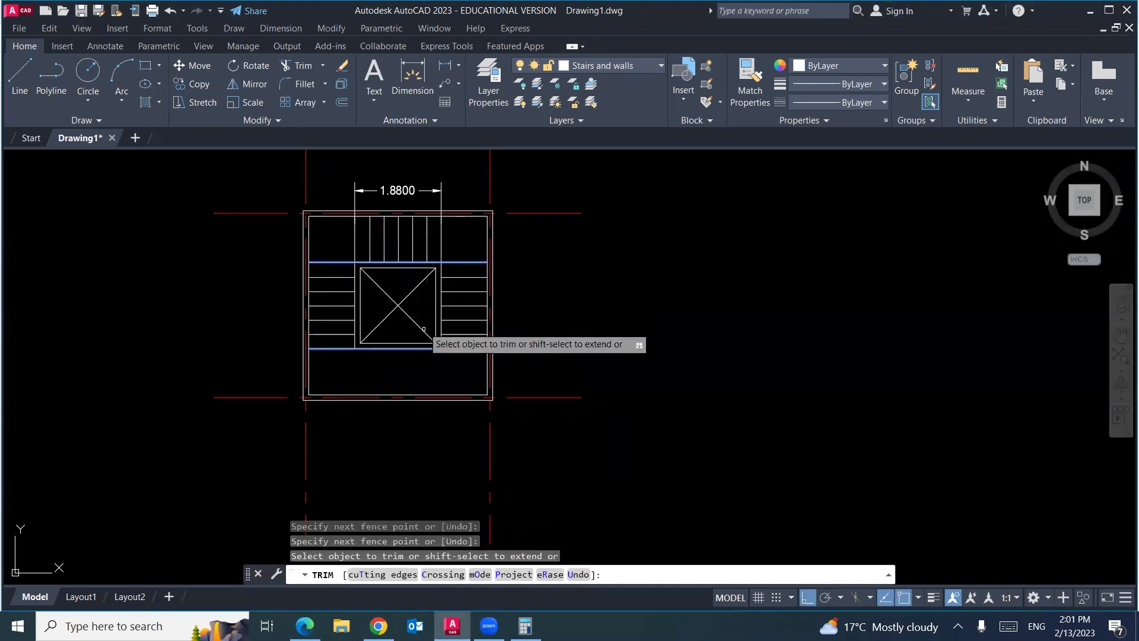
key(Return)
Delete the horizontal dimension above the top wall
click(402, 191)
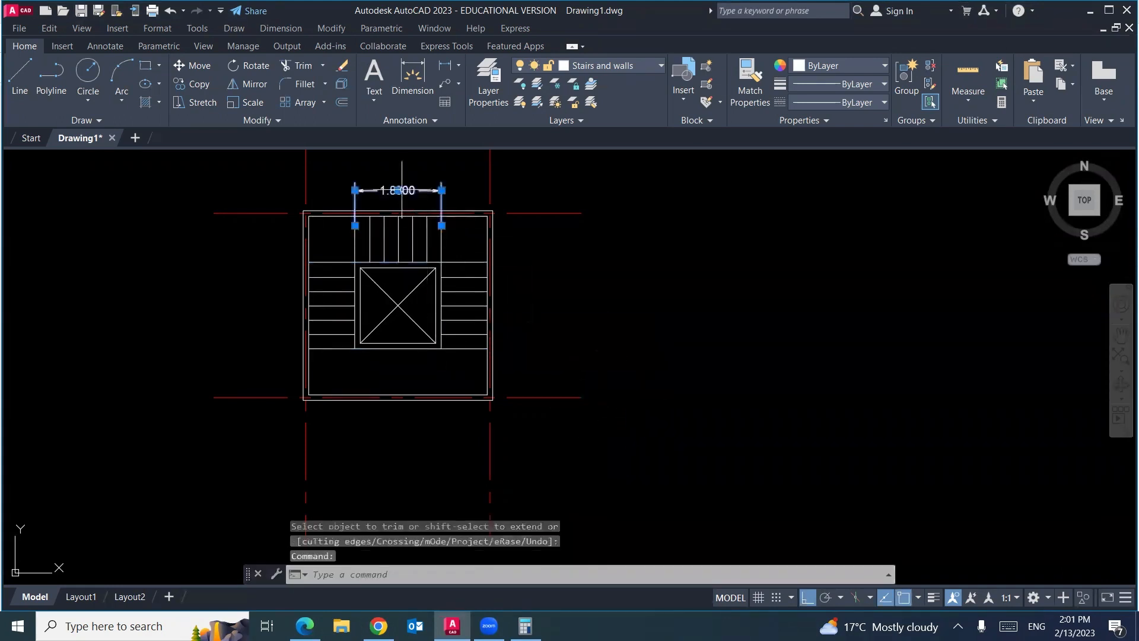
key(Delete)
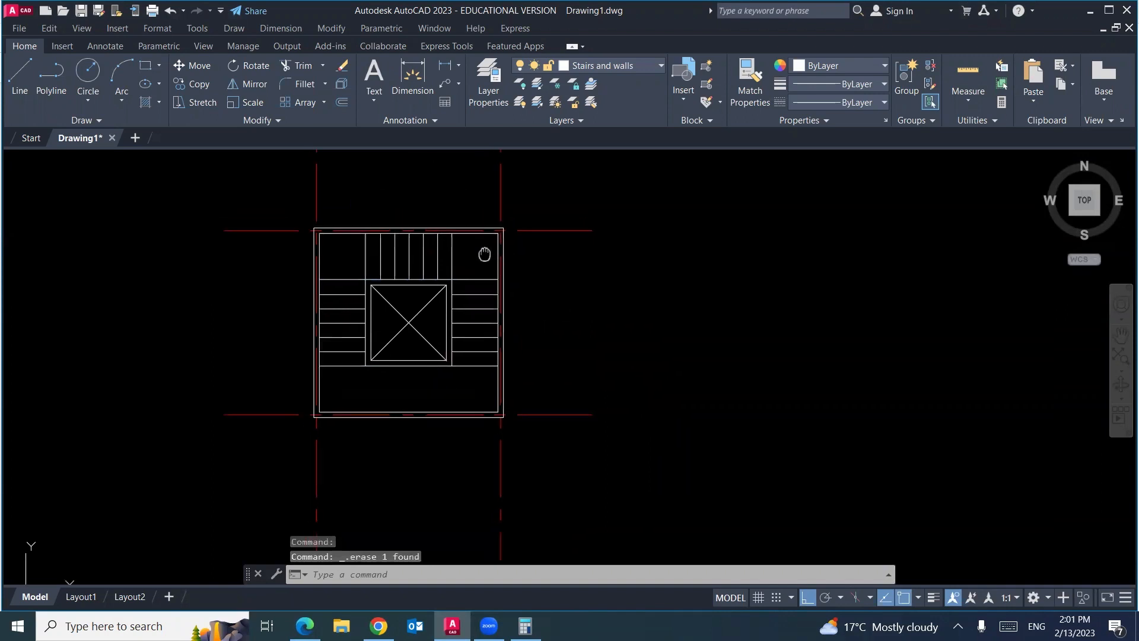
scroll(496, 292, up, 3)
middle_drag(497, 302, 526, 270)
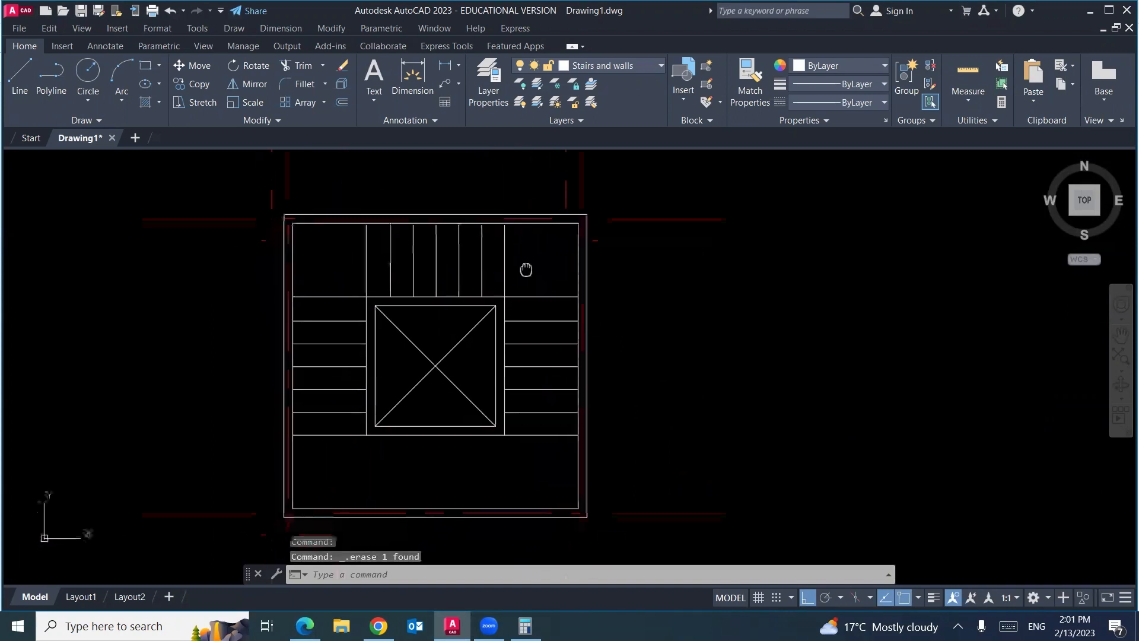
Check the dashed tread lines in the exercise PDF, return to AutoCAD and offset the left flight's lowest tread line upward by 0.03
click(304, 627)
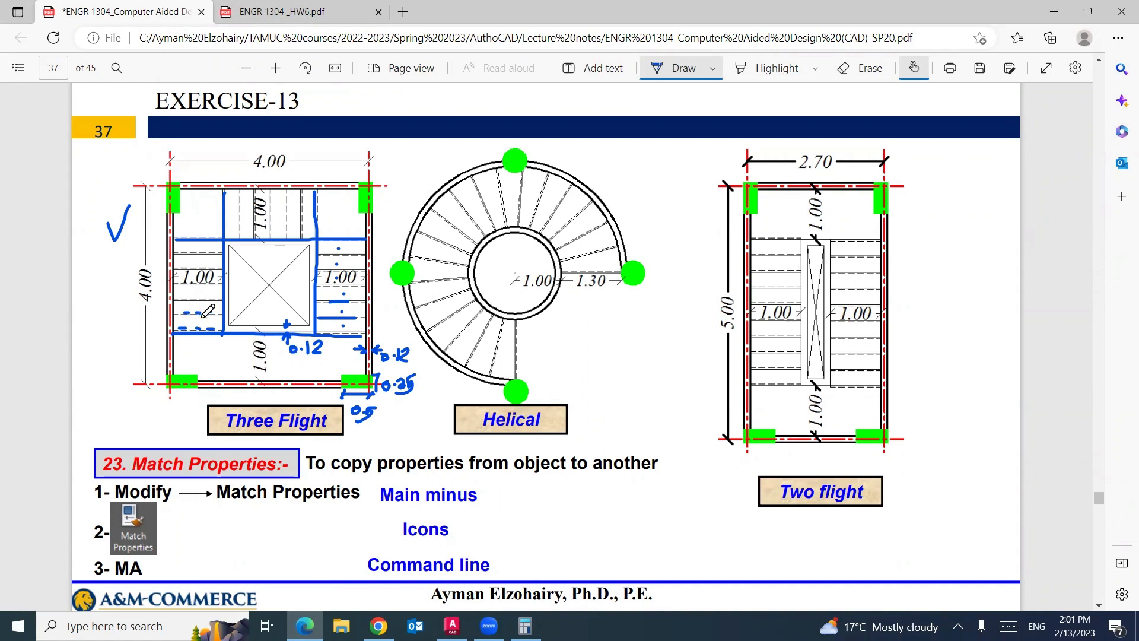
click(453, 626)
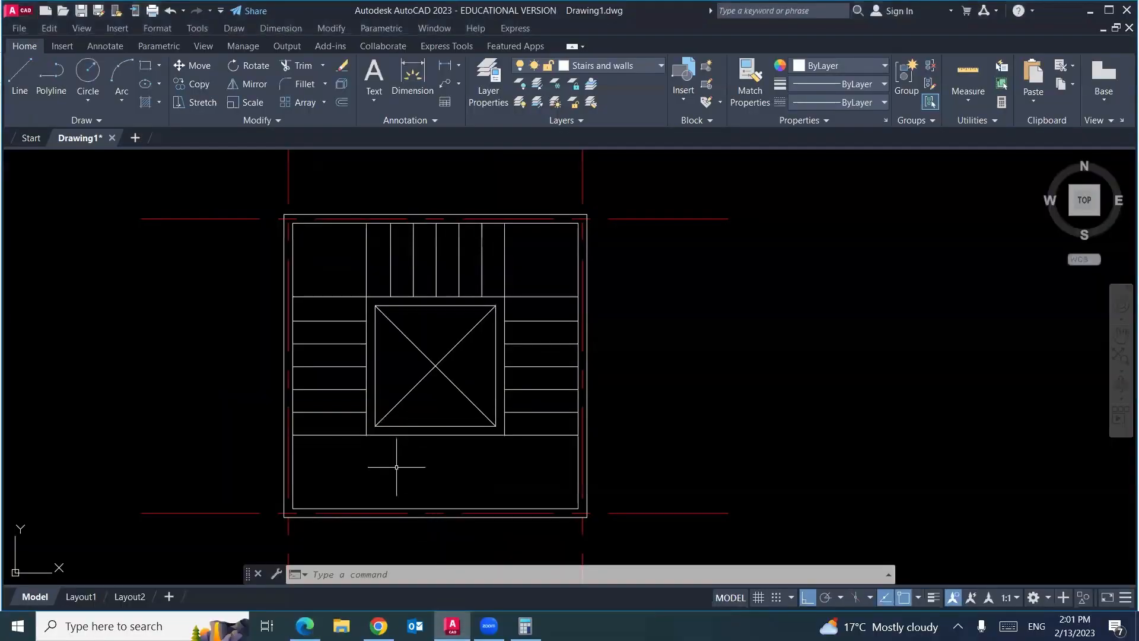
text(o)
key(Return)
text(.03)
key(Return)
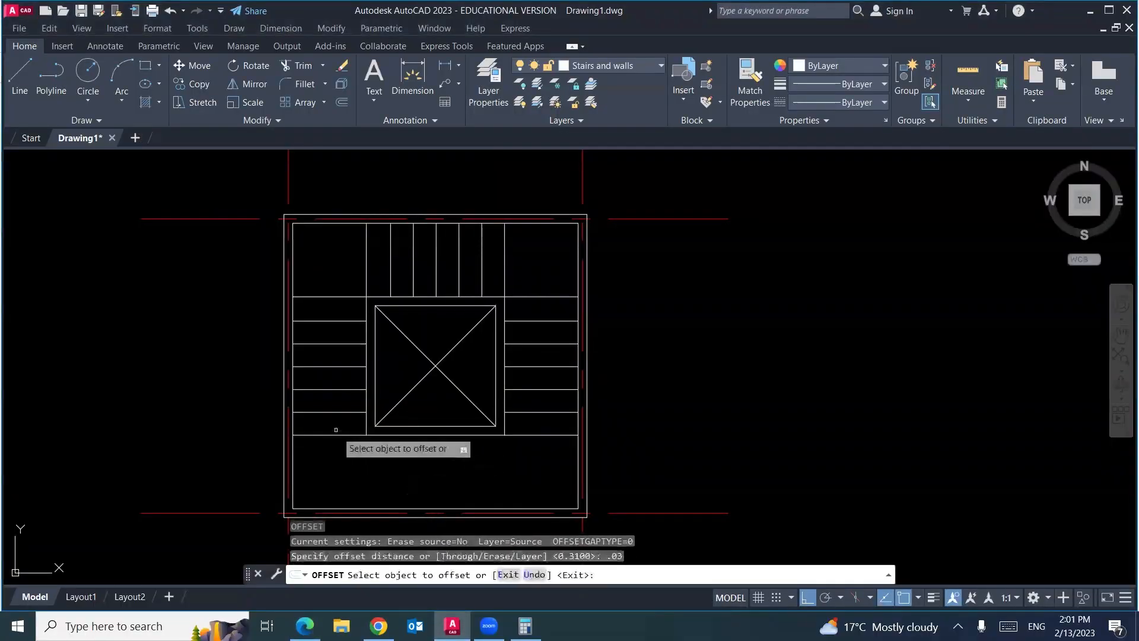
click(333, 412)
click(328, 404)
key(Return)
scroll(326, 418, up, 6)
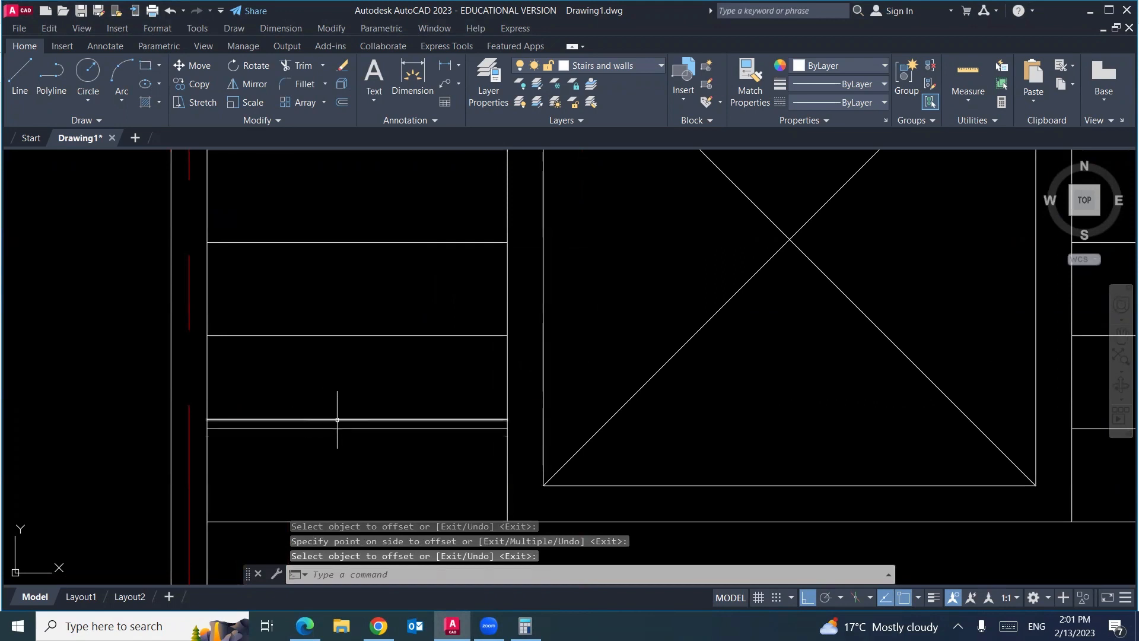
key(Return)
Load the DASHED linetype from acad.lin into the drawing
click(337, 420)
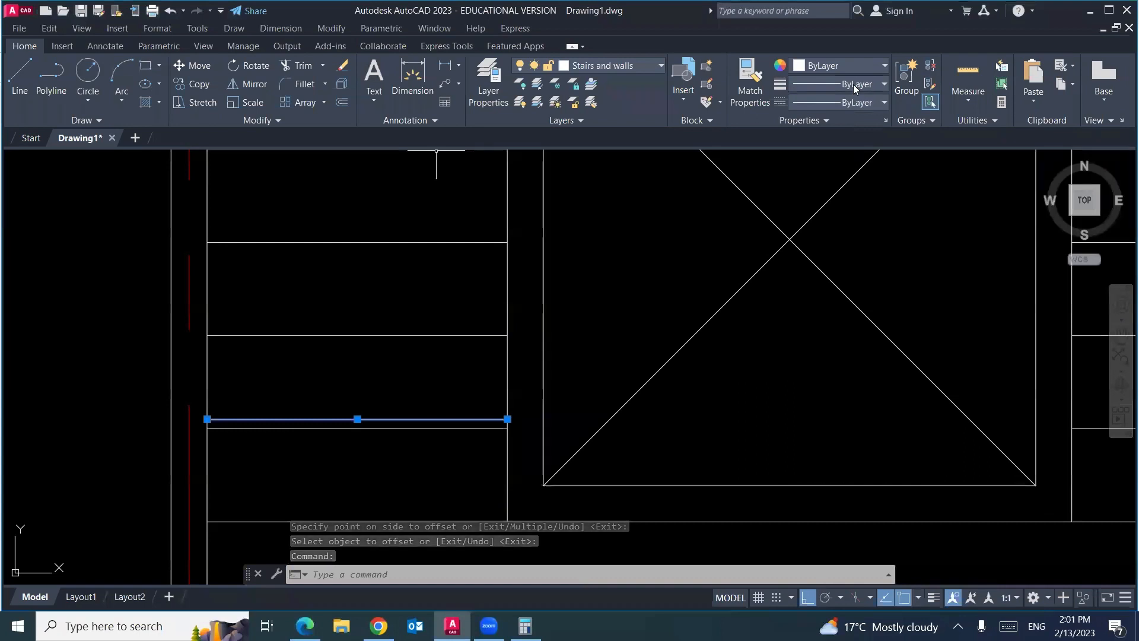
click(853, 101)
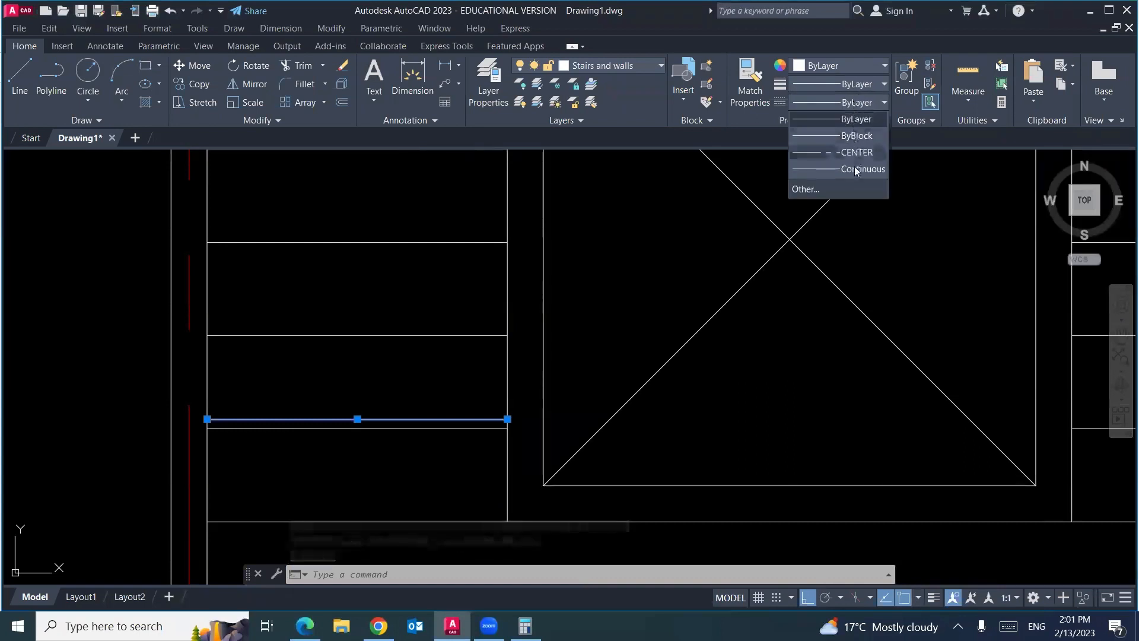
click(822, 188)
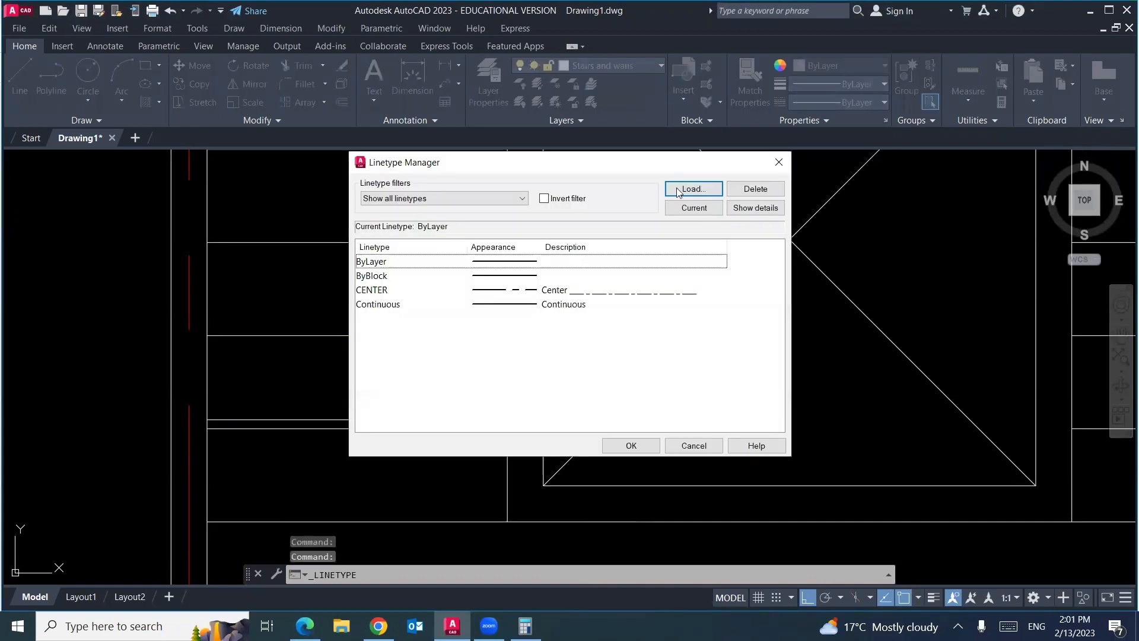
click(688, 188)
scroll(454, 333, down, 6)
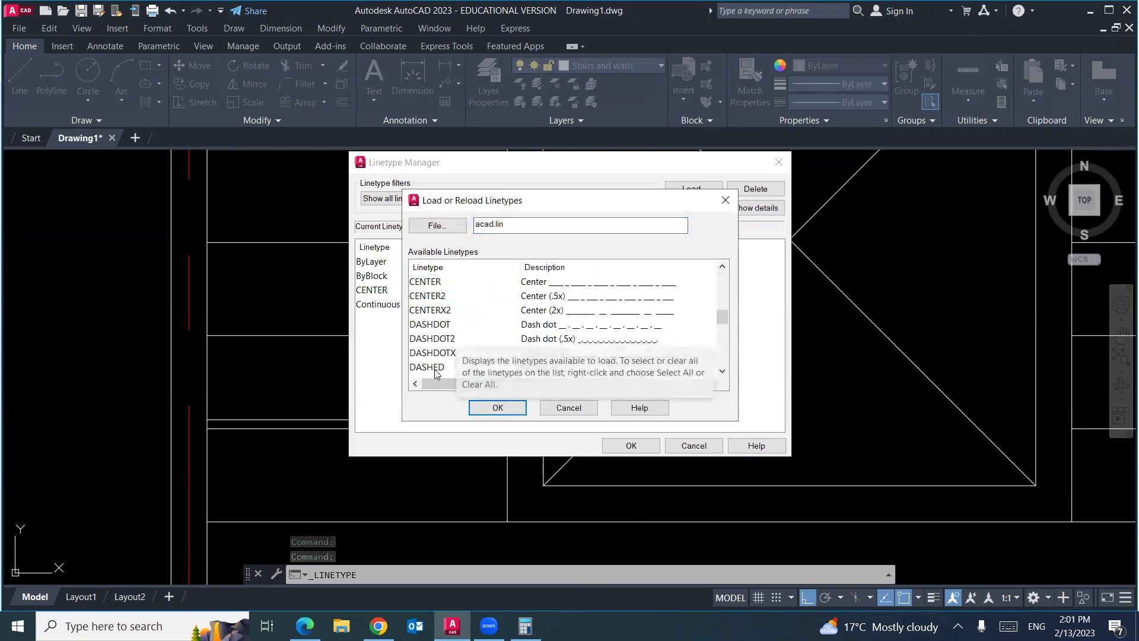
click(435, 368)
click(498, 408)
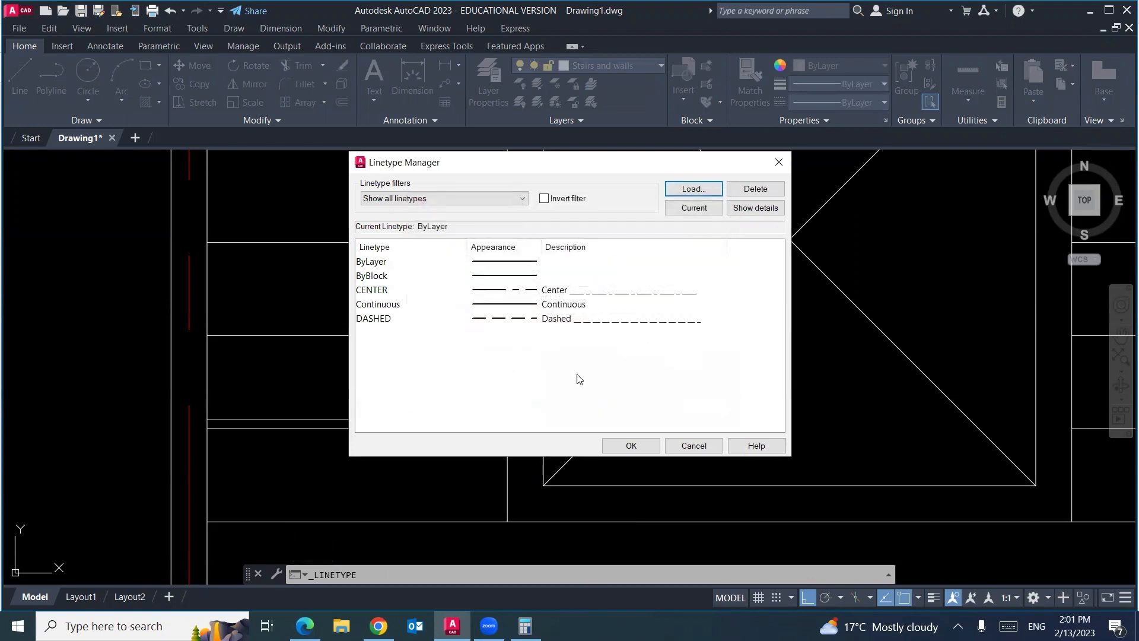
click(631, 445)
click(620, 437)
click(593, 399)
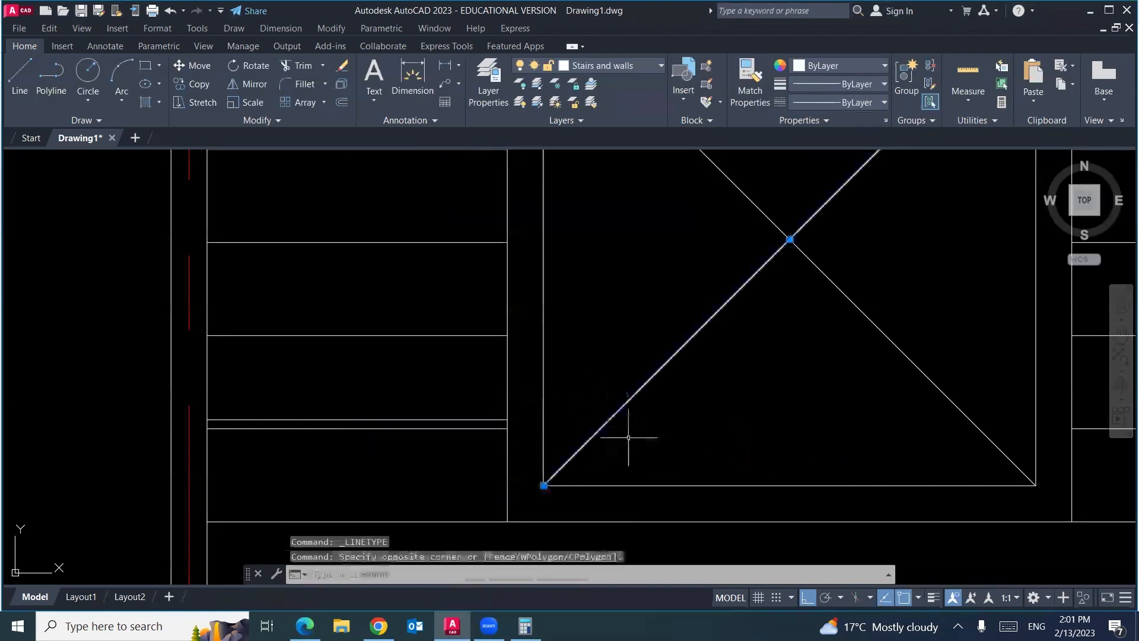
key(Escape)
key(Escape)
Assign the DASHED linetype to the line just above the left flight's lowest tread
click(433, 420)
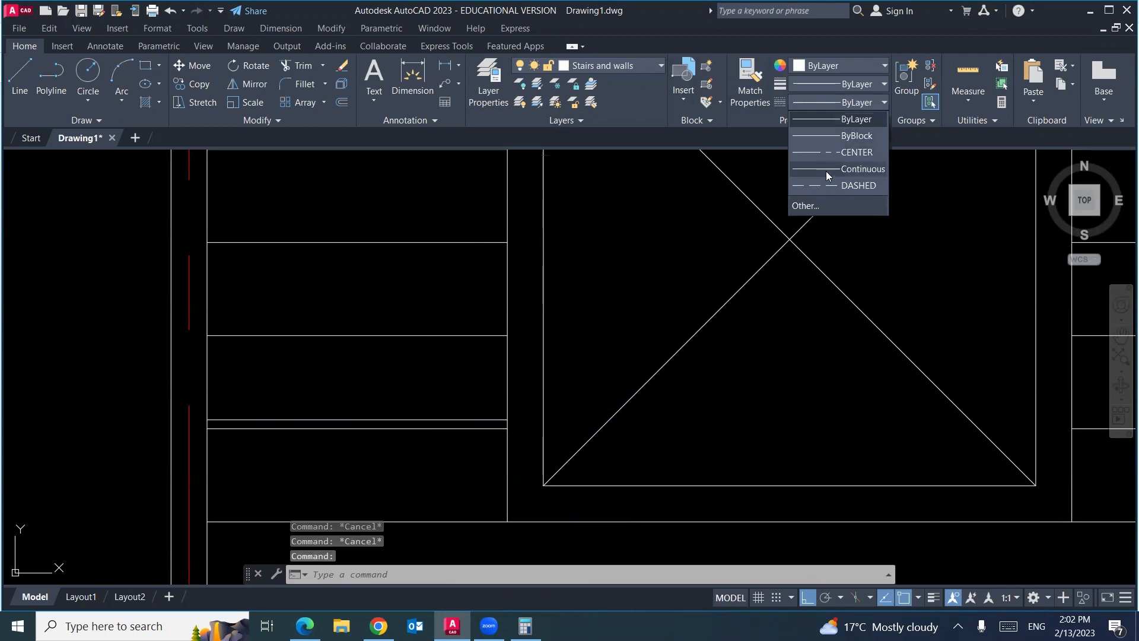
click(828, 185)
key(Escape)
key(Escape)
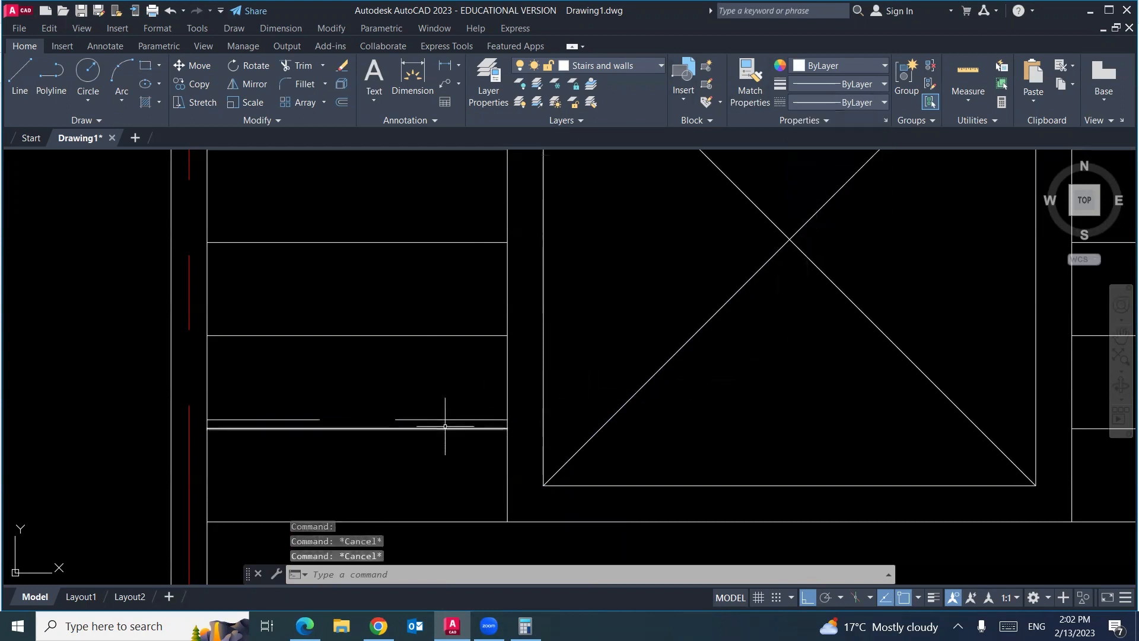
Set the linetype scale of the left flight's dashed line to 0.25 in its properties
click(460, 420)
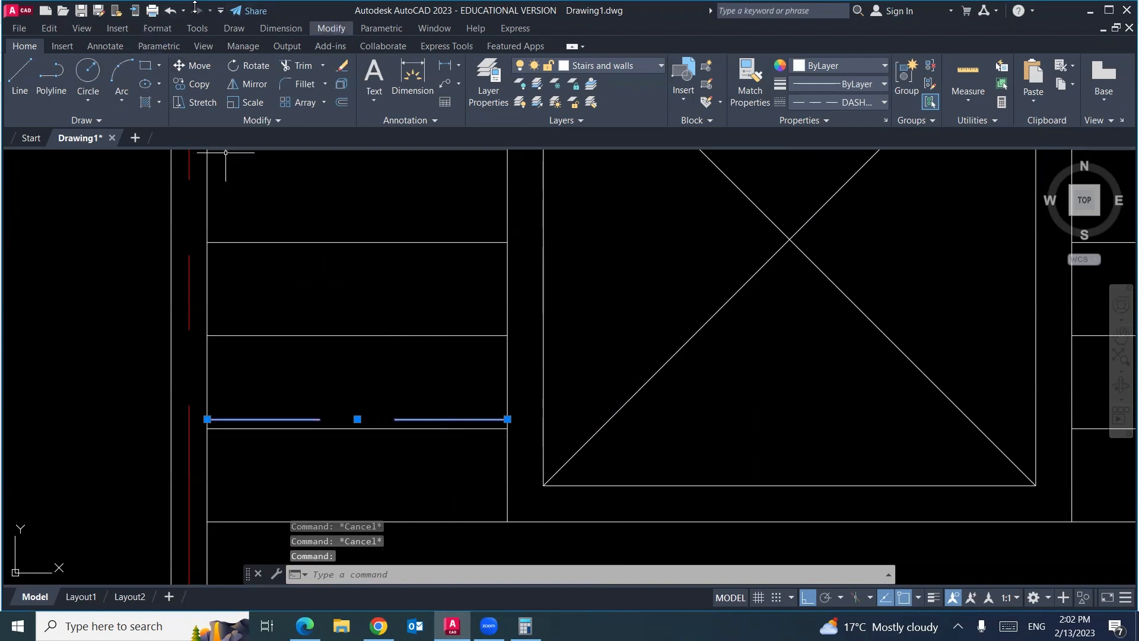
click(331, 28)
click(342, 45)
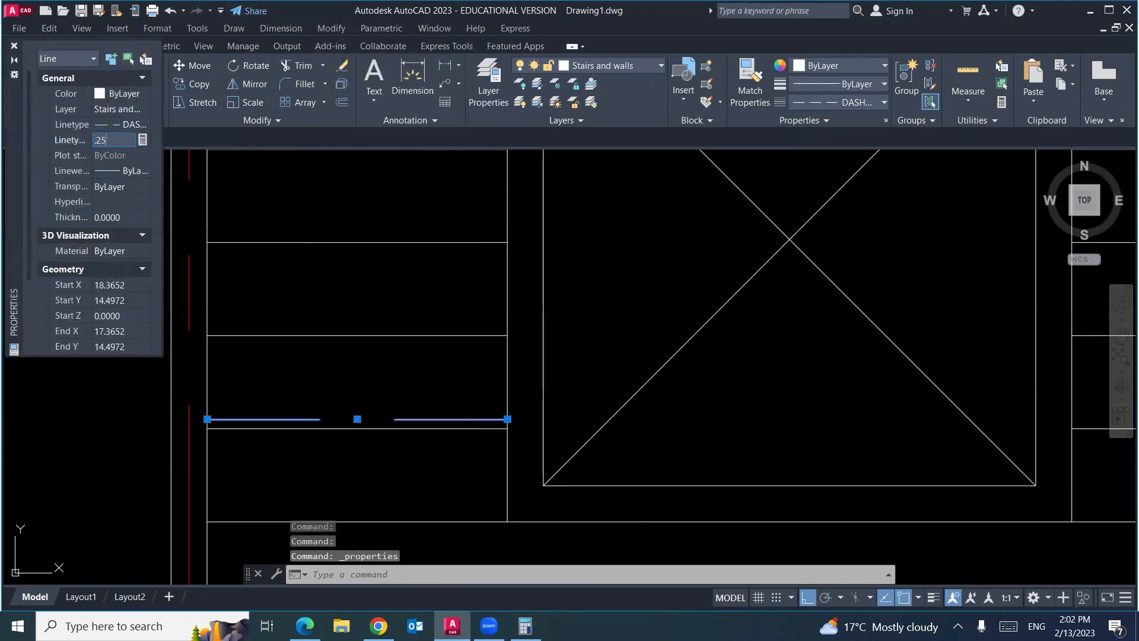
text(.25)
key(Return)
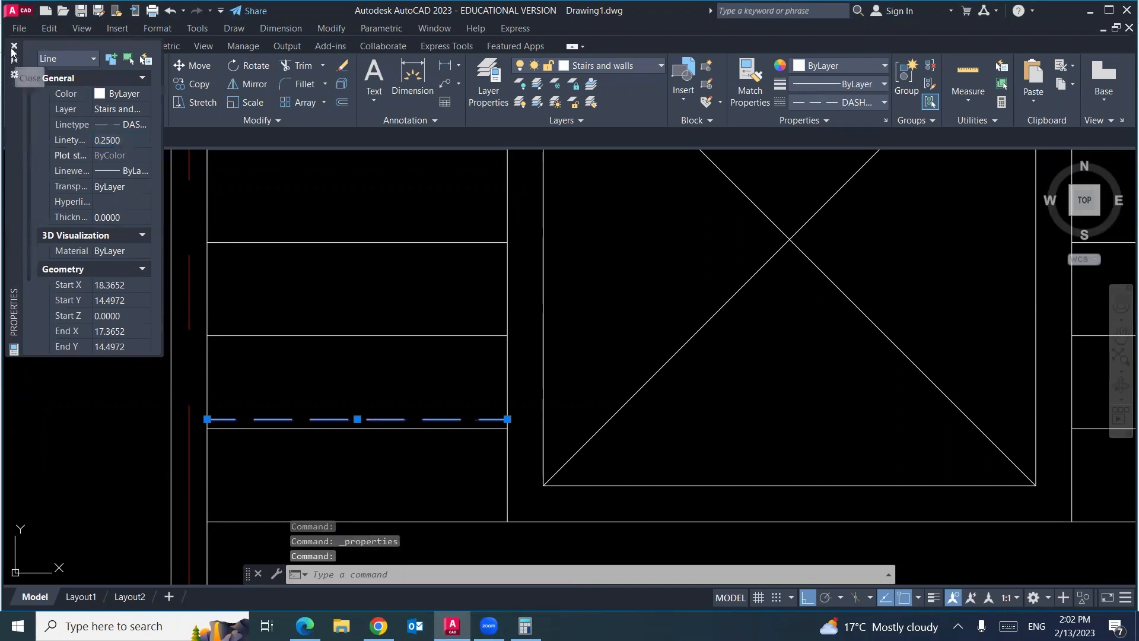
click(13, 52)
key(Escape)
key(Escape)
key(Escape)
Offset the left flight's dashed line at 0.31 spacing, once downward and five times upward, to give every tread a dashed line
scroll(350, 362, down, 4)
middle_drag(358, 348, 295, 400)
text(o)
key(Return)
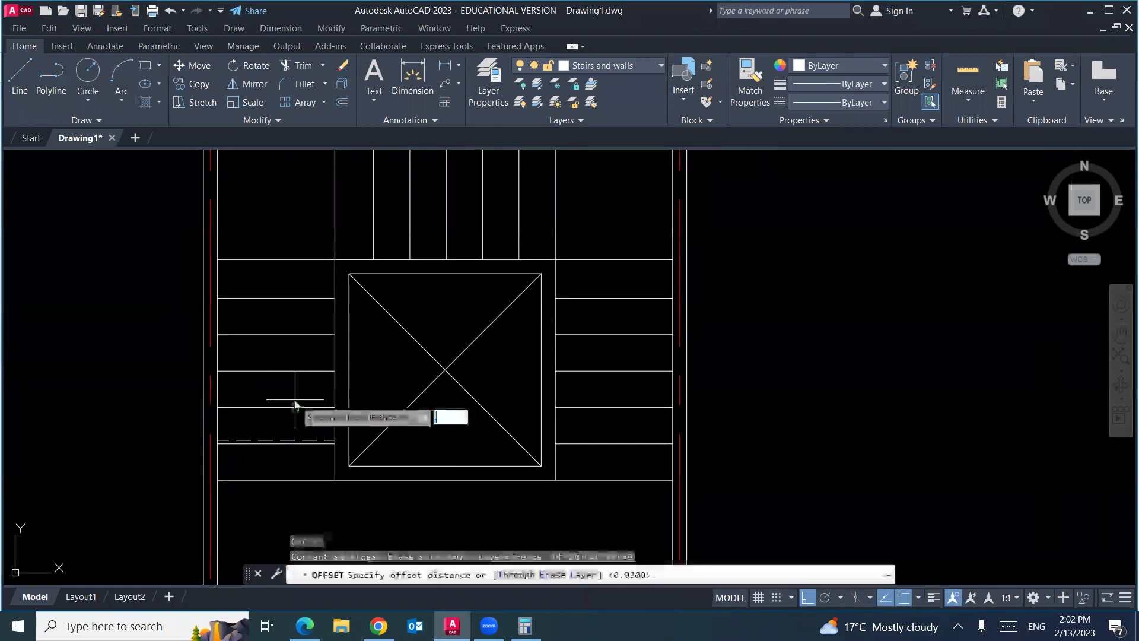
text(.31)
key(Return)
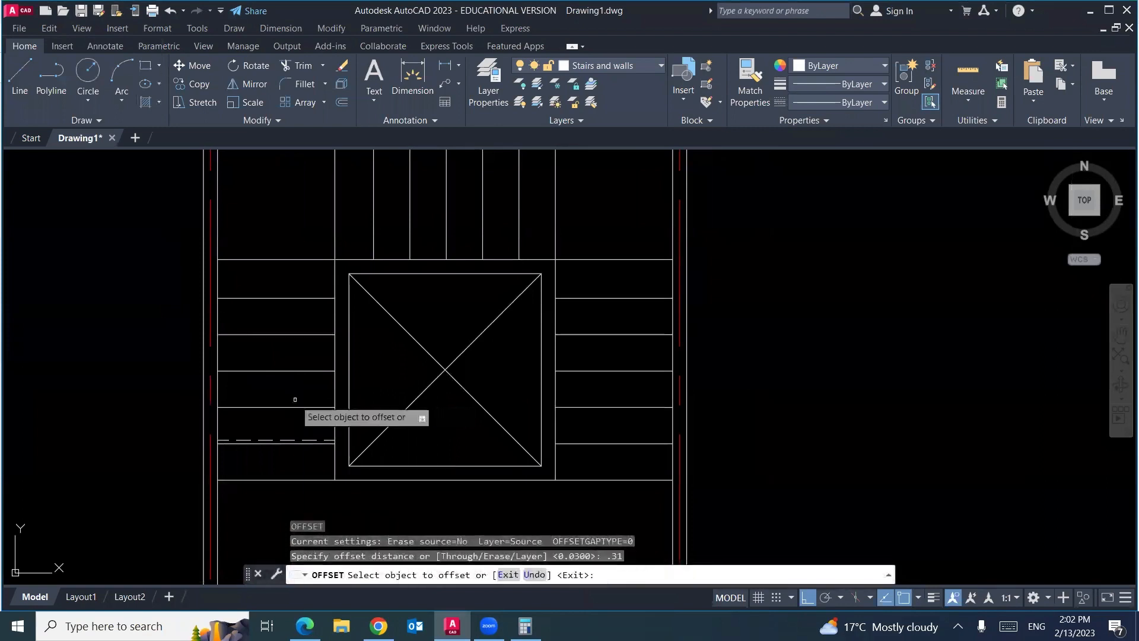
click(275, 442)
click(279, 460)
click(289, 442)
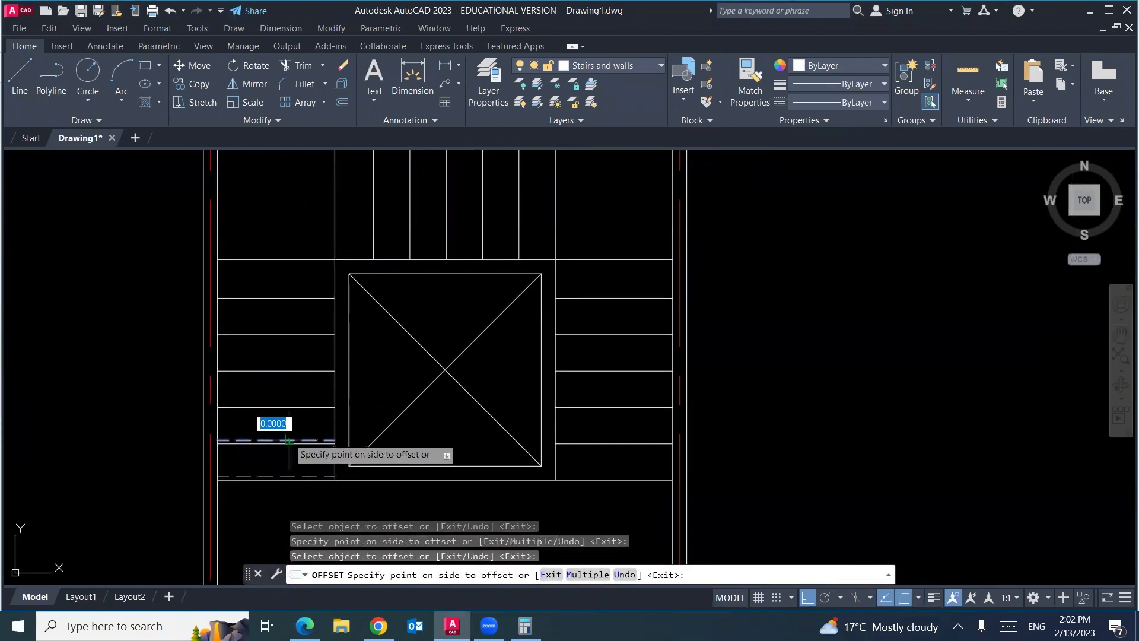
click(286, 384)
click(291, 371)
click(292, 363)
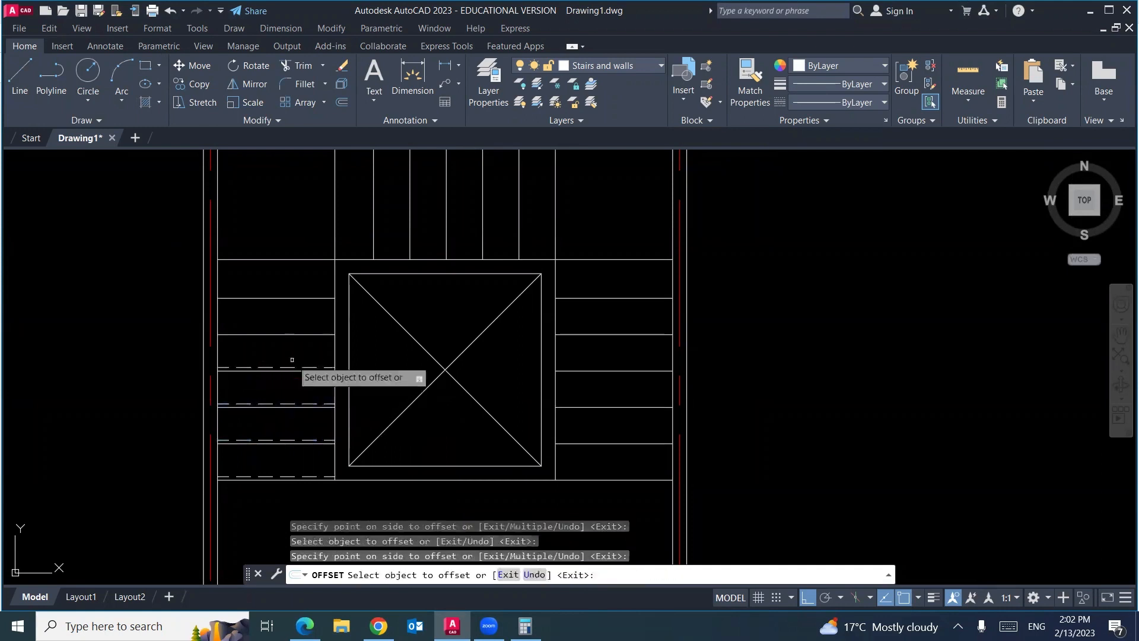
click(286, 335)
click(292, 328)
click(292, 330)
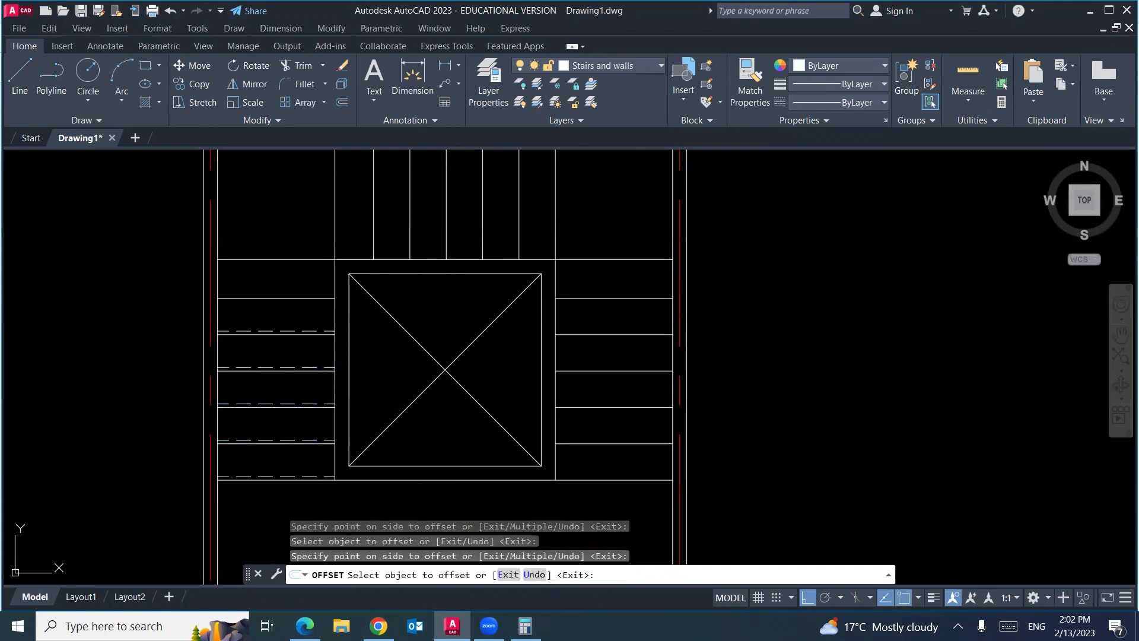
click(290, 307)
click(290, 295)
click(289, 247)
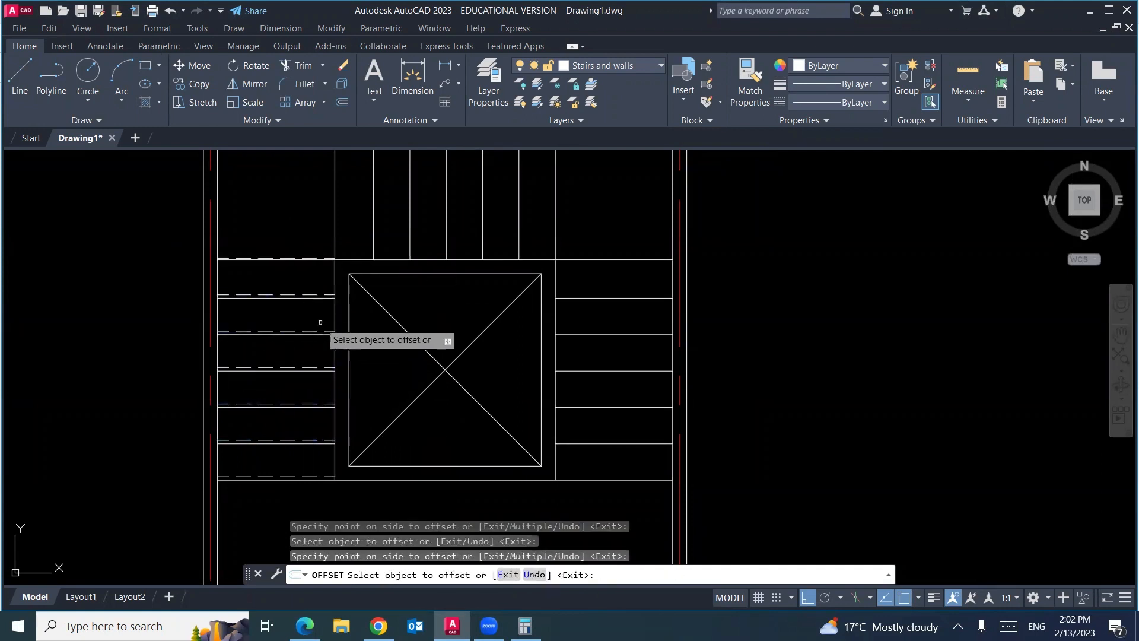
key(Escape)
key(Escape)
Offset the upper flight's leftmost tread line to the right by 0.03
scroll(279, 363, up, 2)
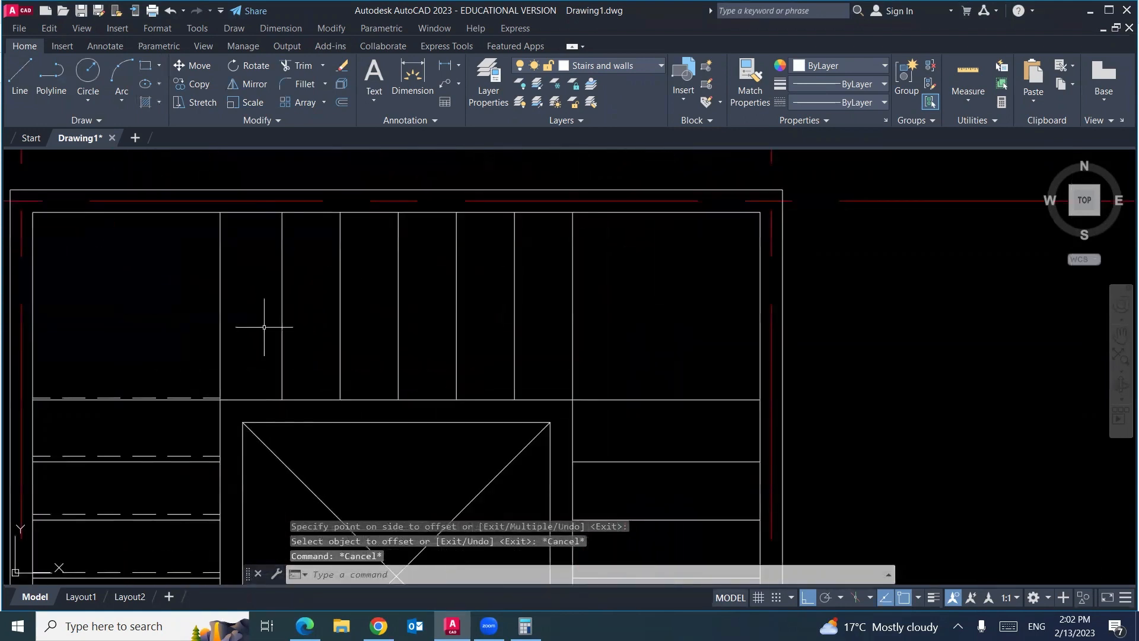
text(o)
key(Return)
text(.03)
key(Return)
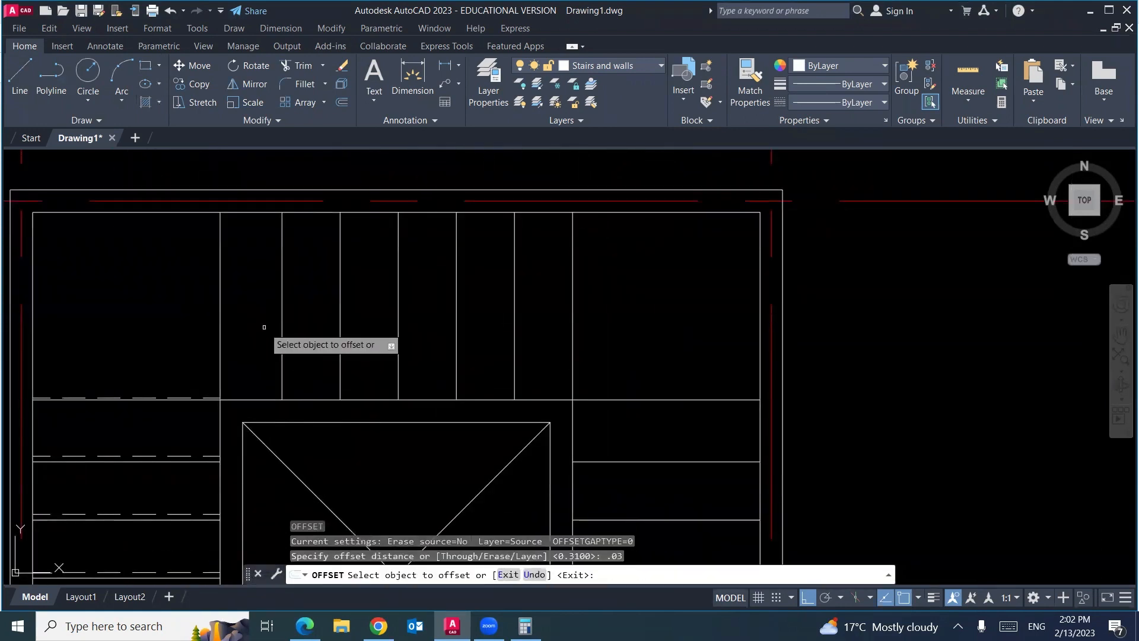
click(282, 324)
click(306, 322)
key(Return)
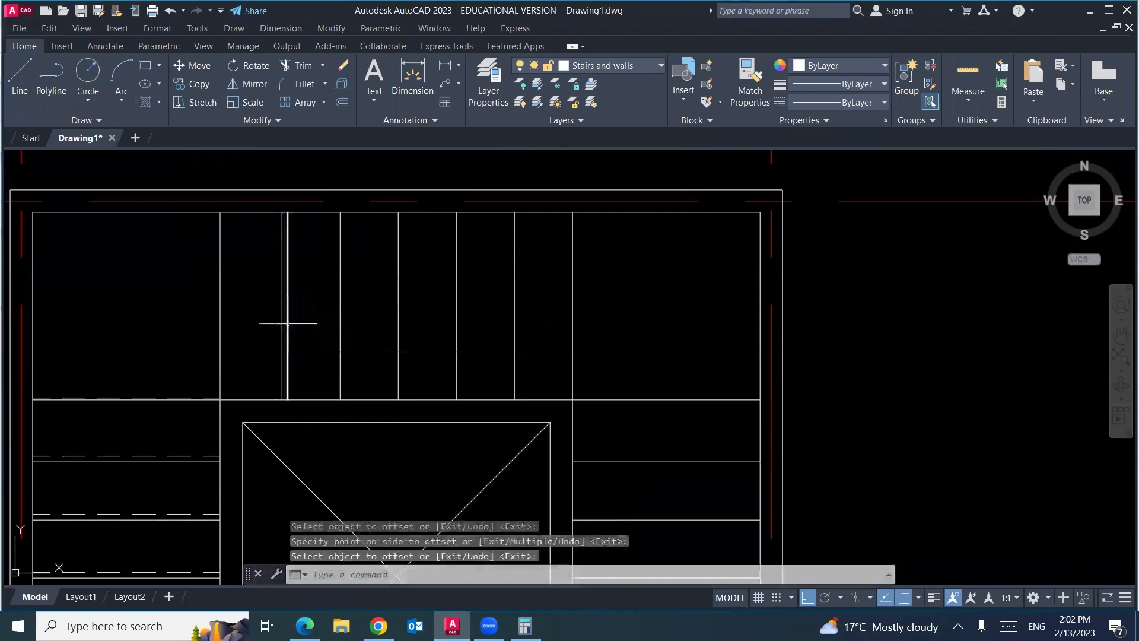
Assign the DASHED linetype to the offset line beside the upper flight's leftmost tread line
click(288, 324)
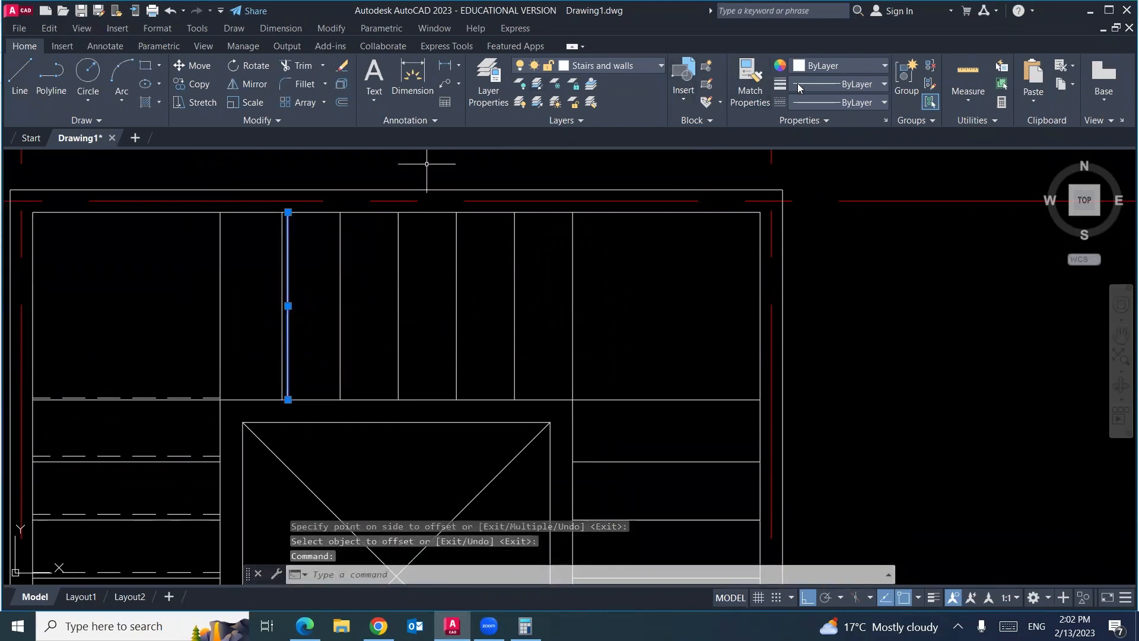
click(826, 102)
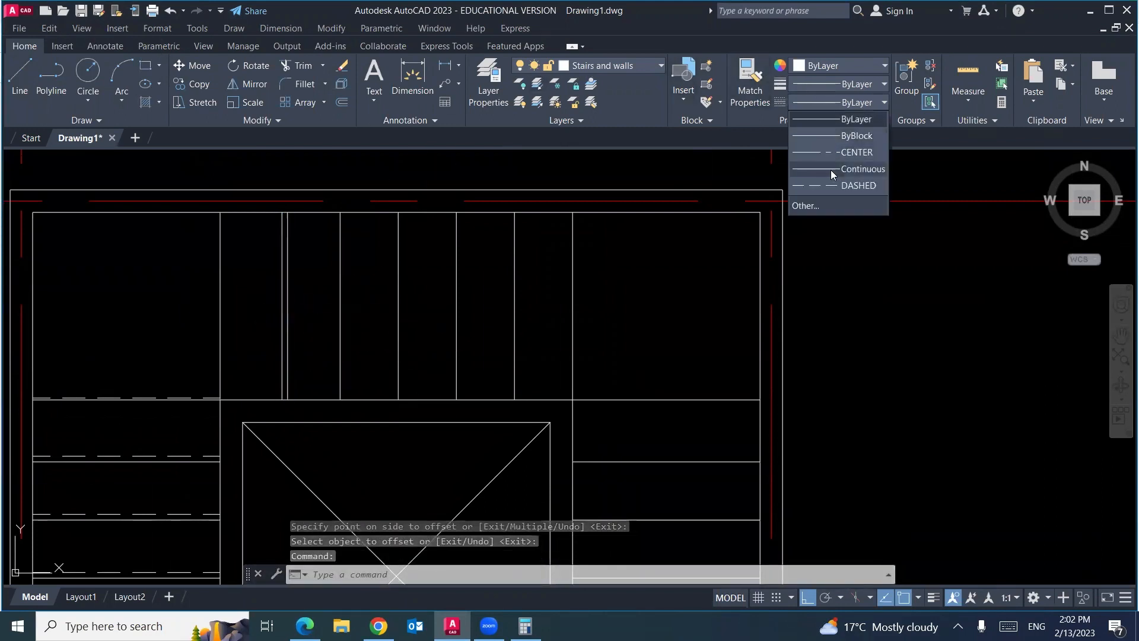
click(831, 185)
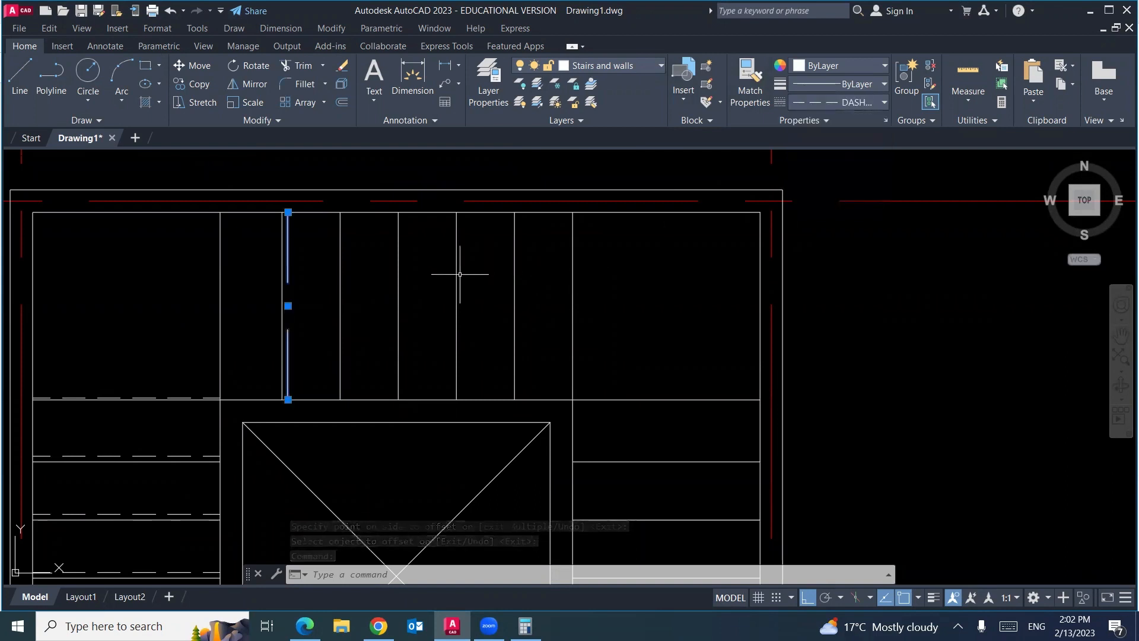
key(Escape)
key(Escape)
key(Escape)
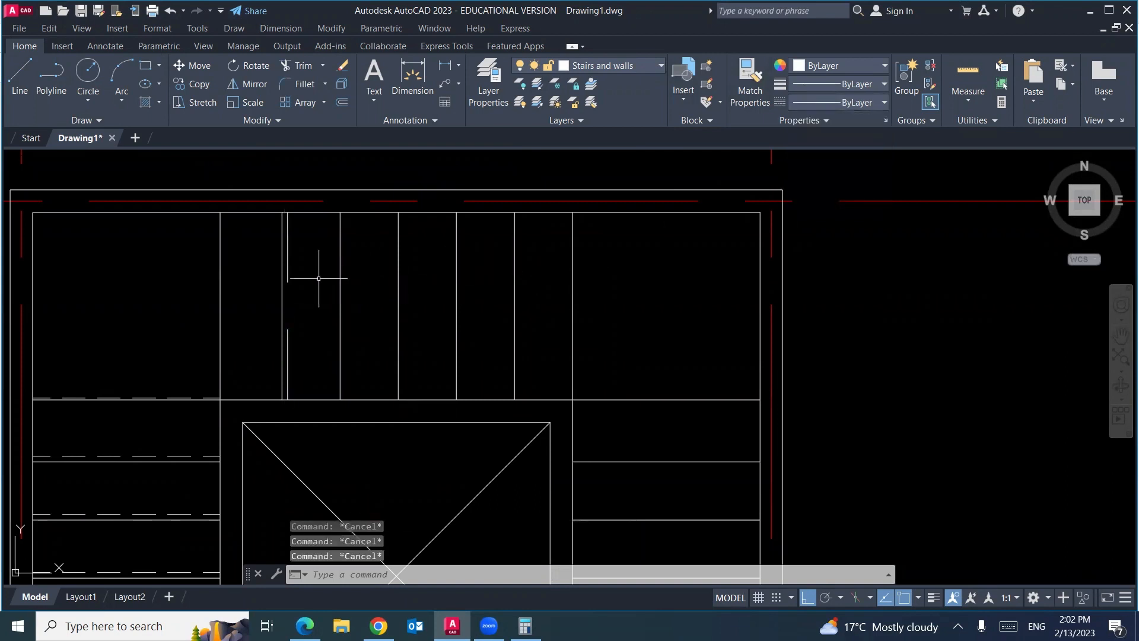
Set the linetype scale of the upper flight's dashed line to 0.25 in its properties
click(288, 276)
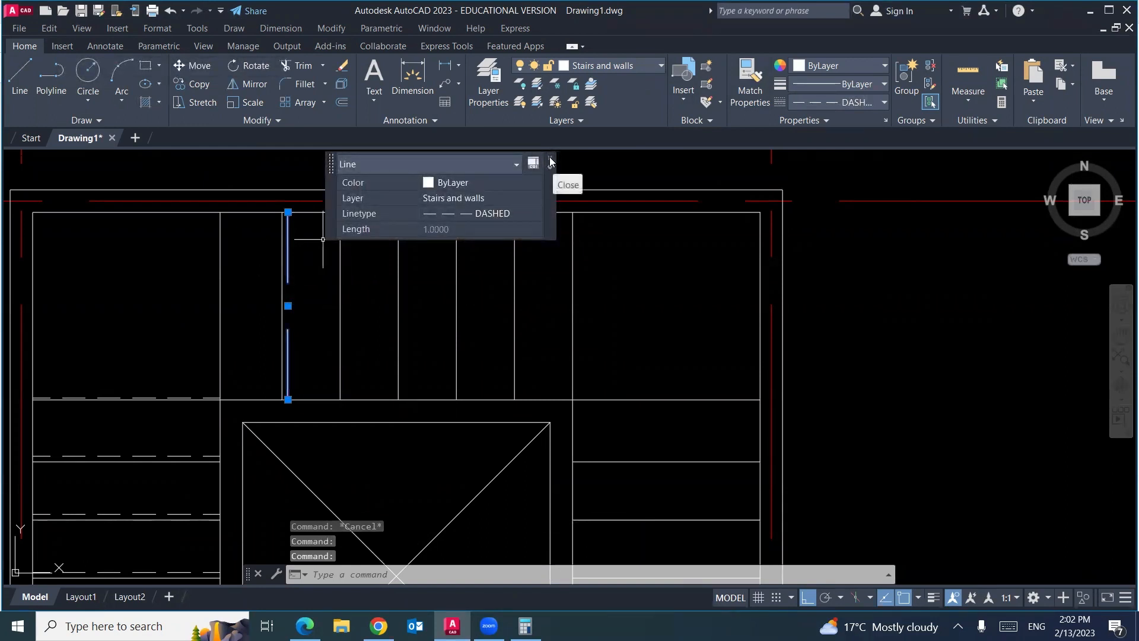
key(Escape)
click(288, 252)
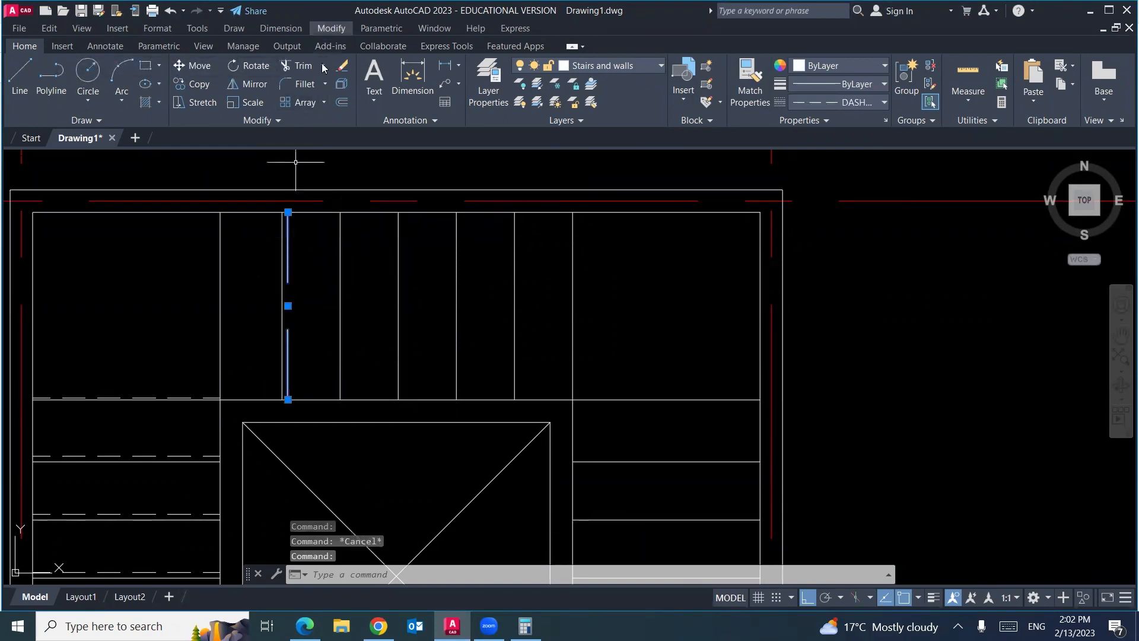
click(331, 28)
click(348, 44)
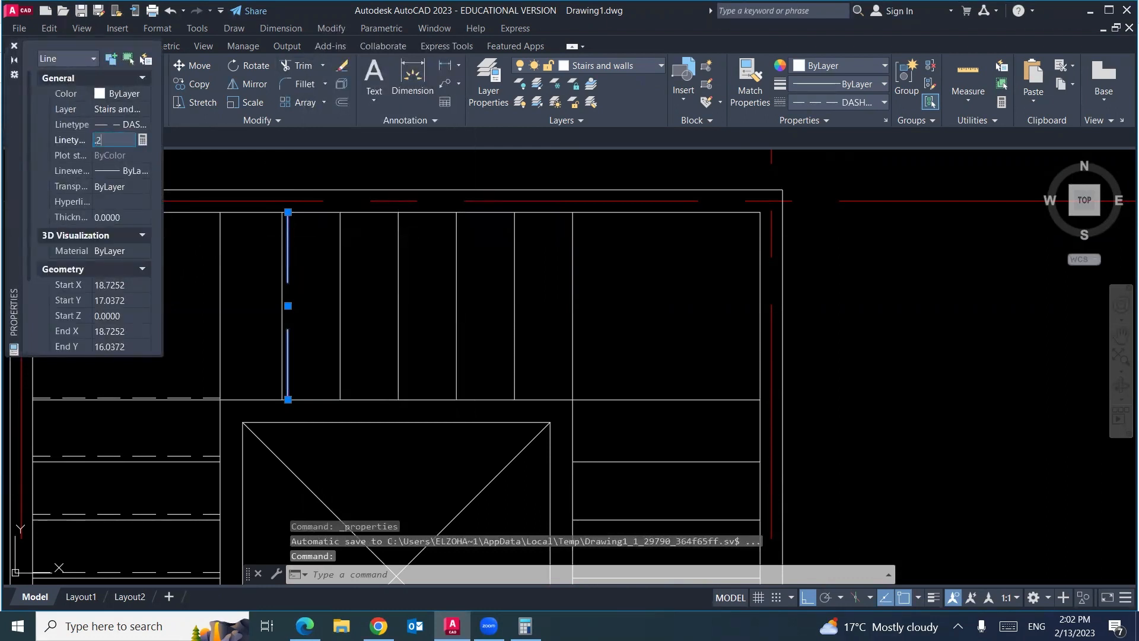
key(Return)
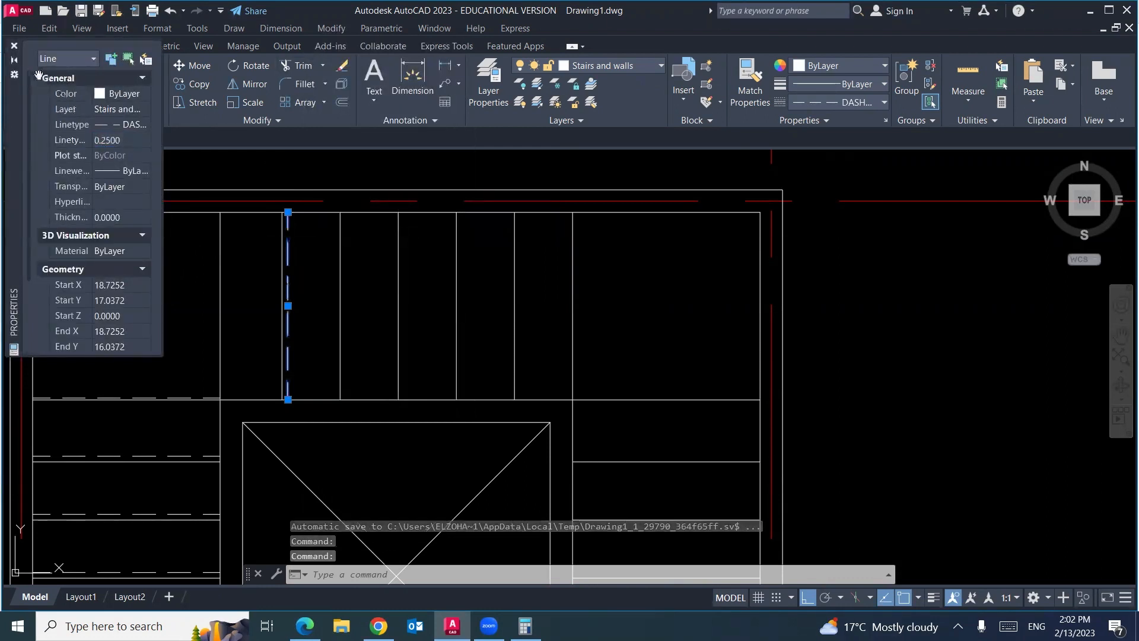
click(14, 46)
key(Escape)
key(Escape)
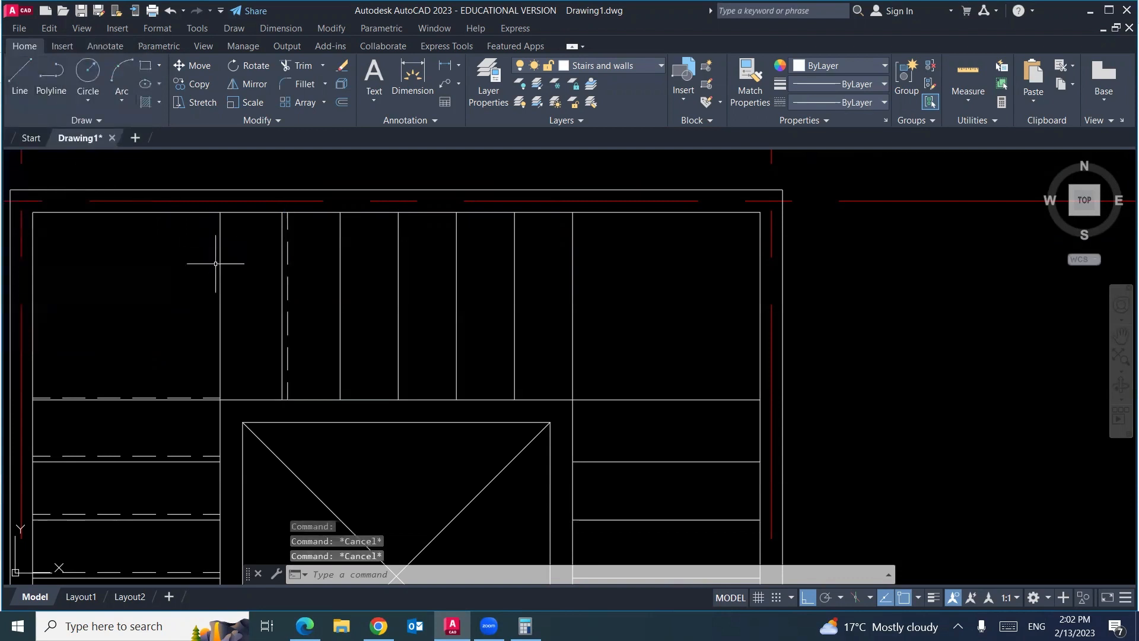
Offset the upper flight's dashed line at 0.31 spacing, five times to the right and once to the left
text(o)
key(Return)
text(.31)
key(Return)
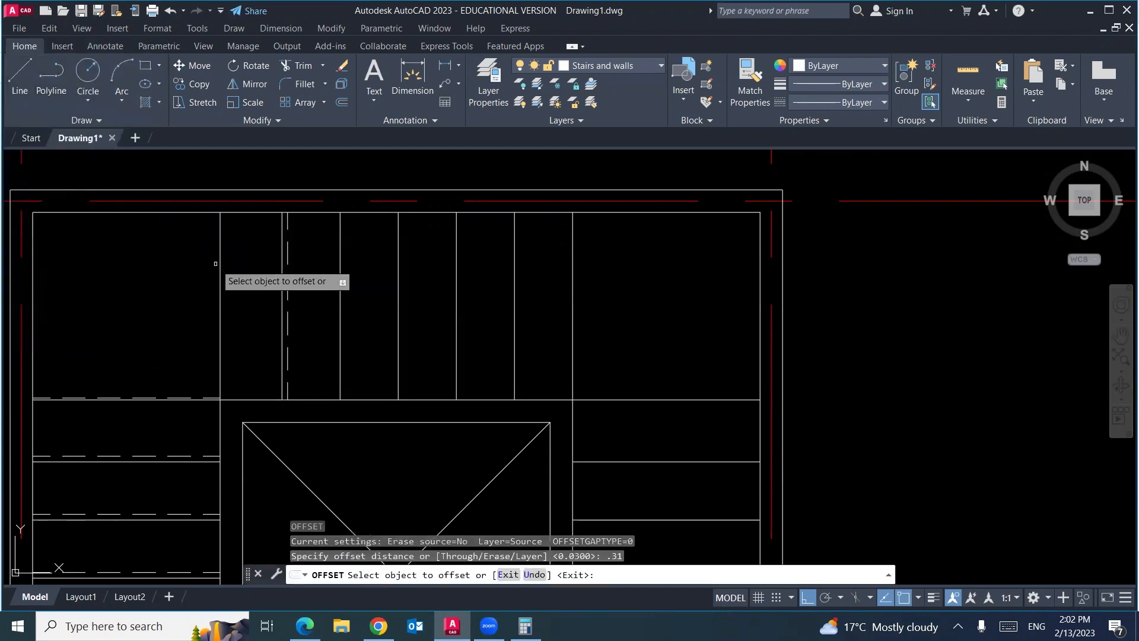
click(287, 291)
click(320, 291)
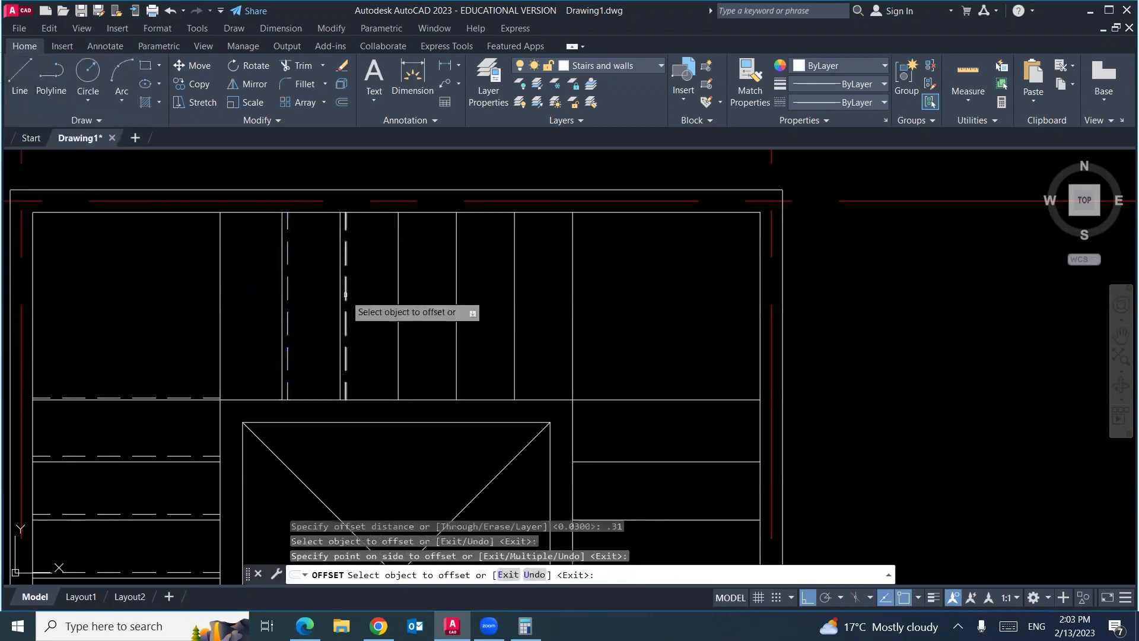
click(346, 291)
click(380, 291)
click(404, 291)
click(436, 291)
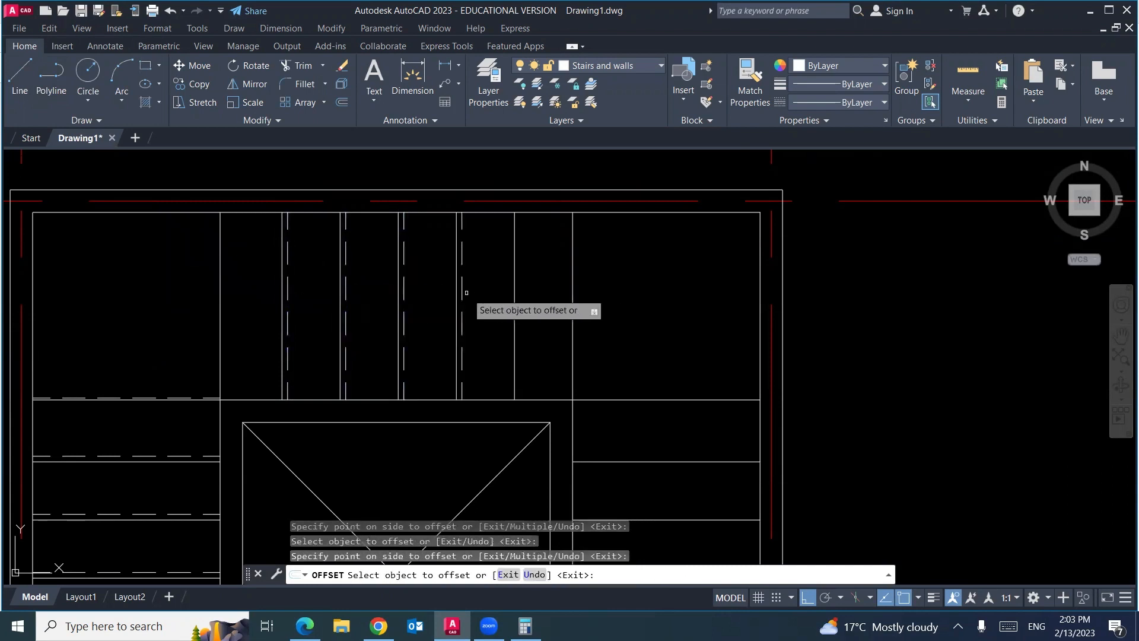
click(462, 291)
click(493, 291)
click(520, 291)
click(549, 291)
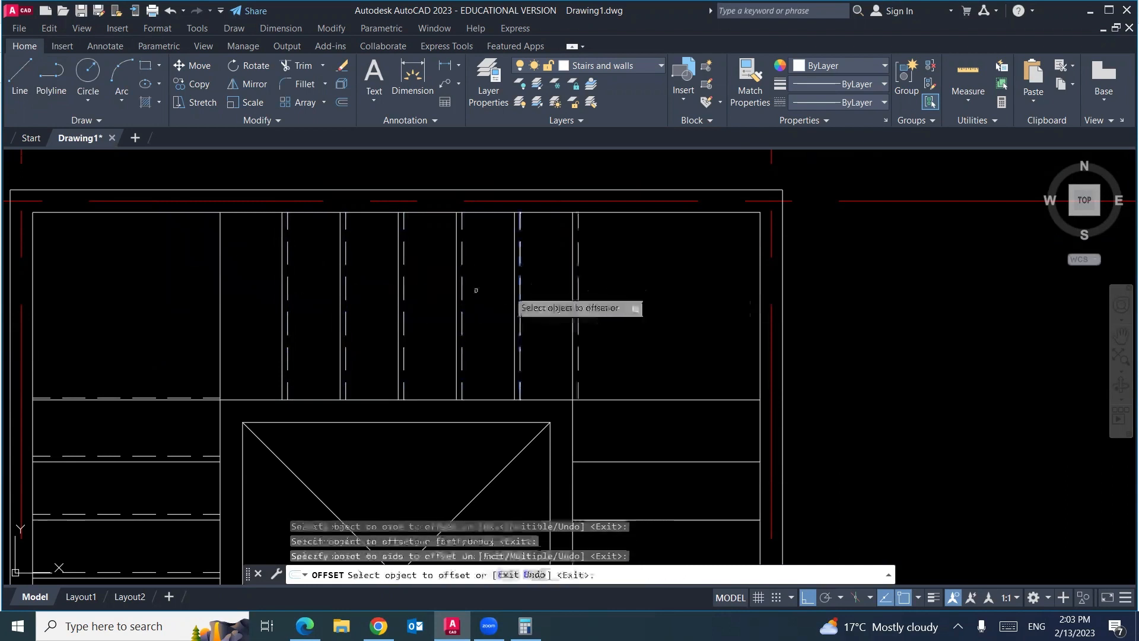
click(288, 301)
click(236, 300)
key(Return)
Offset the right flight's uppermost tread line downward by 0.03
scroll(248, 275, down, 4)
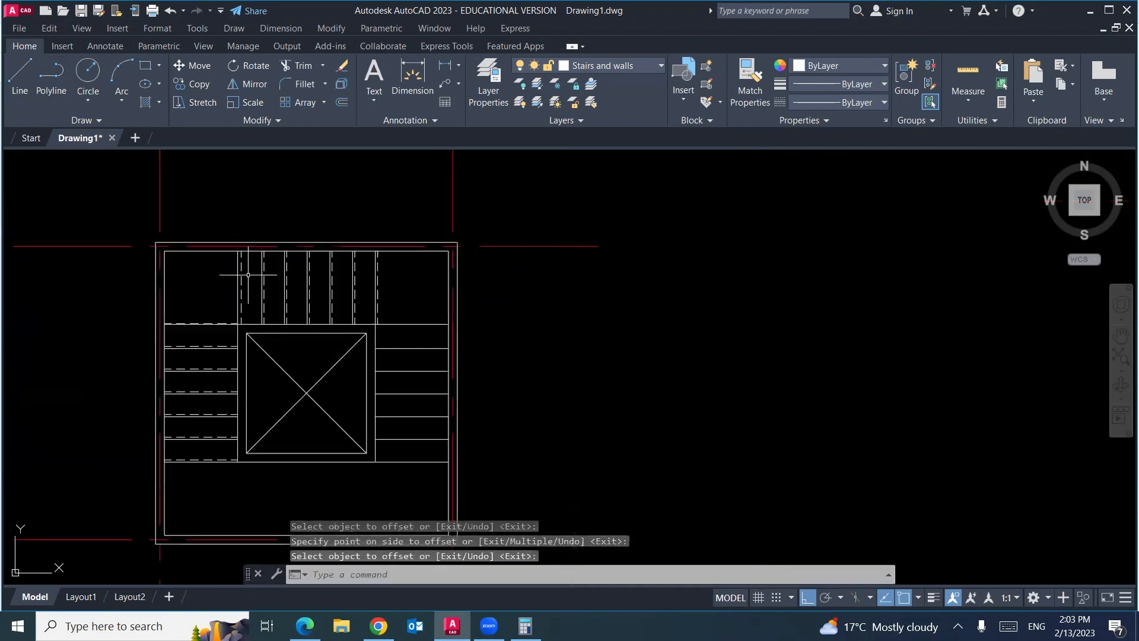
middle_drag(383, 357, 356, 242)
scroll(356, 242, up, 4)
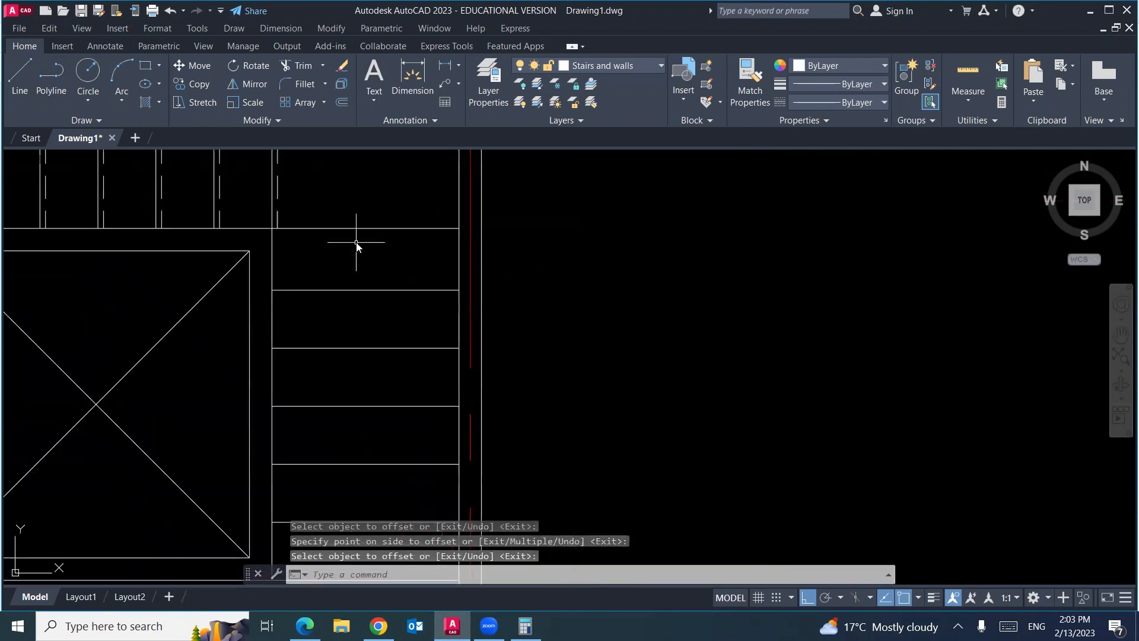
text(o)
key(Return)
text(.03)
key(Return)
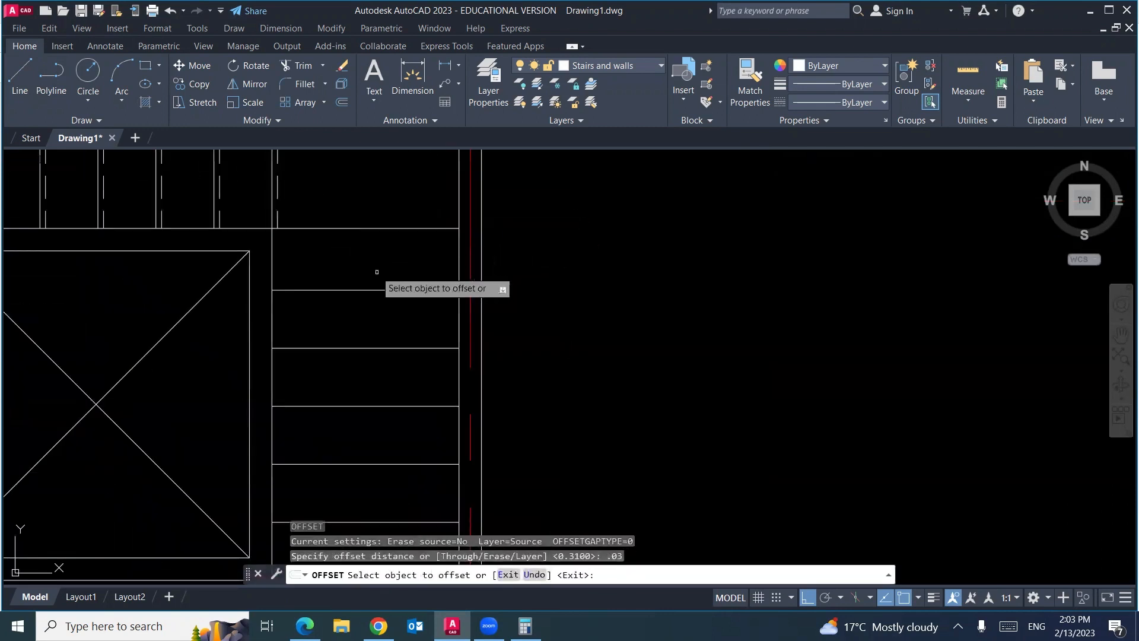
click(380, 290)
click(382, 311)
key(Return)
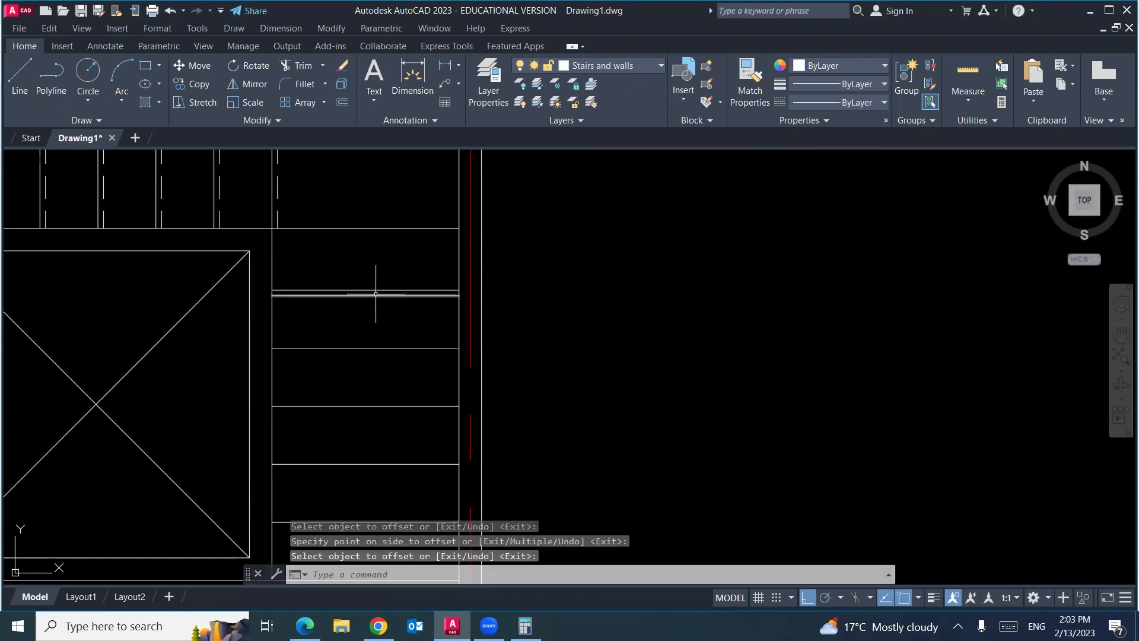
Match the properties of the upper flight's rightmost dashed line onto the right flight's new offset line
middle_drag(373, 301, 405, 391)
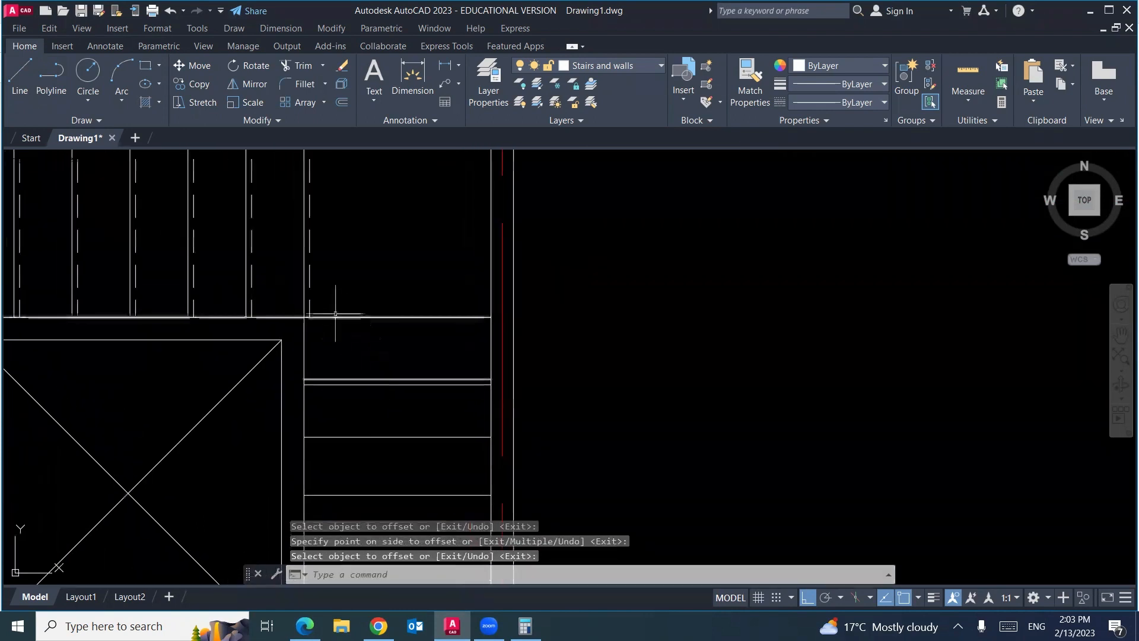
click(310, 280)
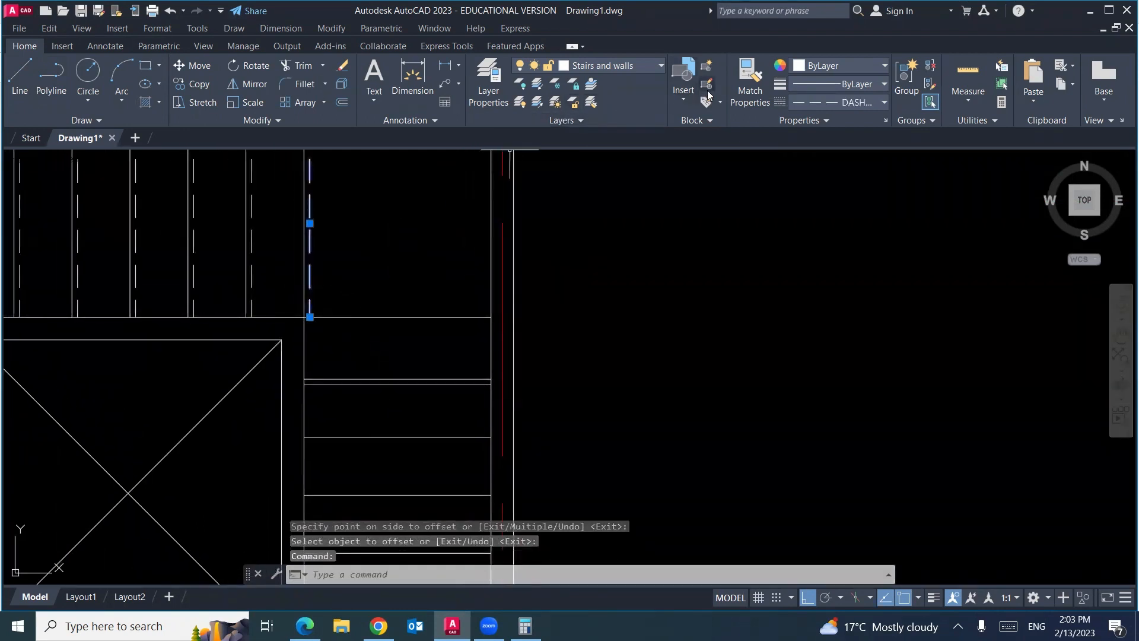
click(746, 89)
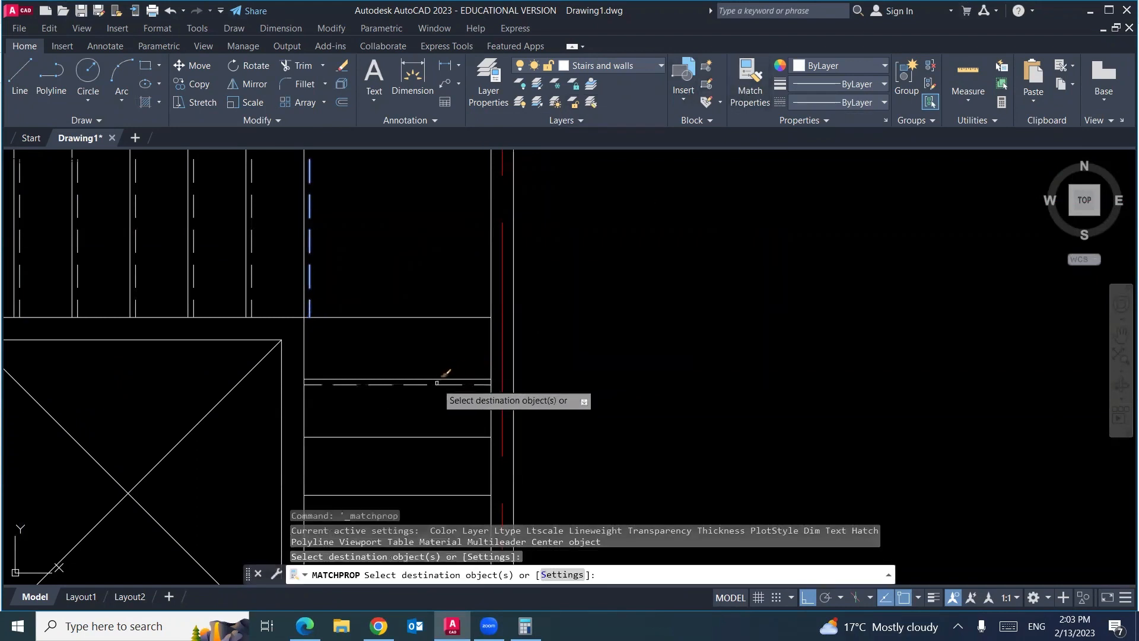
key(Escape)
key(Escape)
key(Escape)
Offset the right flight's dashed line at 0.31 spacing, once upward and five times downward
middle_drag(426, 410, 441, 356)
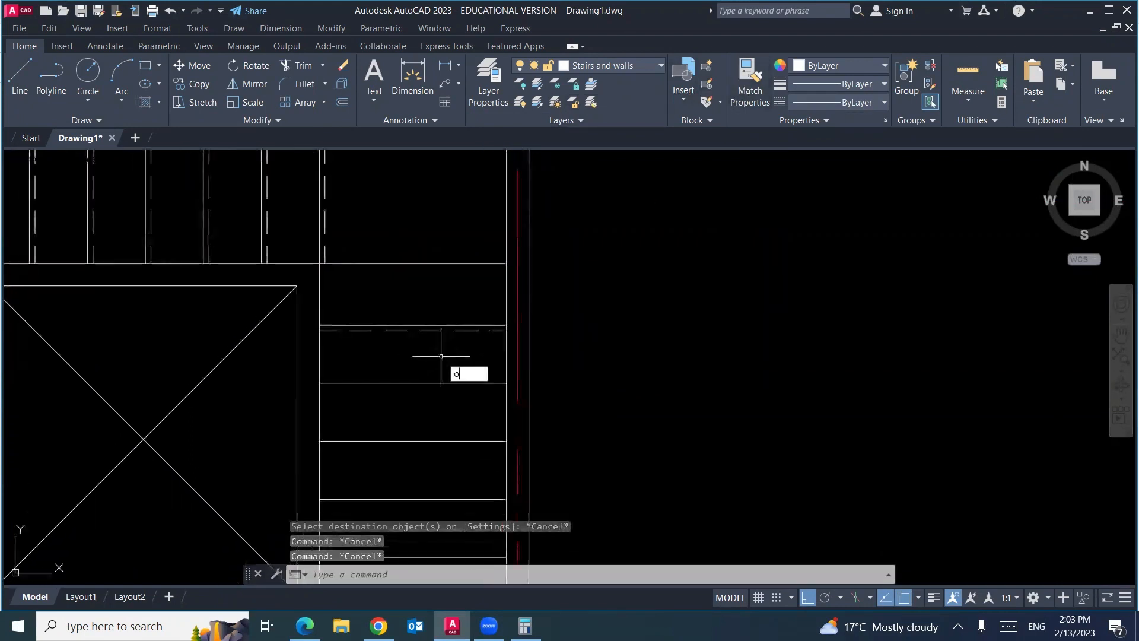
key(Return)
text(.31)
key(Return)
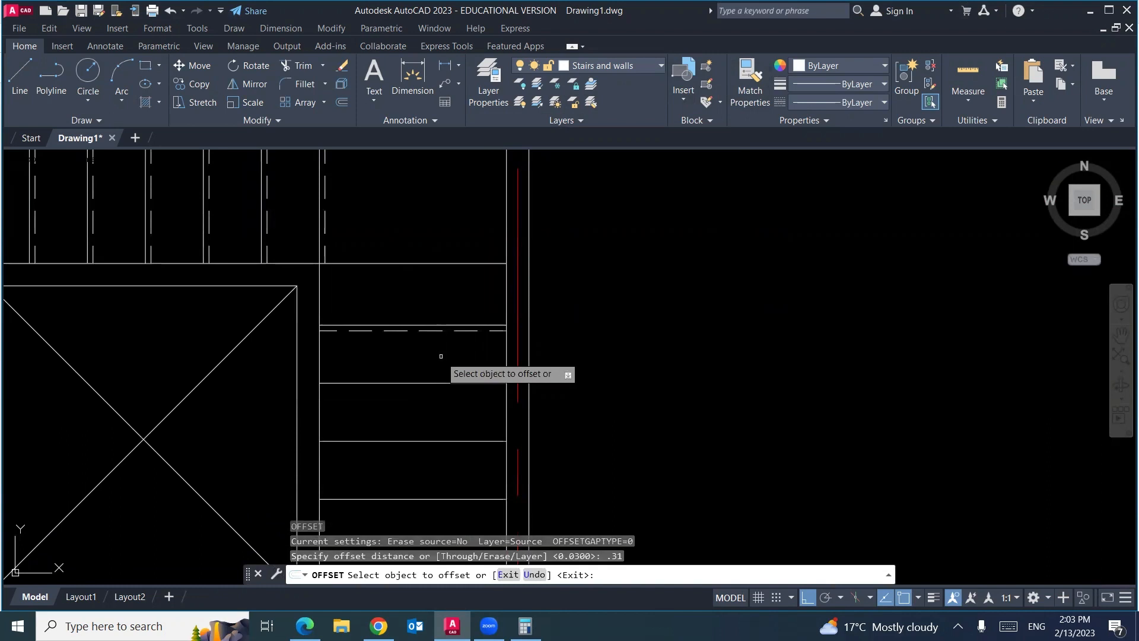
click(426, 330)
click(422, 284)
click(426, 330)
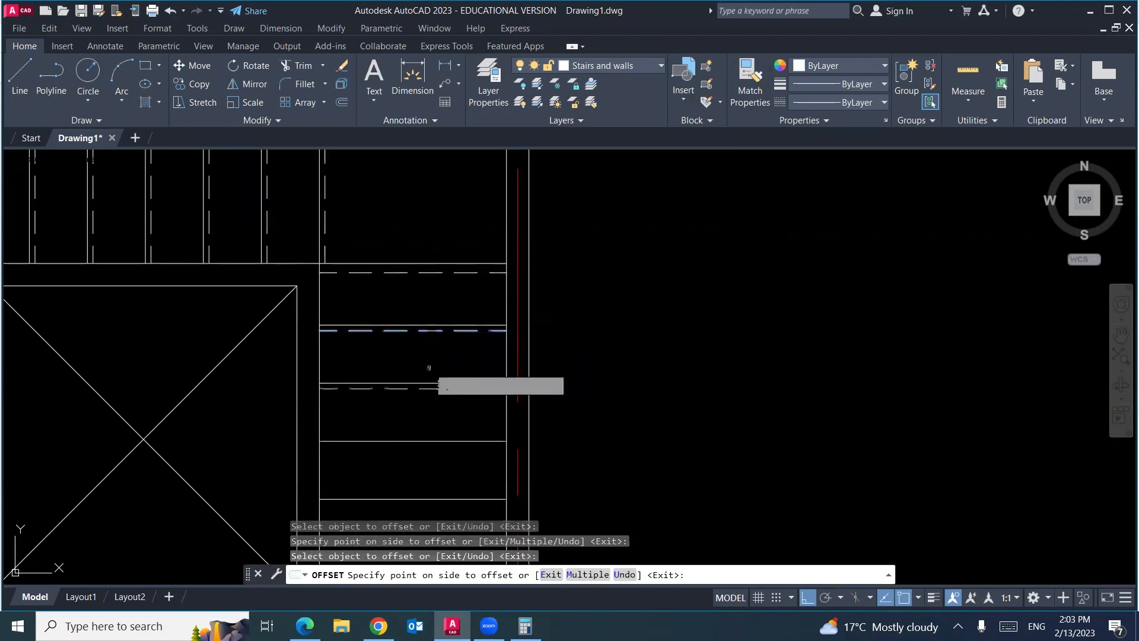
click(432, 377)
click(433, 387)
click(435, 422)
middle_drag(436, 415, 437, 307)
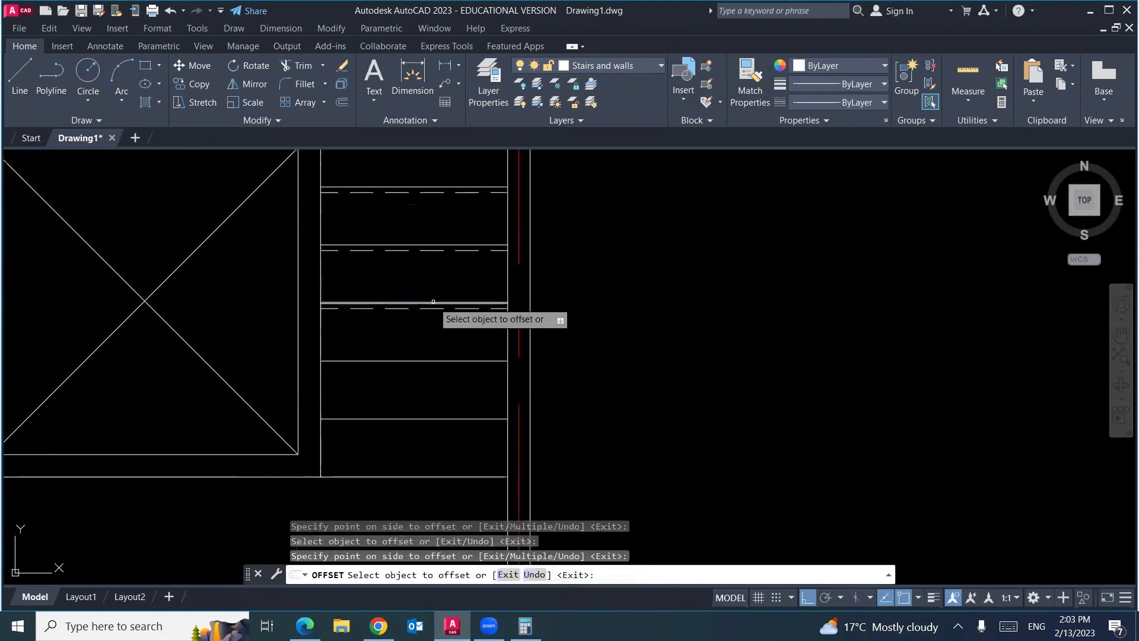
click(438, 308)
click(442, 375)
click(442, 366)
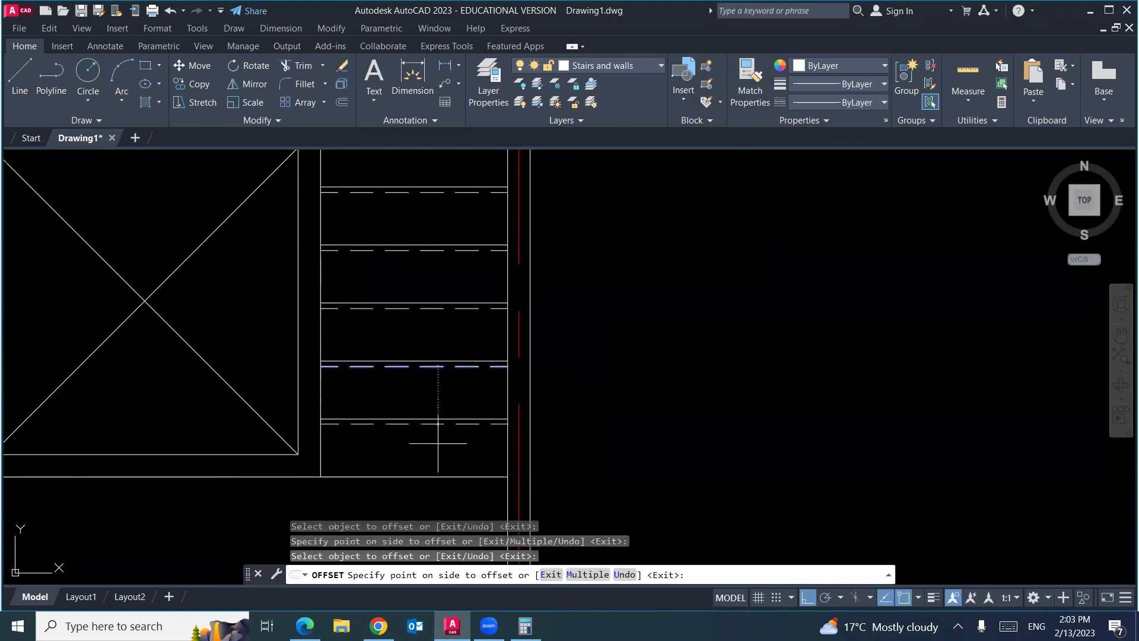
click(444, 433)
click(442, 424)
click(451, 469)
key(Escape)
Make Columns the current layer and draw a 0.5 by 0.25 column rectangle in the empty space right of the plan
scroll(467, 412, down, 5)
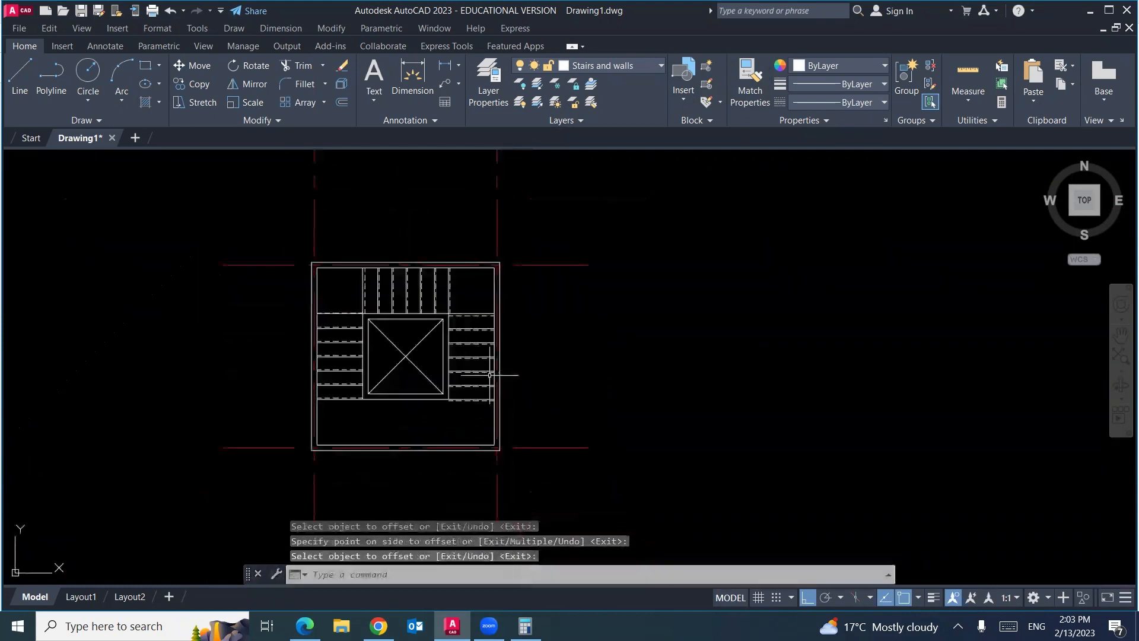
middle_drag(559, 362, 486, 334)
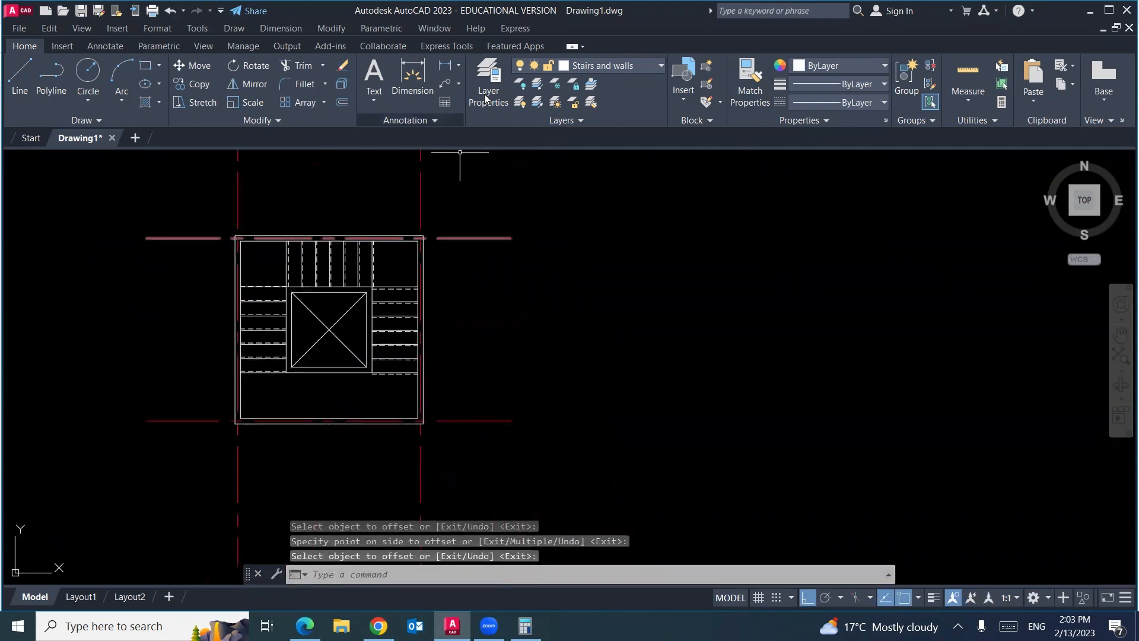
click(661, 65)
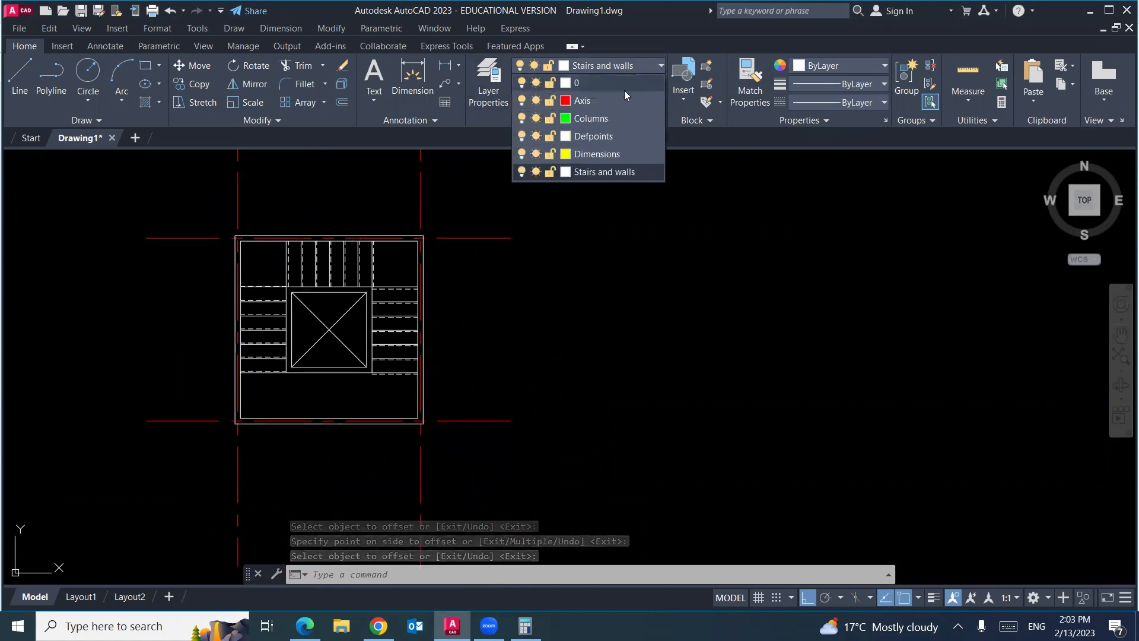
click(607, 117)
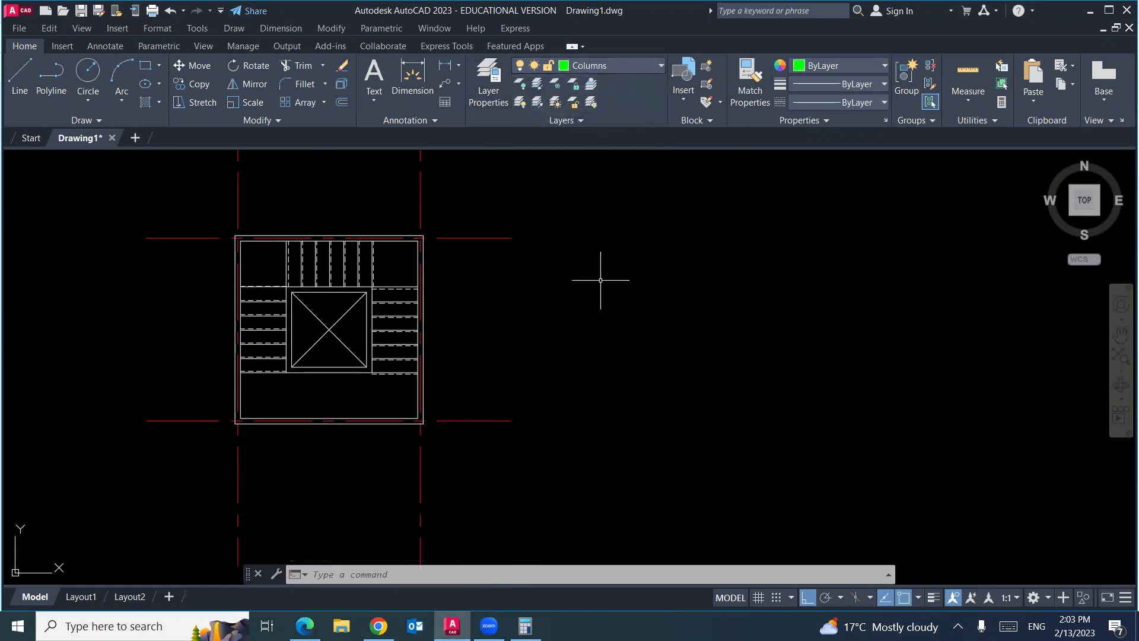
text(rec)
key(Return)
click(511, 328)
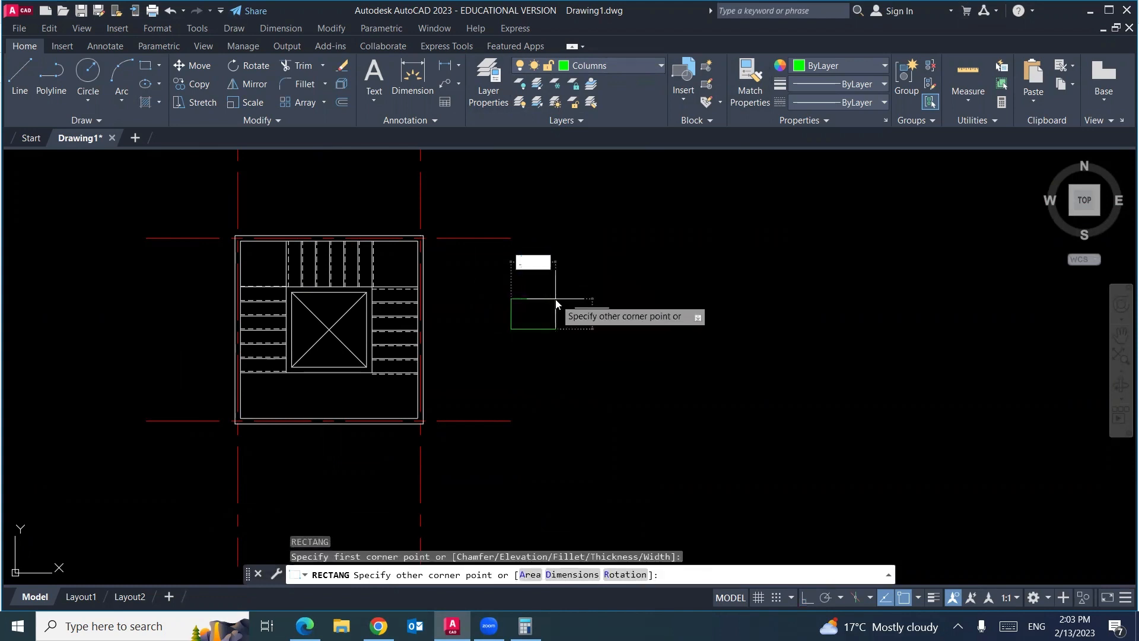
text(.5,.25)
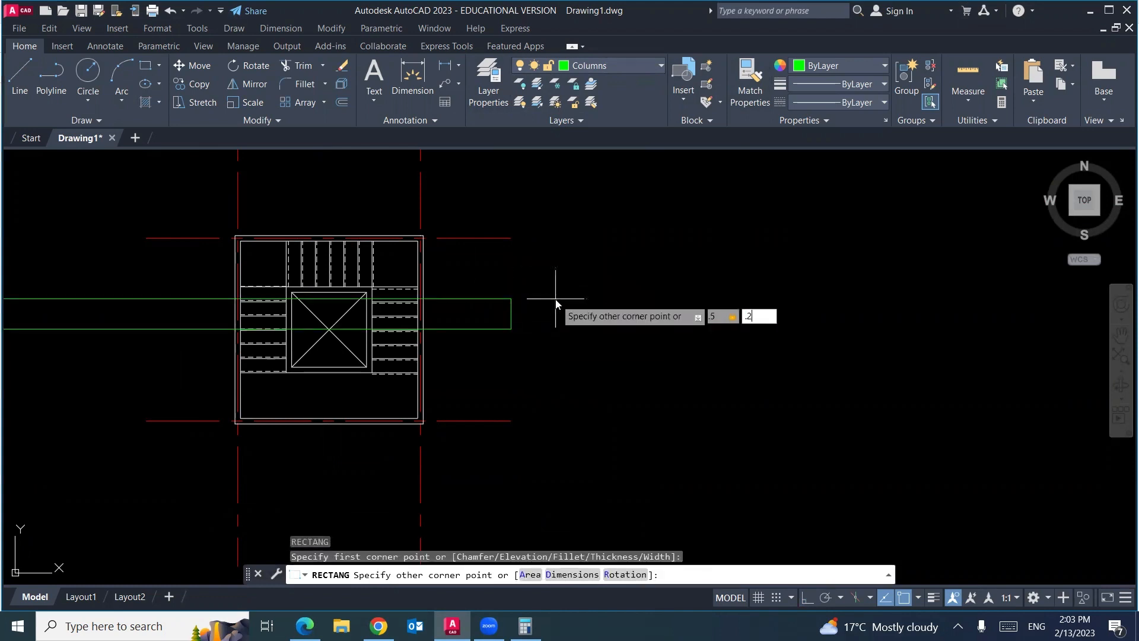
key(Return)
Hatch the inside of the column rectangle with the diagonal-line pattern at scale 0.5
scroll(525, 325, up, 4)
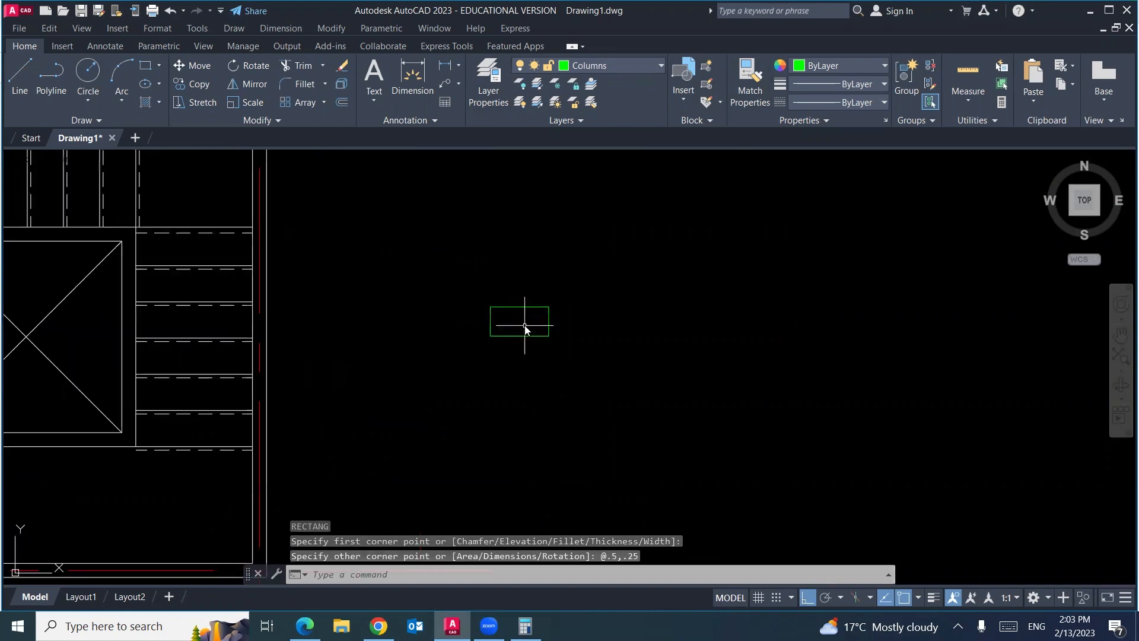
text(h)
key(Return)
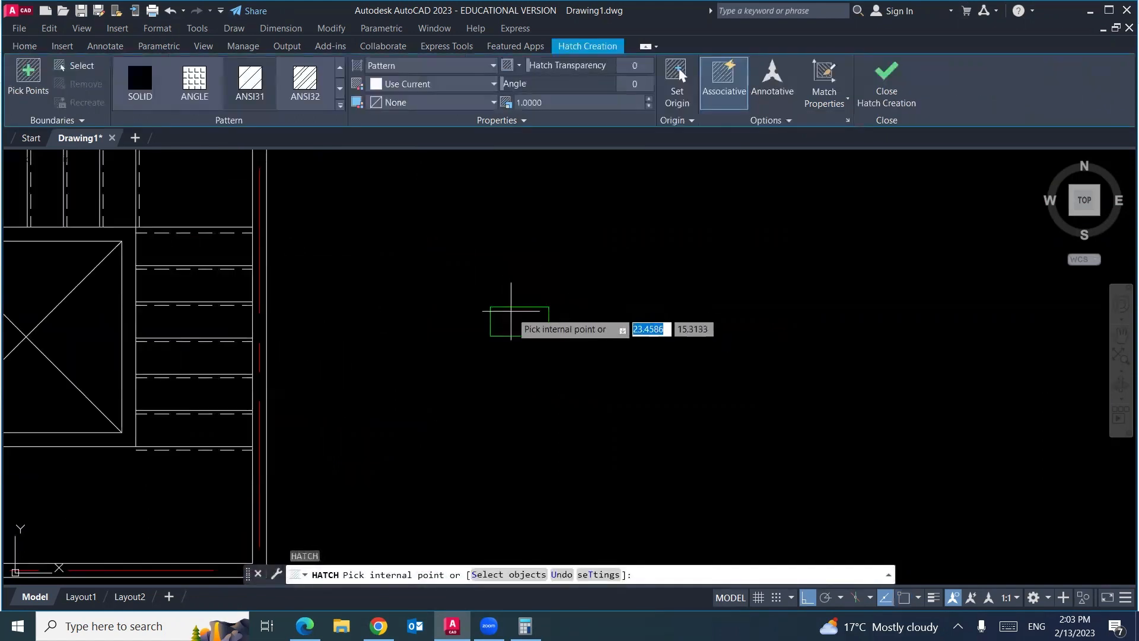
click(519, 324)
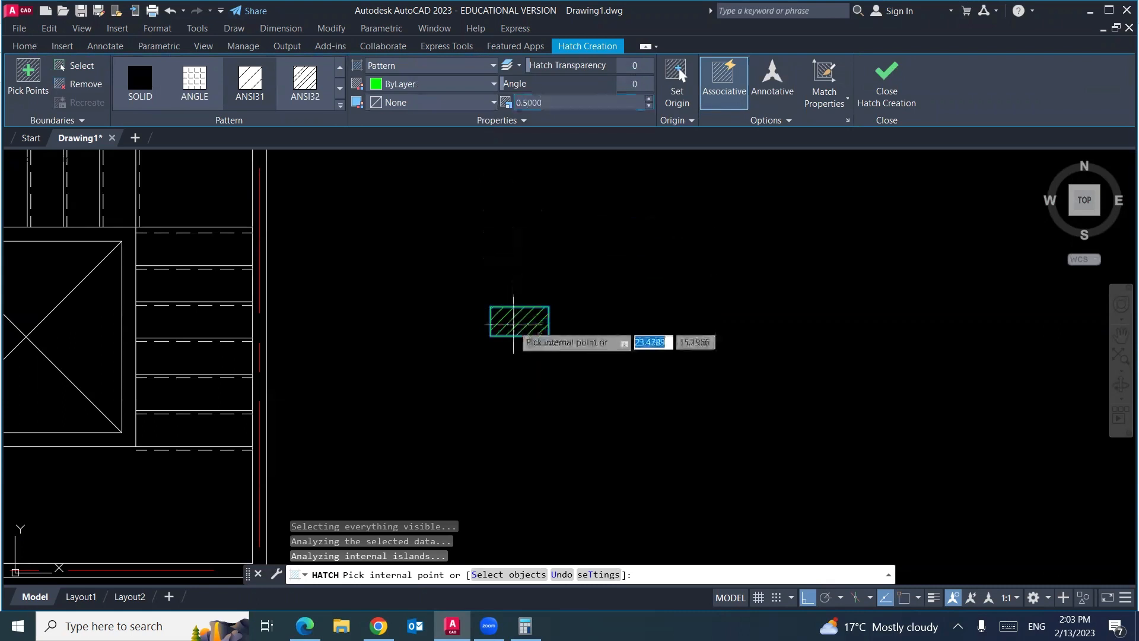
key(Return)
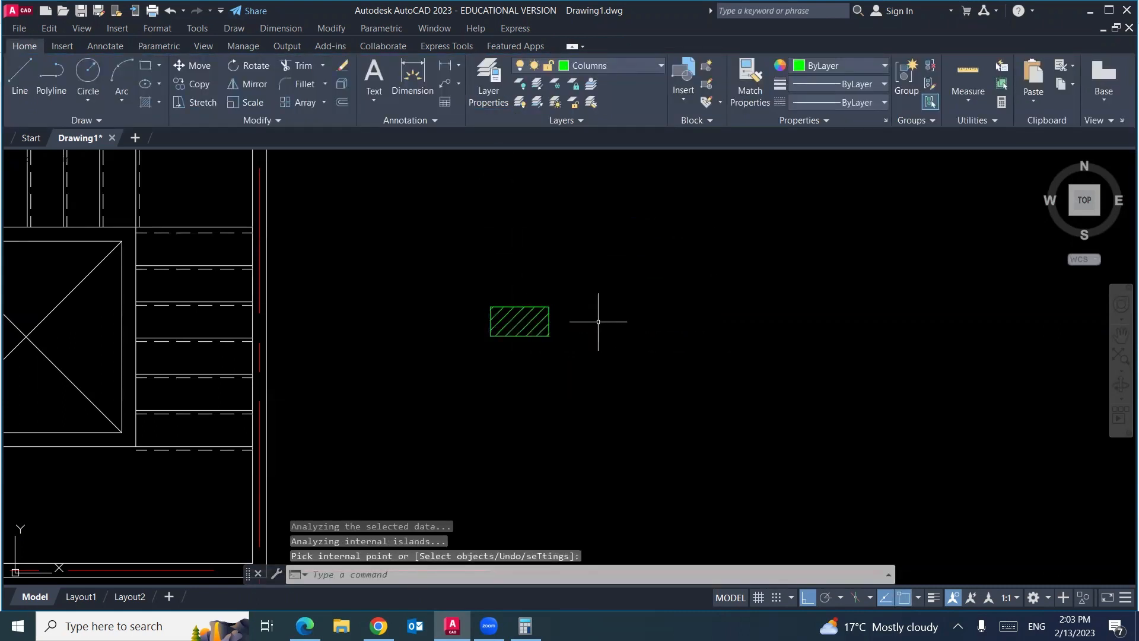
Move the hatched column by its lower-left corner onto the outer lower-left corner of the stair walls, with Ortho turned off
text(m)
key(Return)
click(572, 291)
click(484, 333)
key(Return)
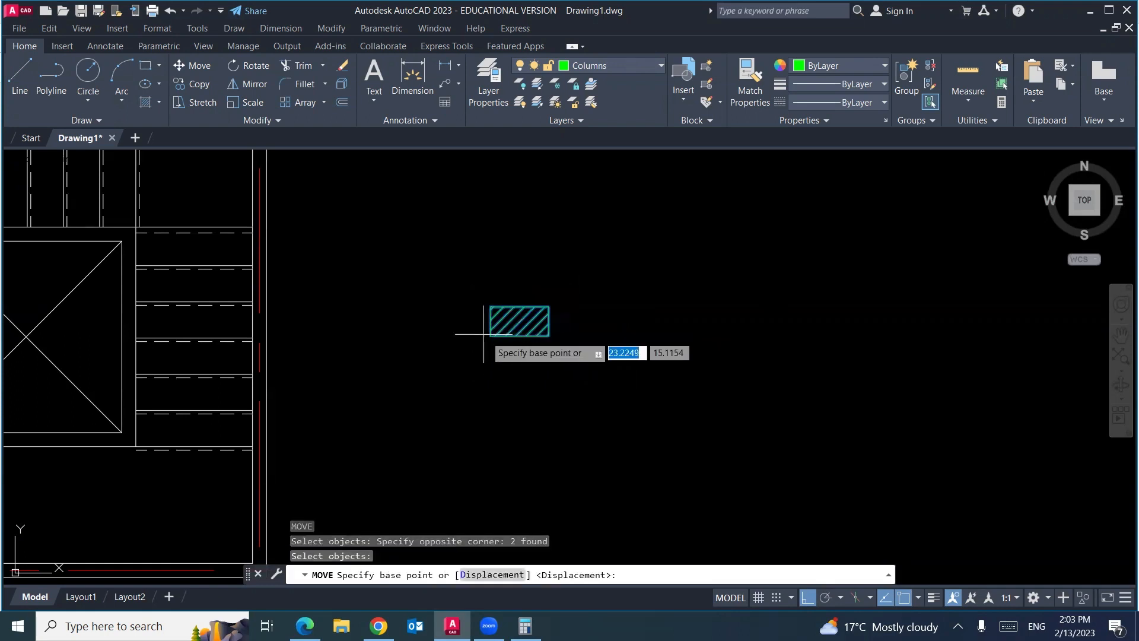
click(490, 336)
scroll(368, 291, down, 4)
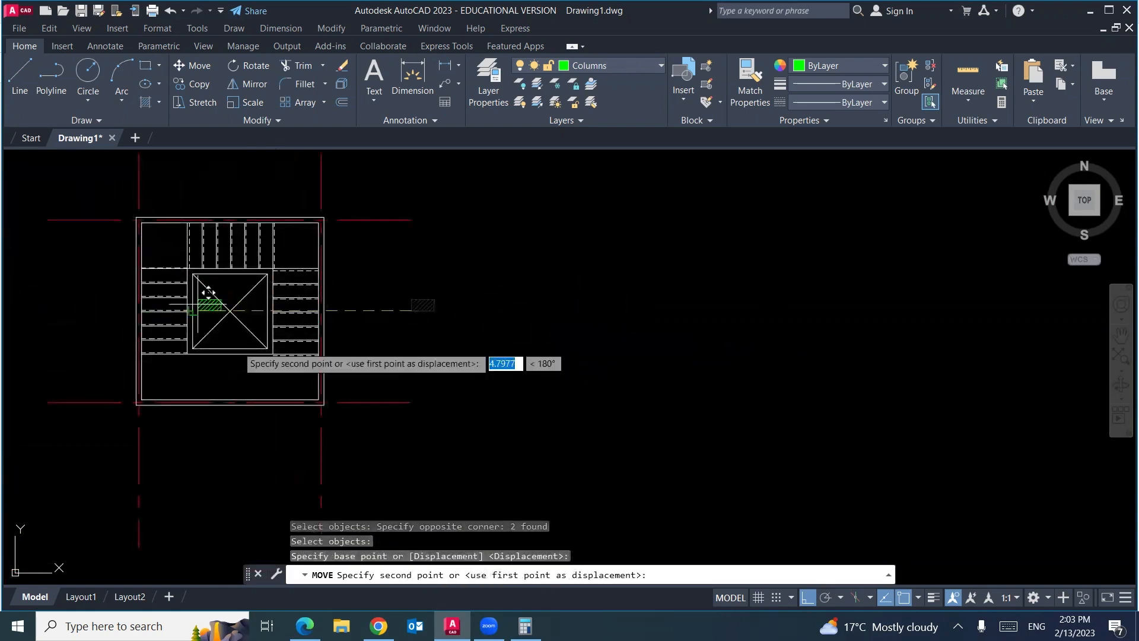
click(804, 599)
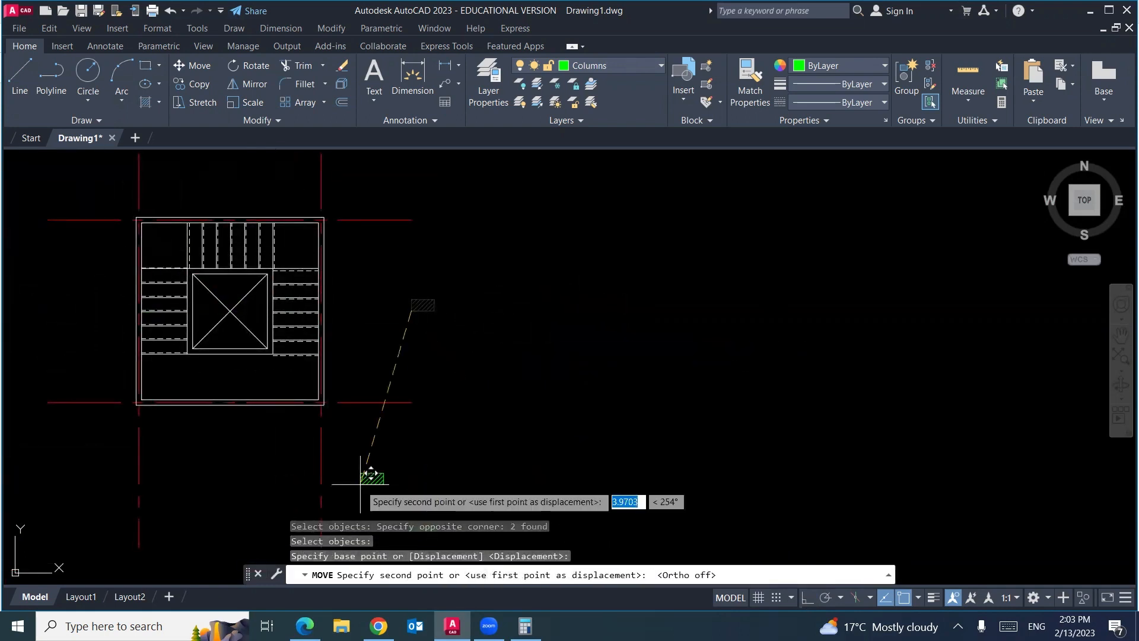
click(137, 404)
scroll(215, 434, up, 4)
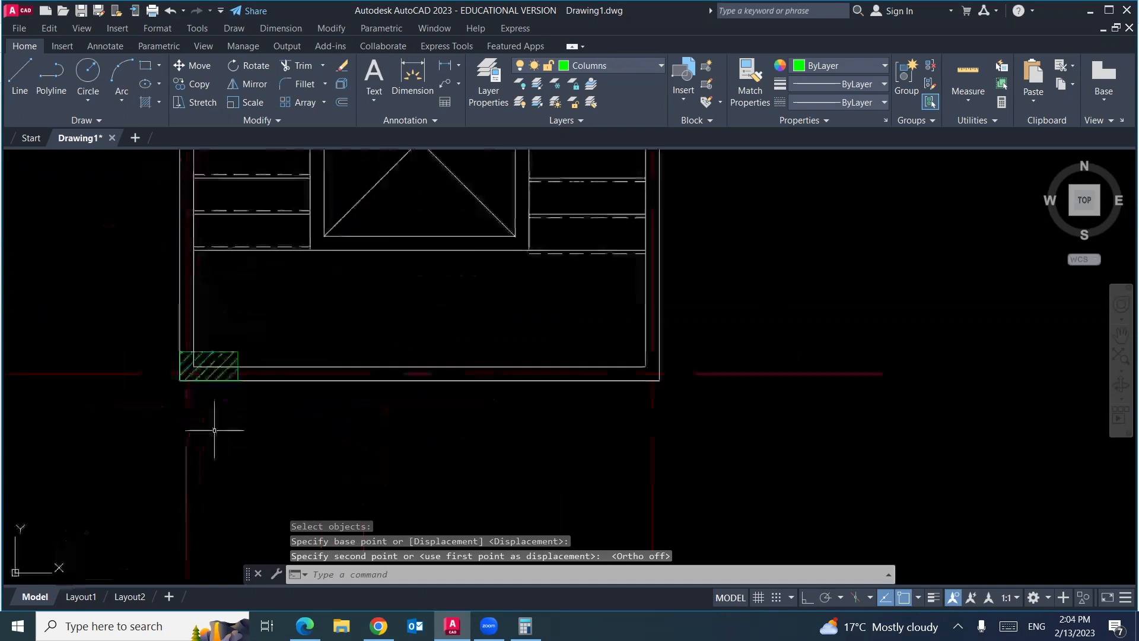
Copy the hatched column from its lower-right corner to the outer lower-right corner of the stair walls
text(Co)
key(Return)
click(242, 344)
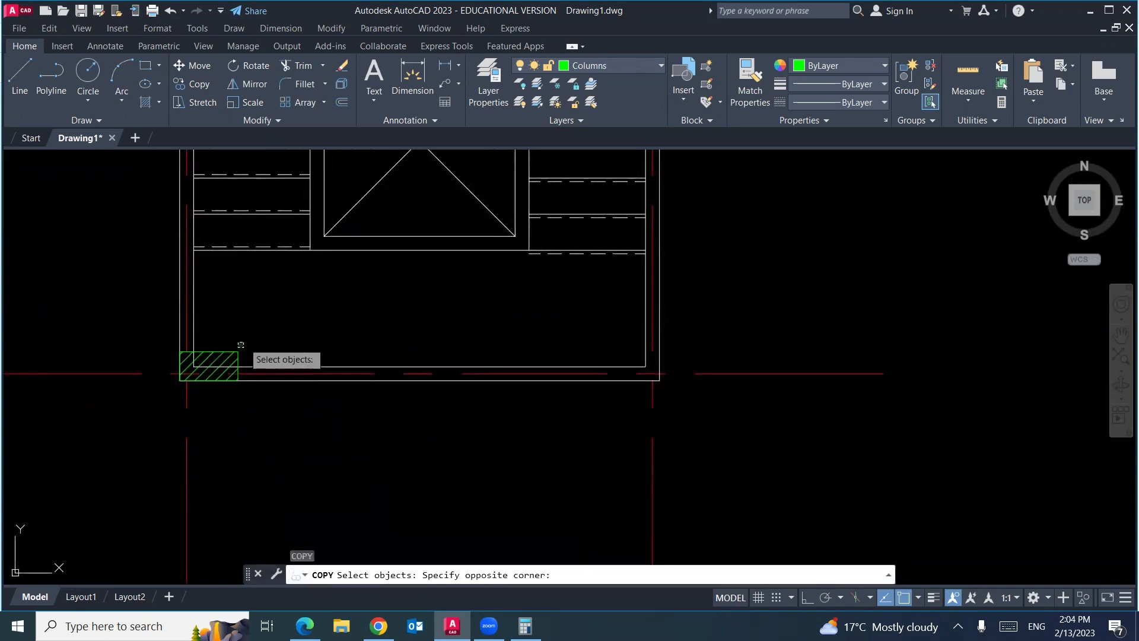
click(229, 358)
key(Return)
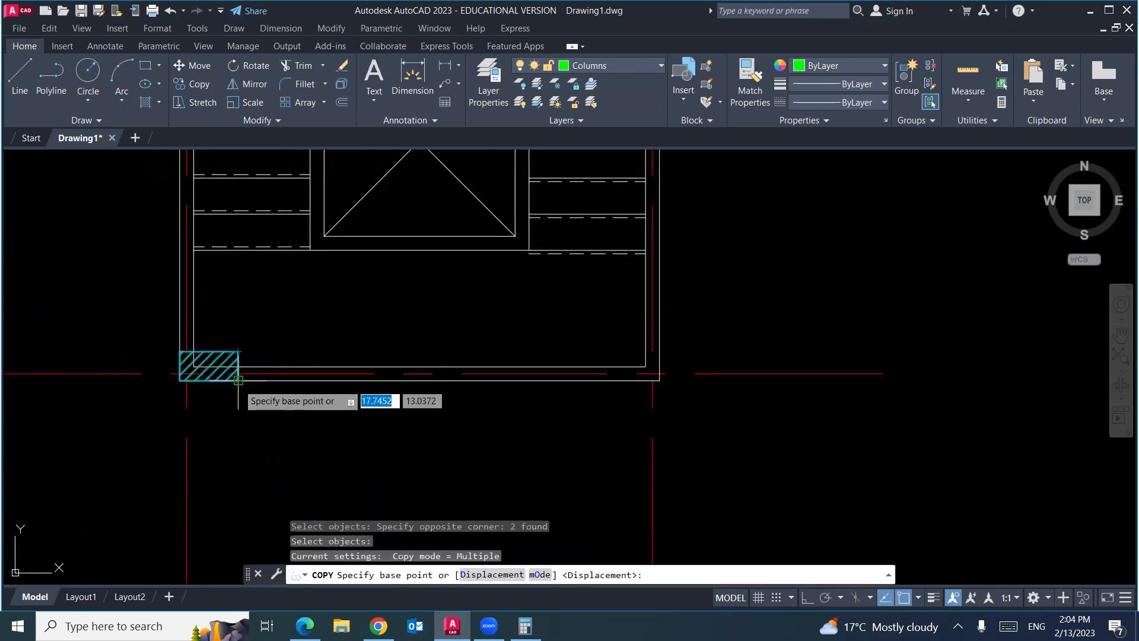
click(238, 380)
click(660, 381)
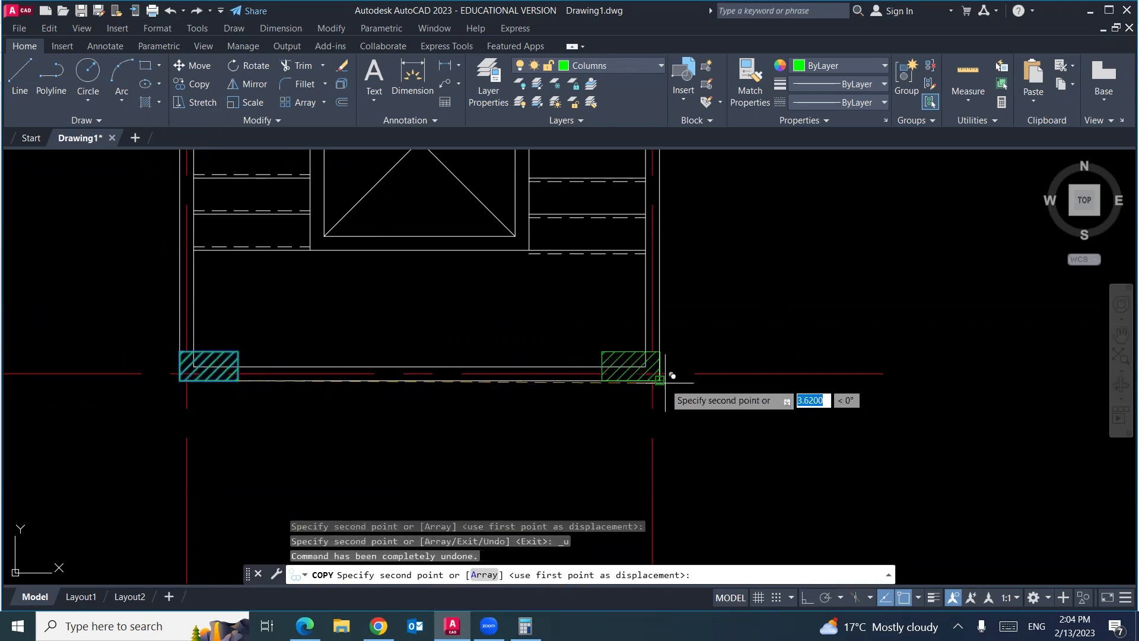
key(ctrl+z)
scroll(550, 428, down, 2)
key(Escape)
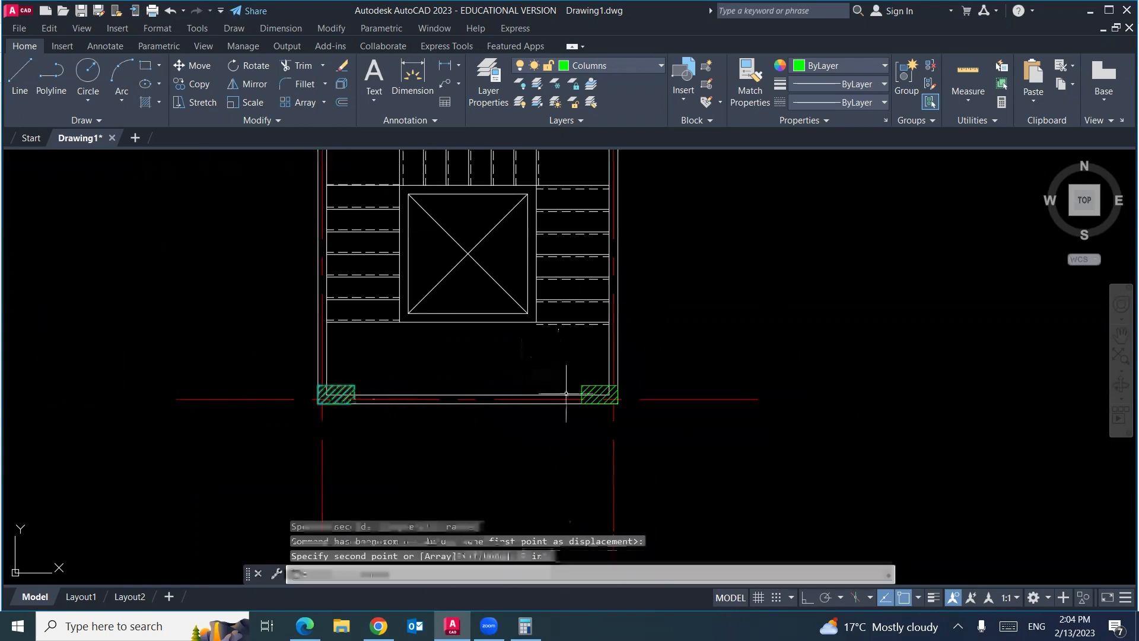
Copy the lower-right column from its upper-right corner to the outer upper-right corner of the stair walls
key(space)
click(566, 416)
click(627, 381)
key(Return)
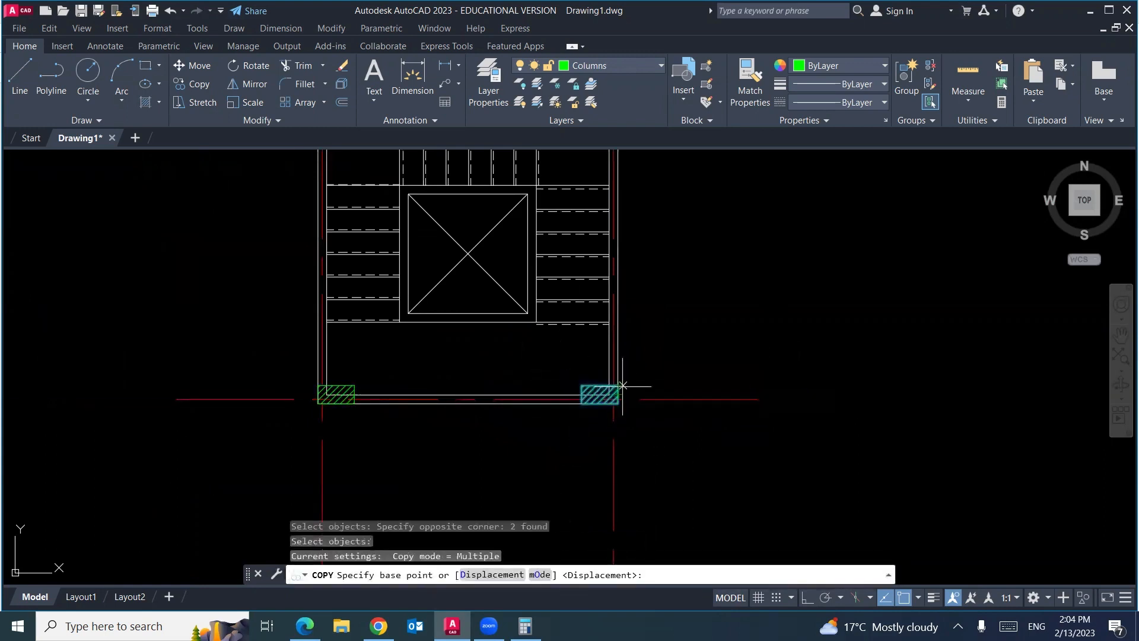
click(620, 393)
middle_drag(649, 287, 633, 380)
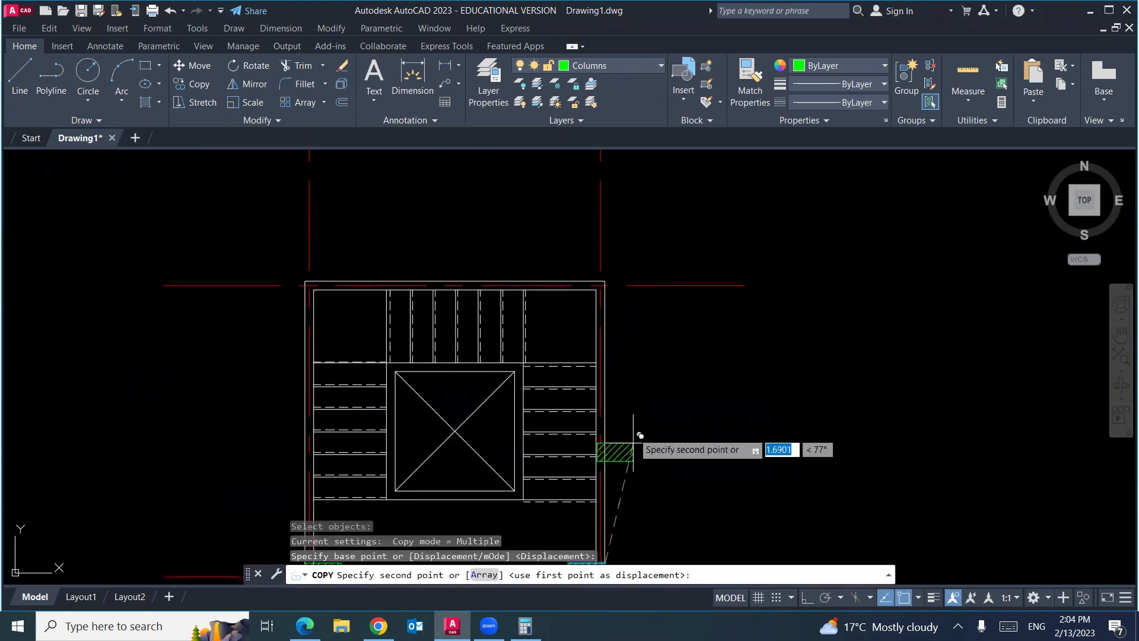
click(604, 282)
key(Return)
Copy the upper-right column from its upper-left corner to the outer upper-left corner of the stair walls
key(space)
click(552, 310)
click(601, 260)
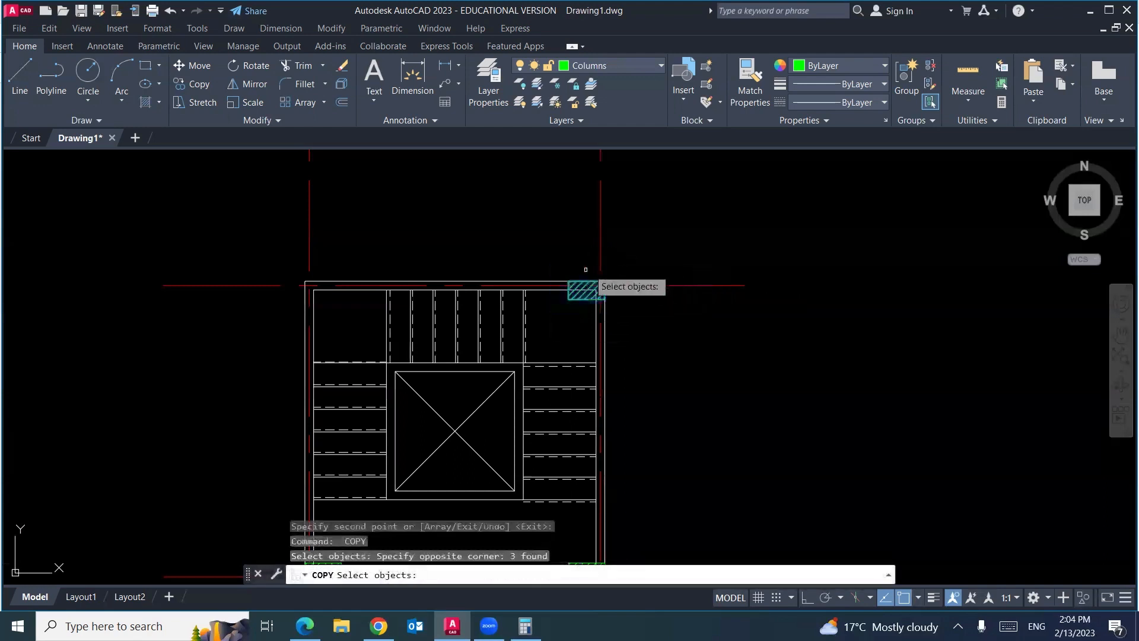
key(Return)
click(568, 282)
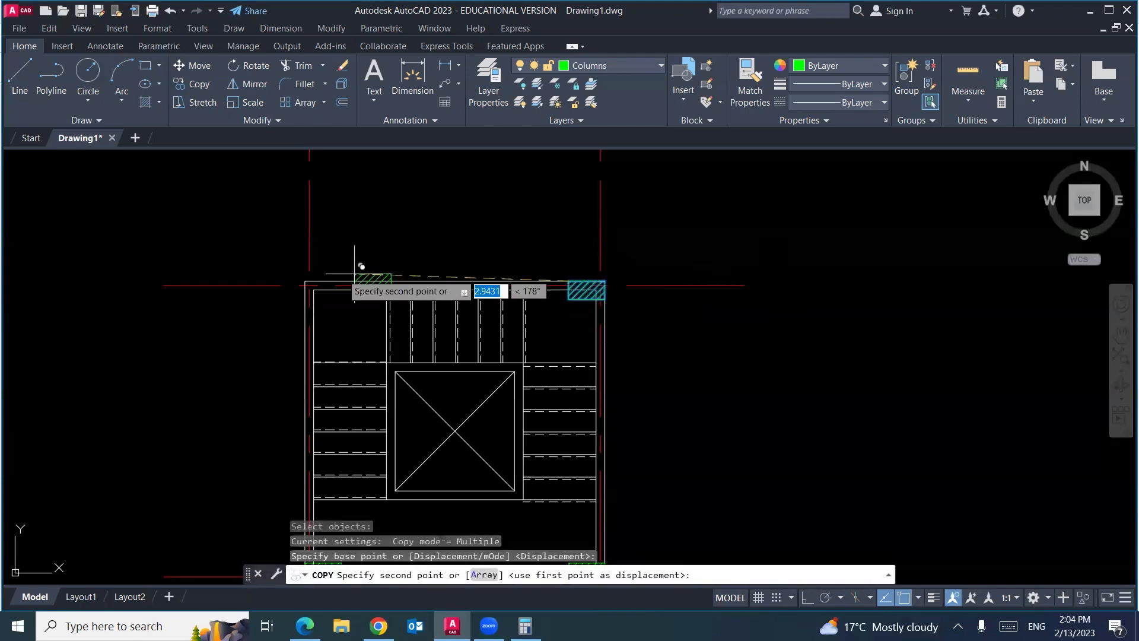
click(305, 282)
key(Return)
scroll(386, 332, down, 4)
scroll(369, 384, up, 3)
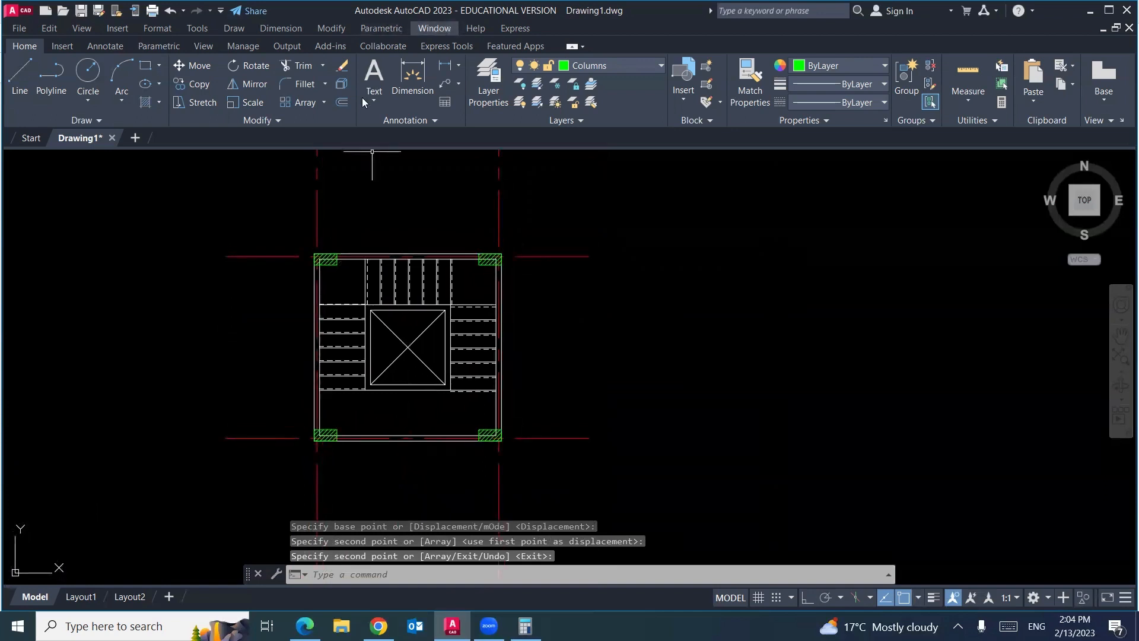
Make Dimensions the current layer and add a linear dimension between the two vertical axes above the plan
click(617, 65)
click(599, 152)
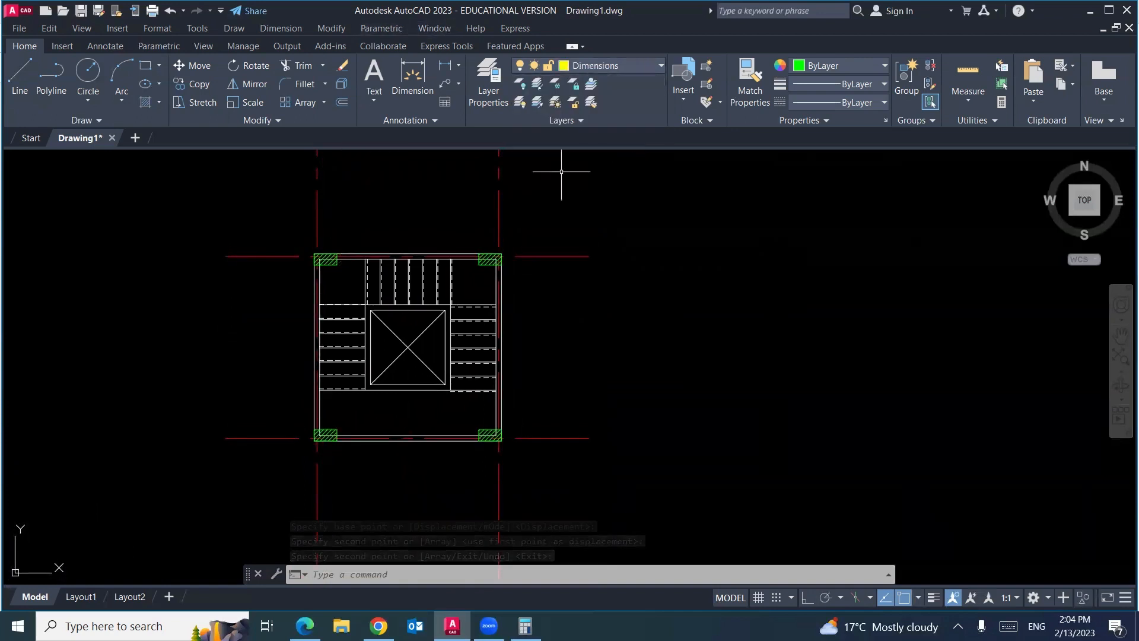
click(281, 28)
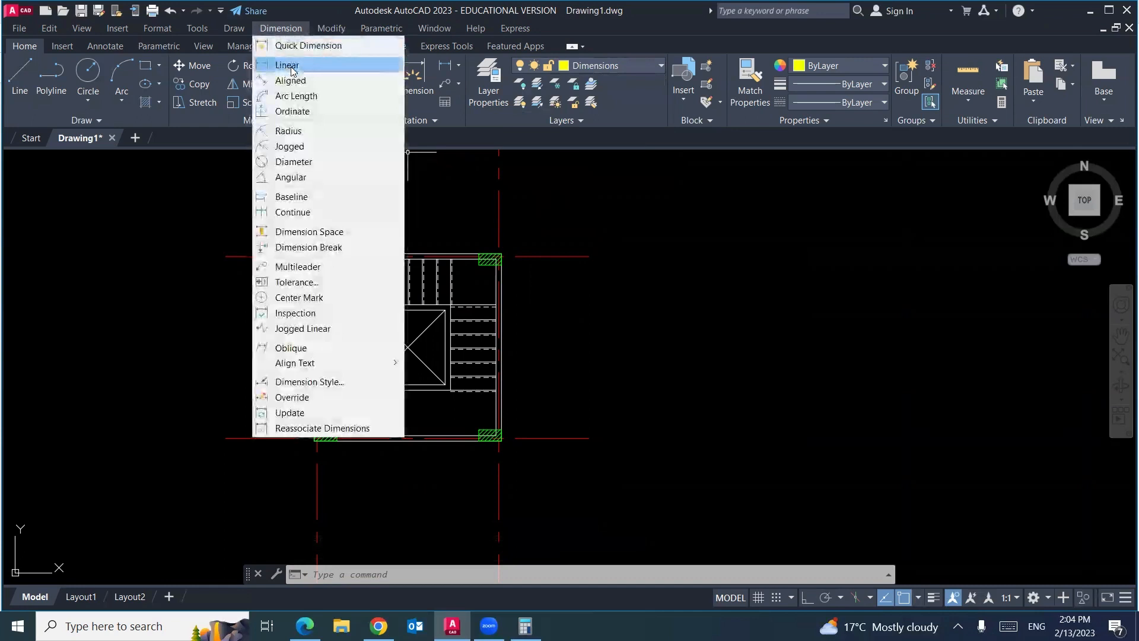
click(280, 68)
click(499, 214)
click(318, 214)
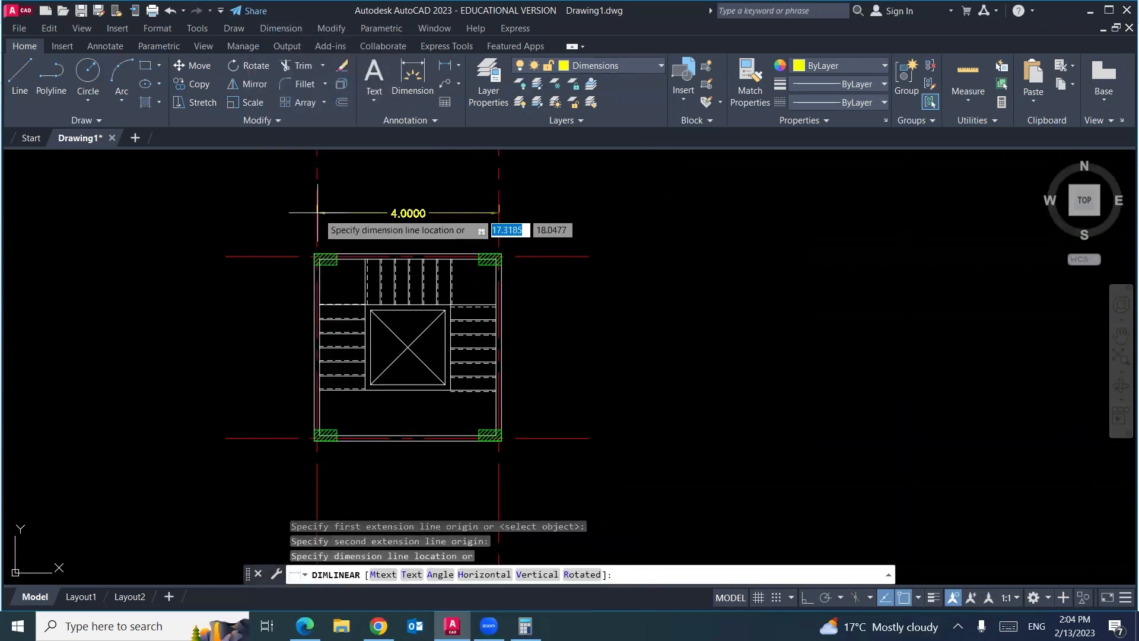
click(343, 215)
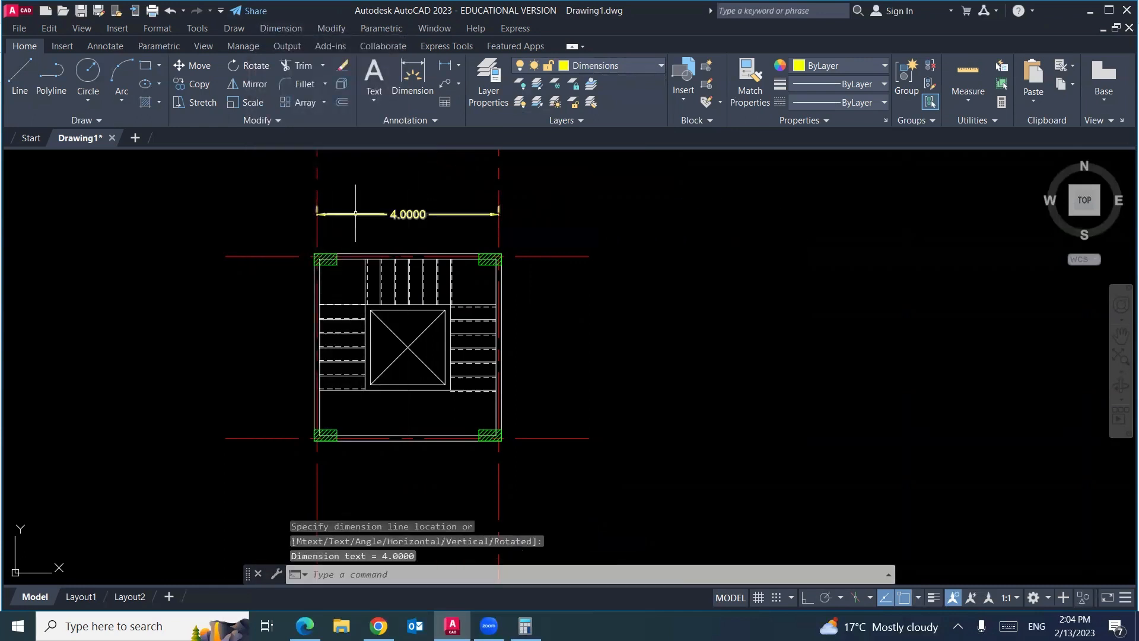
Set the text height of the dimension above the plan to 0.25 in its properties
click(350, 214)
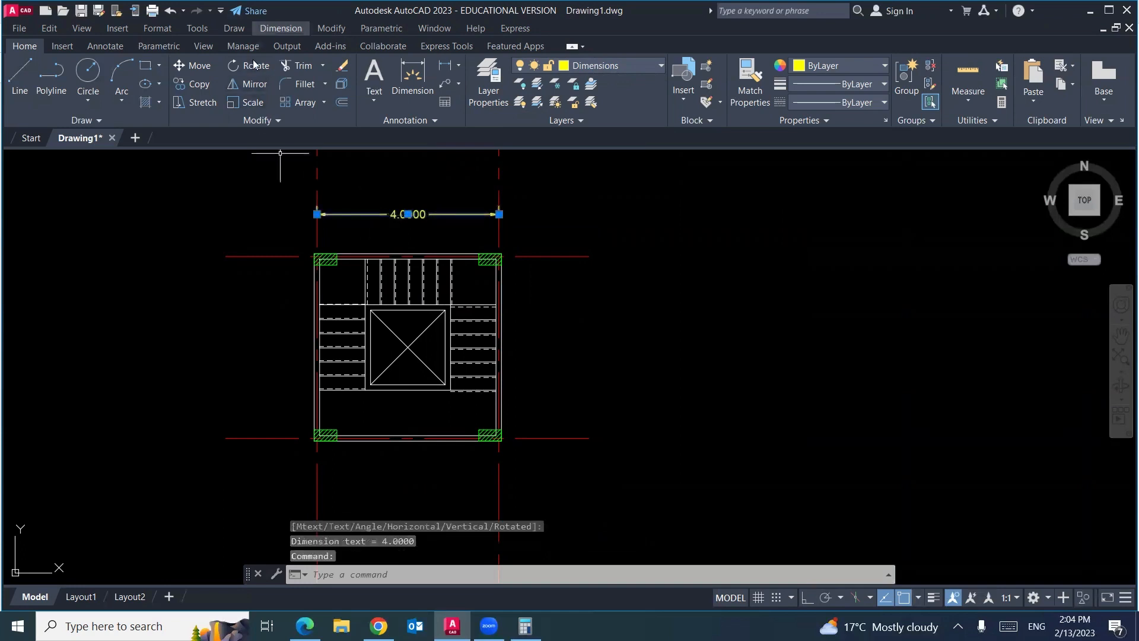
click(337, 46)
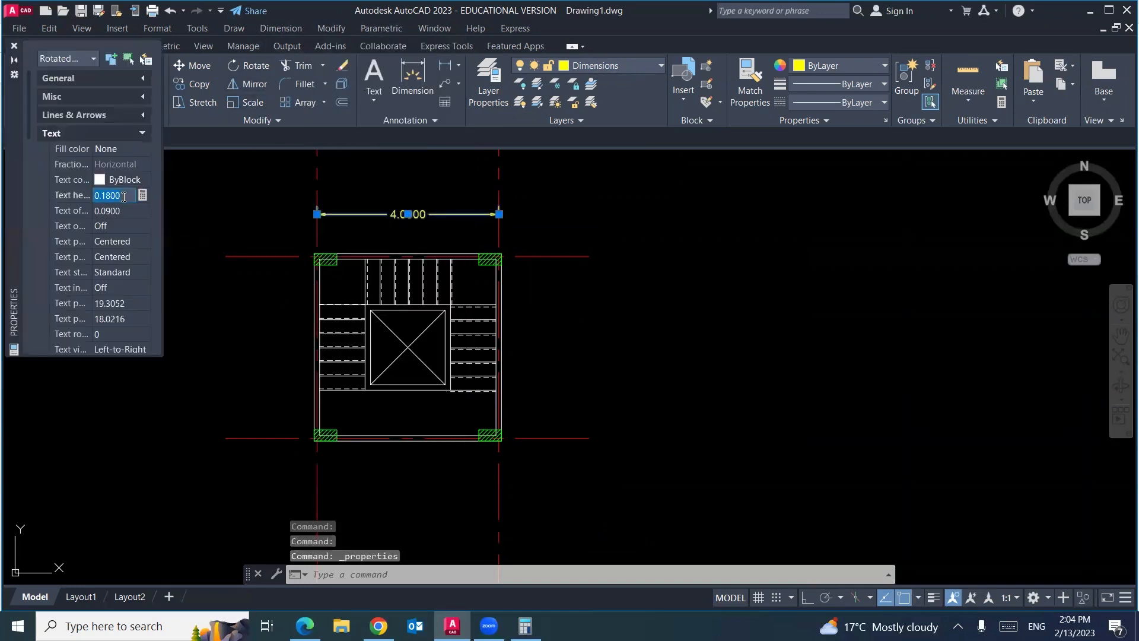
text(5)
key(Tab)
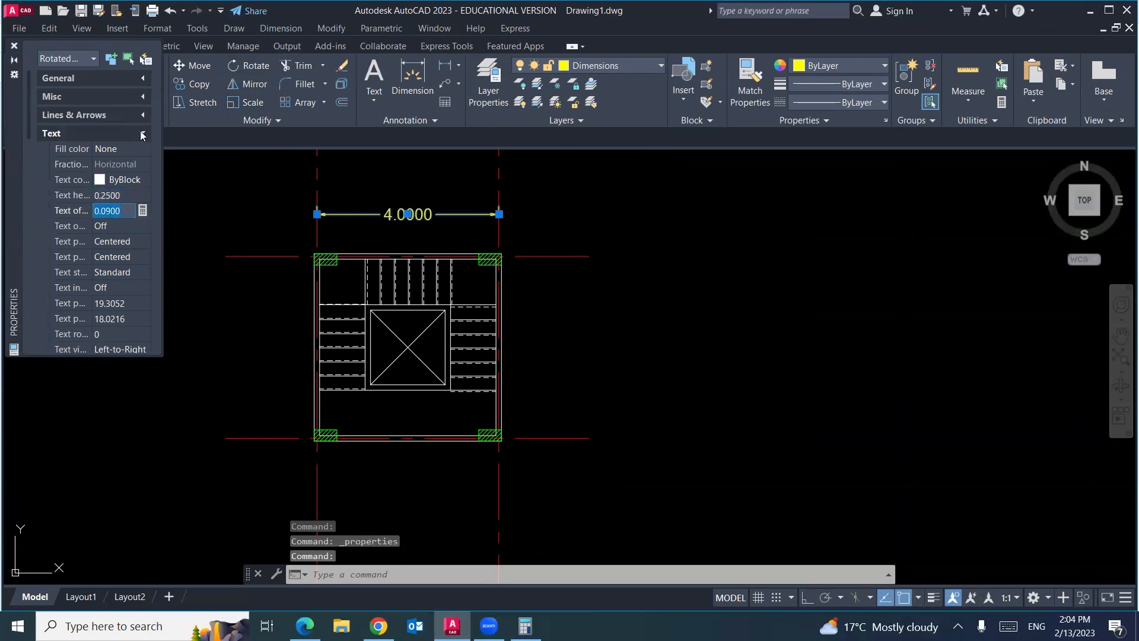
Set the primary units precision of the dimension above the plan to 0.00
click(143, 136)
scroll(124, 281, down, 4)
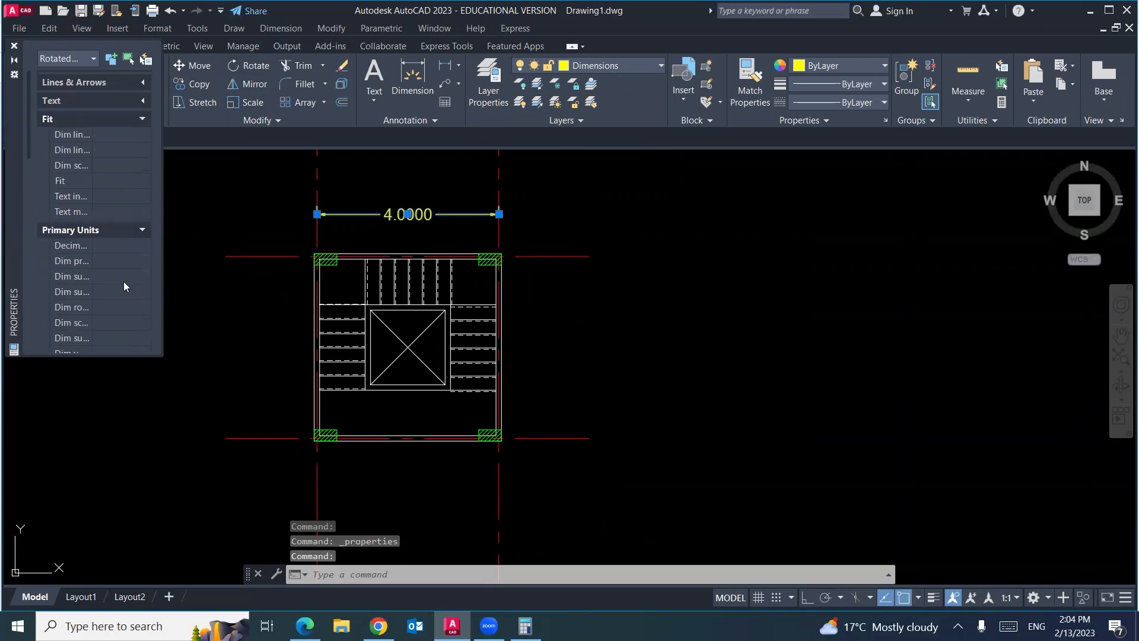
click(126, 327)
click(143, 328)
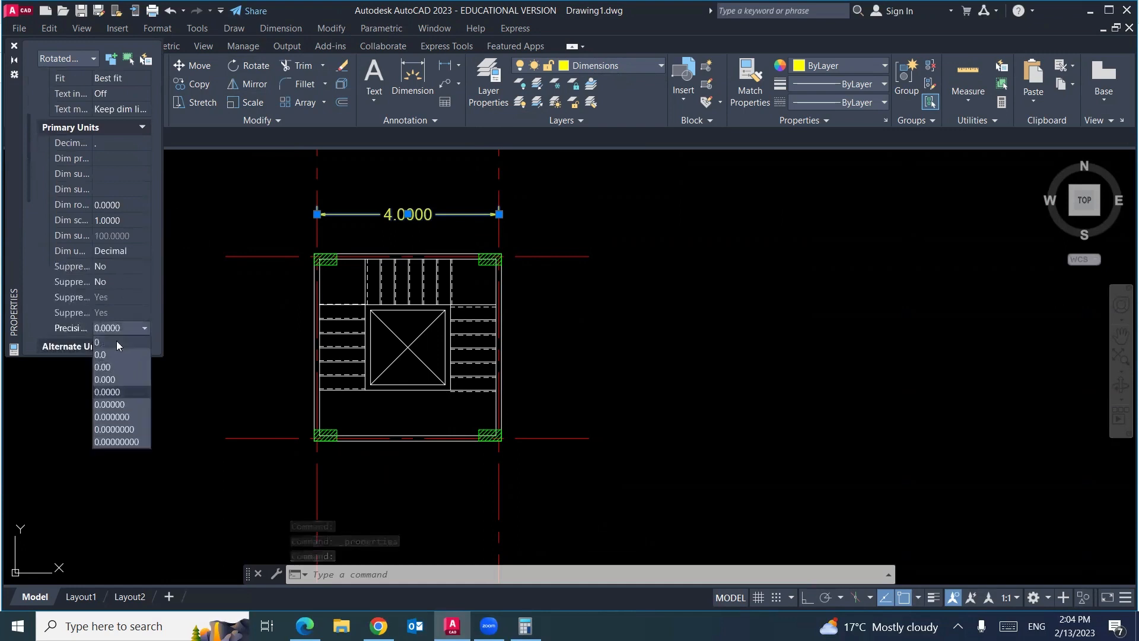
click(115, 367)
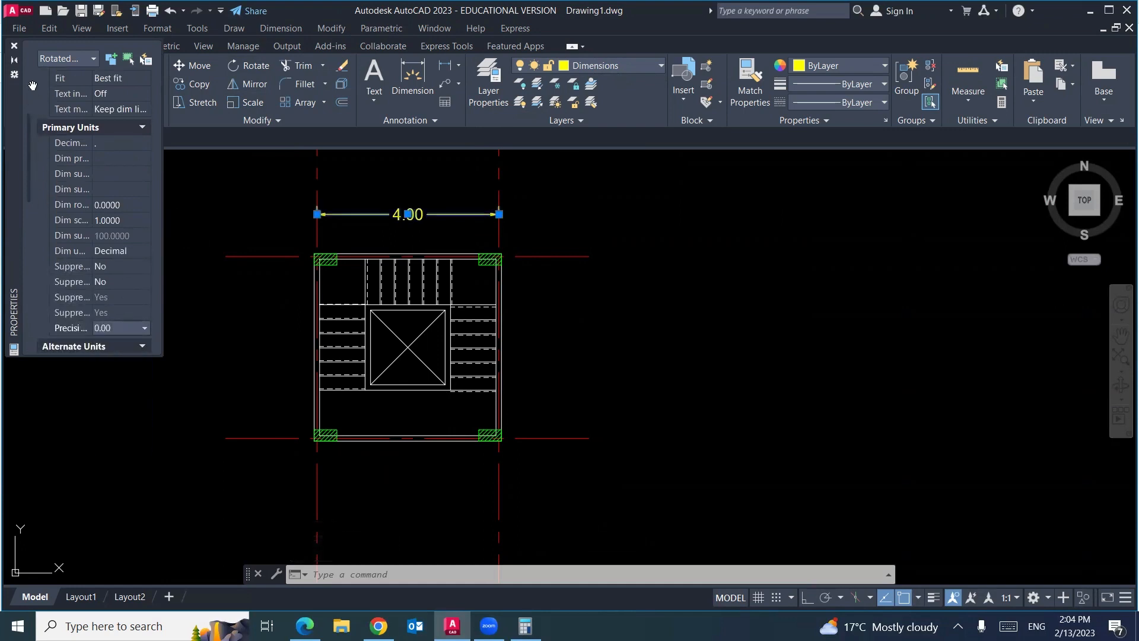
click(14, 47)
Add a vertical linear dimension between the two horizontal axes on the left side of the plan
scroll(279, 261, down, 2)
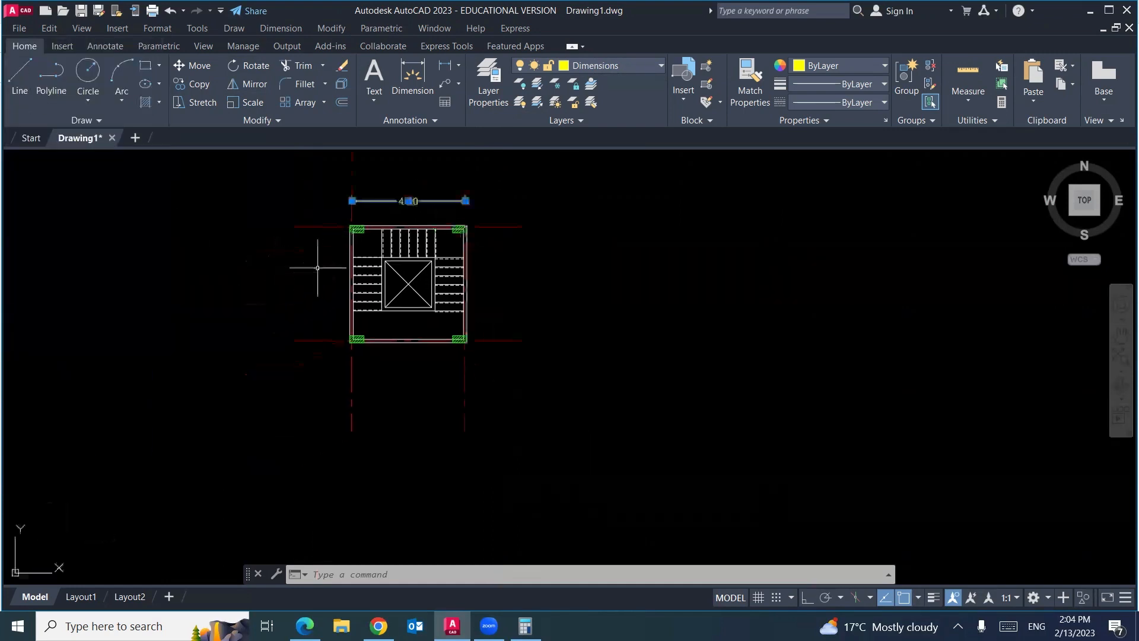
middle_drag(317, 268, 305, 297)
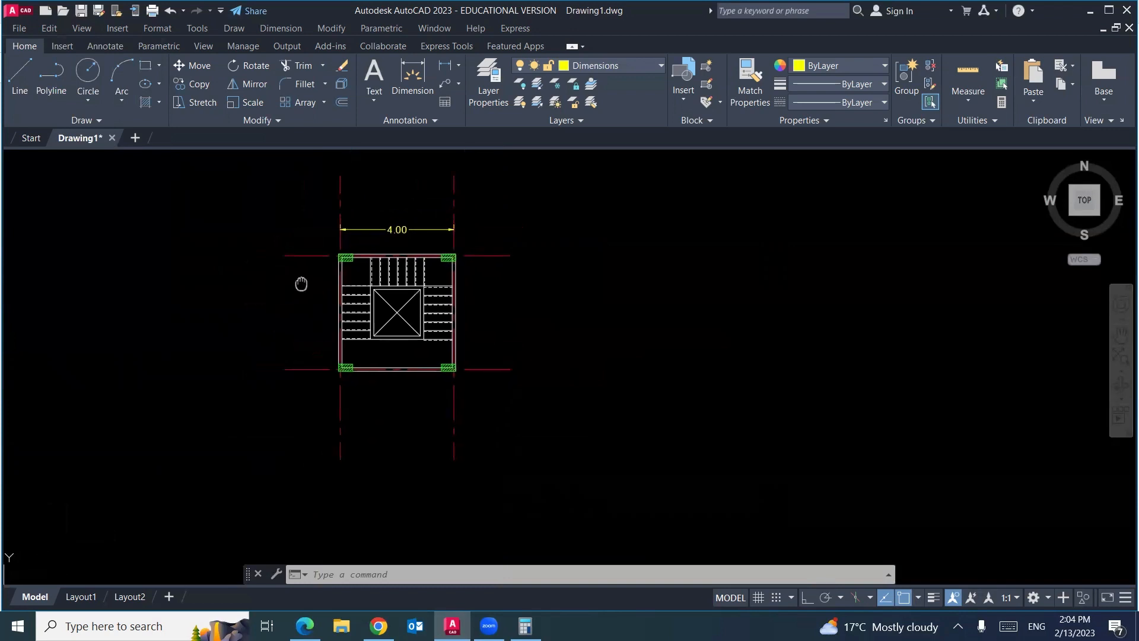
click(281, 28)
click(288, 64)
click(339, 256)
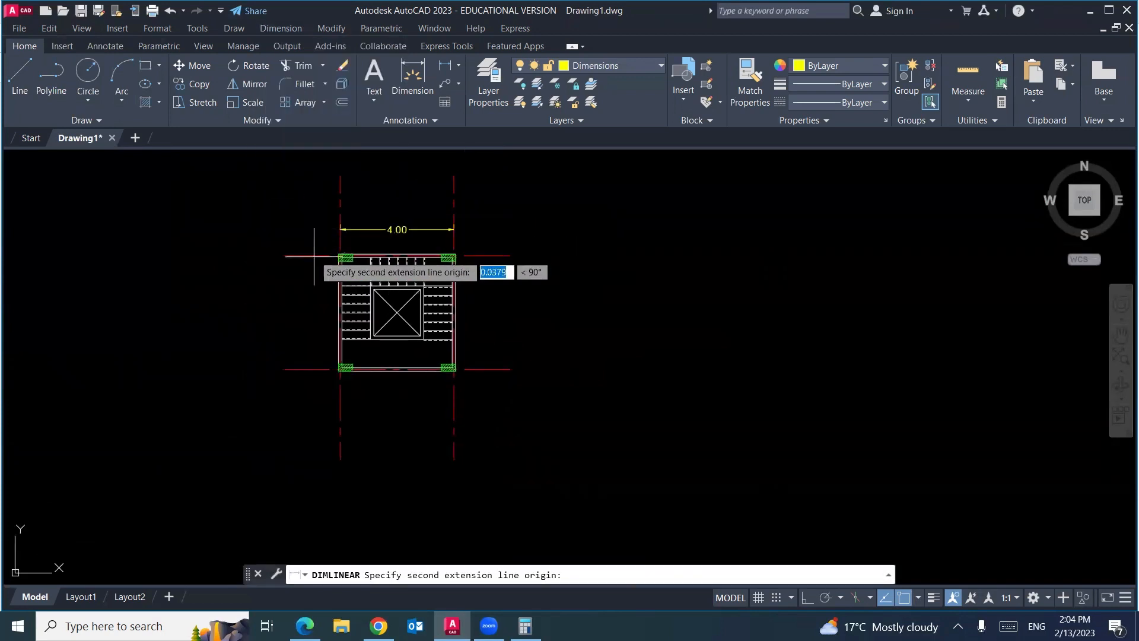
click(313, 369)
click(313, 366)
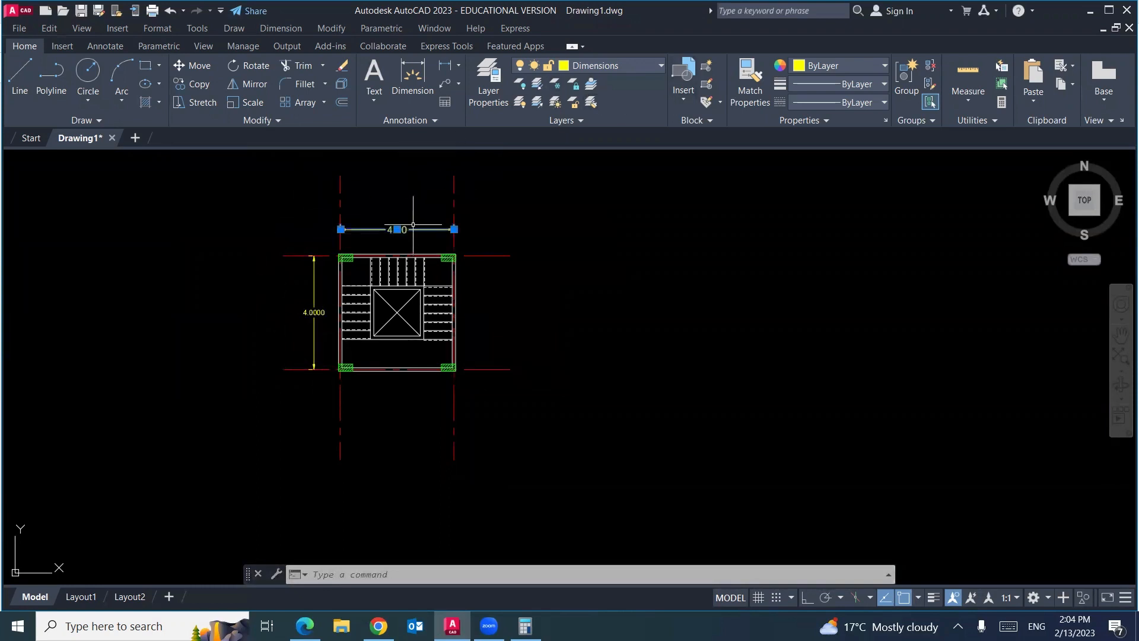
Match the properties of the horizontal dimension above the plan onto the vertical dimension beside it
click(751, 89)
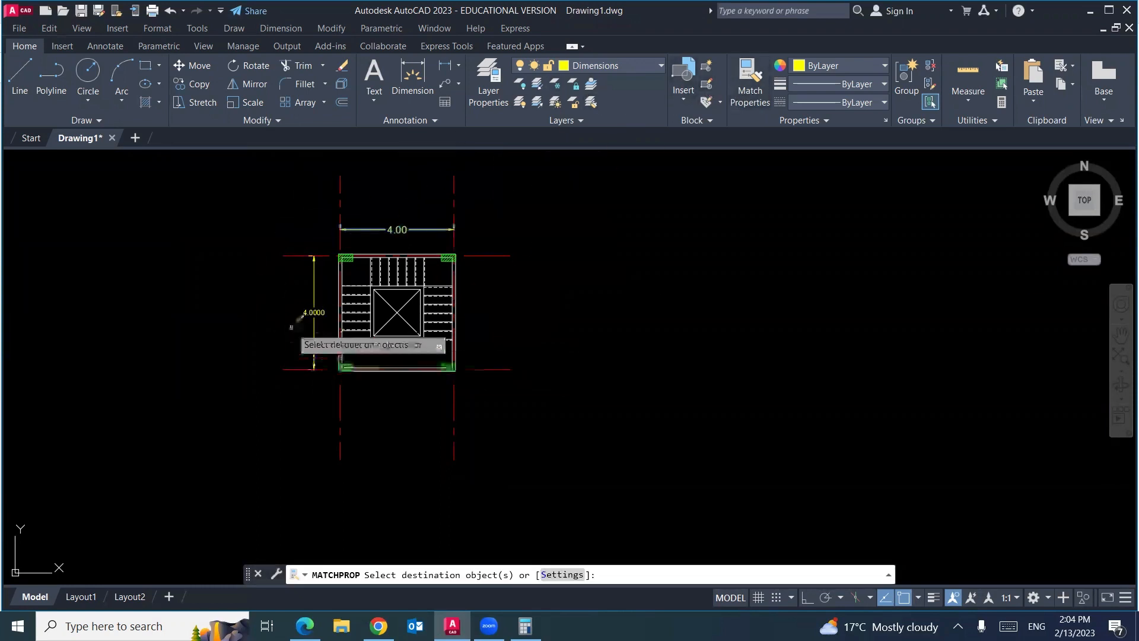
click(310, 313)
key(Escape)
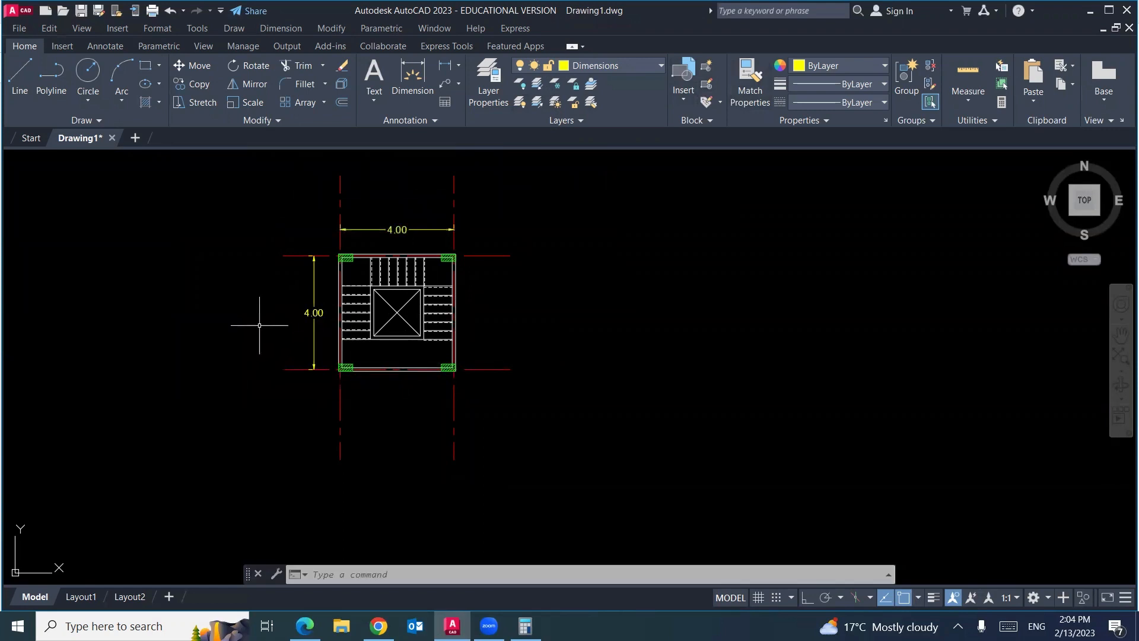
Switch to the lecture notes PDF in Edge and examine the two-flight stair plan of Exercise-13
middle_drag(265, 318, 225, 351)
scroll(254, 355, up, 2)
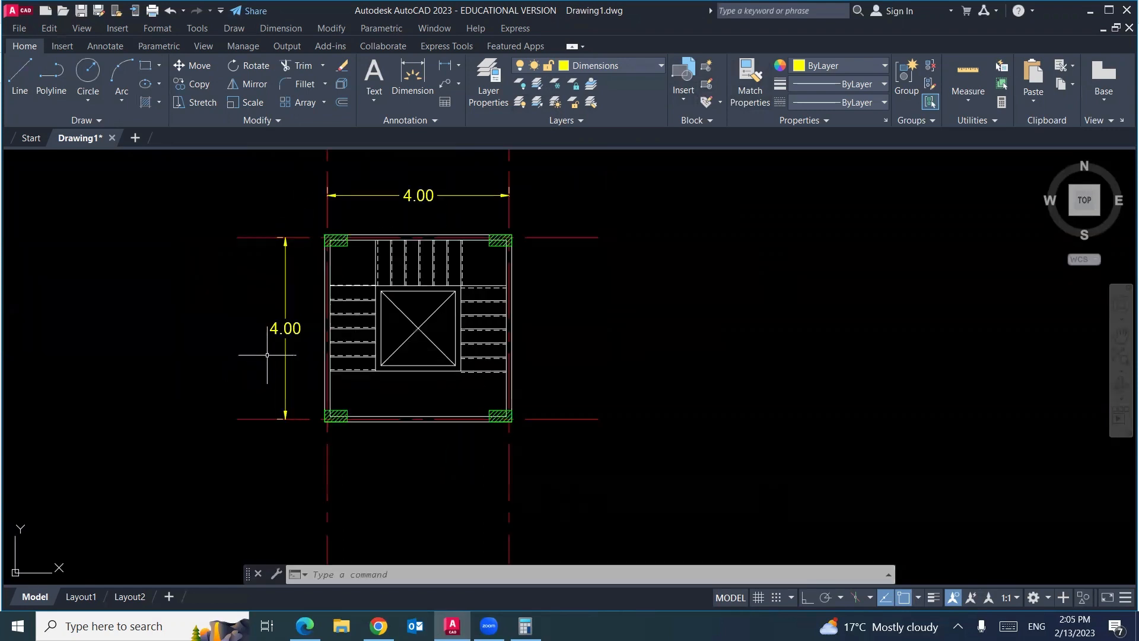
mouse_move(494, 348)
middle_down()
mouse_move(230, 366)
mouse_move(368, 357)
mouse_move(365, 375)
middle_up()
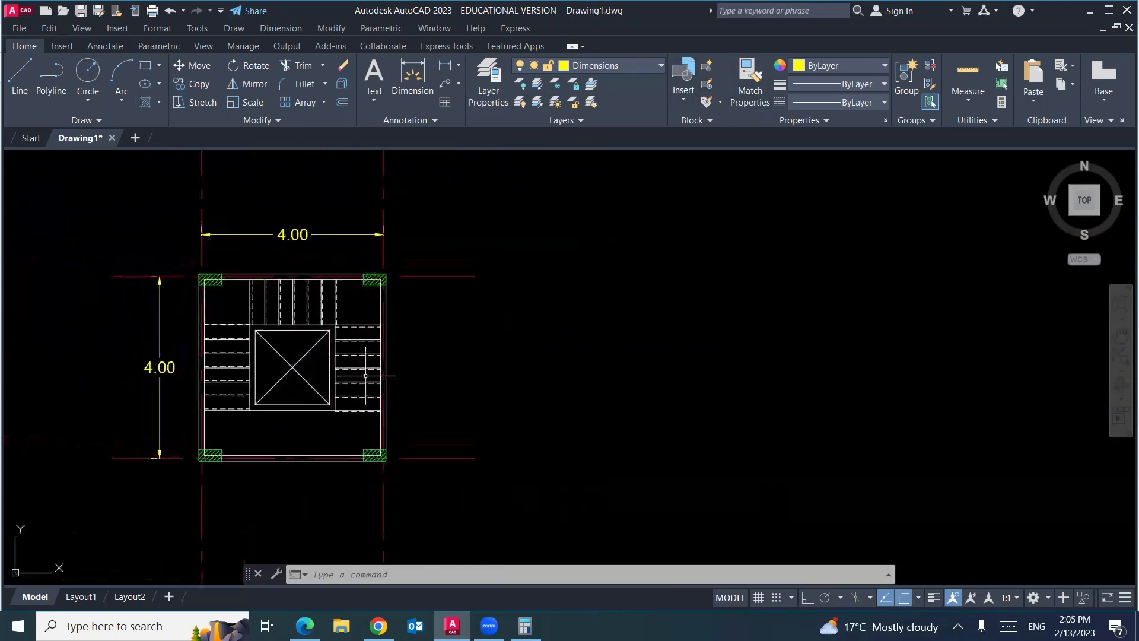
key(alt+Tab)
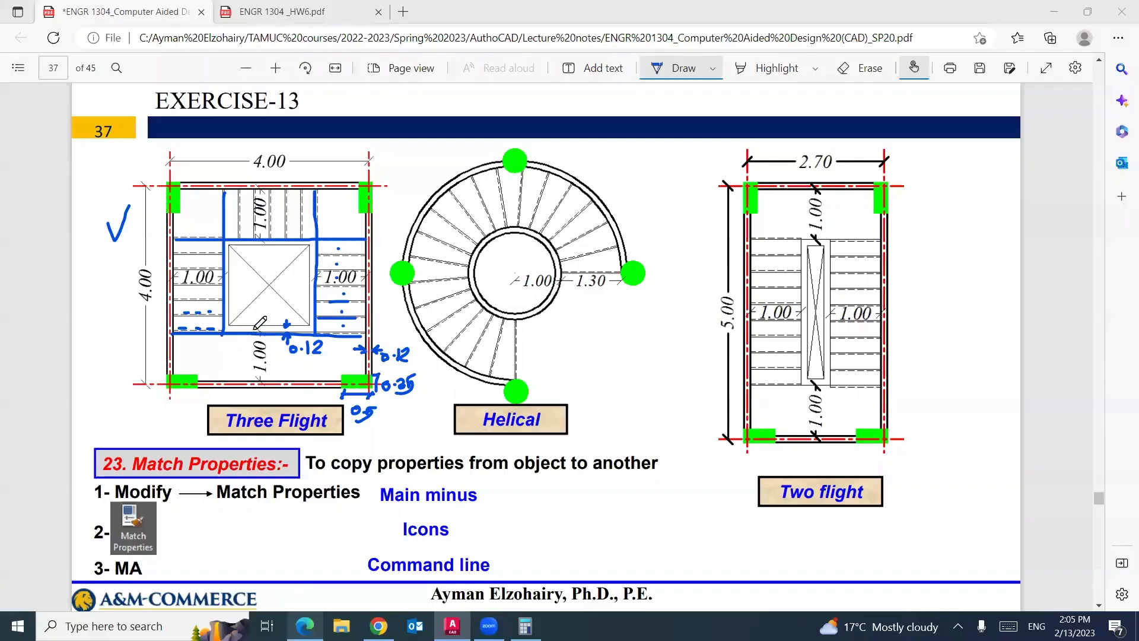
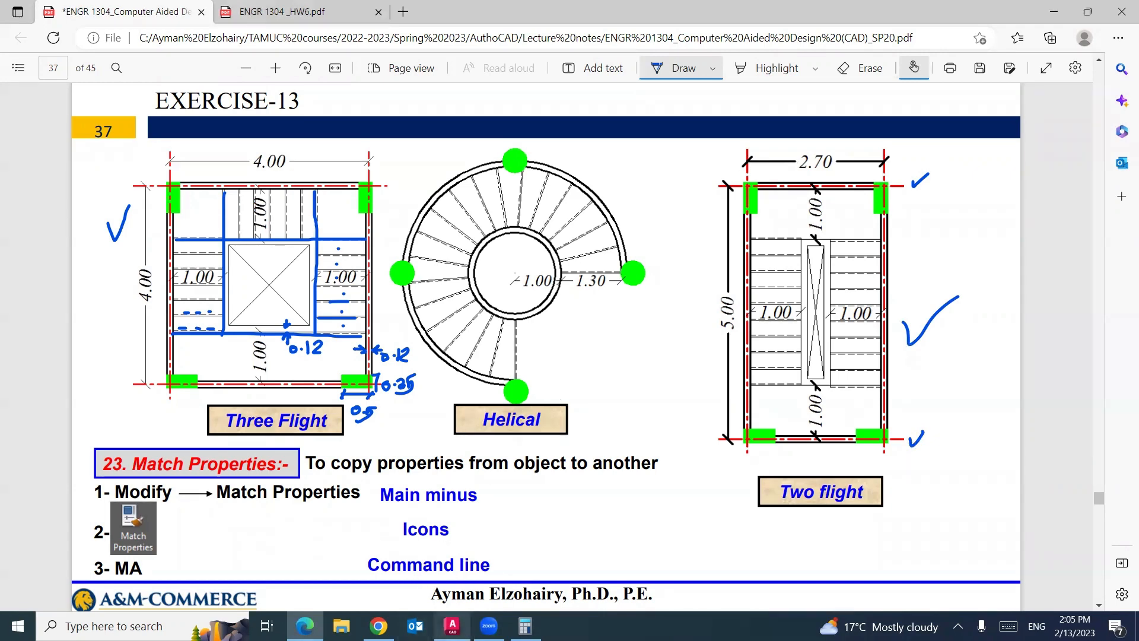
Switch back to the AutoCAD drawing, at the empty area beside the three-flight plan
click(452, 626)
middle_drag(624, 406, 477, 400)
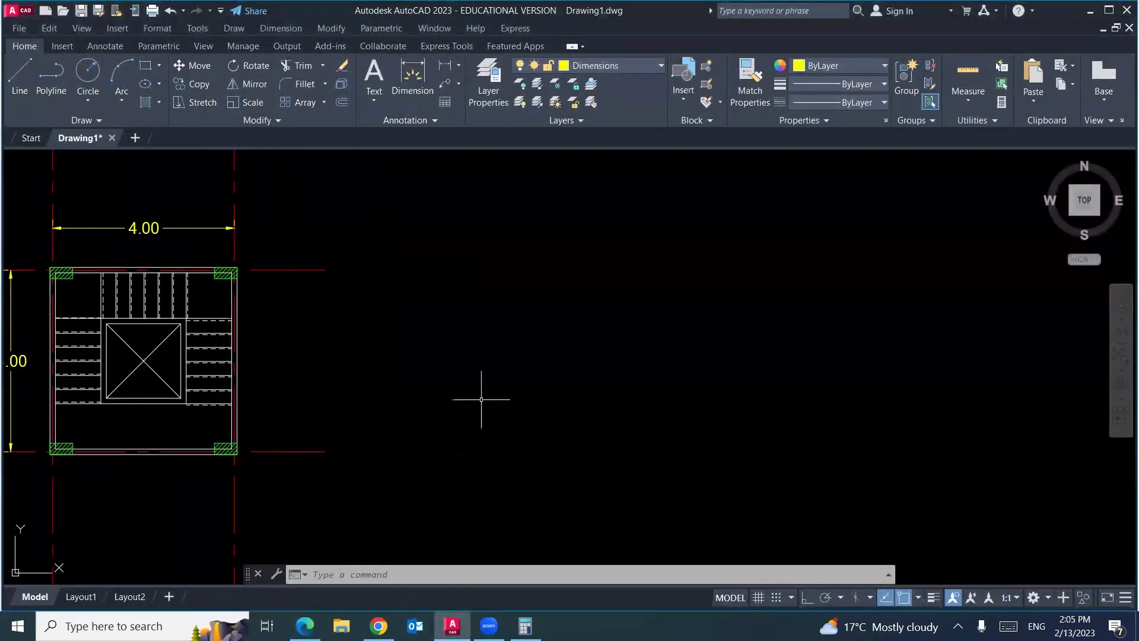
key(Return)
click(714, 240)
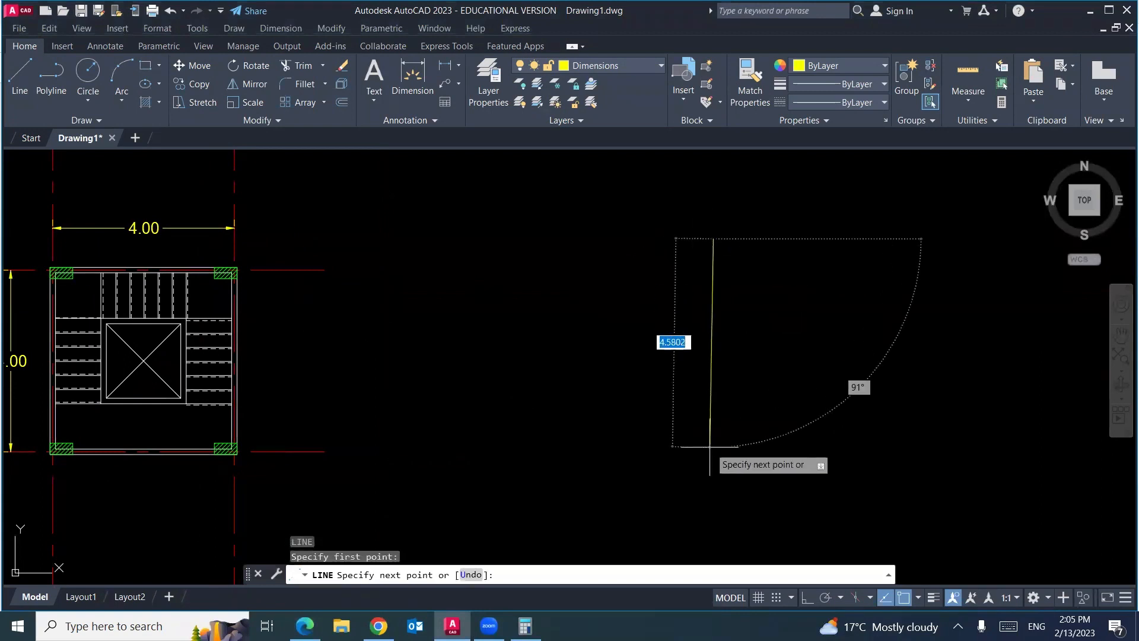
key(Escape)
key(Escape)
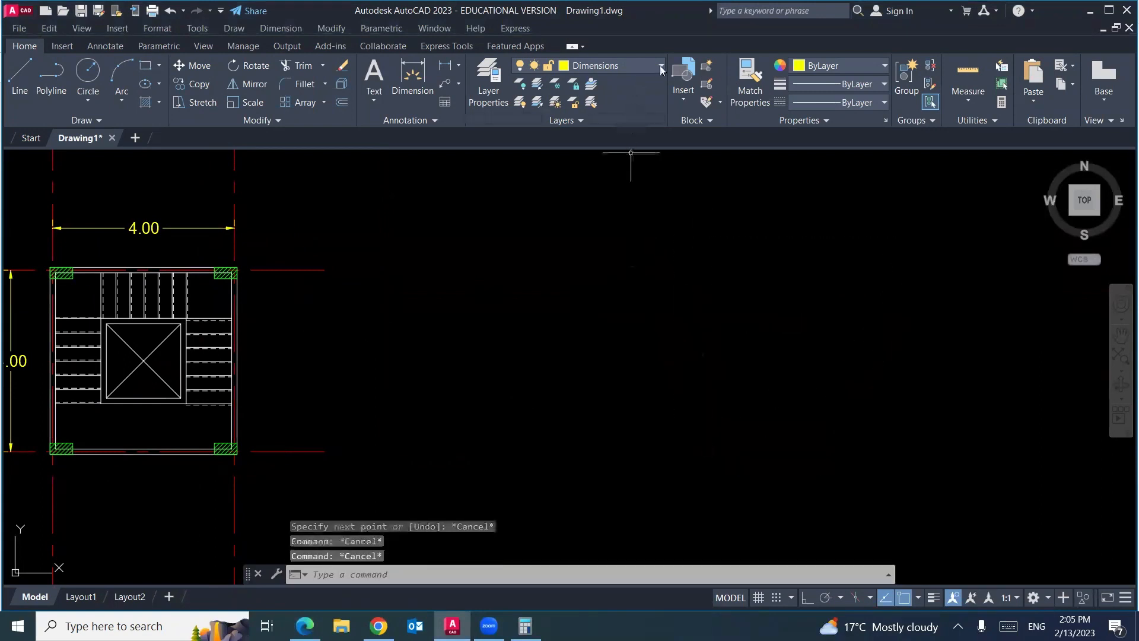
Make the Axis layer current and, with Ortho on, draw a 7-unit vertical axis line beside the three-flight plan
click(659, 65)
click(618, 100)
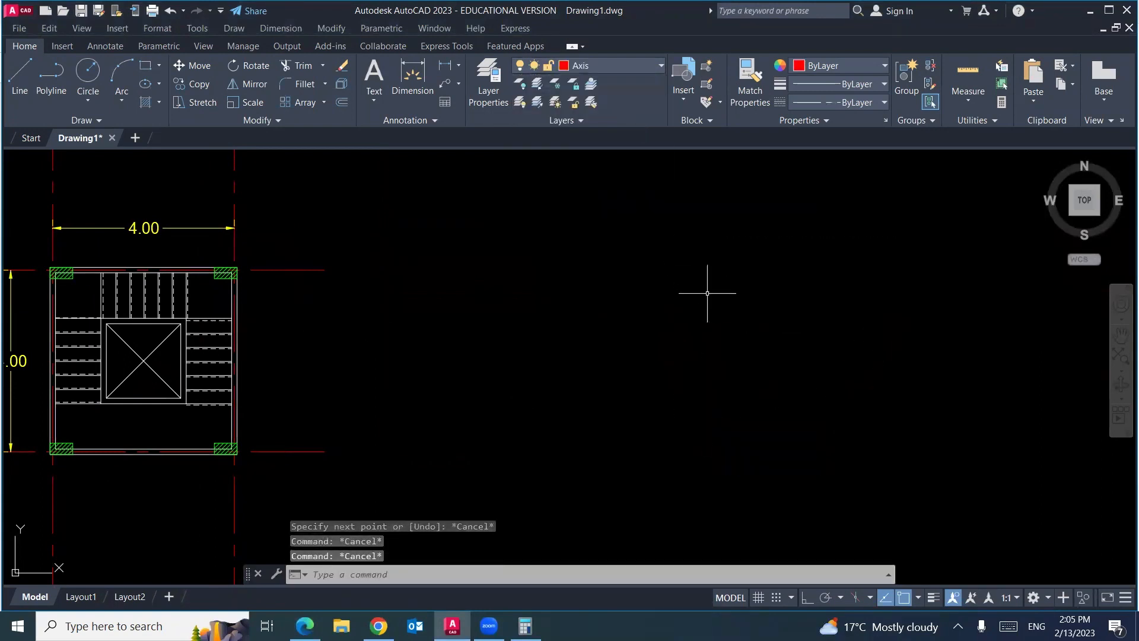
key(Return)
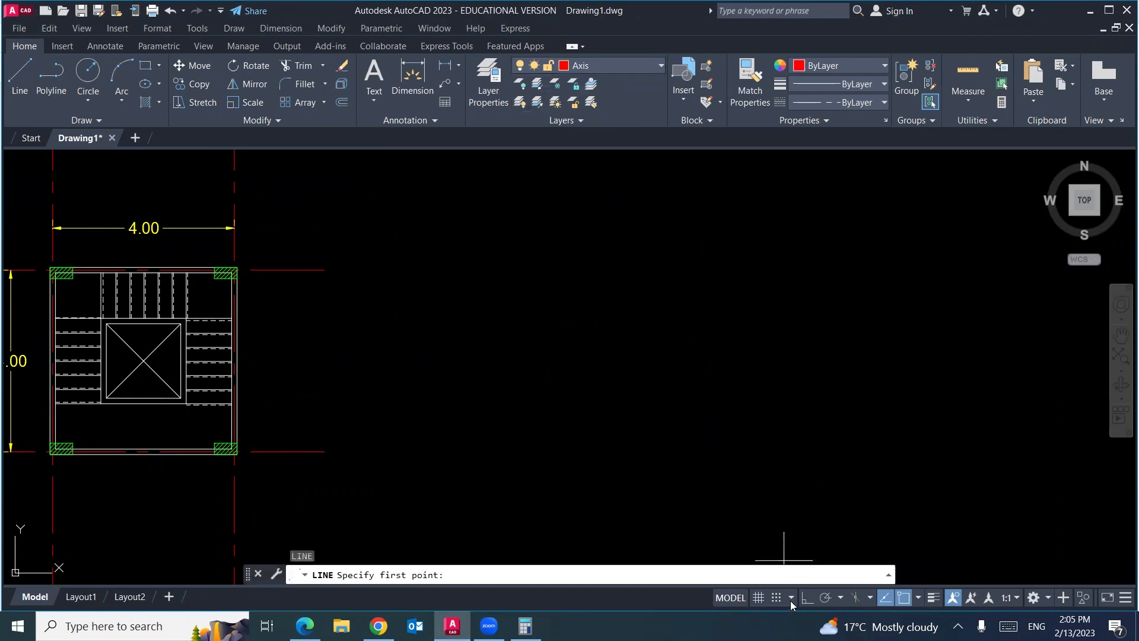
click(806, 598)
click(719, 245)
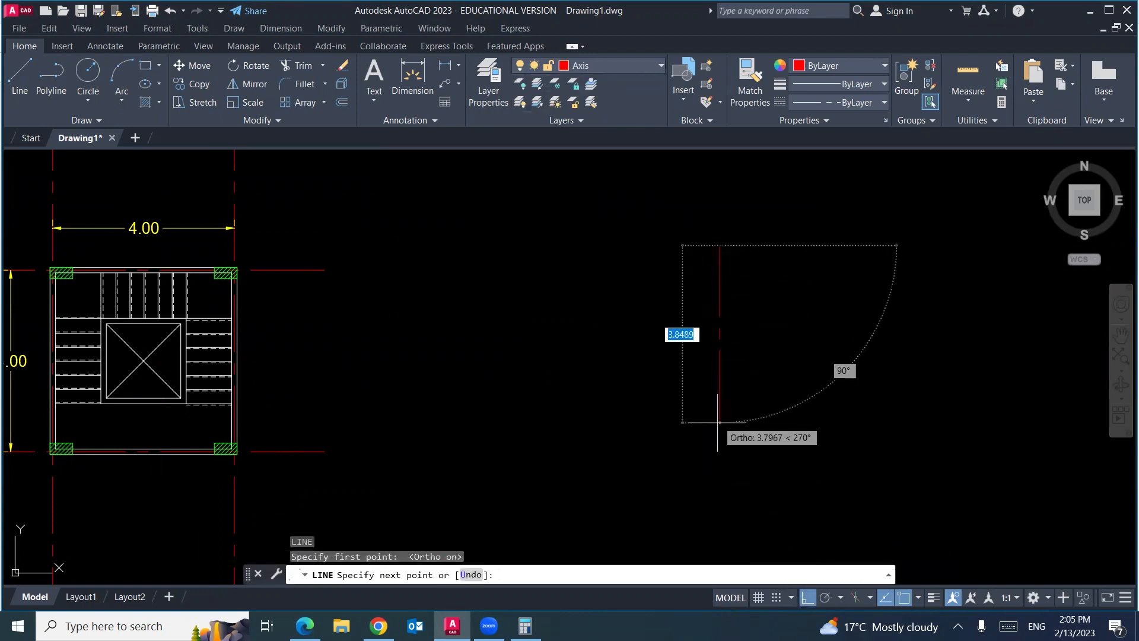
text(7)
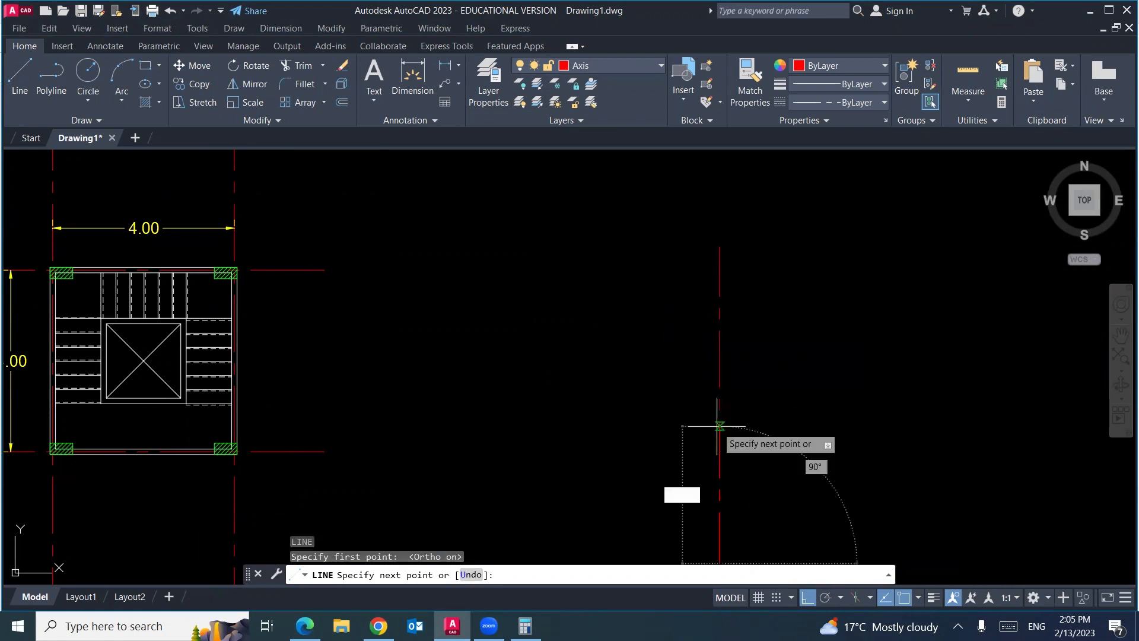
key(Return)
key(Return)
Offset the new vertical axis 2.7 units to the right
scroll(720, 420, down, 5)
middle_drag(667, 381, 522, 400)
scroll(524, 399, up, 6)
text(o)
key(Return)
text(2)
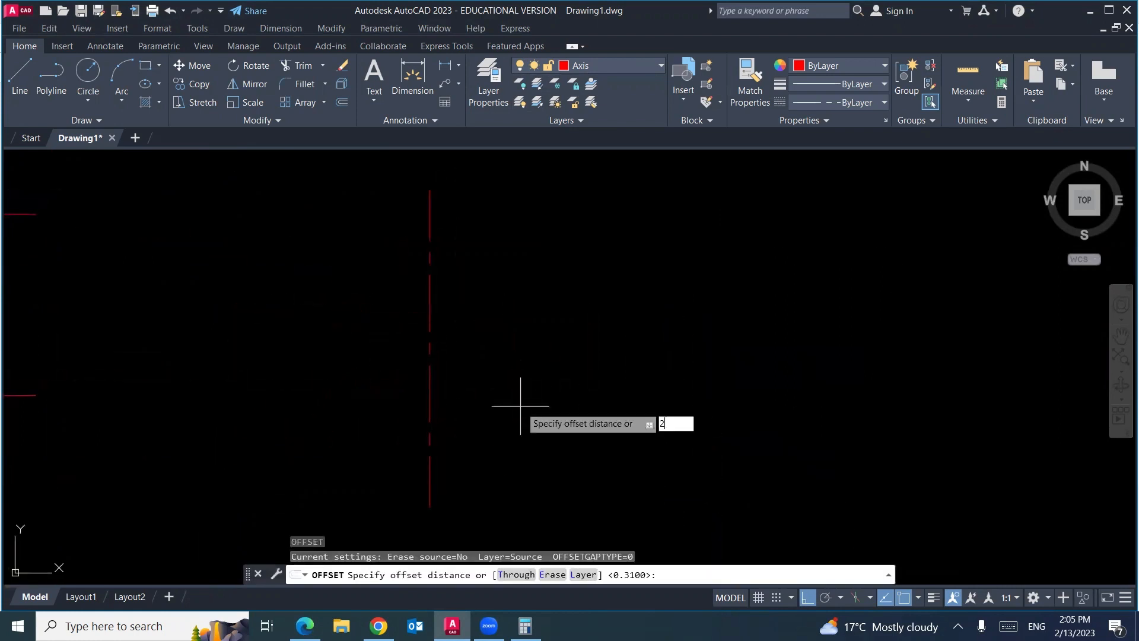
text(.7)
key(Return)
click(430, 389)
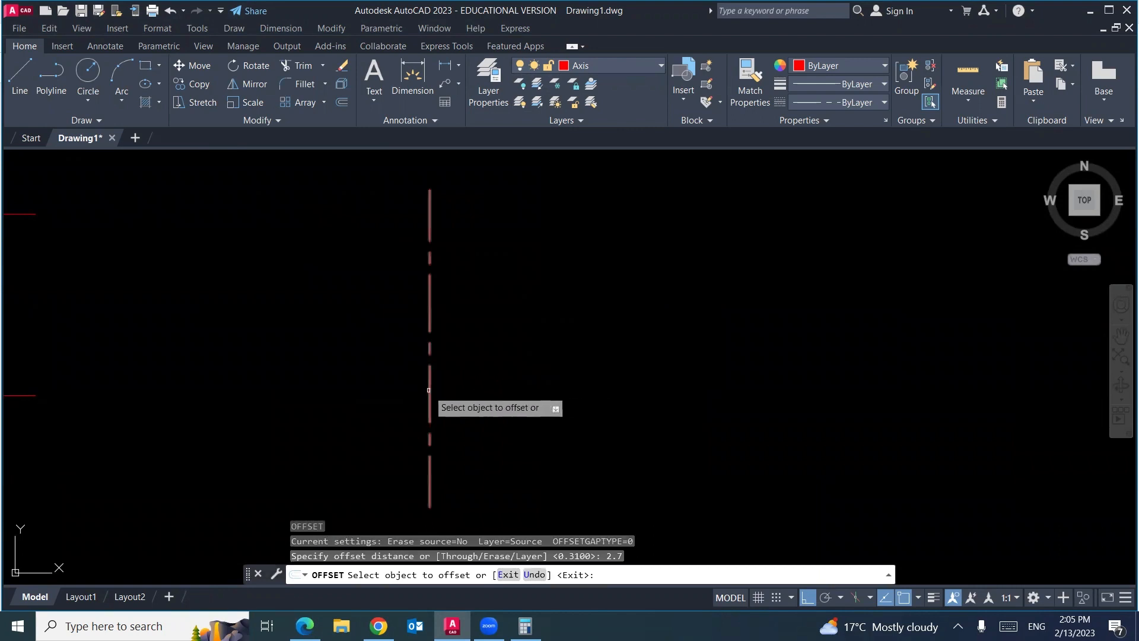
click(570, 385)
key(Return)
Draw a horizontal axis line crossing both new vertical axes near their upper ends, extending slightly past each
text(l)
key(Return)
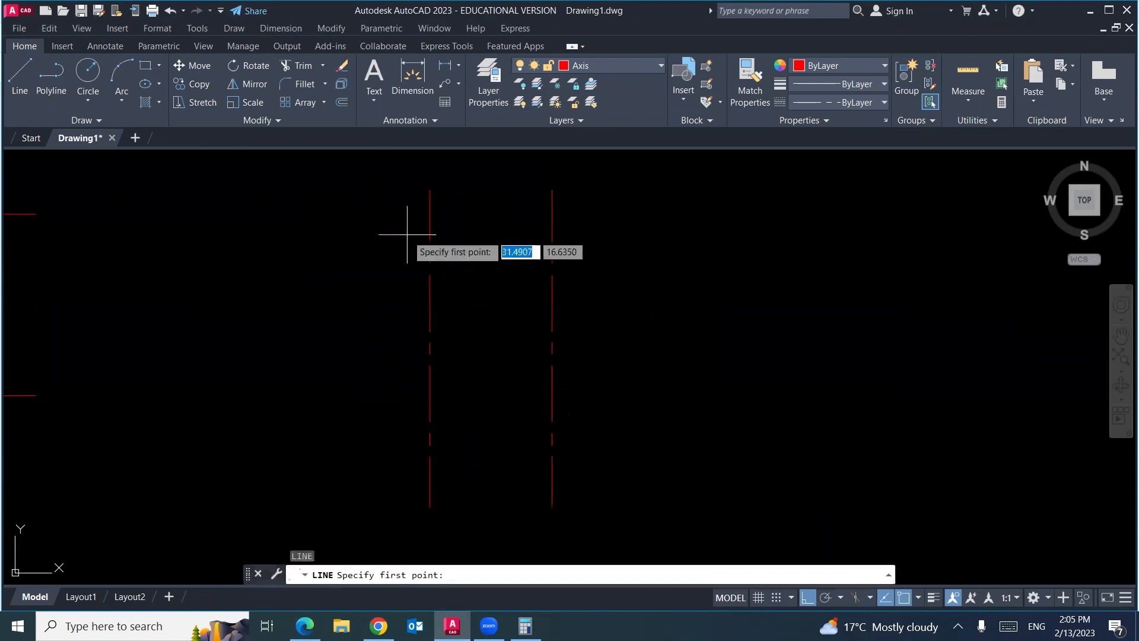
click(392, 226)
click(588, 226)
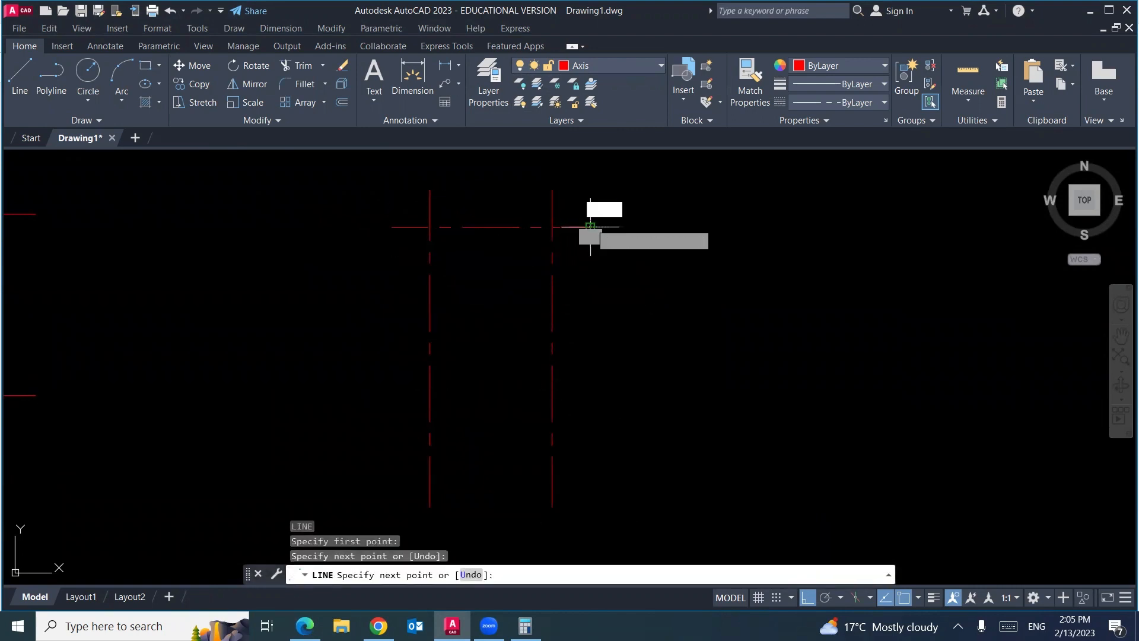
key(Return)
Offset the horizontal axis 5 units downward
text(o)
key(Return)
text(5)
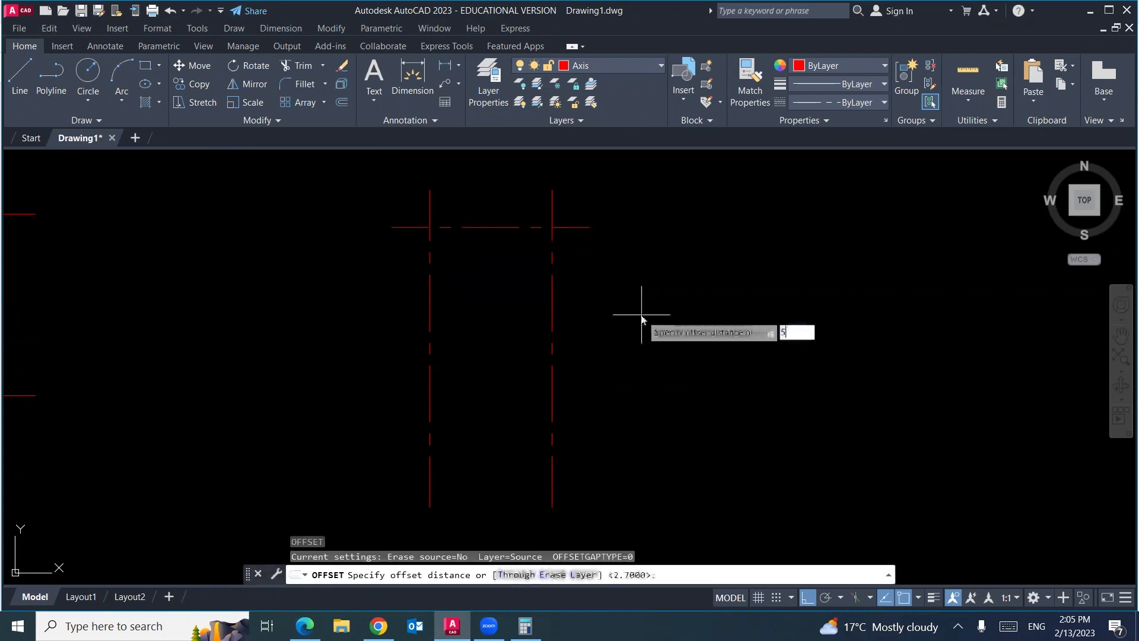
key(Return)
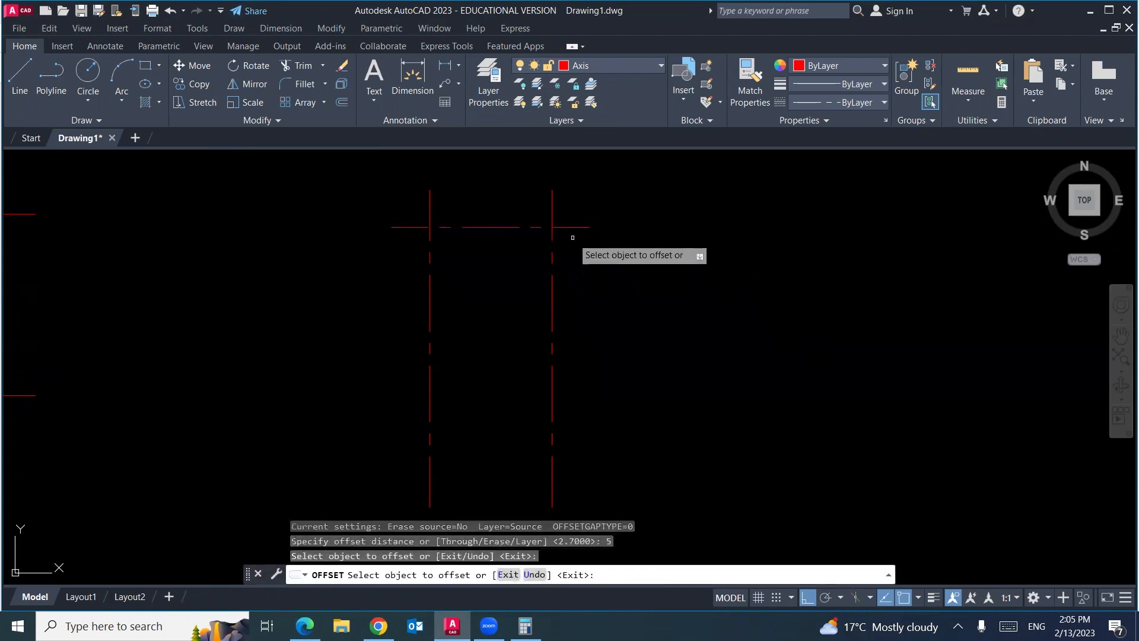
click(574, 226)
click(620, 369)
key(Return)
Make the Stairs and walls layer current and start a multiline for the walls of the two-flight plan
middle_drag(648, 387, 594, 378)
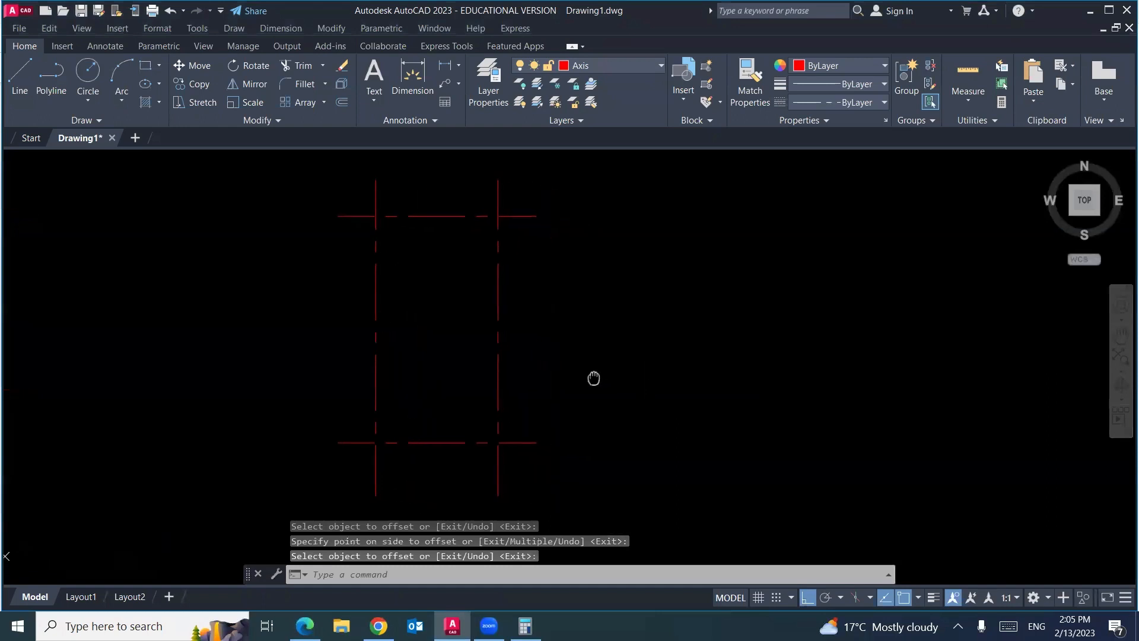
click(658, 64)
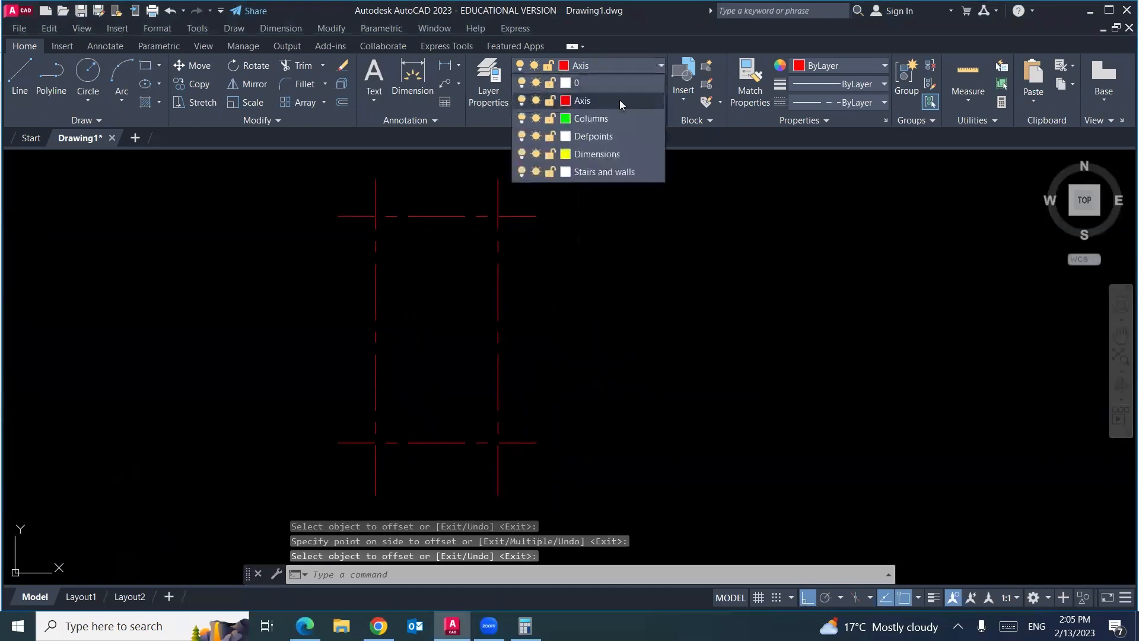
click(610, 171)
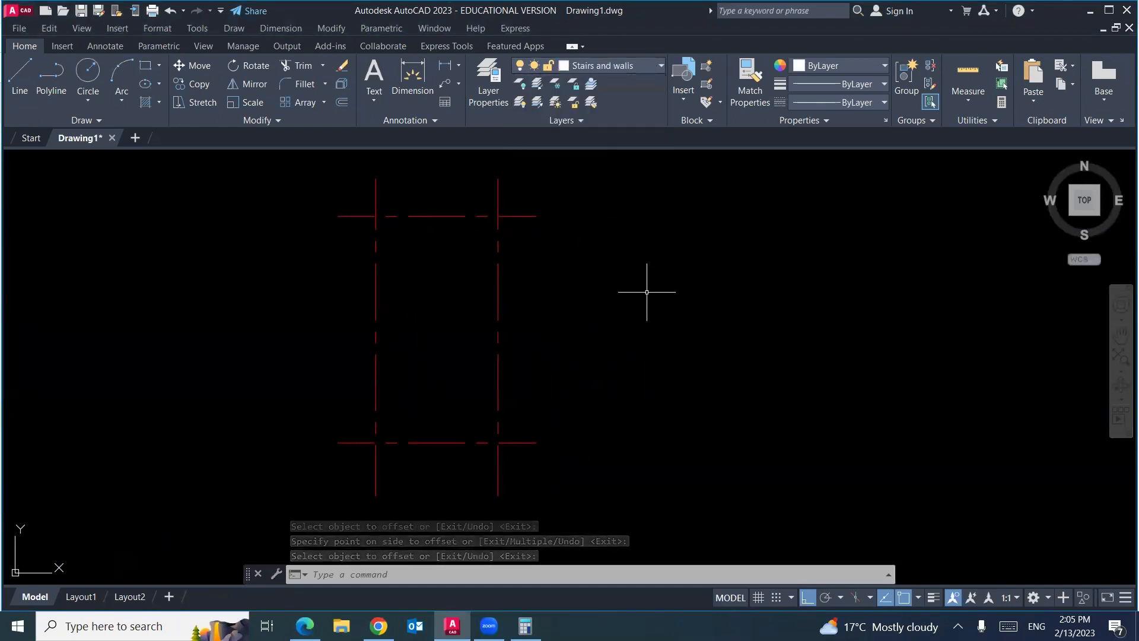
text(ml)
key(Return)
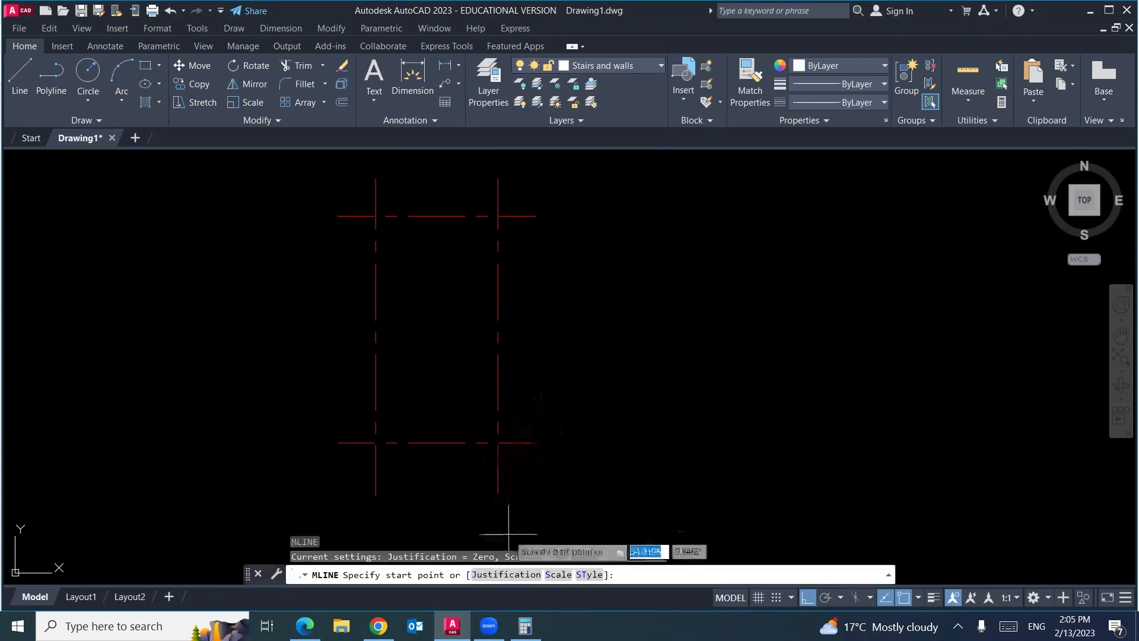
Set the multiline justification to Zero and its scale to 0.12
click(499, 574)
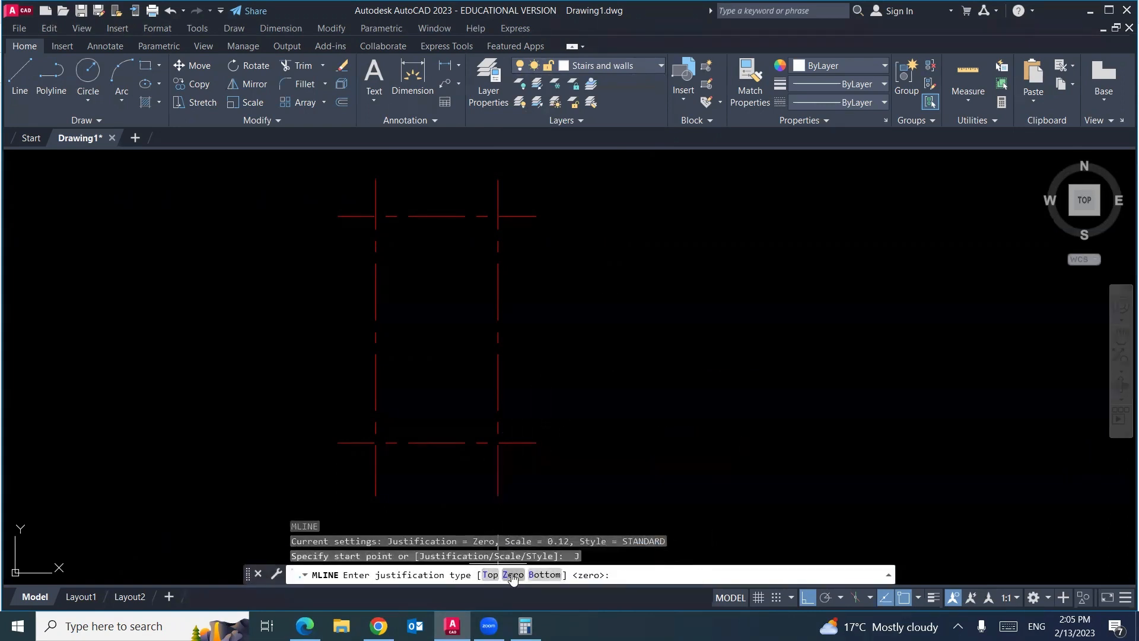
click(513, 575)
click(556, 574)
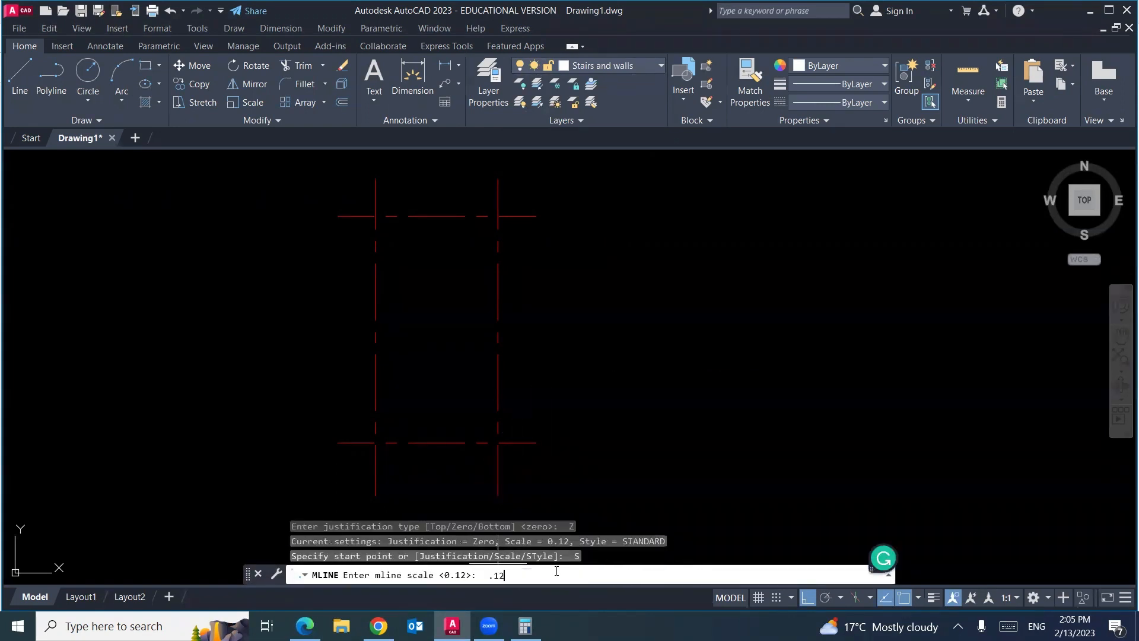
key(Return)
Draw the stairwell wall as a multiline around the four intersections of the red centre lines, back to the lower-left start point
click(376, 443)
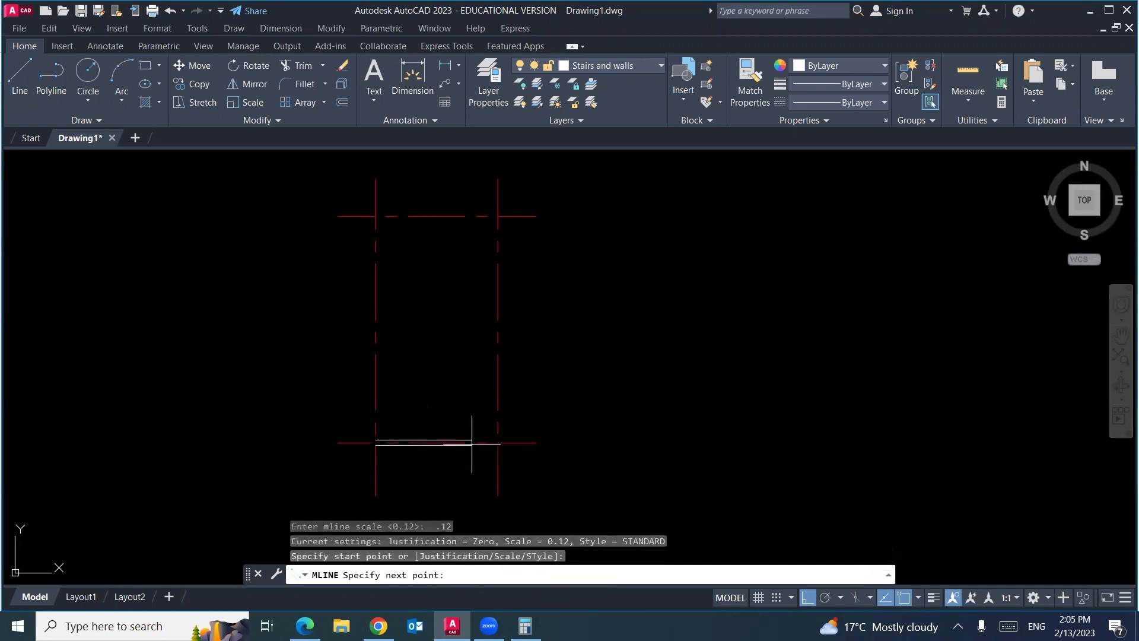
click(499, 442)
click(497, 218)
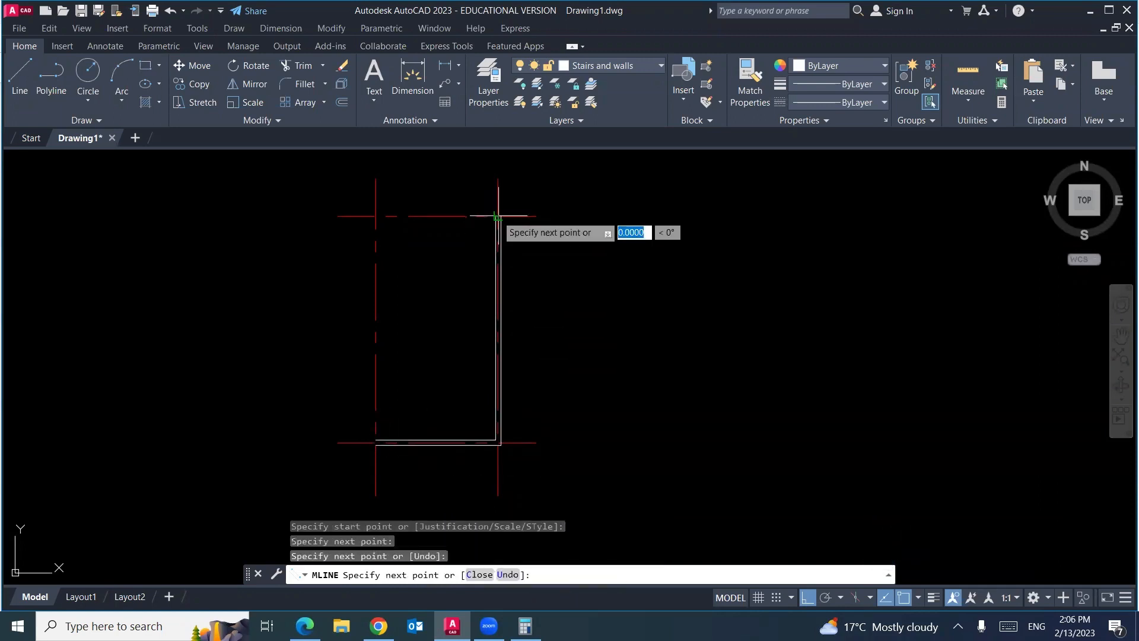
click(376, 216)
click(375, 442)
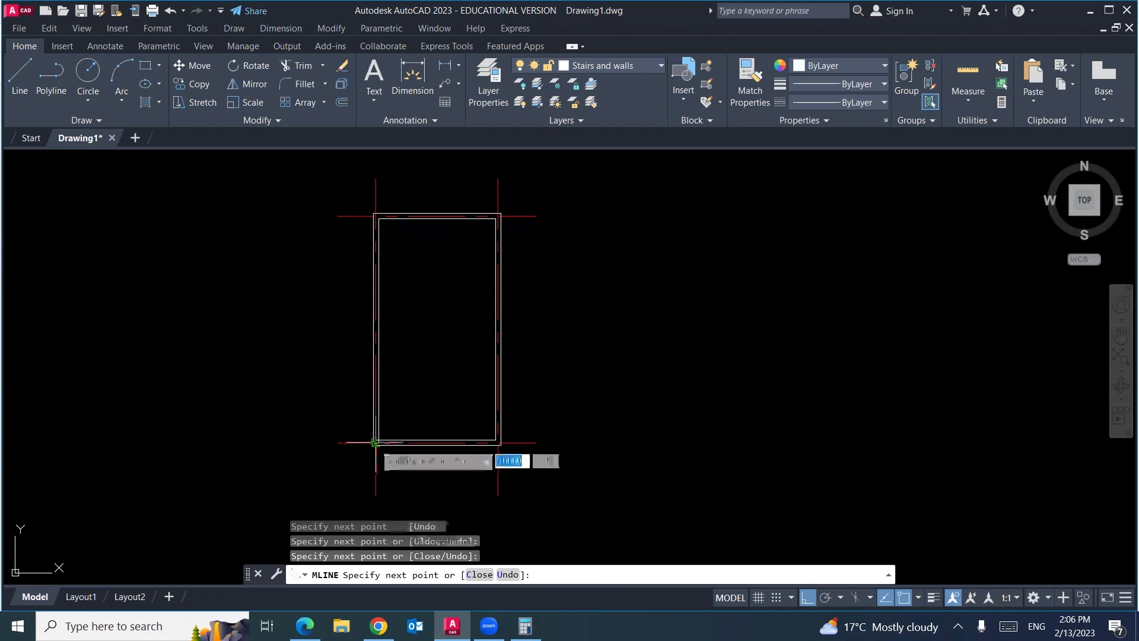
key(Return)
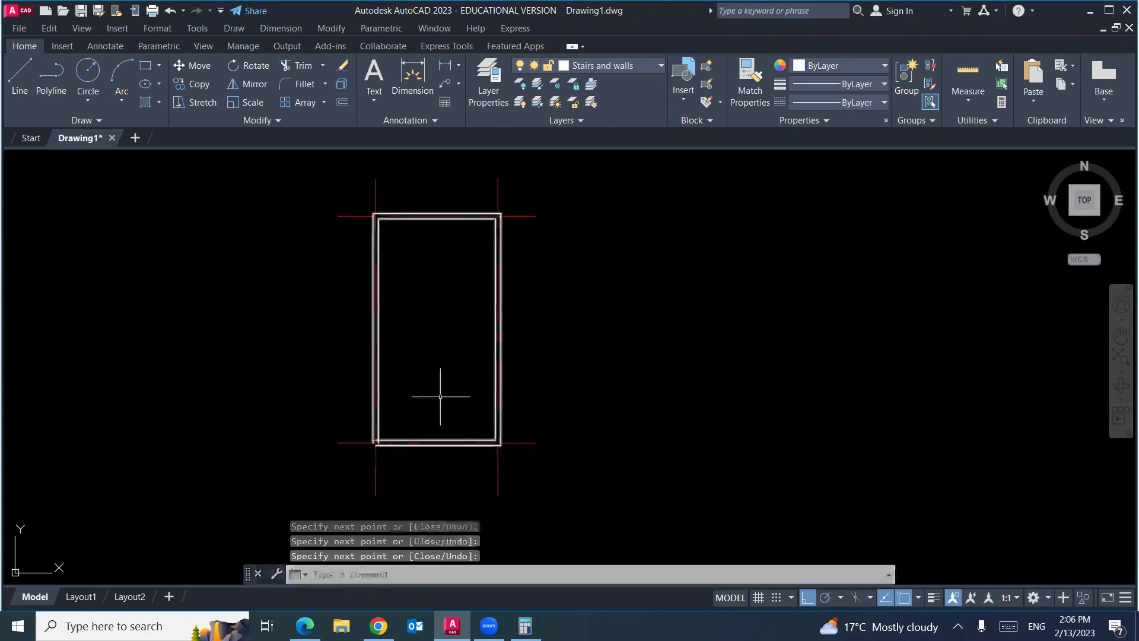
Clean up the lower-left wall intersection with the Corner Joint multiline edit tool
double_click(380, 441)
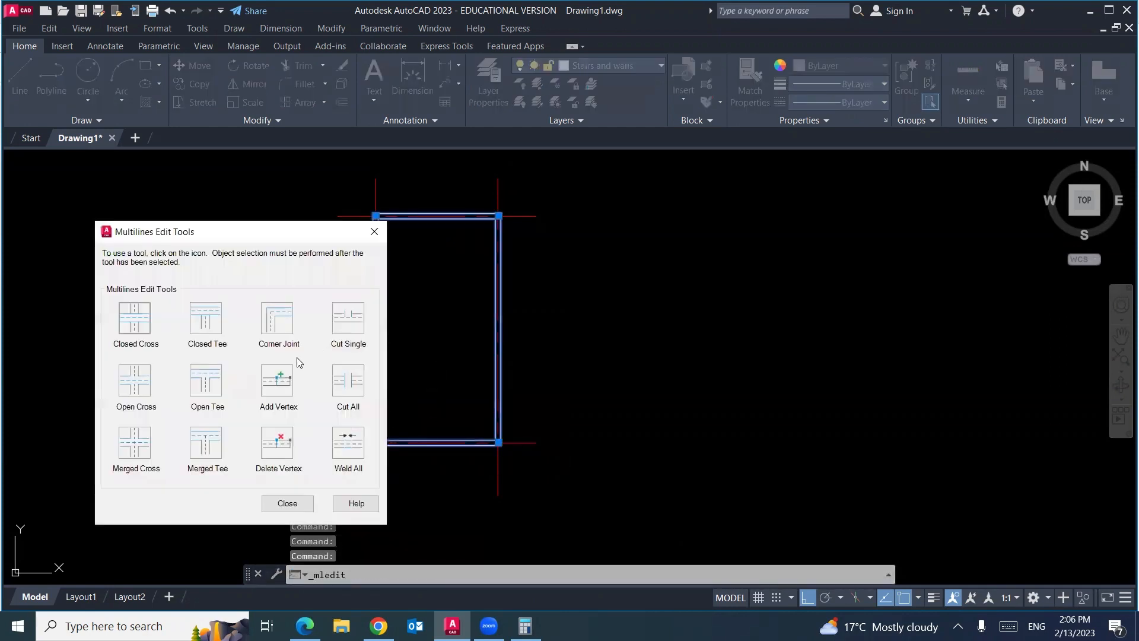
click(274, 321)
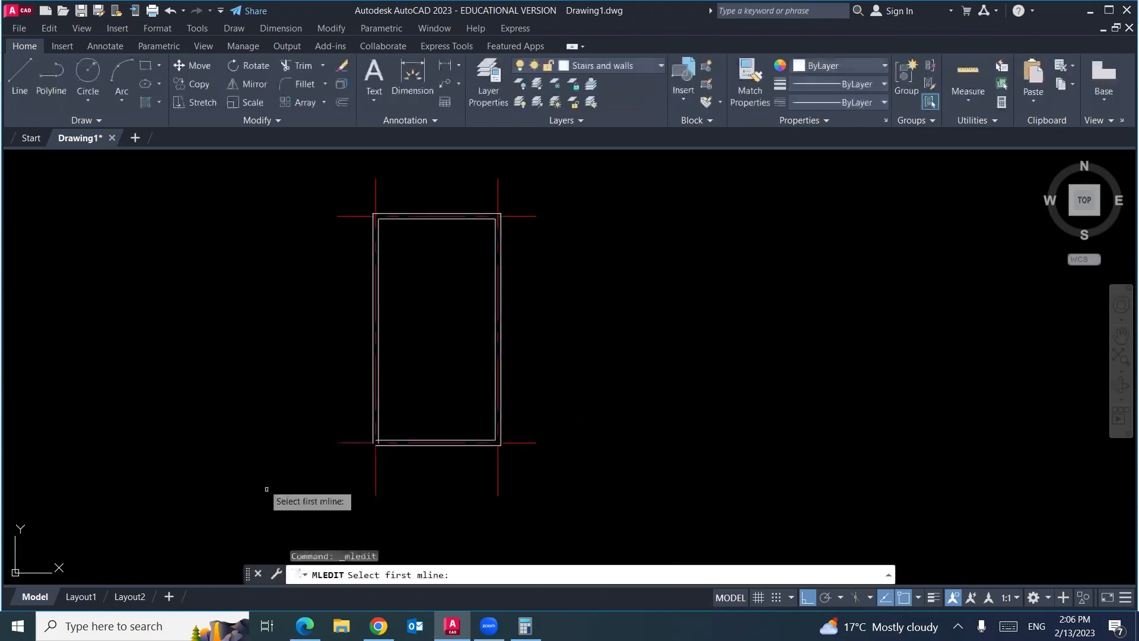
click(396, 442)
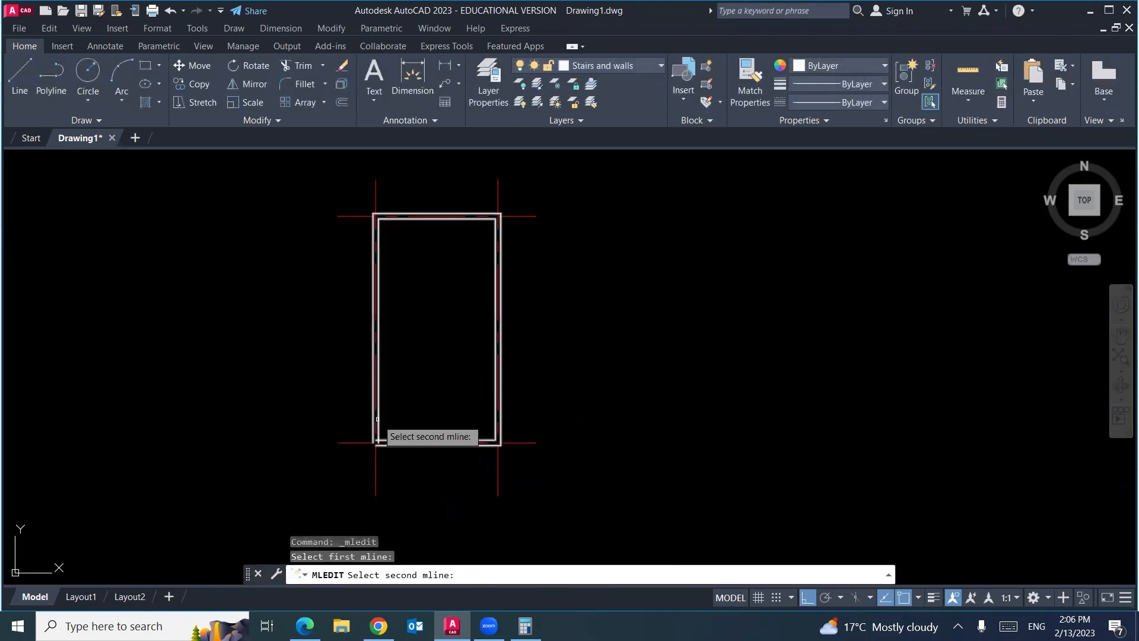
click(378, 422)
key(Escape)
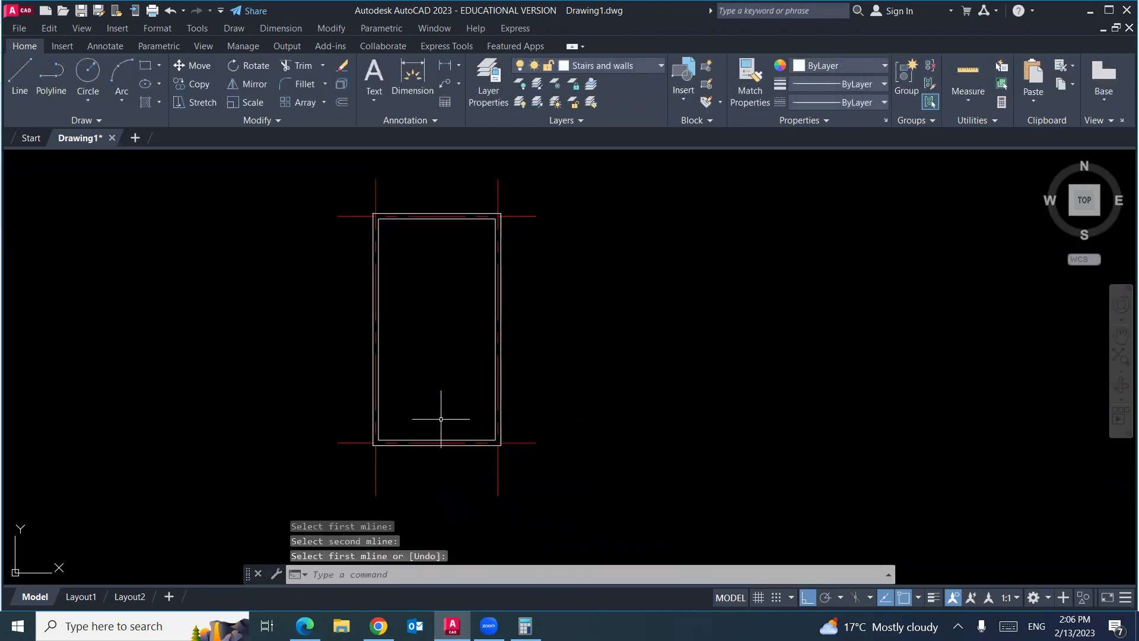
Check the two-flight stair dimensions in the exercise PDF in Edge, return to AutoCAD and try to offset the wall multiline by 1
text(o)
key(Return)
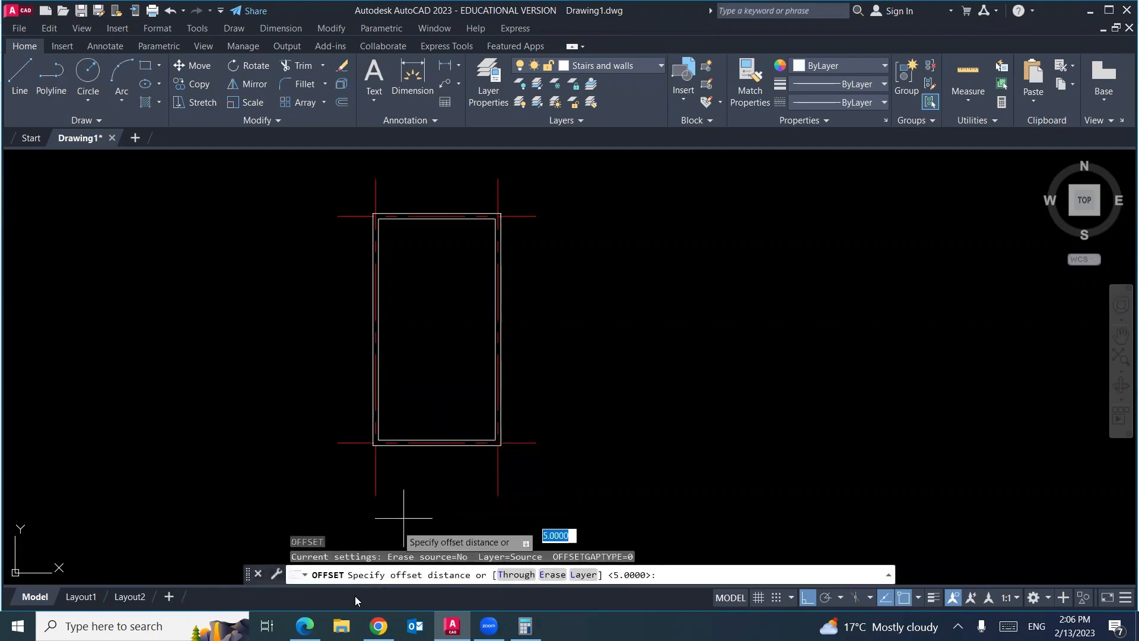
click(305, 627)
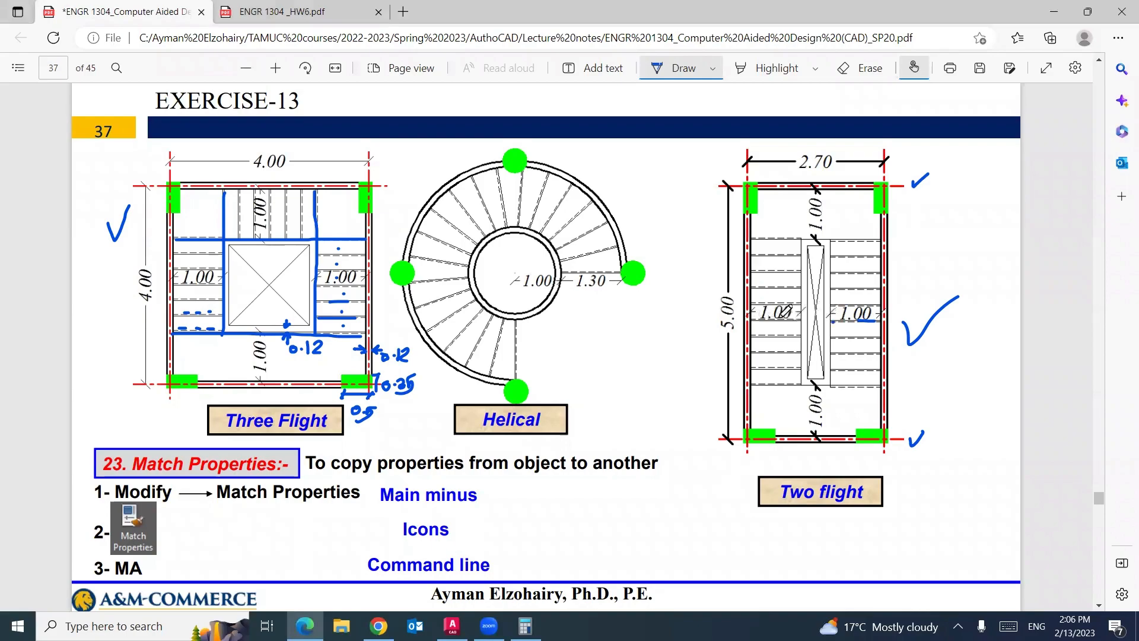
key(alt+Tab)
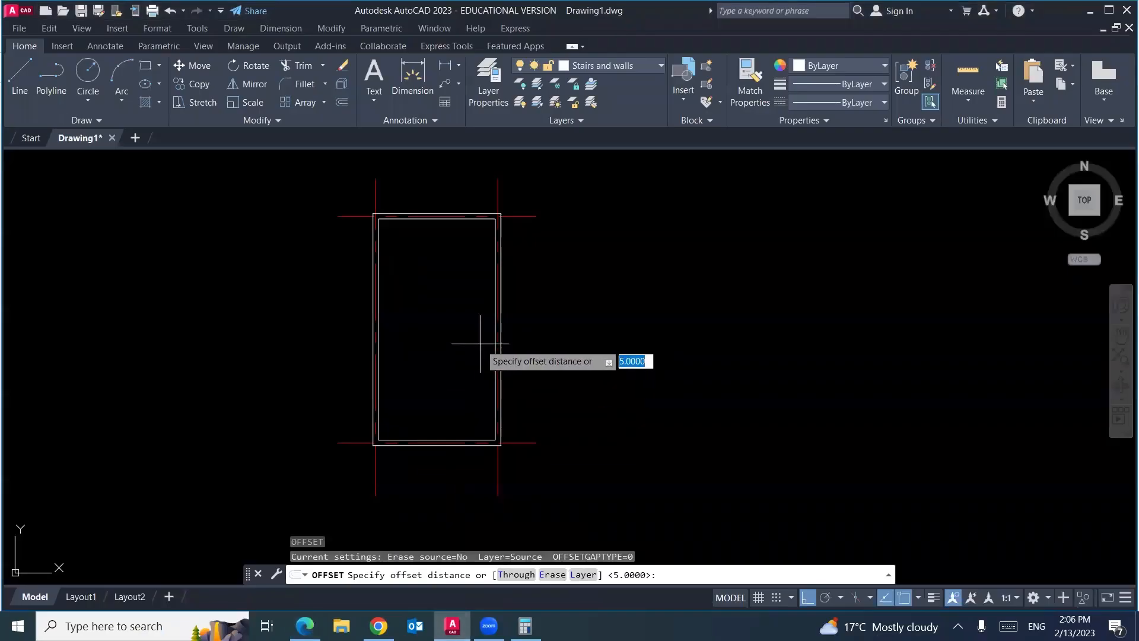
key(Return)
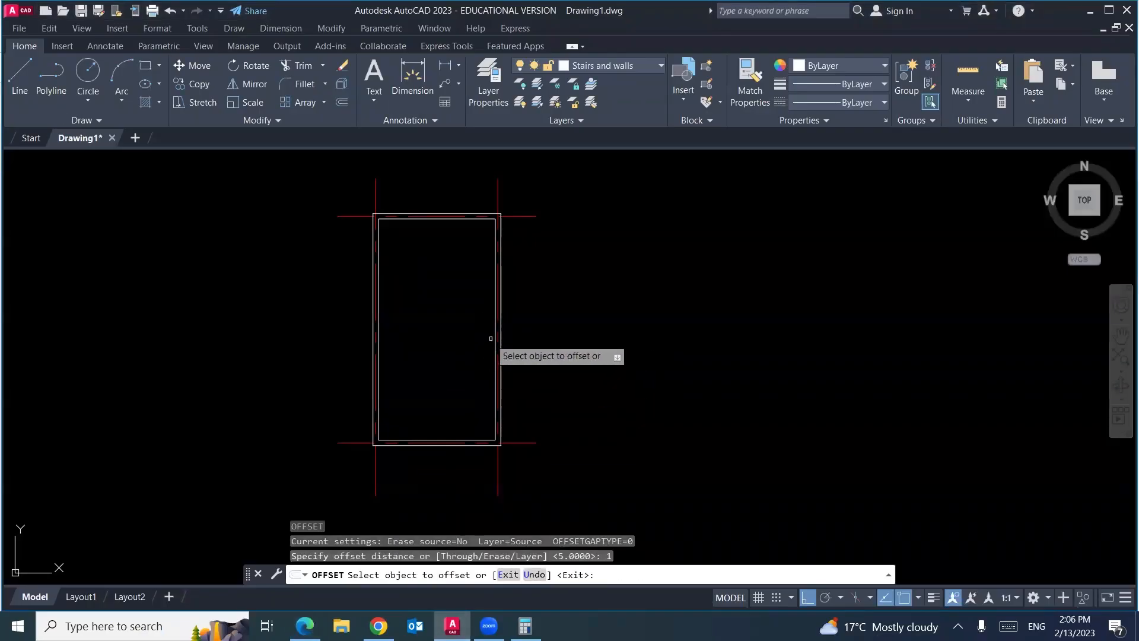
click(498, 349)
key(Return)
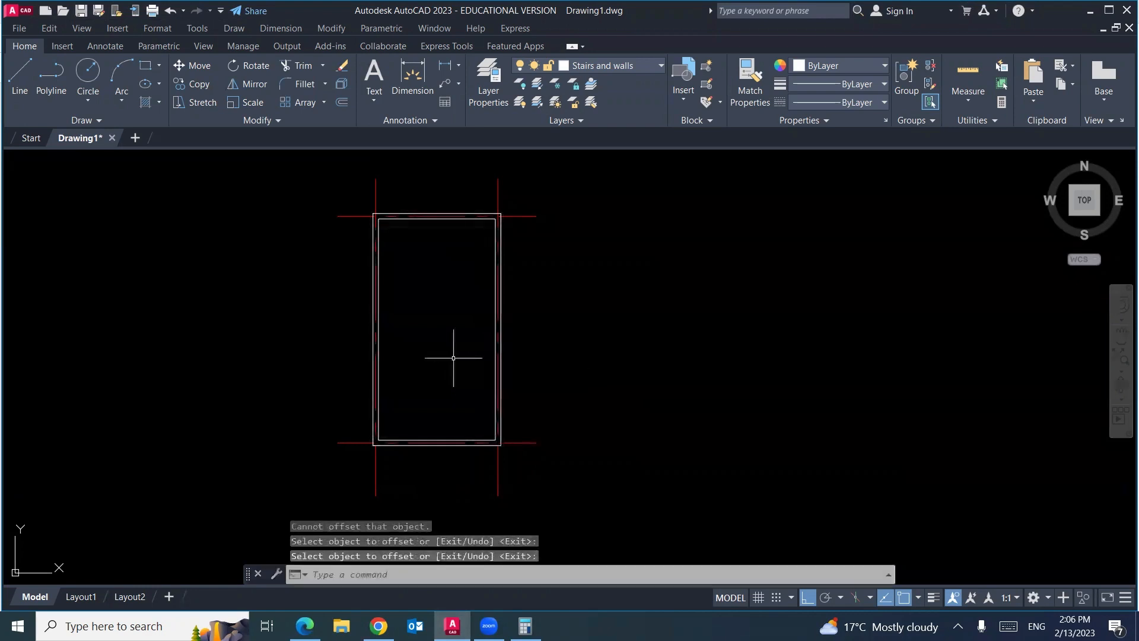
Explode the wall multiline and offset the inner faces of the left and right walls inward by 1
click(496, 332)
click(342, 83)
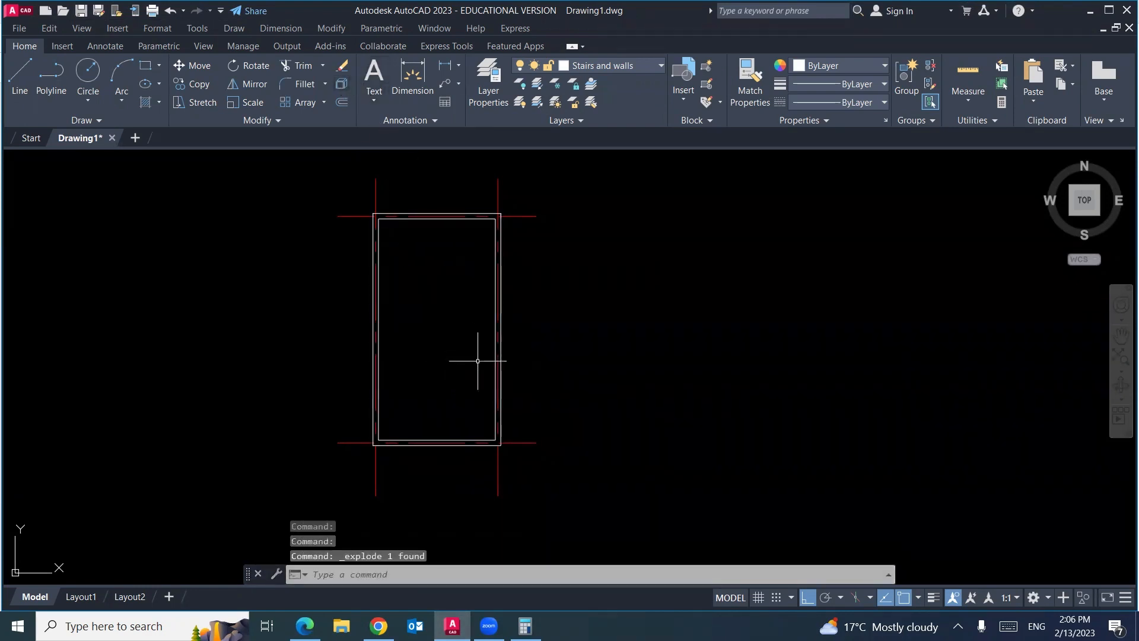
key(Return)
text(1)
key(Return)
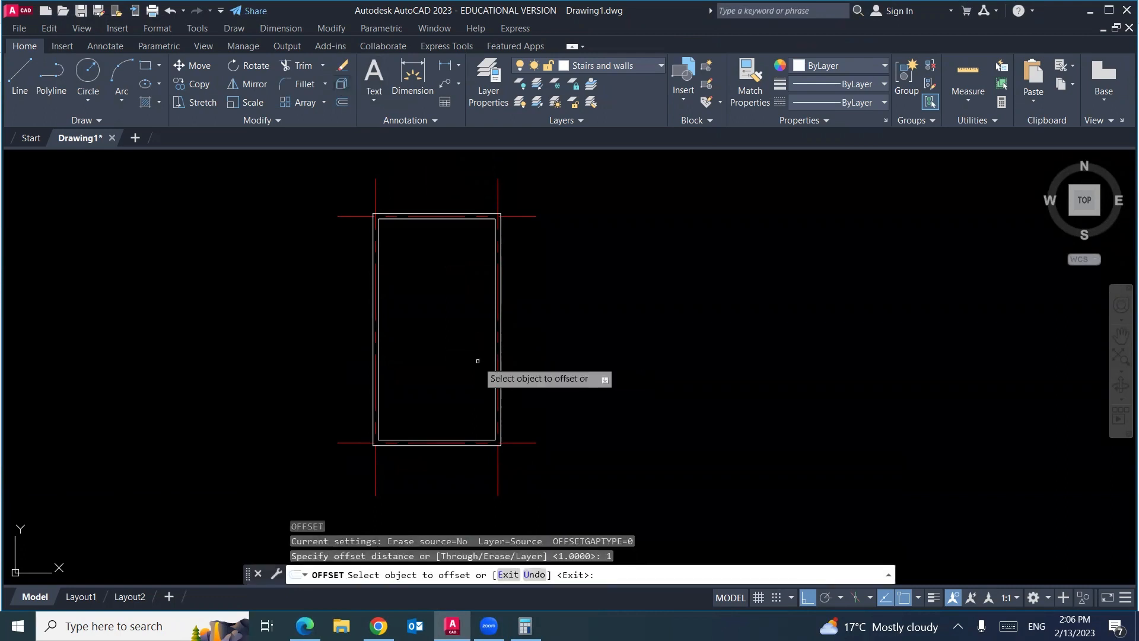
click(495, 356)
click(402, 363)
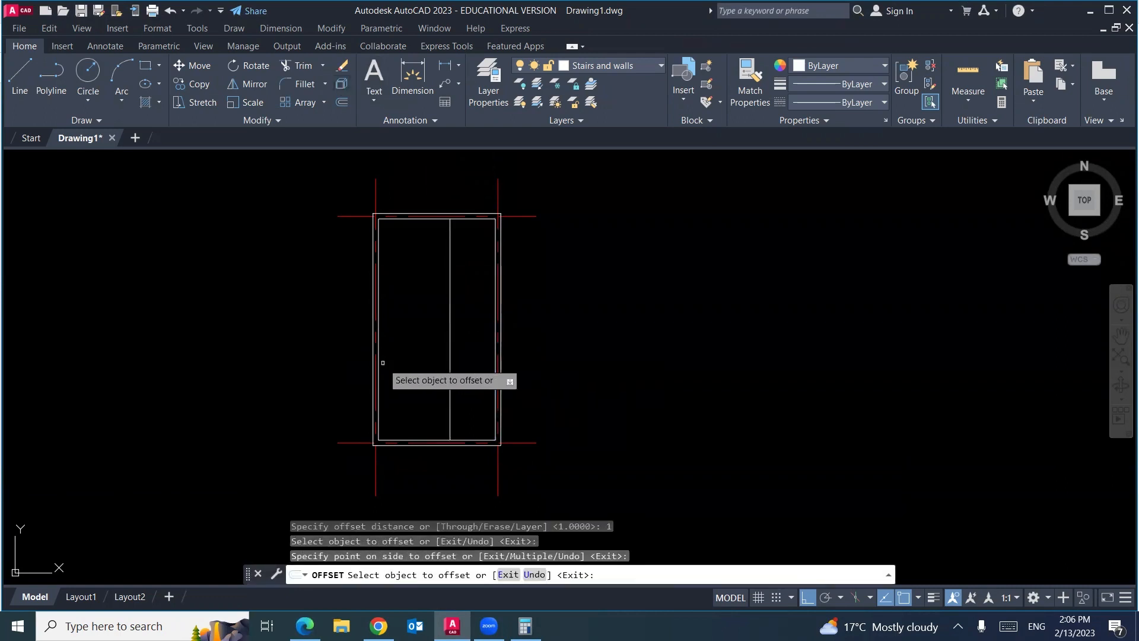
click(383, 363)
click(409, 358)
Offset the inner faces of the upper and lower walls inward by 1 to mark the landings
click(440, 219)
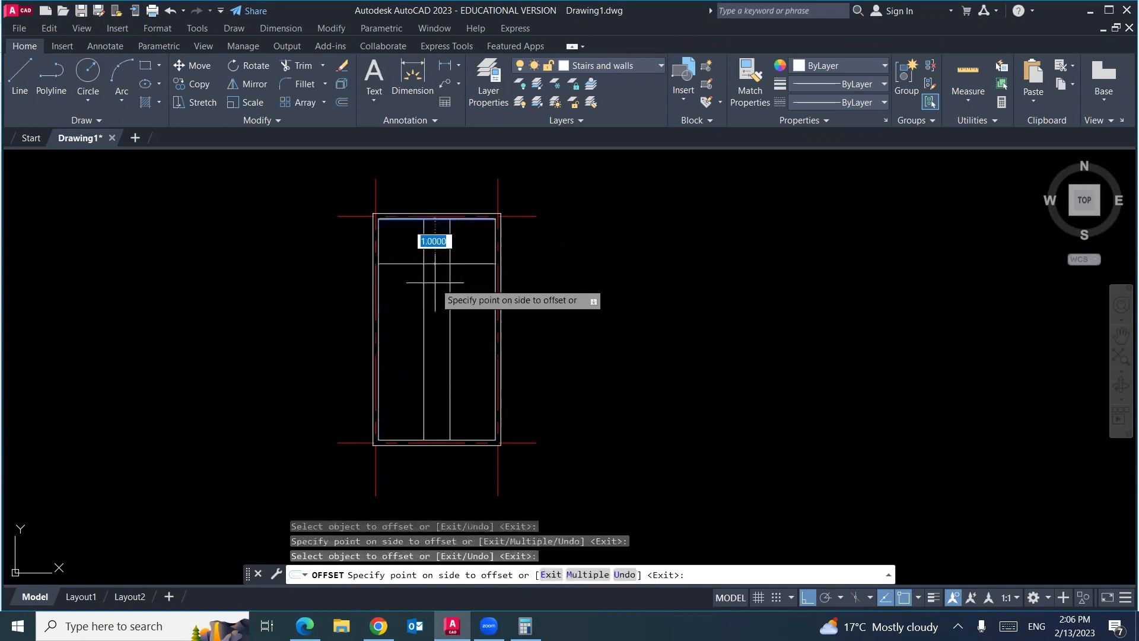
click(435, 283)
click(440, 439)
click(441, 397)
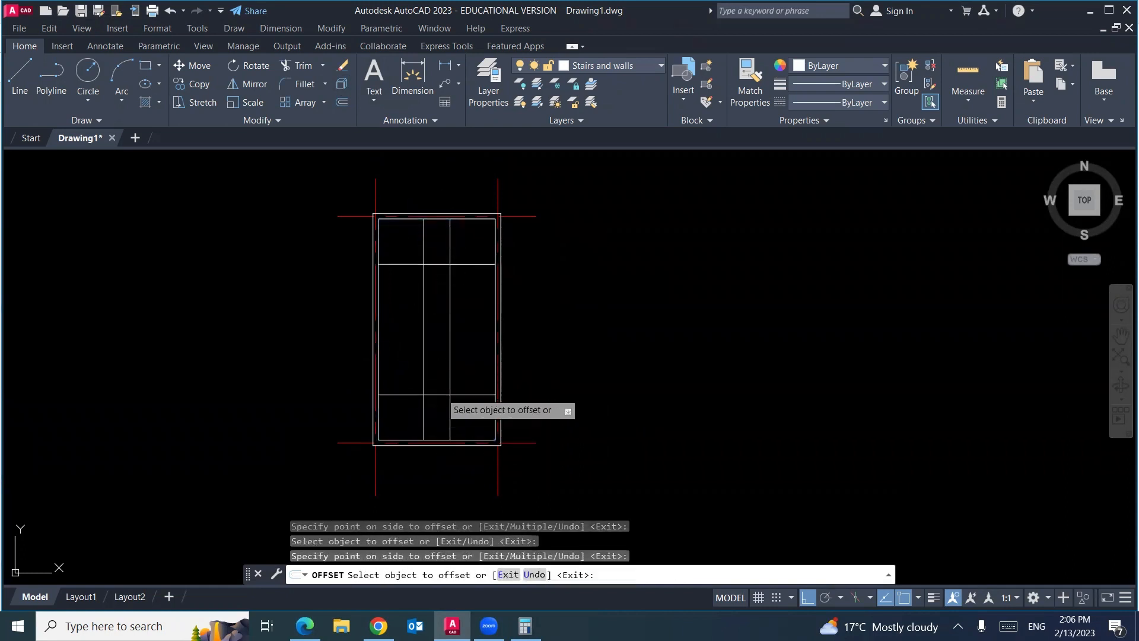
key(Return)
Trim the two vertical flight lines where they run into the upper and lower landings
text(tr)
key(Return)
click(424, 412)
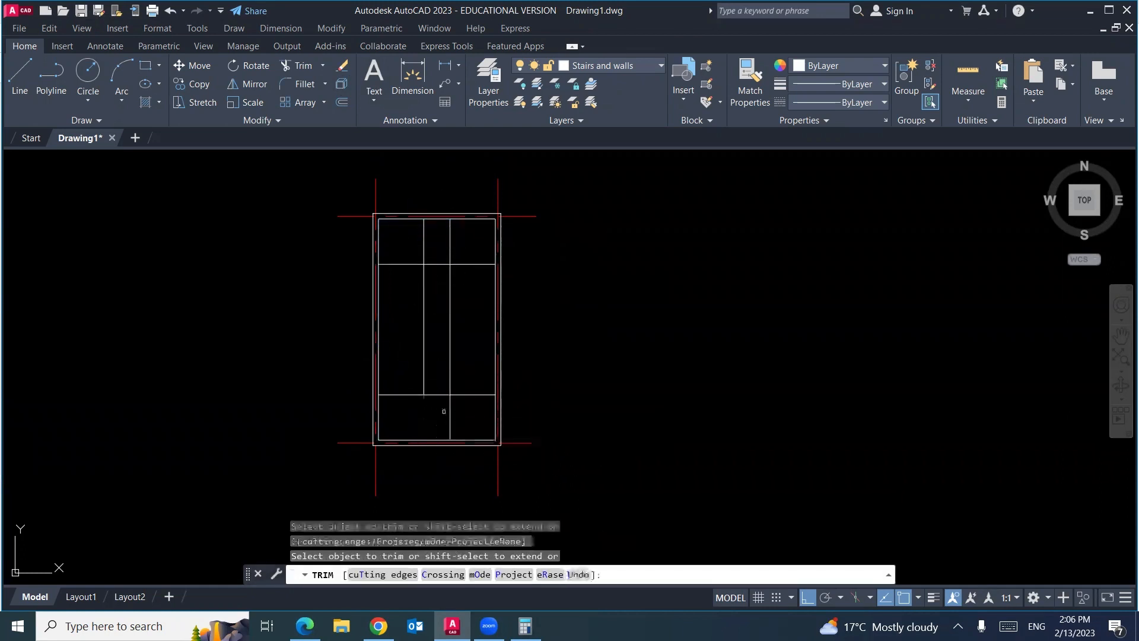
click(449, 413)
click(423, 252)
click(422, 251)
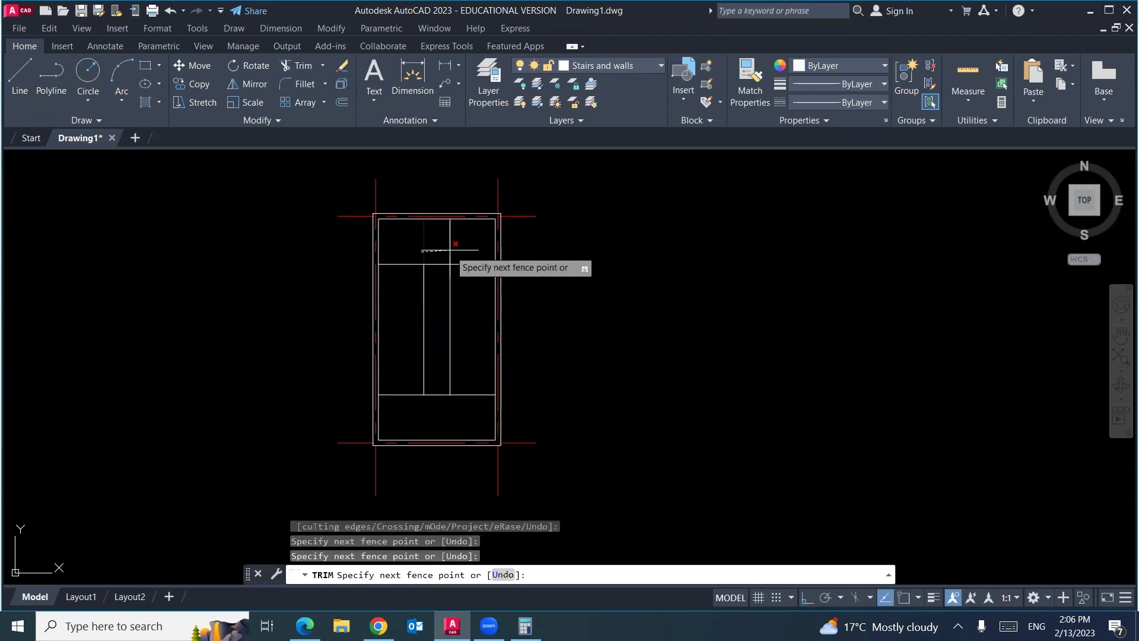
click(449, 250)
click(452, 250)
key(Return)
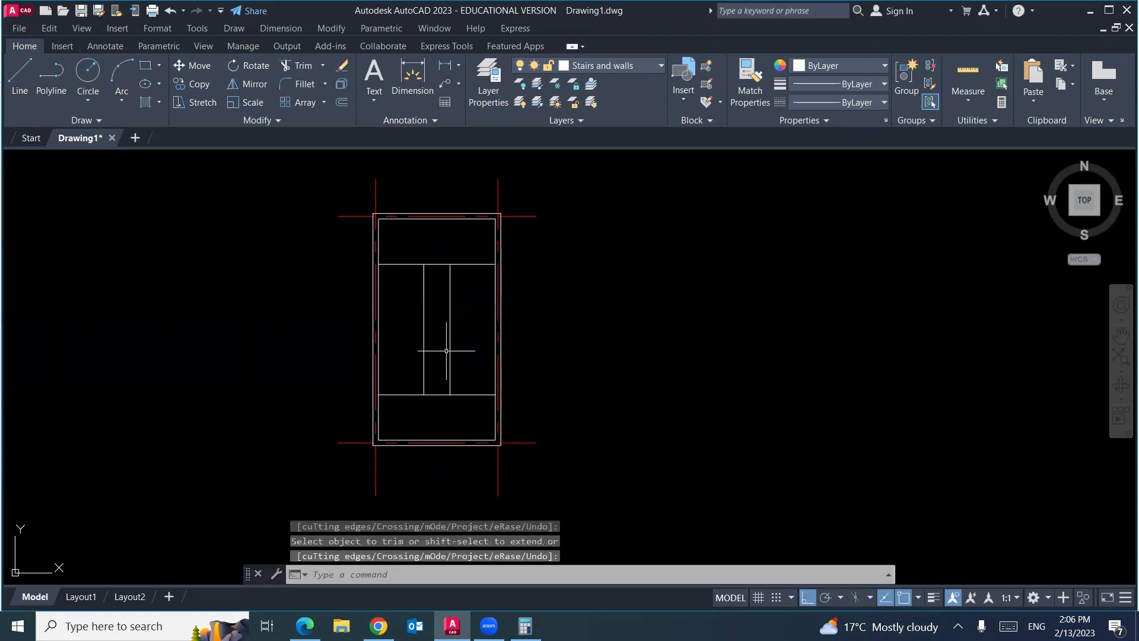
Offset the two landing edges and the two vertical flight lines by 0.12 toward the inside of the central well
text(o)
key(Return)
text(.1)
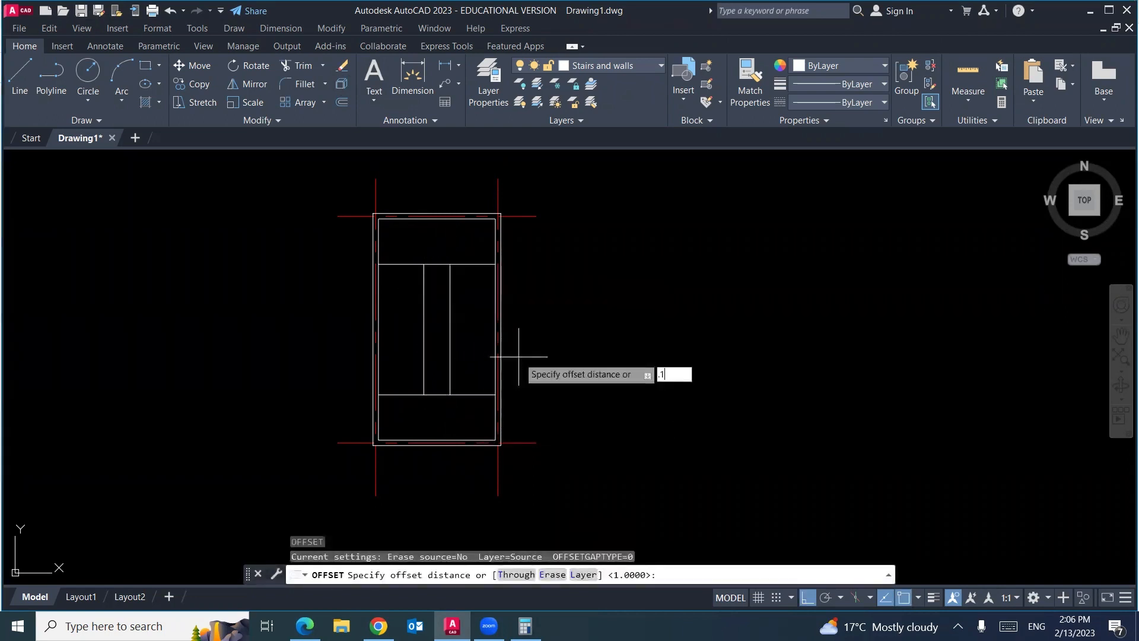
text(2)
key(Return)
click(437, 394)
click(442, 371)
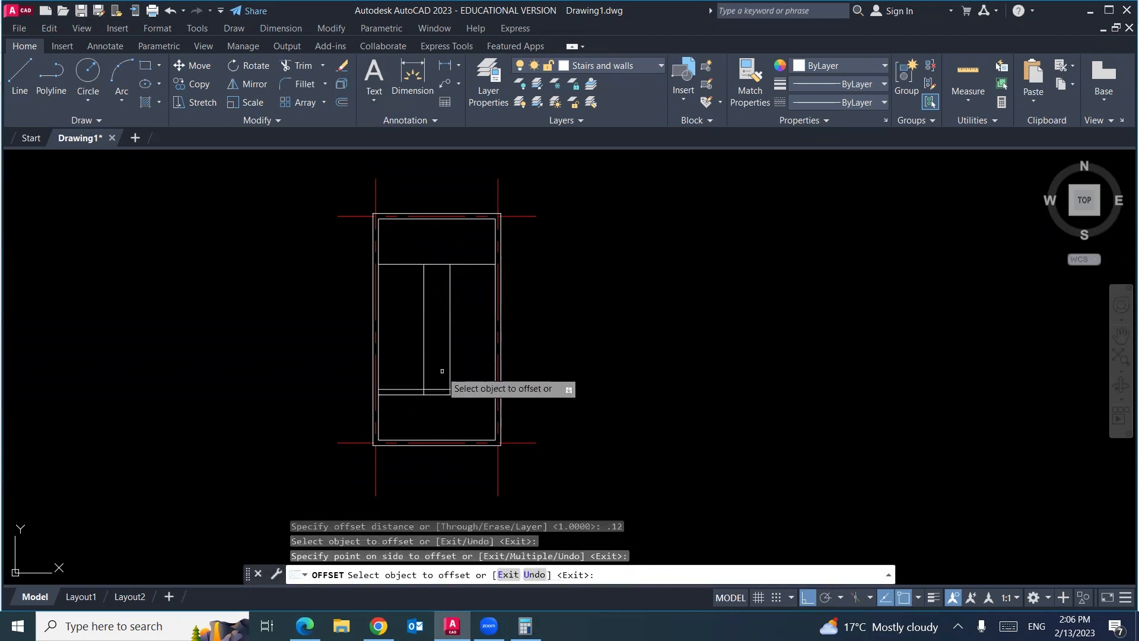
click(451, 371)
click(439, 295)
click(440, 265)
click(430, 306)
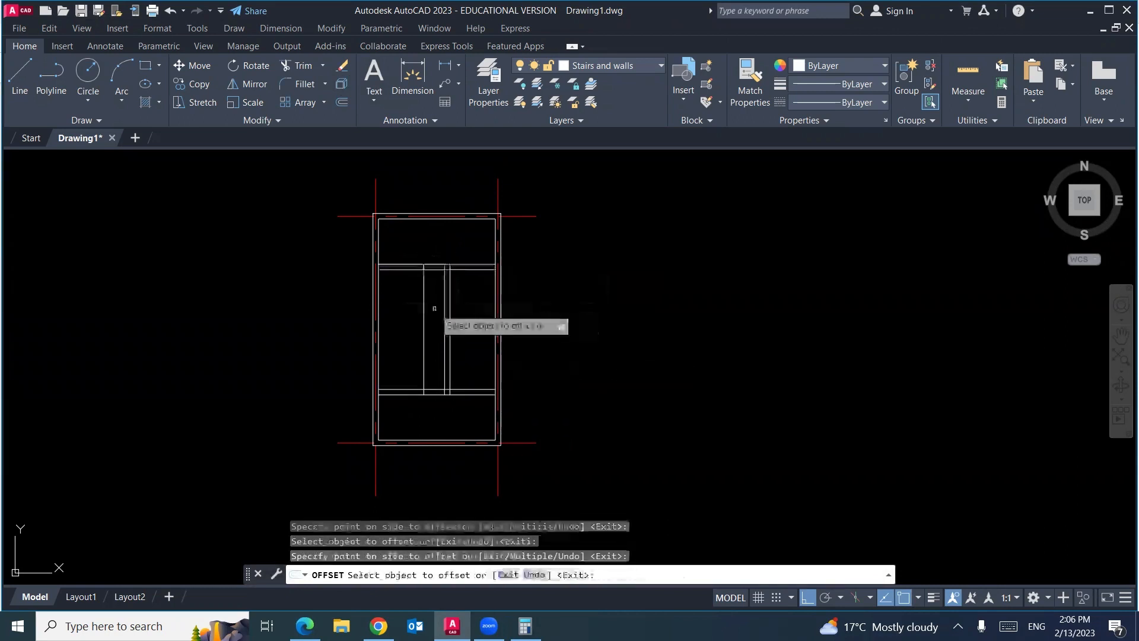
click(425, 316)
click(431, 370)
key(Return)
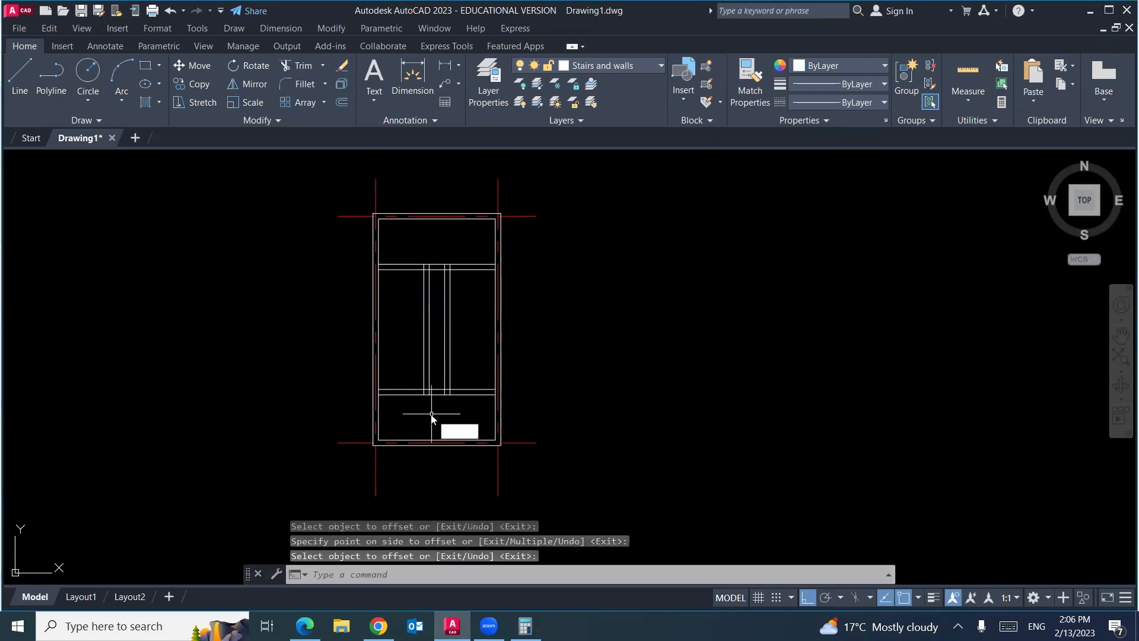
Join the four offset lines into a closed inner rectangle using zero-distance chamfers at its corners
text(cha)
key(Return)
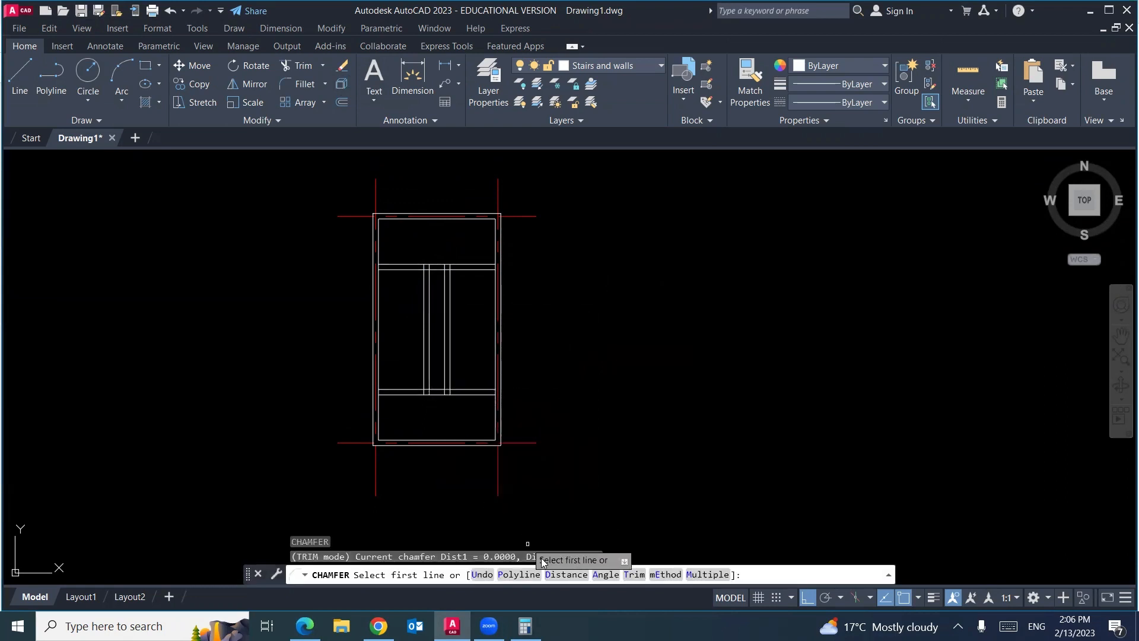
click(439, 390)
click(444, 377)
key(Return)
click(444, 293)
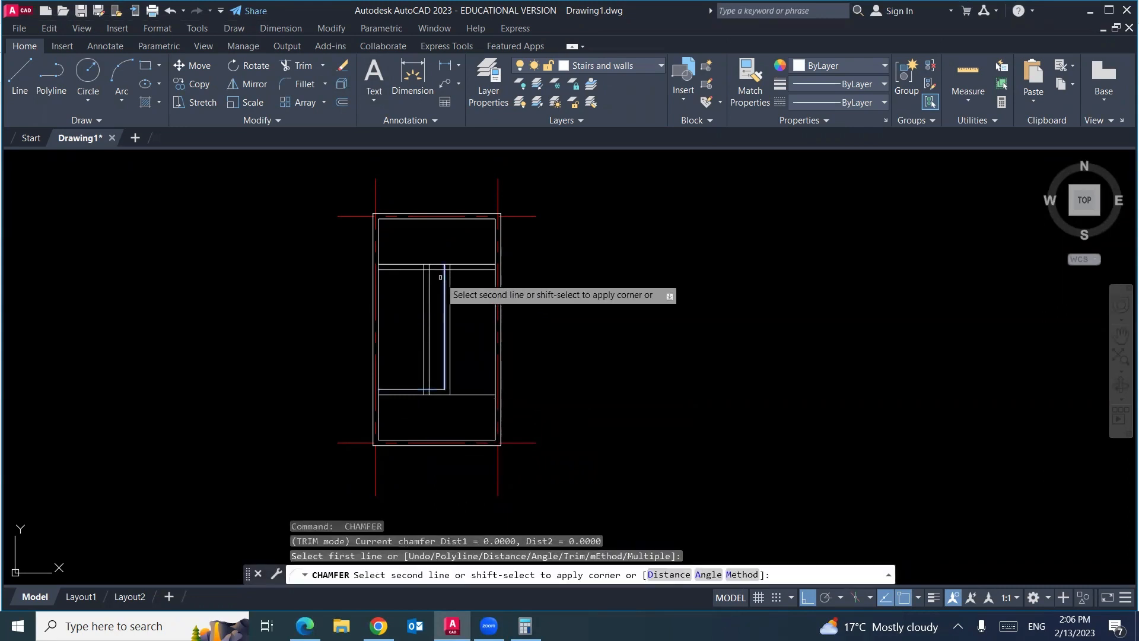
click(434, 269)
key(Return)
click(433, 270)
click(428, 321)
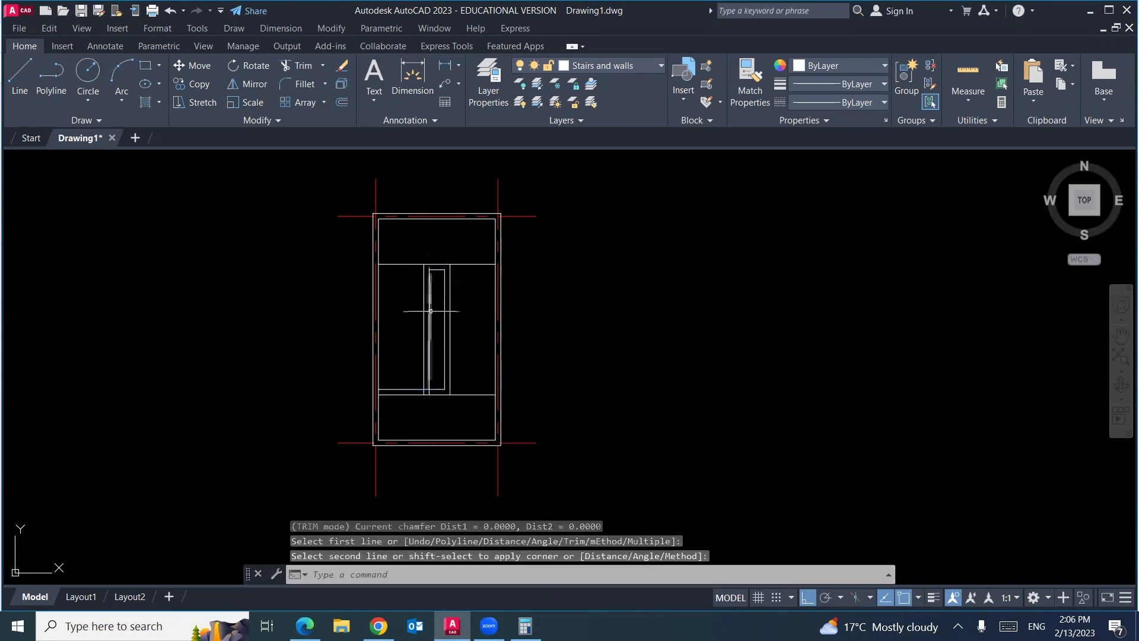
key(Return)
click(430, 356)
click(439, 390)
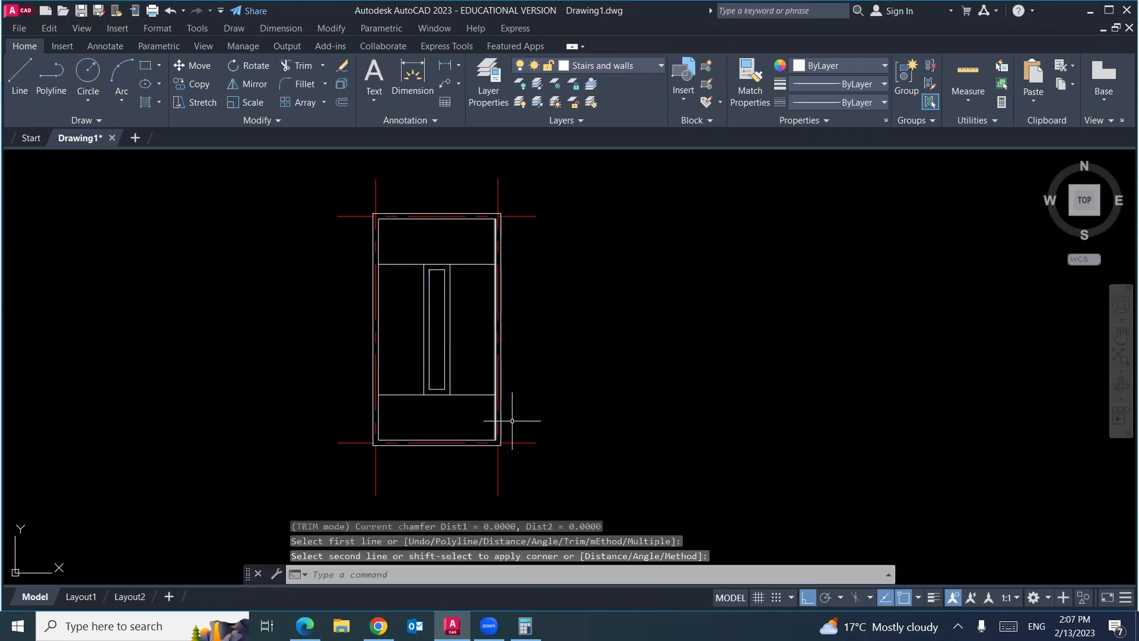
Add a vertical linear dimension between the upper and lower landing edges, placed outside the right wall
middle_drag(625, 410, 633, 401)
scroll(547, 356, up, 2)
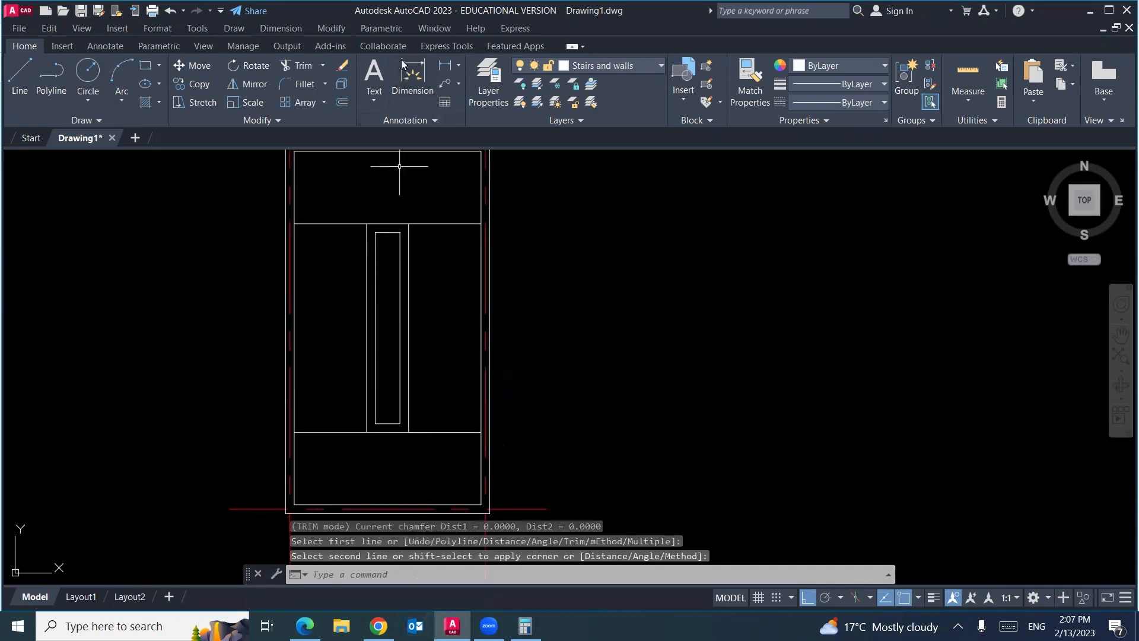
key(alt+n)
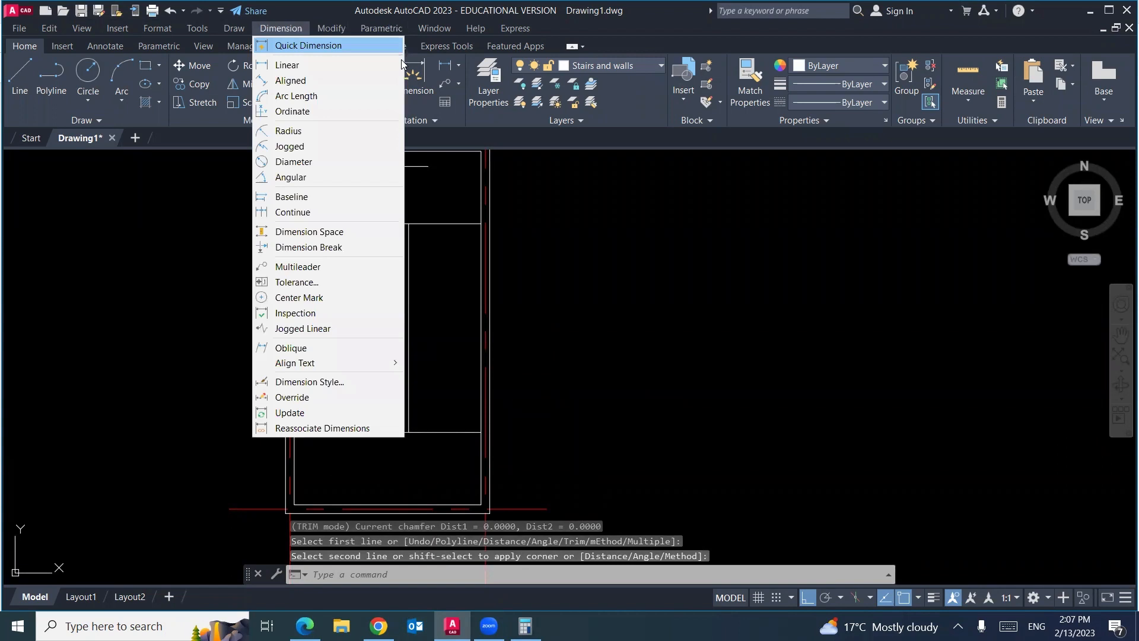
click(303, 68)
click(438, 224)
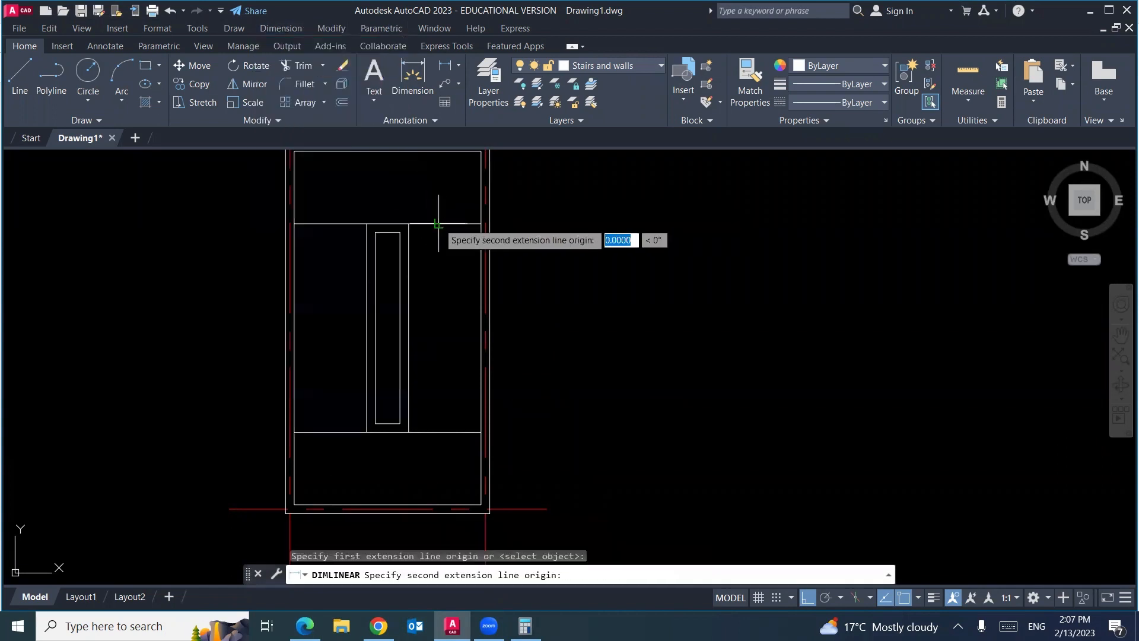
click(439, 432)
click(545, 409)
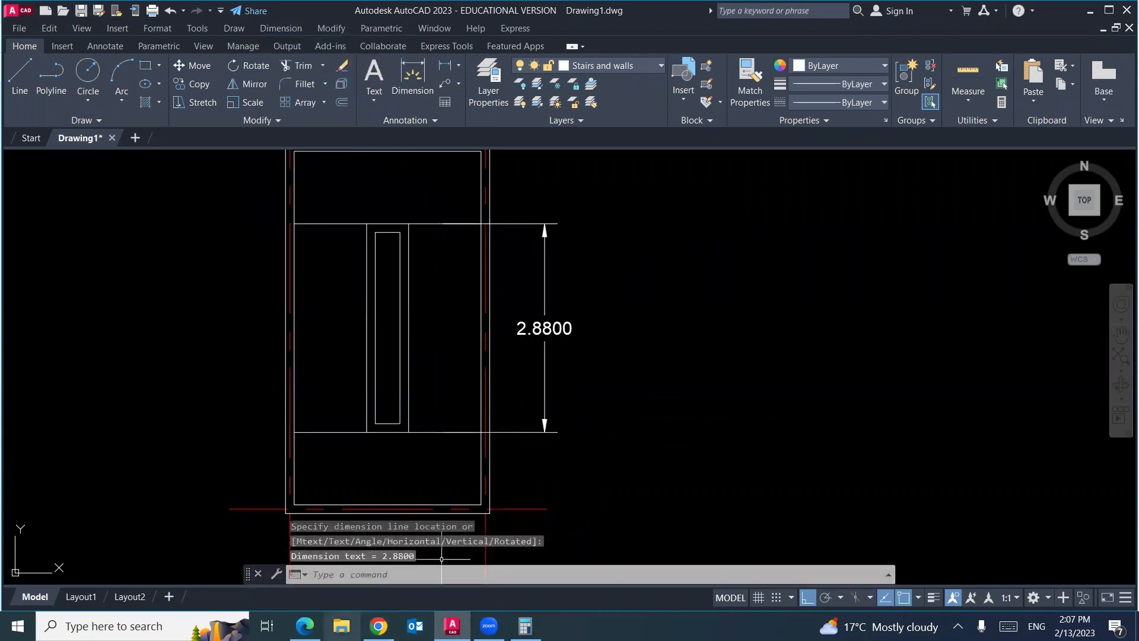
Check the two-flight plan in the Exercise 13 PDF, divide 2.88 by 9 in Calculator, and return to AutoCAD
click(305, 625)
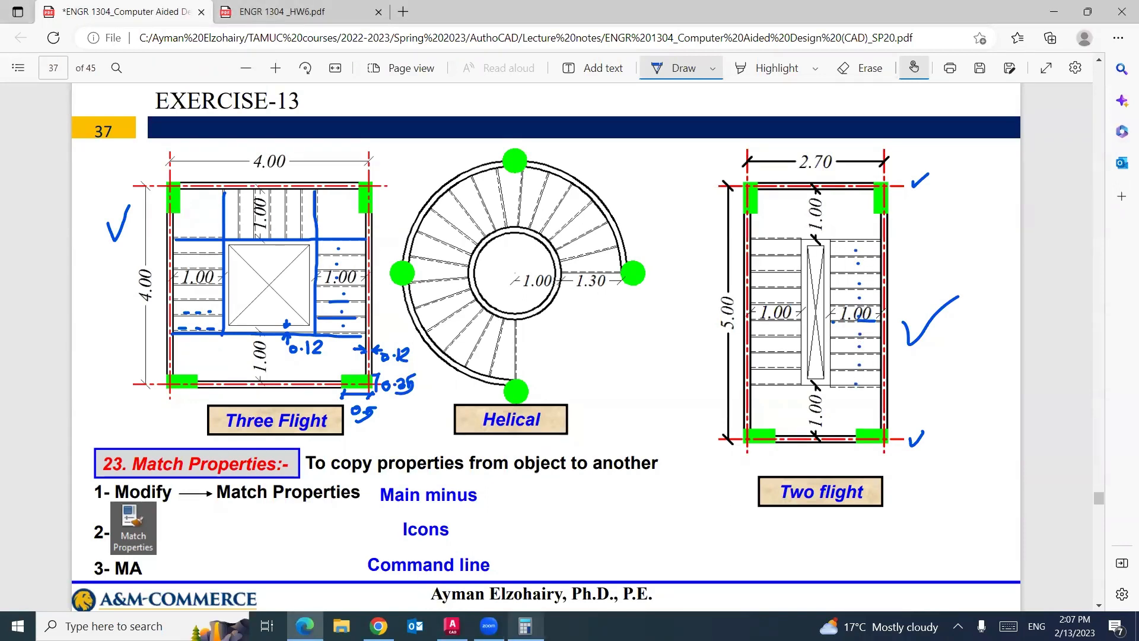
key(alt+Tab)
text(1)
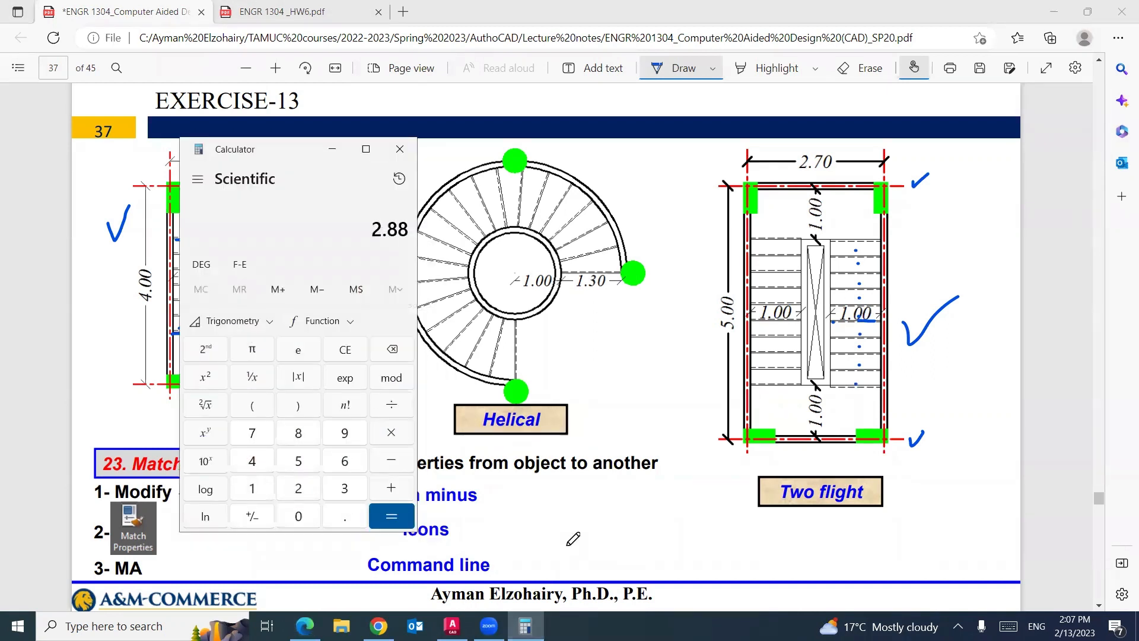
text(9)
key(Return)
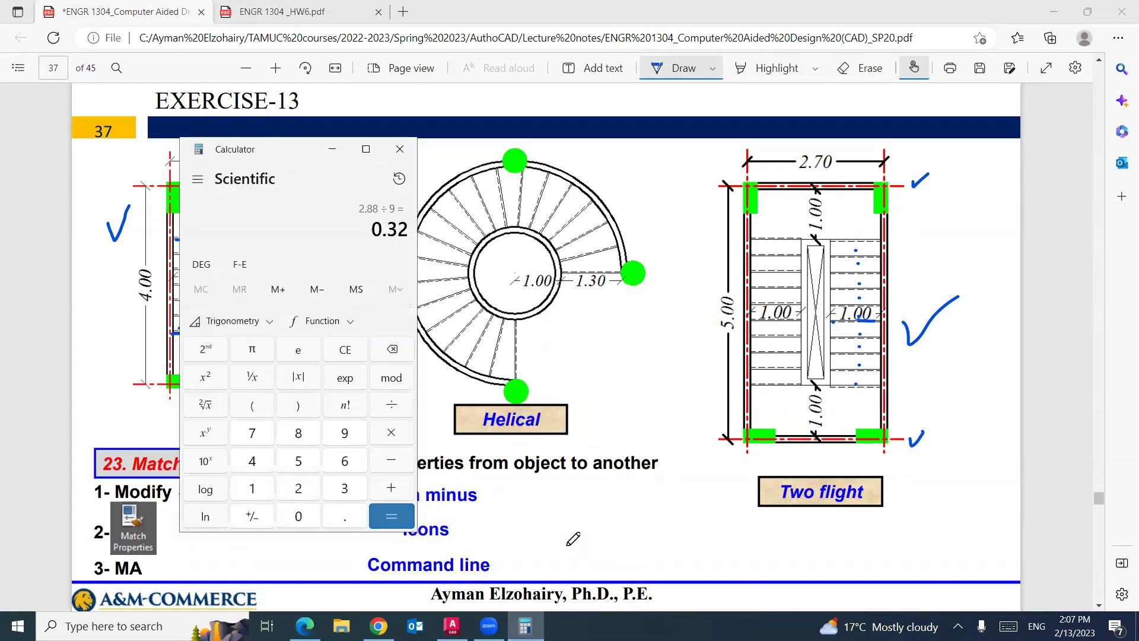
click(332, 149)
click(453, 626)
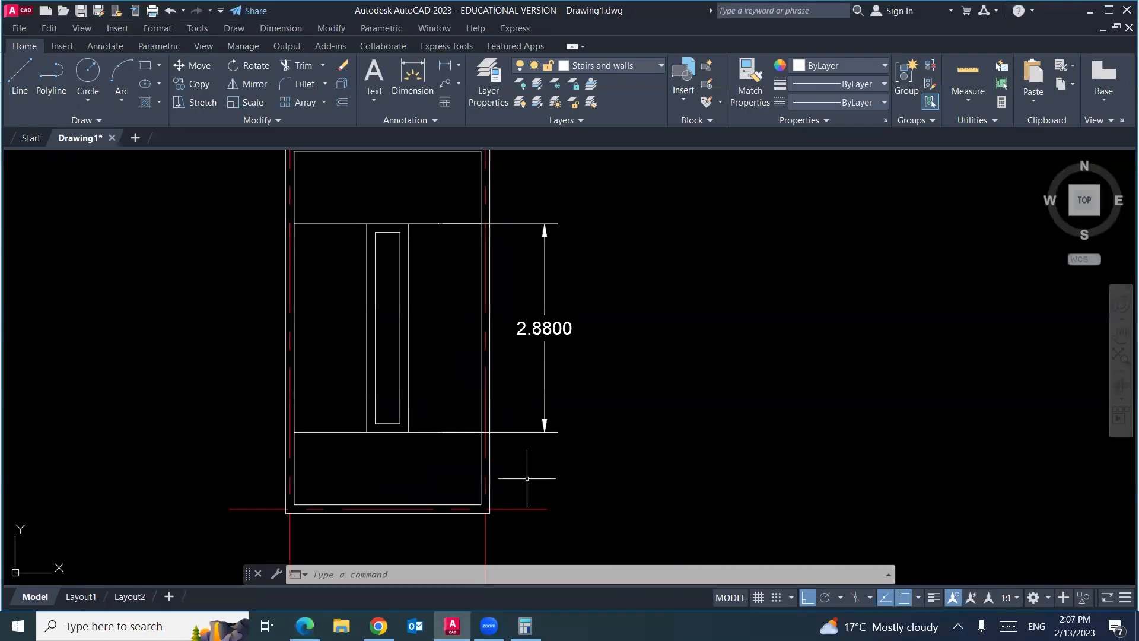
Offset the lower landing edge upward eight times at 0.32 spacing to lay out the tread lines up to the upper landing
key(Return)
text(.32)
key(Return)
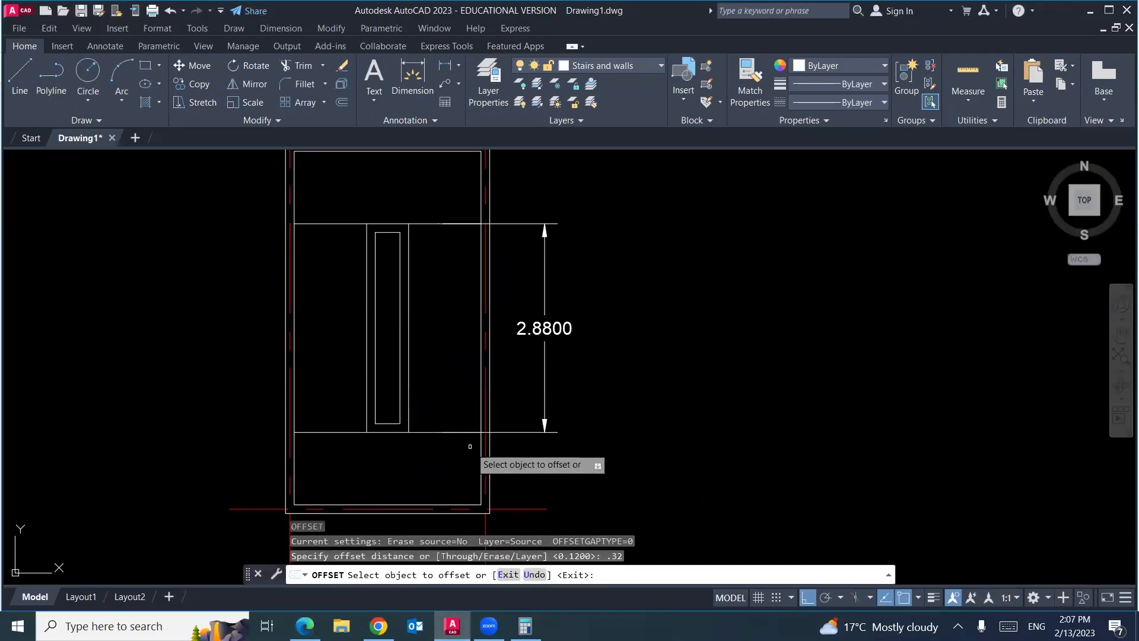
click(345, 432)
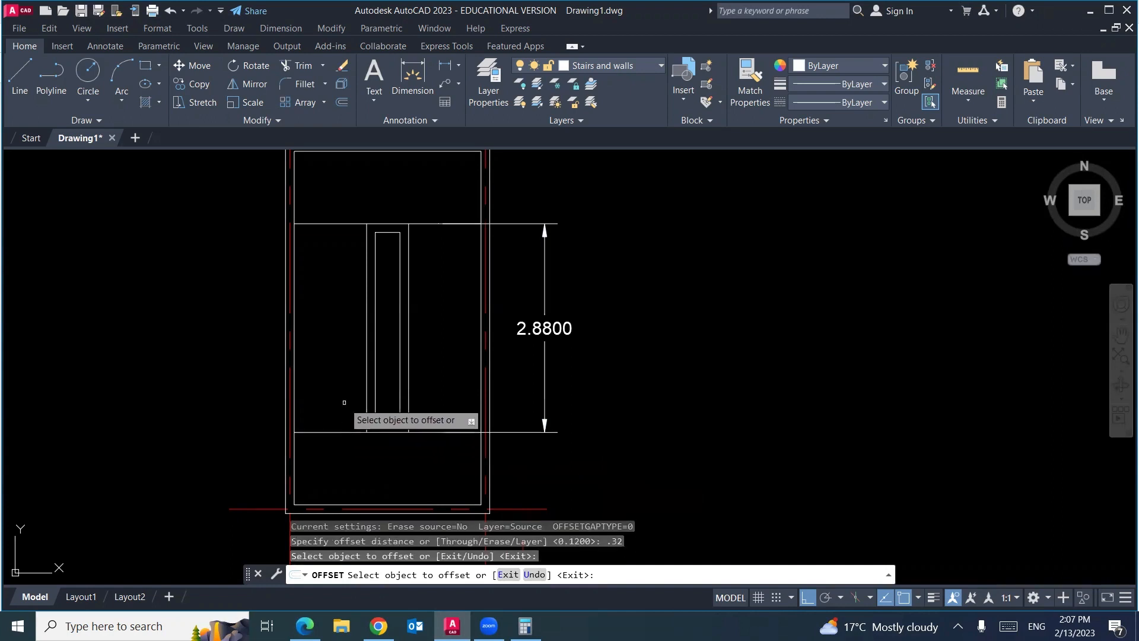
click(345, 418)
click(344, 409)
click(341, 380)
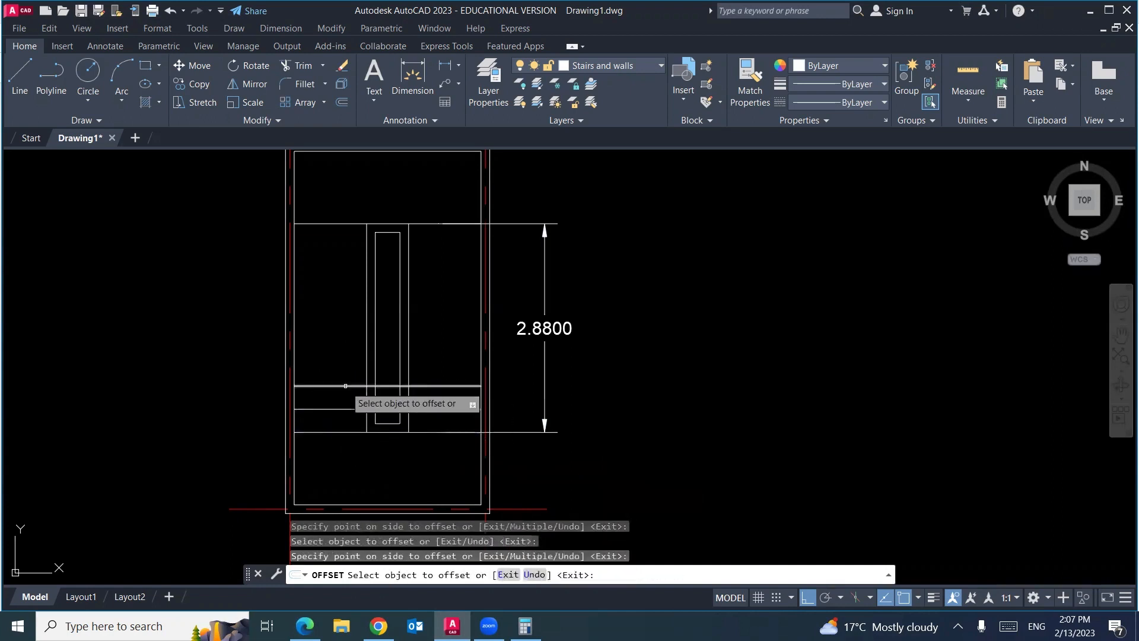
click(347, 386)
click(349, 355)
click(347, 363)
click(344, 332)
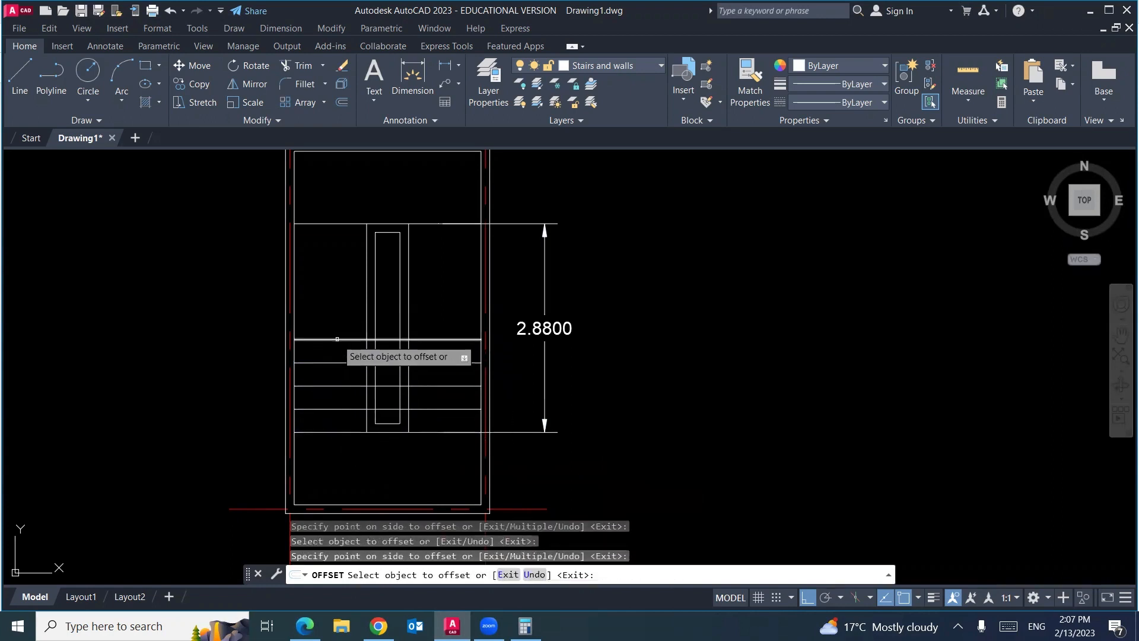
click(343, 339)
click(344, 311)
click(344, 317)
click(344, 304)
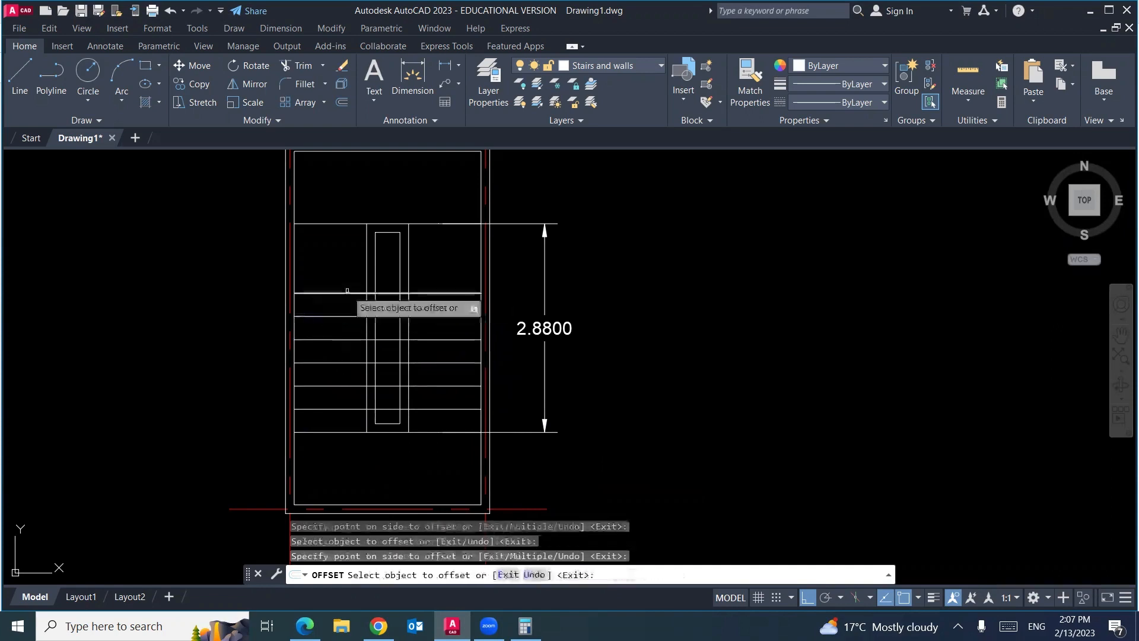
click(345, 293)
click(345, 285)
click(344, 270)
click(346, 261)
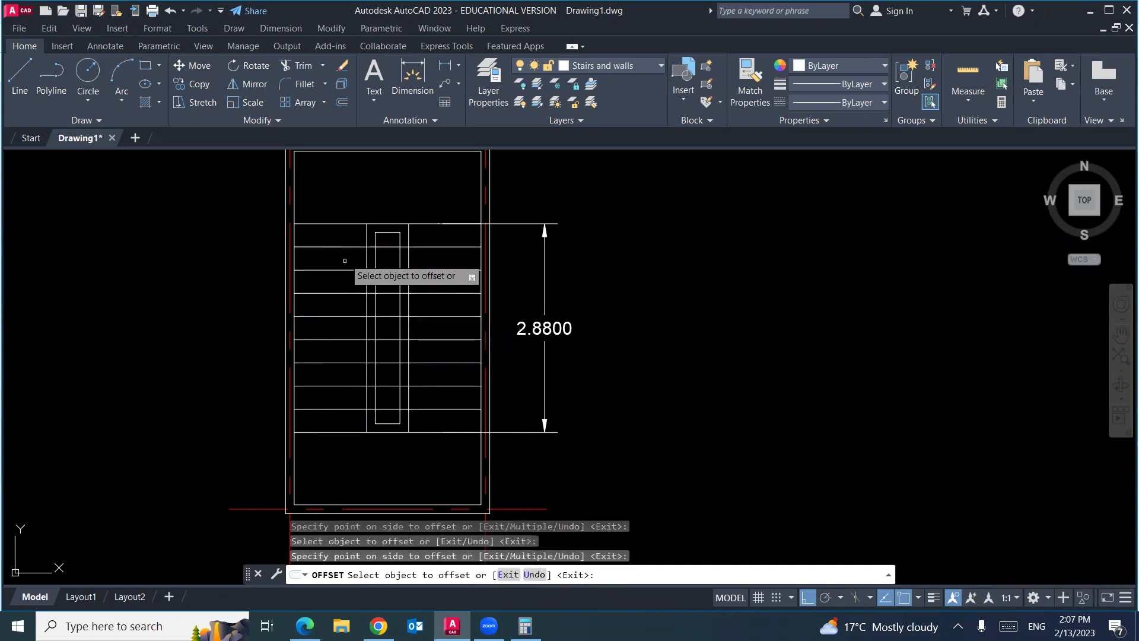
key(Return)
Trim the tread lines across the central well, using the two vertical flight lines as cutting edges
text(tr)
key(Return)
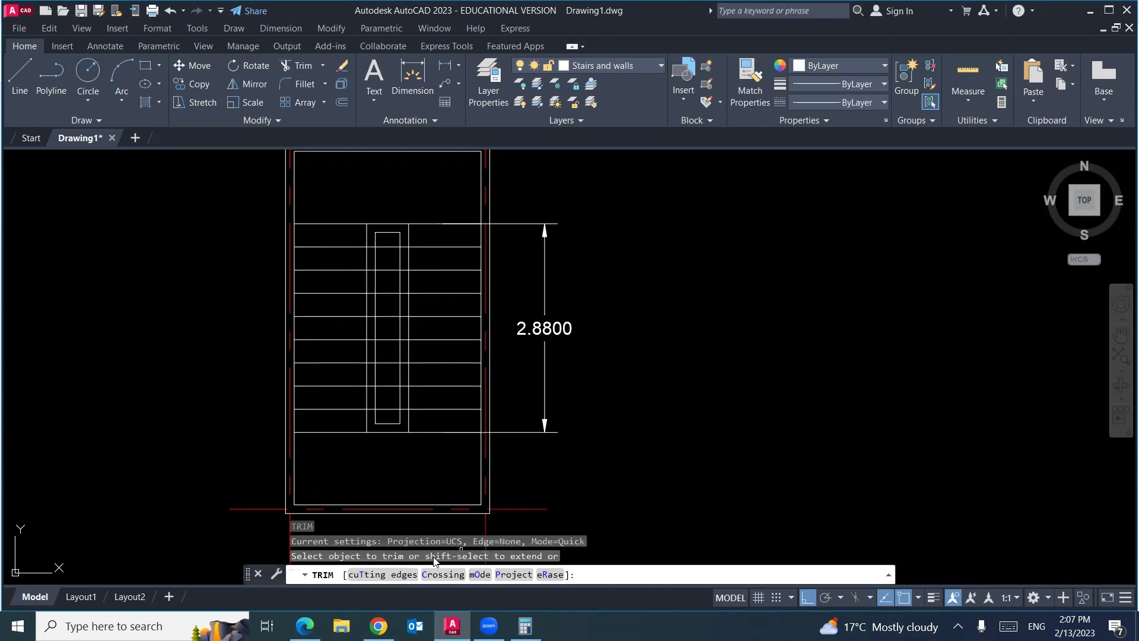
click(381, 579)
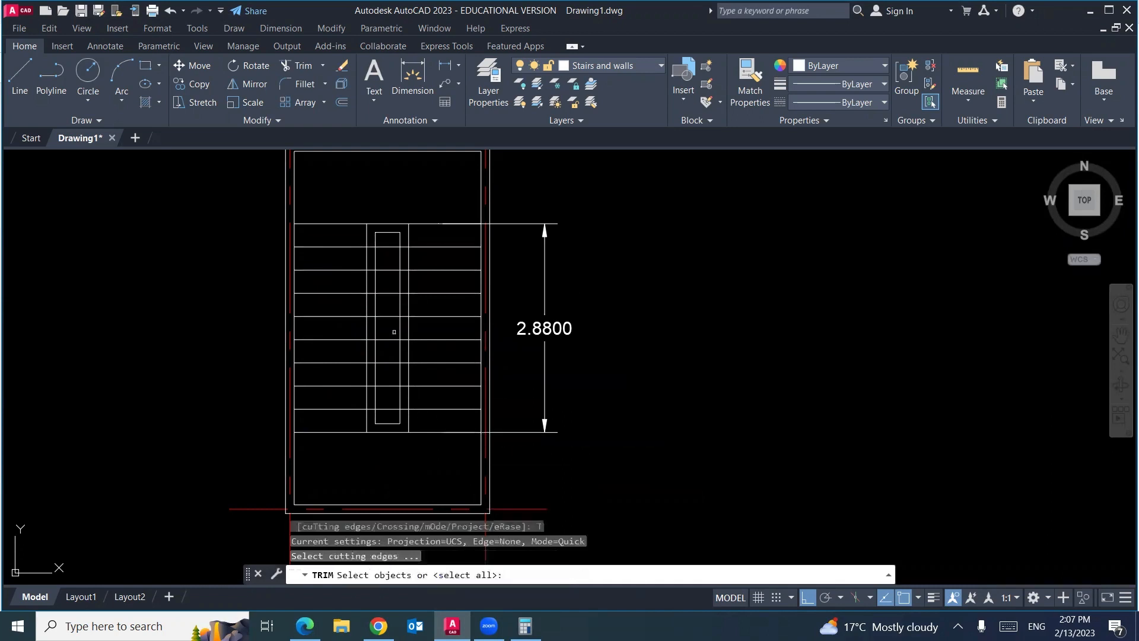
click(409, 302)
click(365, 307)
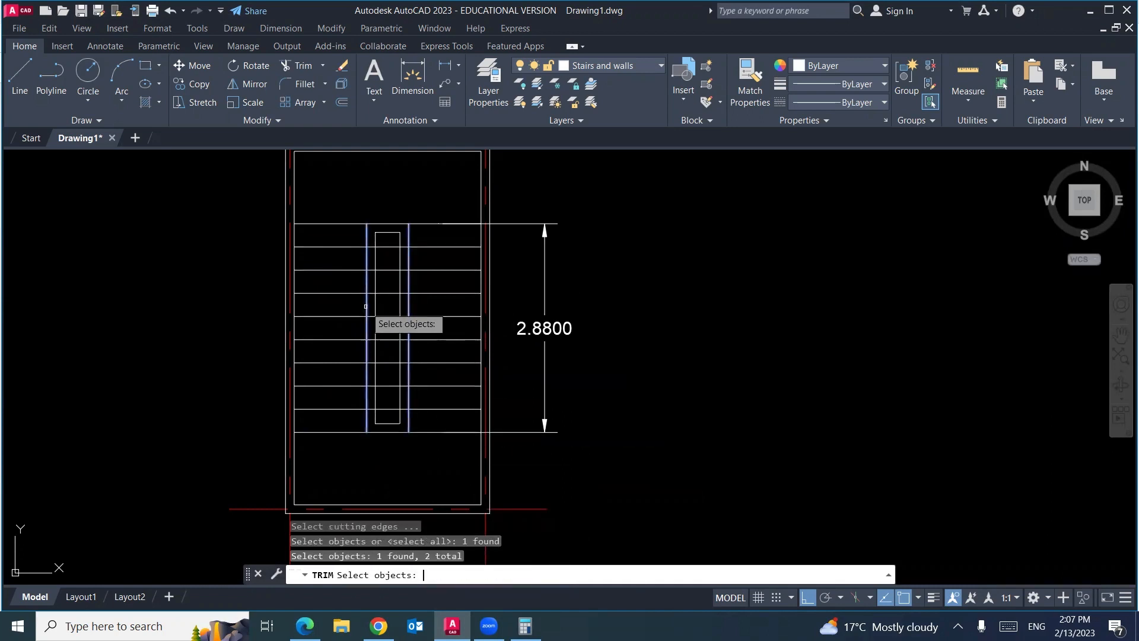
key(Return)
click(387, 246)
click(388, 270)
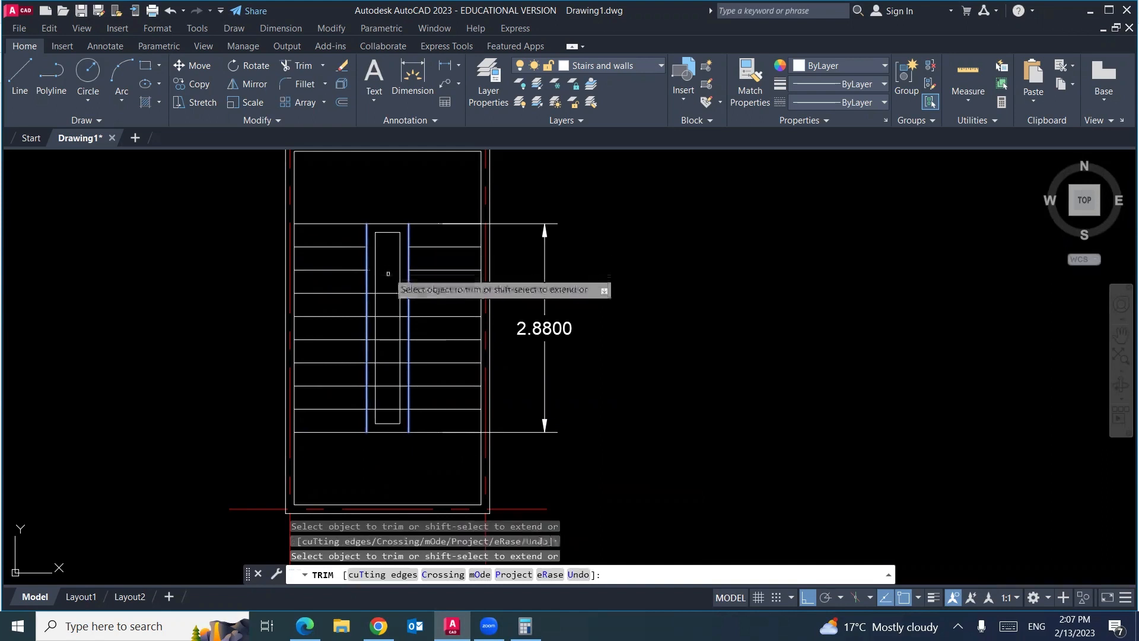
click(389, 316)
click(392, 339)
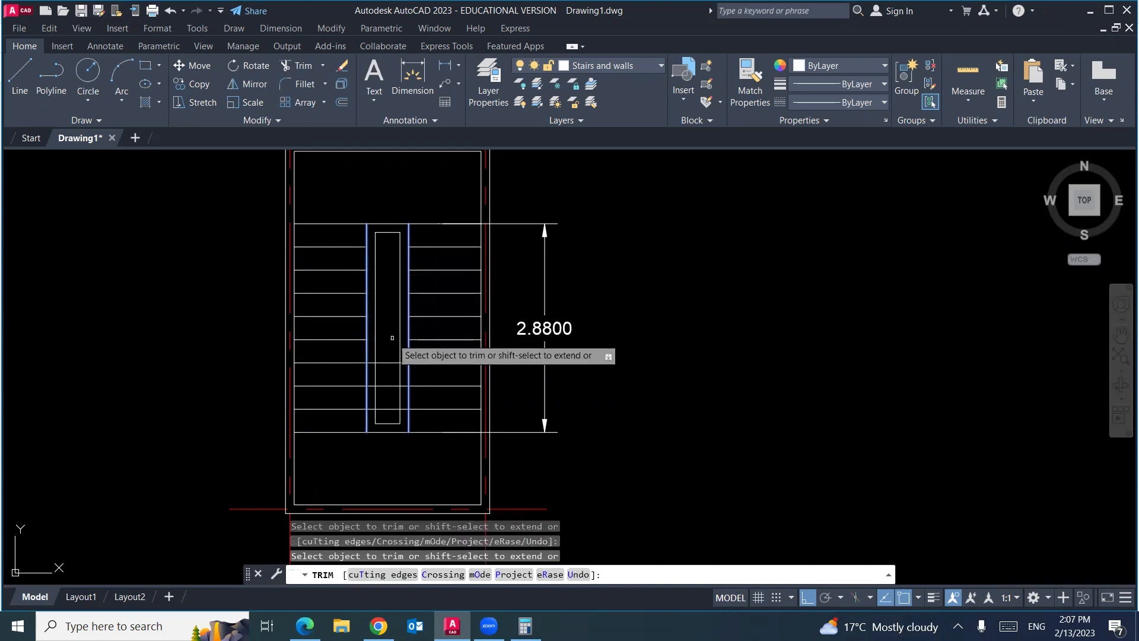
click(391, 363)
click(392, 385)
click(392, 409)
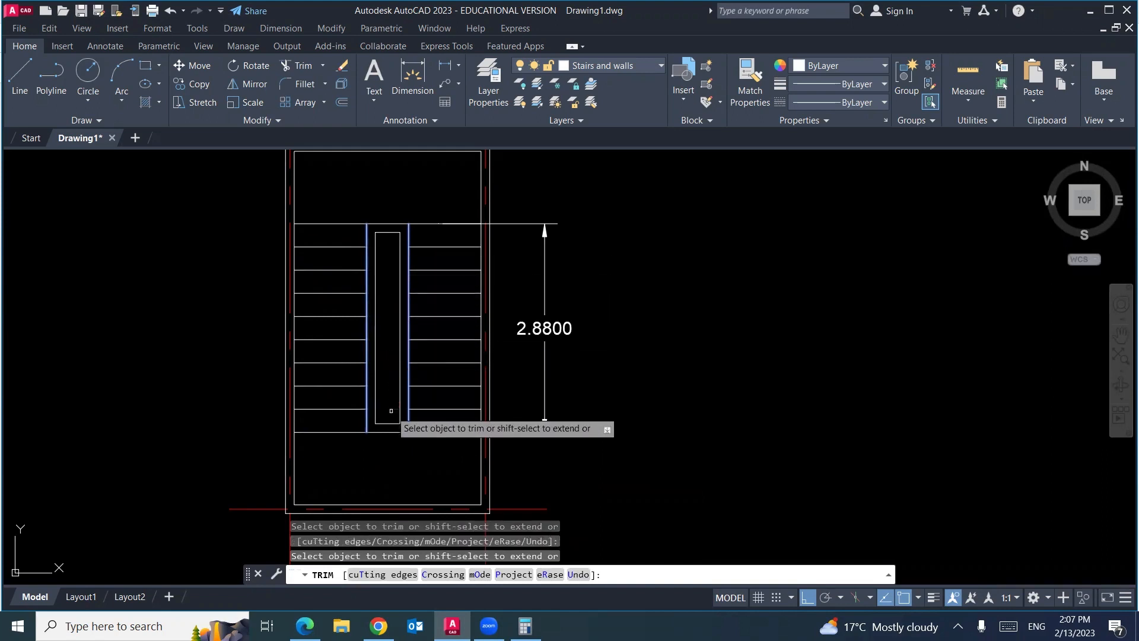
key(Escape)
Delete the vertical dimension outside the right wall
click(554, 304)
click(534, 363)
key(Delete)
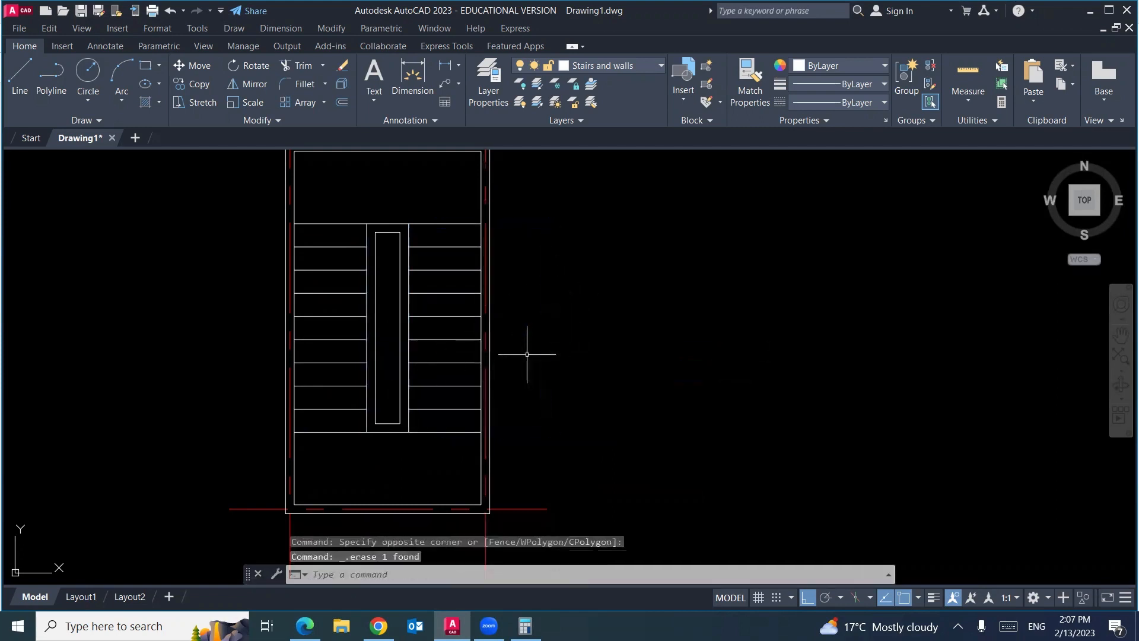
Offset the lowest tread line of the right flight upward by 0.03
middle_drag(573, 306, 654, 363)
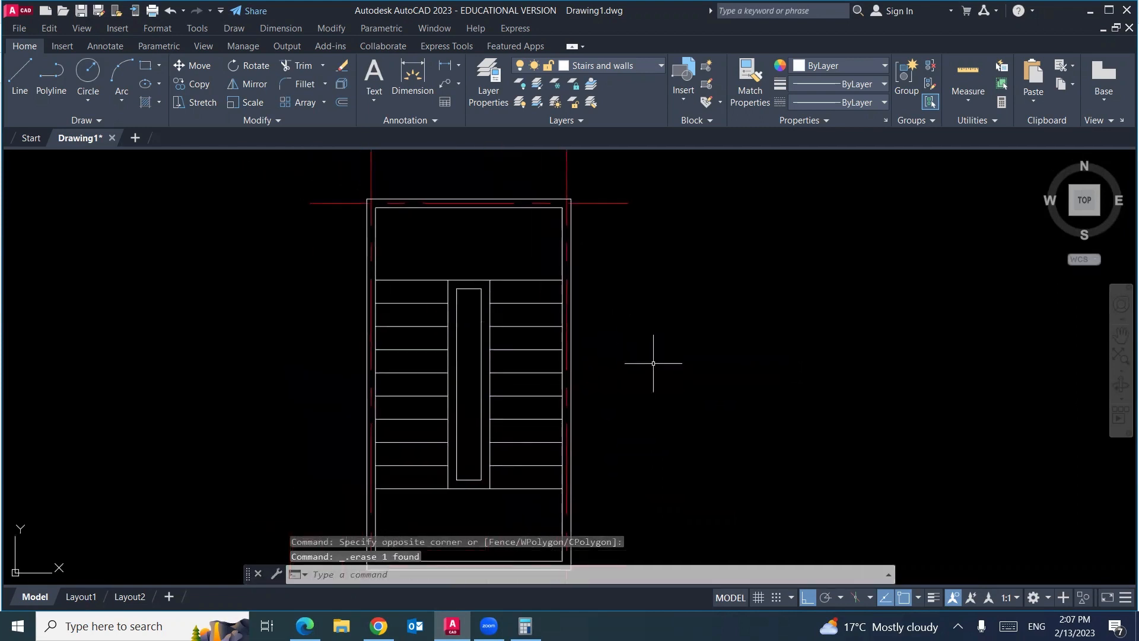
text(o)
key(Return)
text(3)
key(Return)
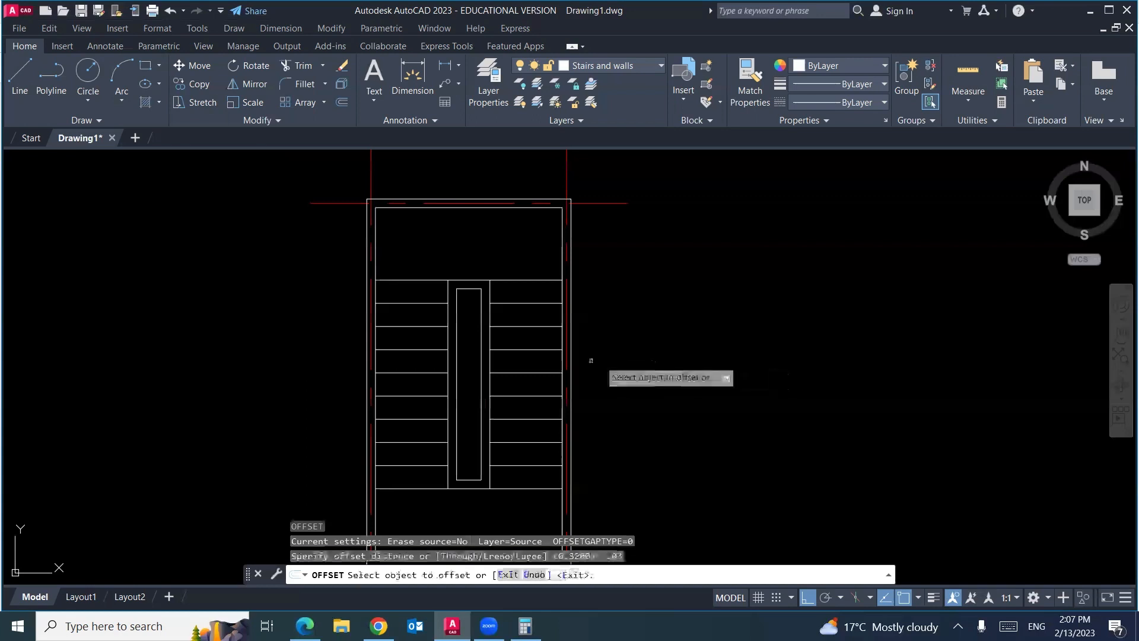
click(530, 465)
click(530, 460)
key(Return)
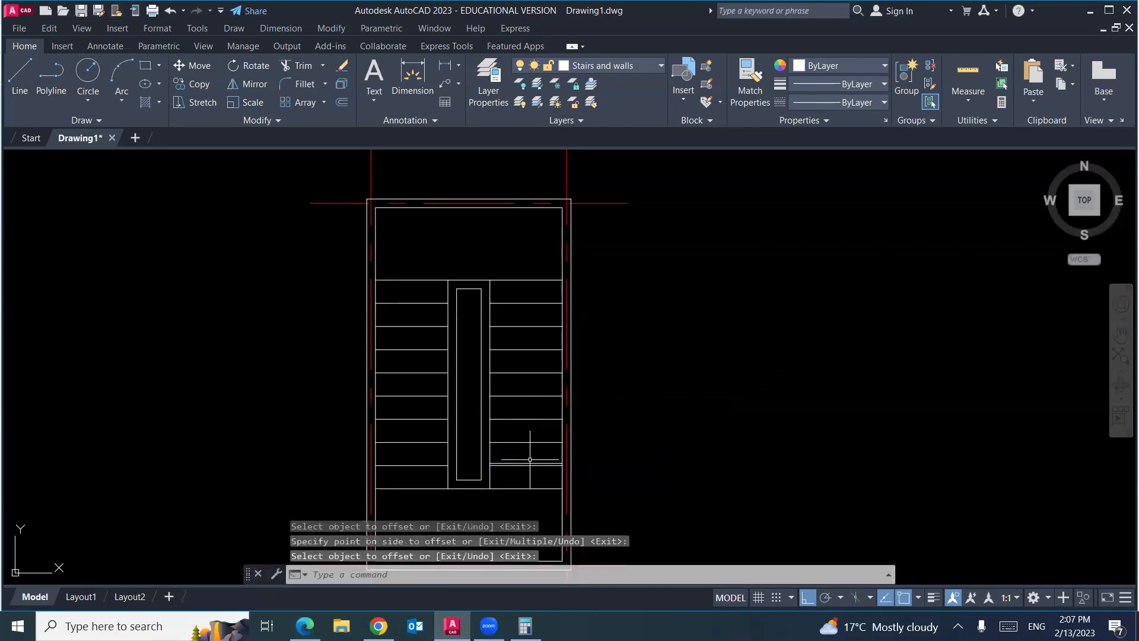
Match the properties of a dashed tread line in the three-flight staircase onto the new 0.03 offset line in the right flight
click(530, 462)
mouse_move(459, 415)
middle_down()
mouse_move(610, 399)
mouse_move(626, 383)
middle_up()
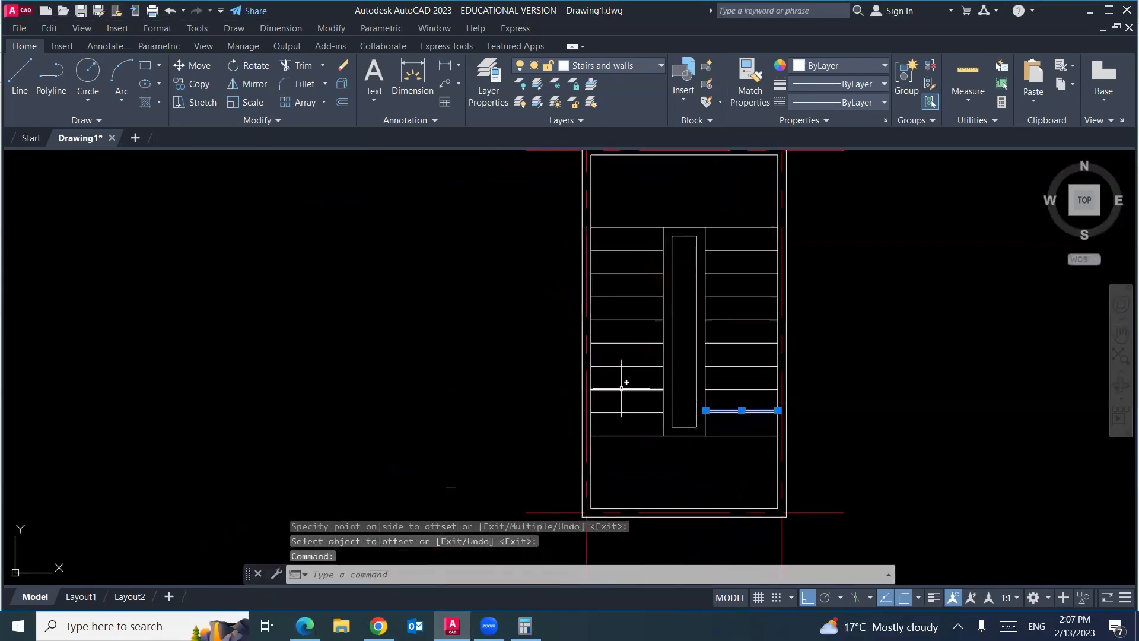
scroll(666, 385, down, 2)
key(Escape)
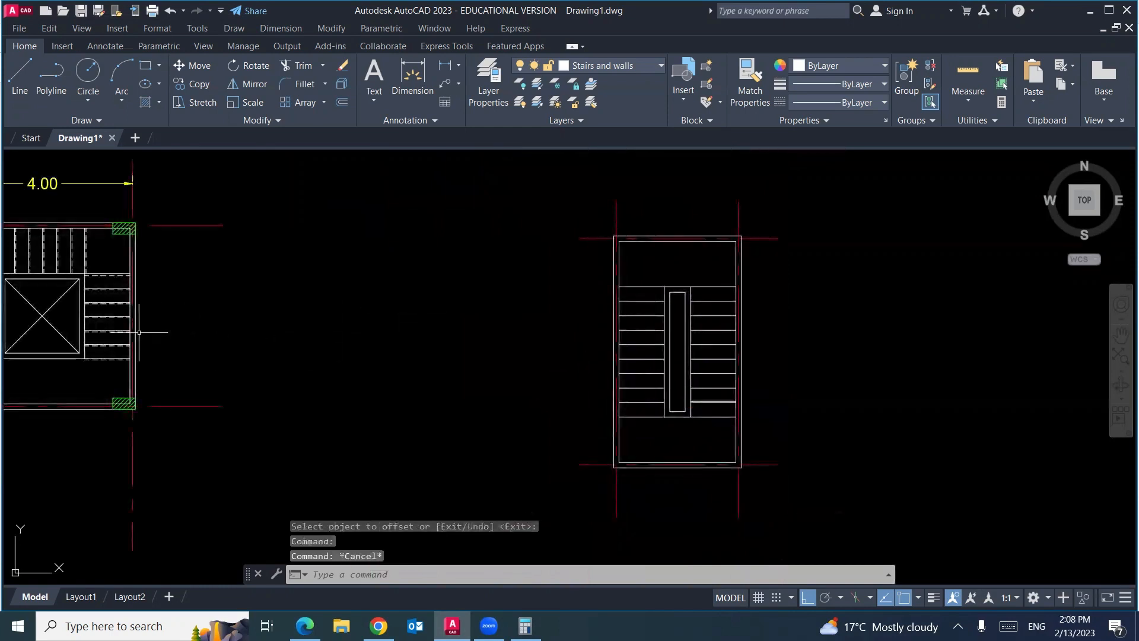
click(111, 359)
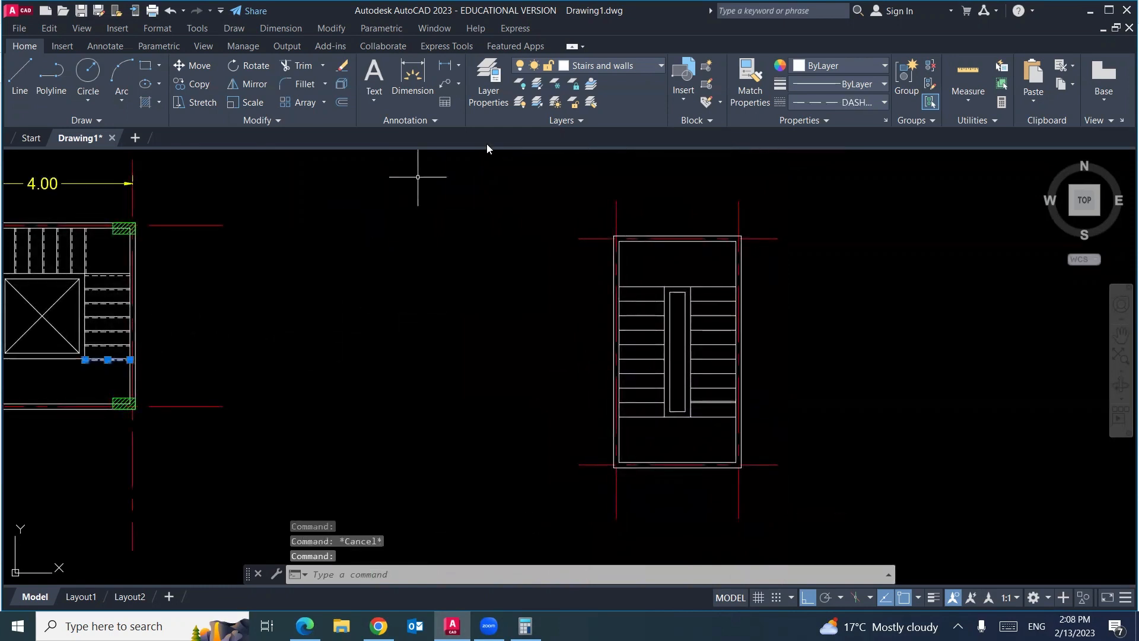
click(742, 90)
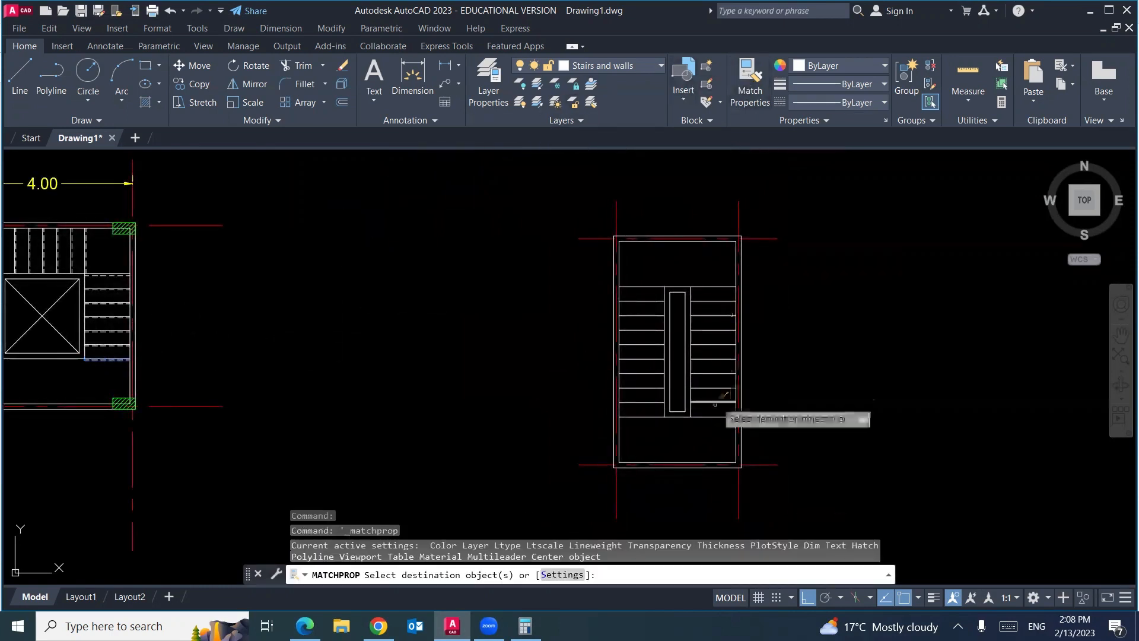
scroll(728, 414, up, 3)
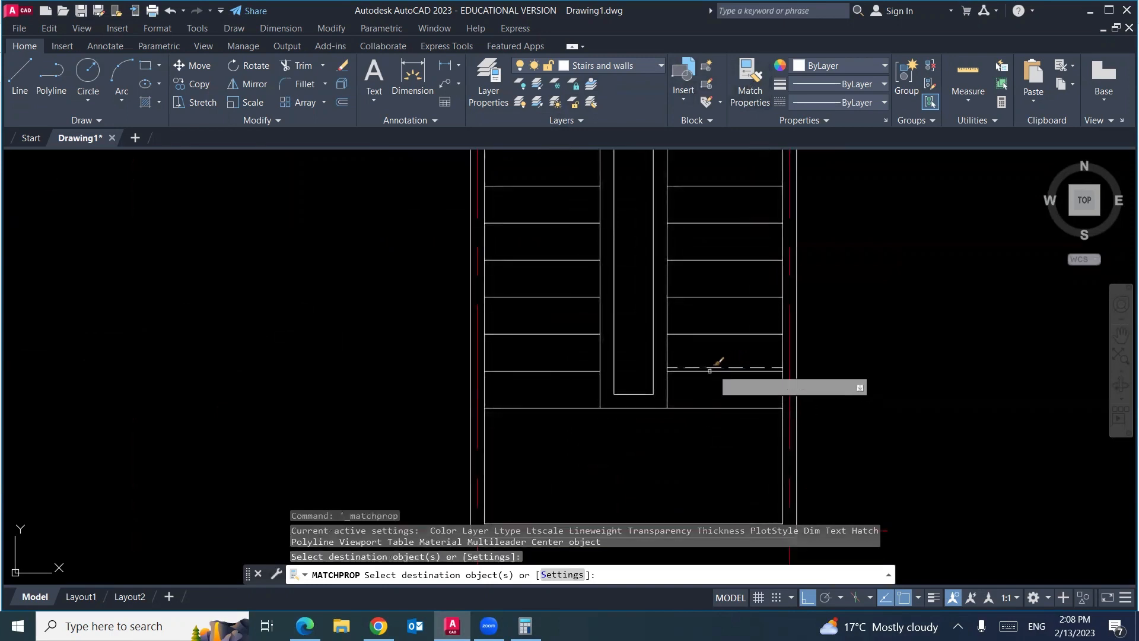
middle_drag(719, 374, 476, 386)
key(Escape)
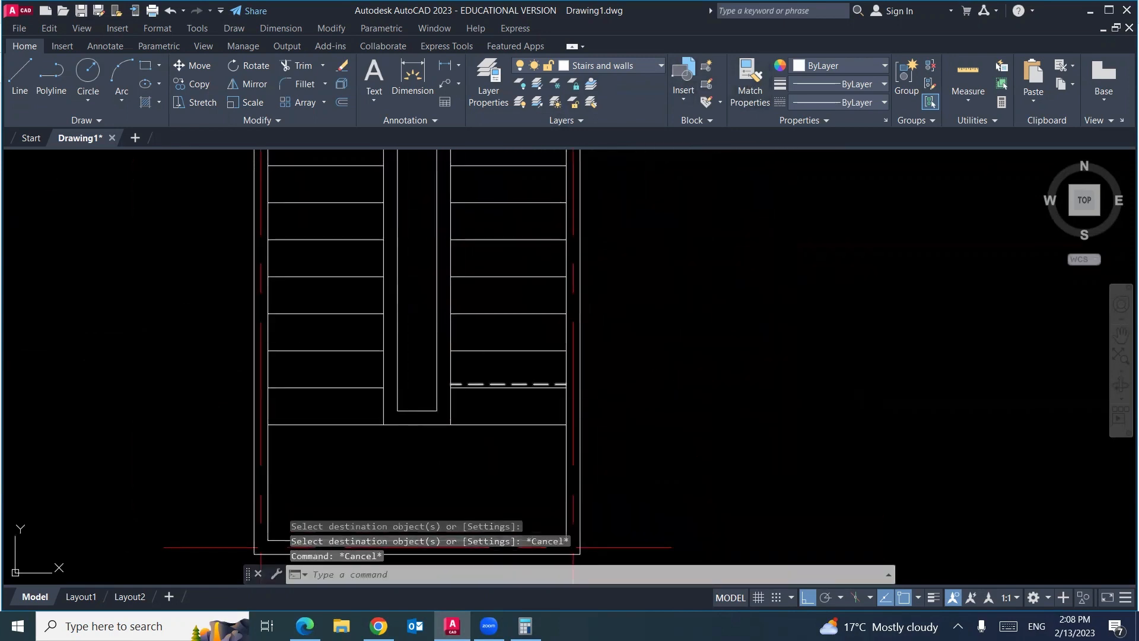
Offset the dashed line by 0.32 once down to the lower landing and eight times up to the upper landing in the right flight
text(o)
key(Return)
text(.03)
key(Return)
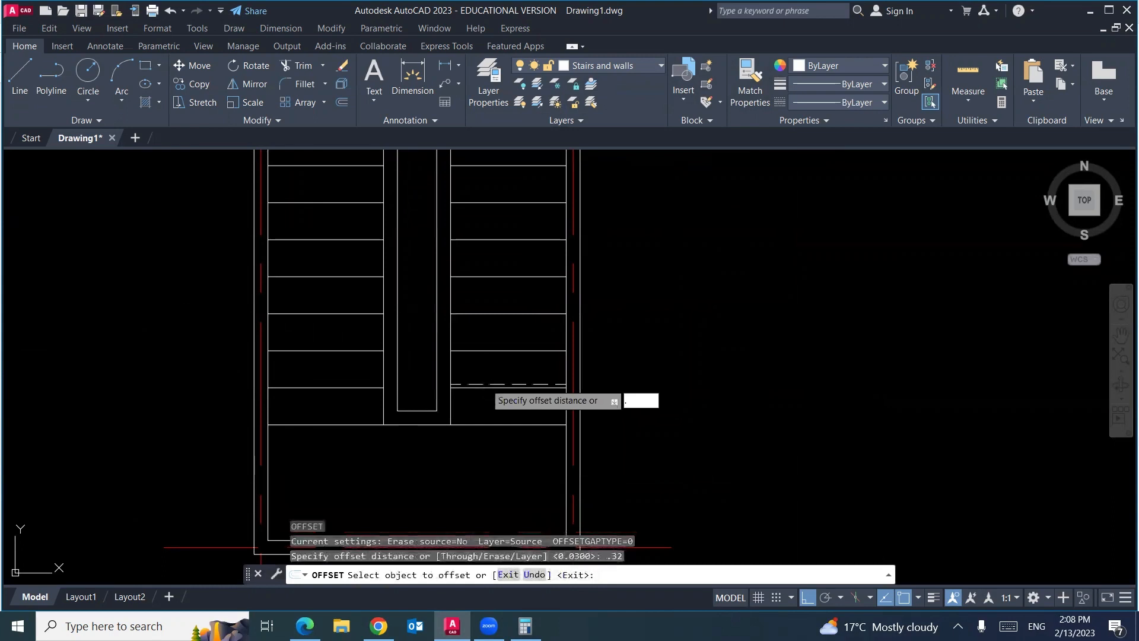
click(498, 386)
click(498, 391)
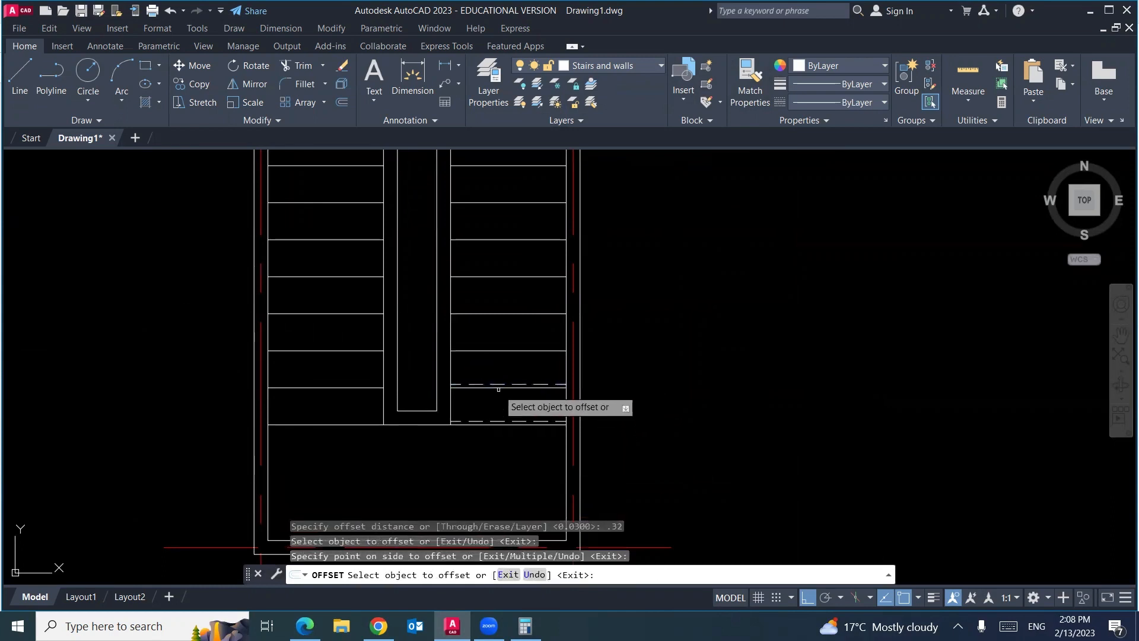
click(498, 384)
click(496, 340)
click(500, 348)
click(504, 303)
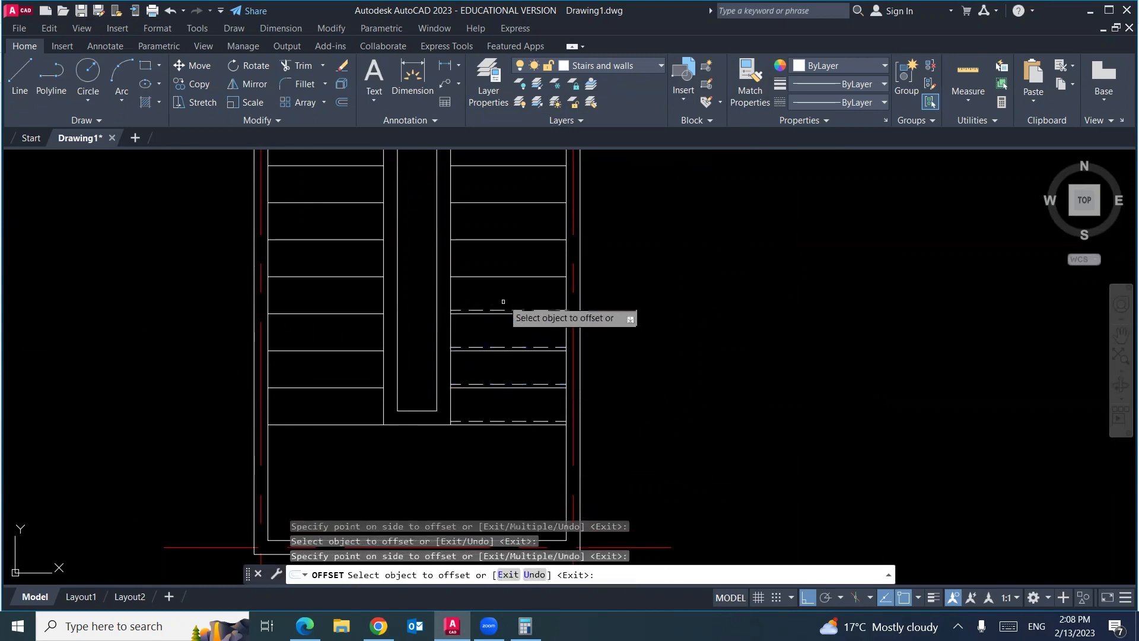
click(501, 311)
click(503, 262)
middle_drag(503, 259, 504, 402)
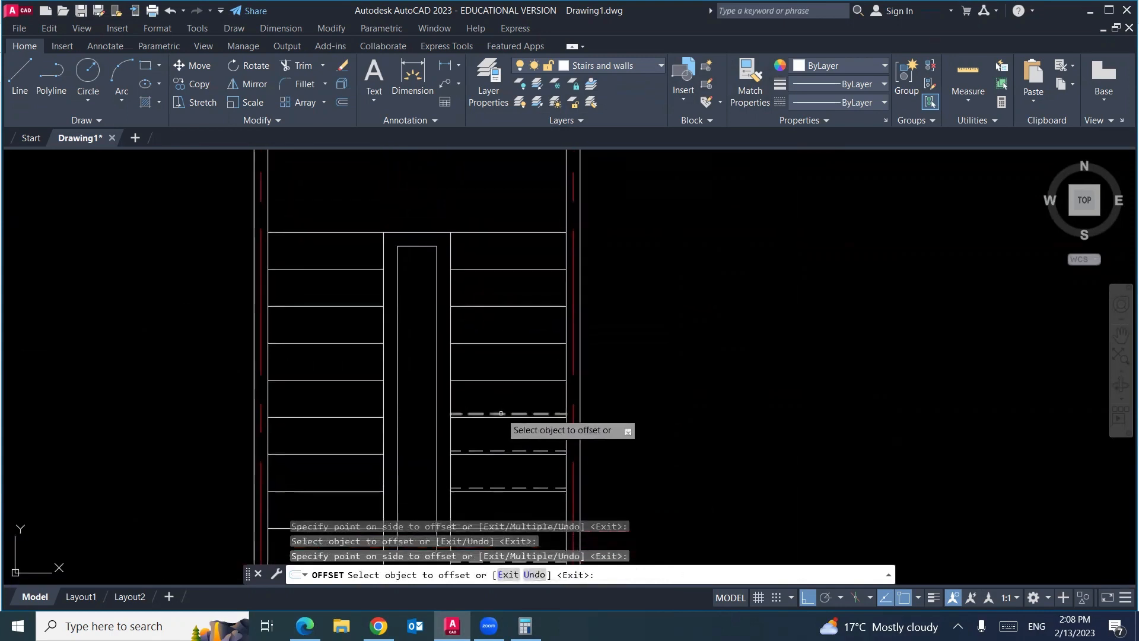
click(501, 414)
click(499, 367)
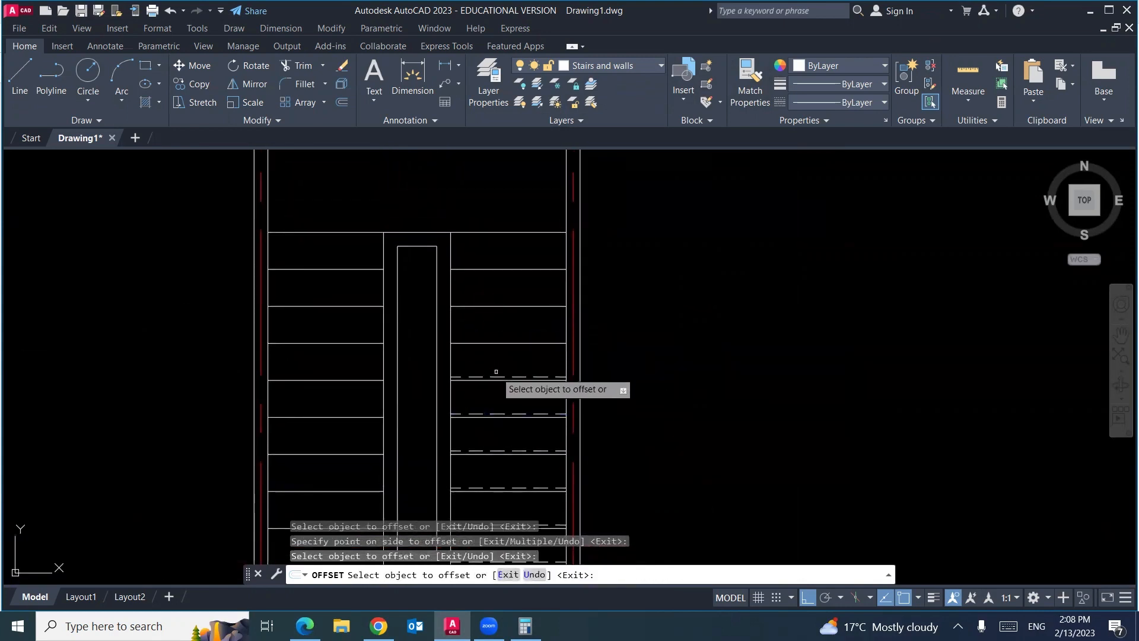
click(496, 376)
click(499, 344)
click(499, 340)
click(500, 301)
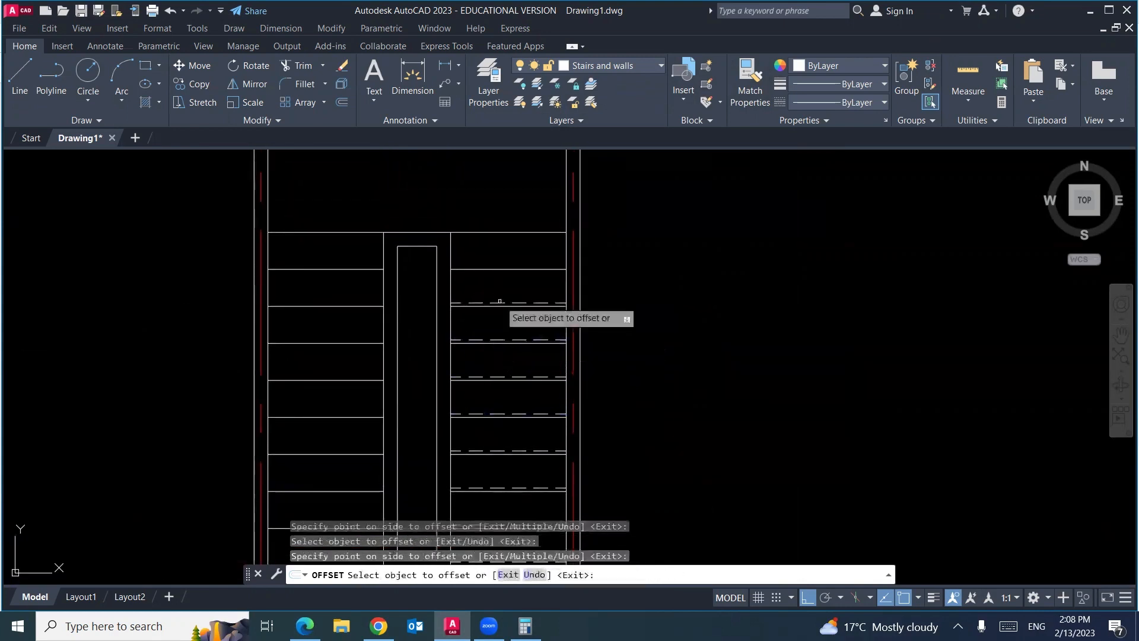
click(501, 303)
click(498, 272)
click(496, 266)
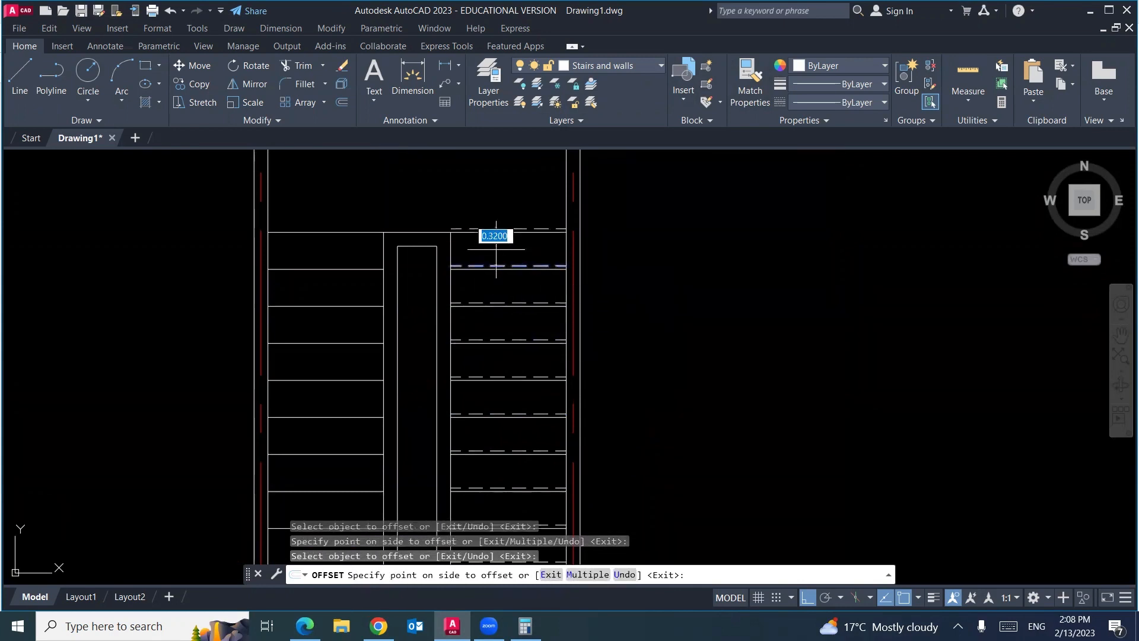
click(489, 242)
key(Return)
Offset the second tread line from the top of the left flight downward by 0.03
middle_drag(391, 297, 501, 298)
text(o)
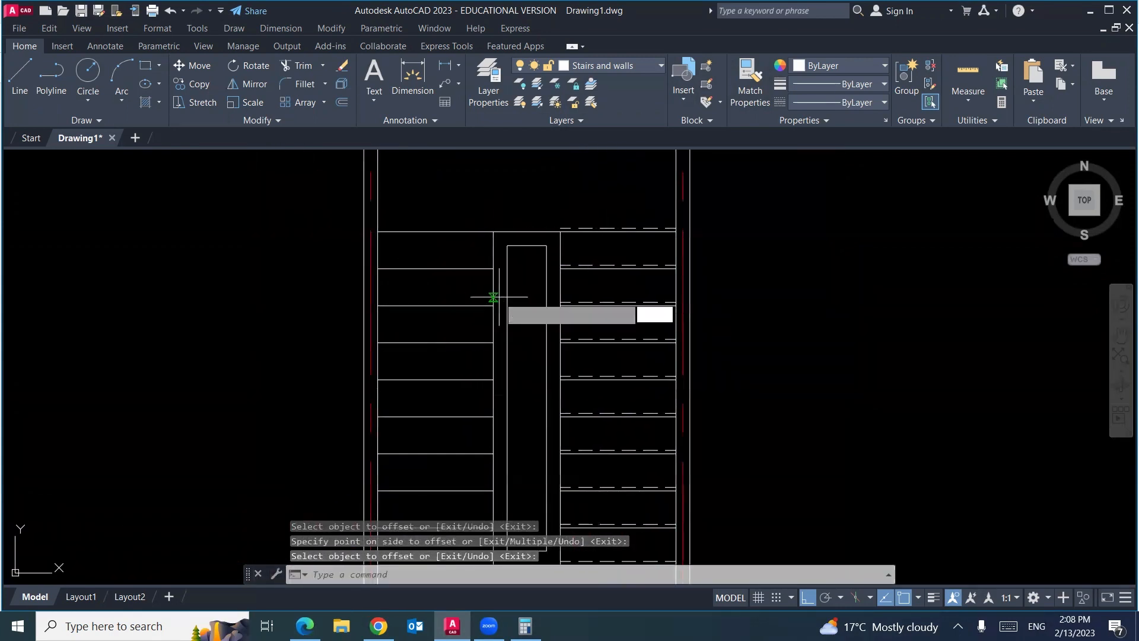
key(Return)
text(.03)
key(Return)
click(496, 268)
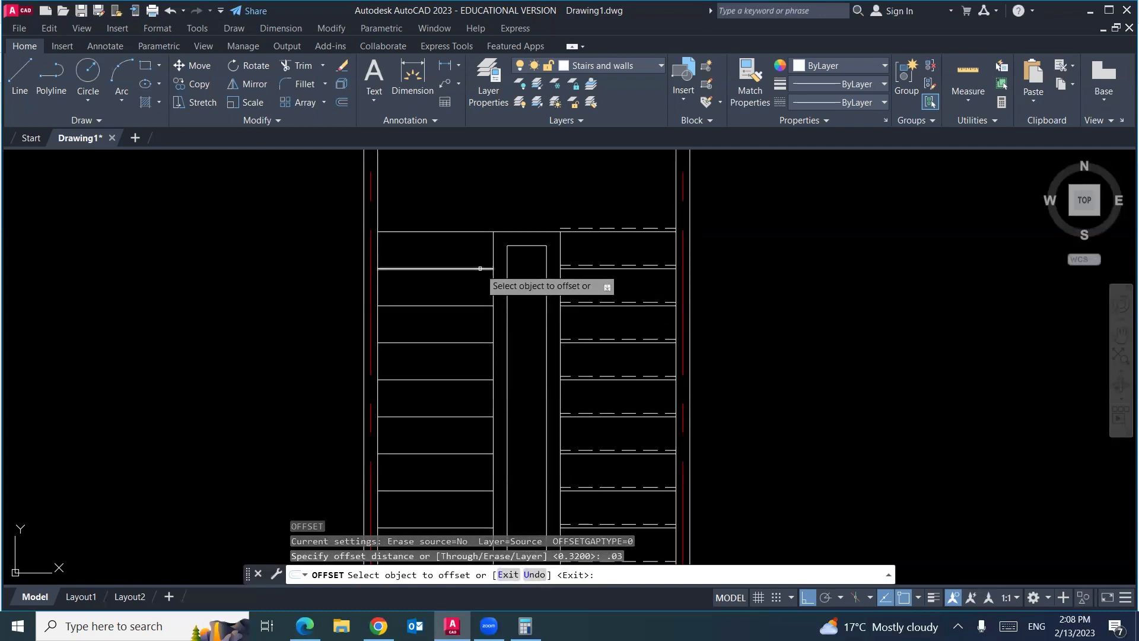
click(478, 325)
key(Return)
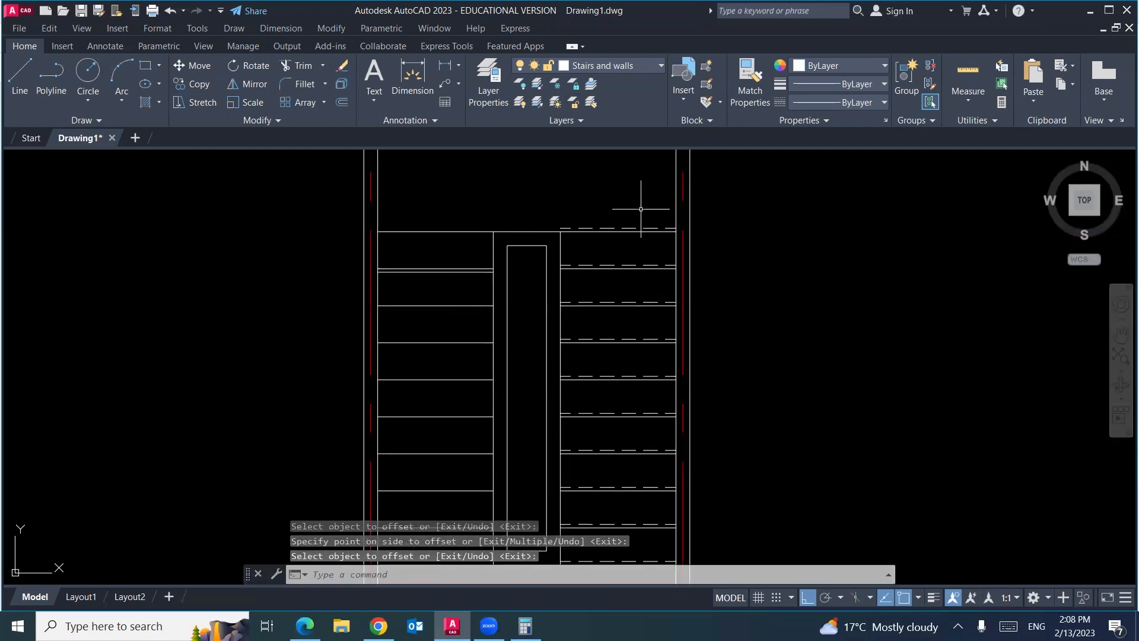
Match the properties of the right flight's top dashed line onto the new 0.03 offset line in the left flight
key(Return)
click(631, 228)
click(749, 80)
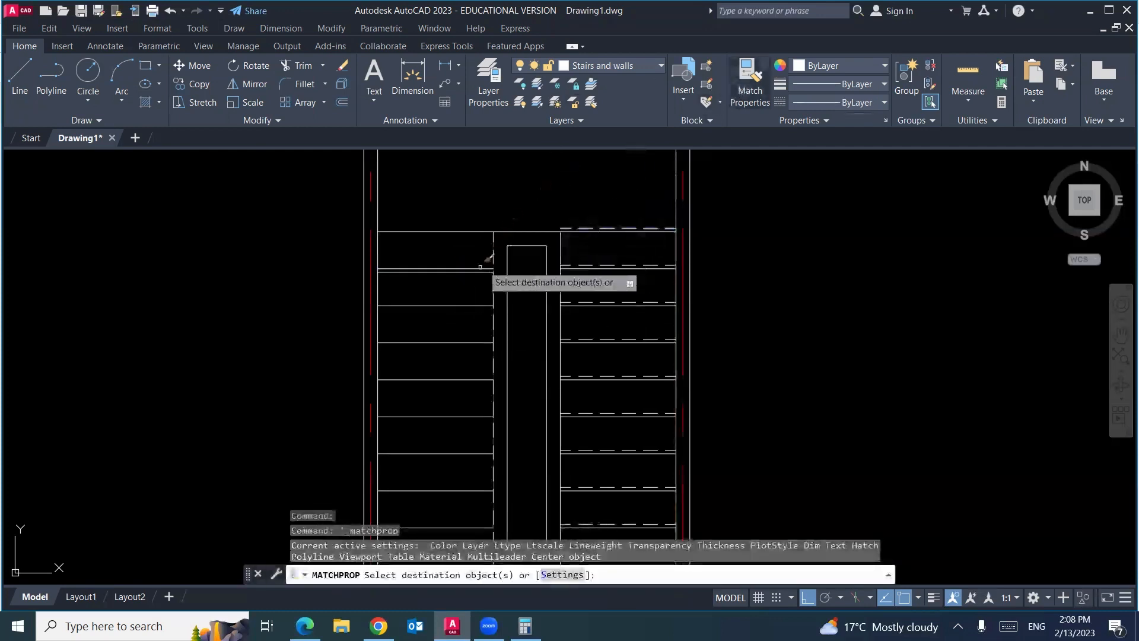
click(480, 272)
key(Escape)
key(Escape)
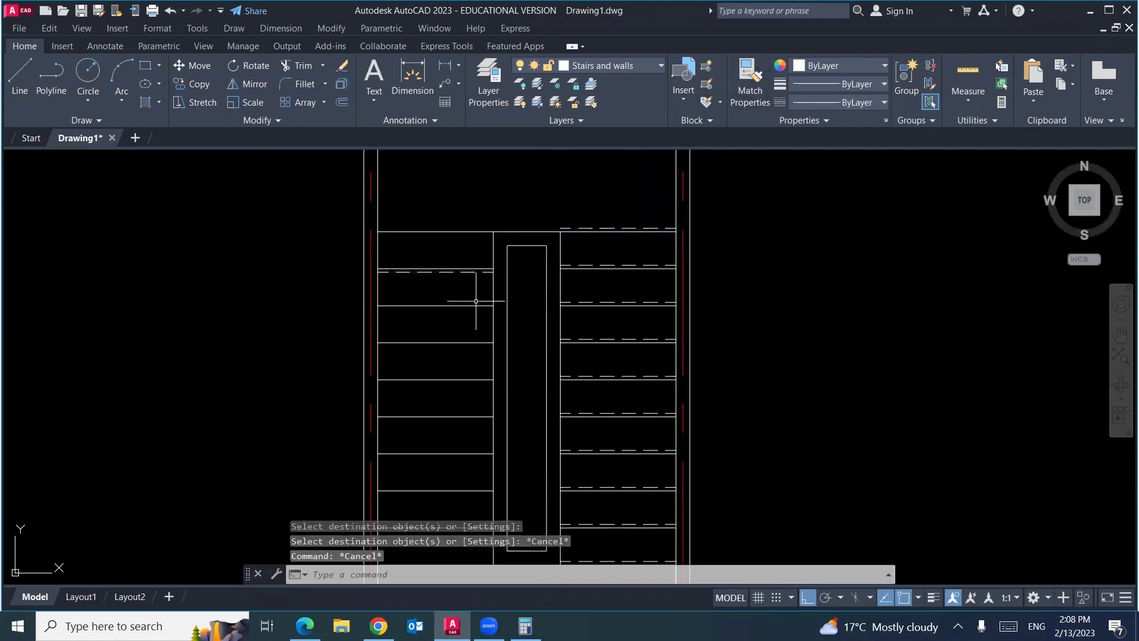
Offset the left flight's dashed line by 0.32 once up to the upper landing and eight times down to the lower landing
text(o)
key(Return)
text(.32)
key(Return)
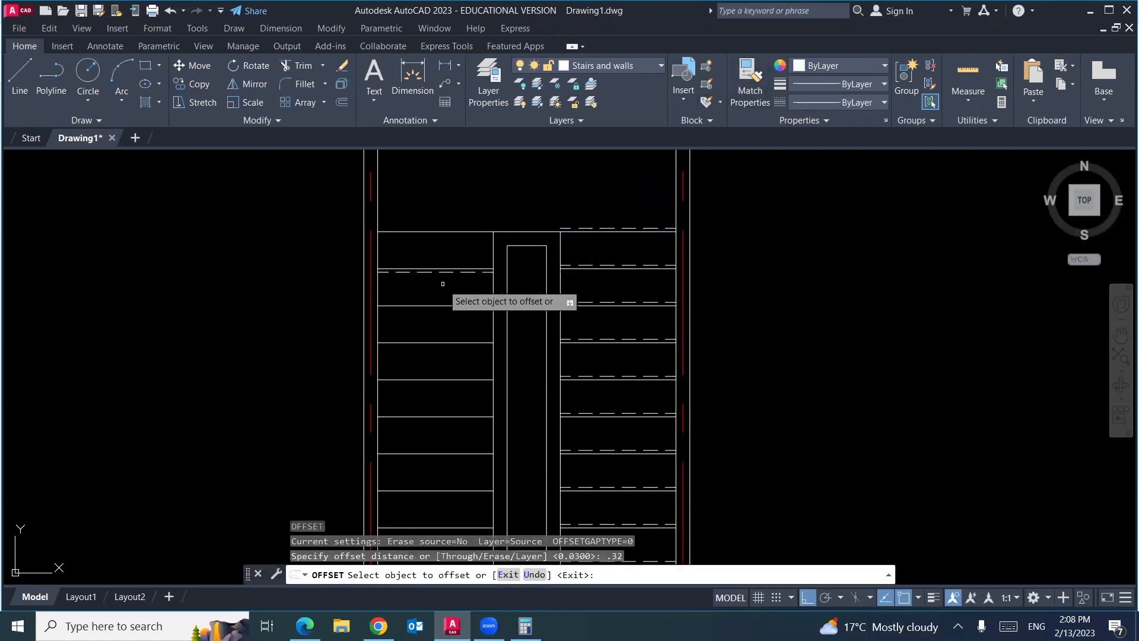
click(445, 271)
click(442, 252)
click(445, 272)
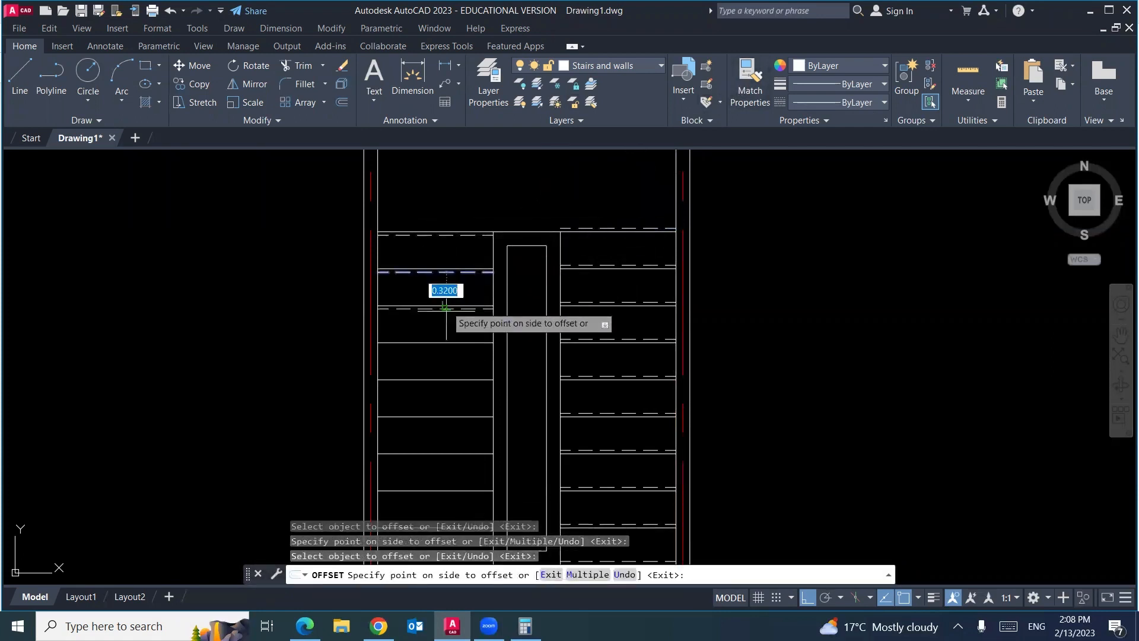
click(445, 300)
click(445, 309)
click(450, 333)
click(452, 345)
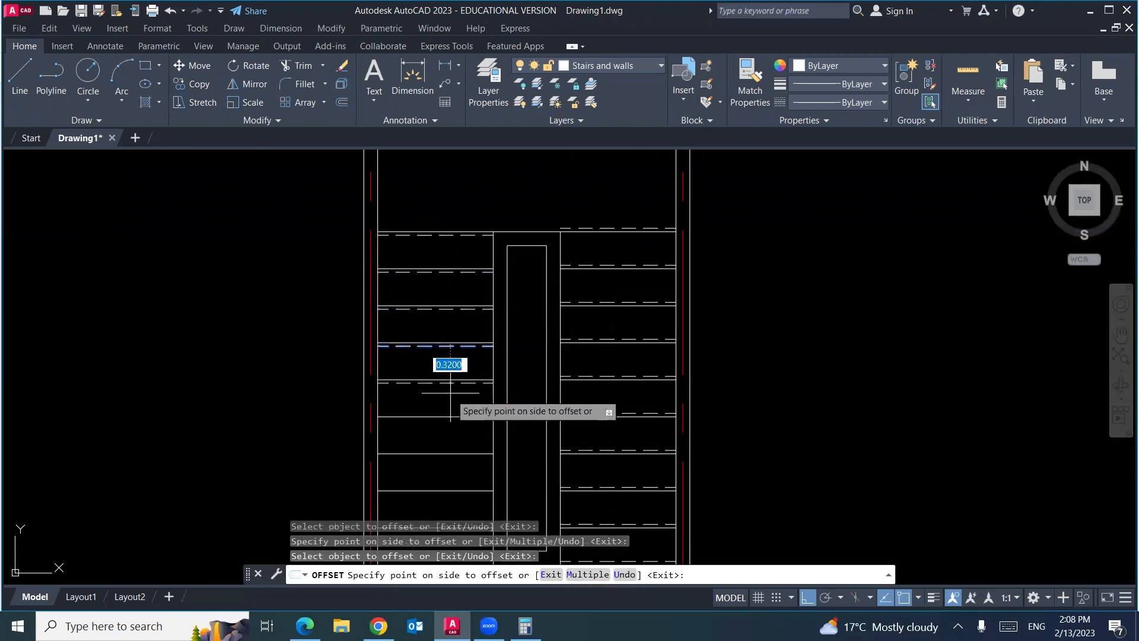
click(448, 389)
click(447, 383)
click(456, 427)
middle_drag(457, 402, 460, 272)
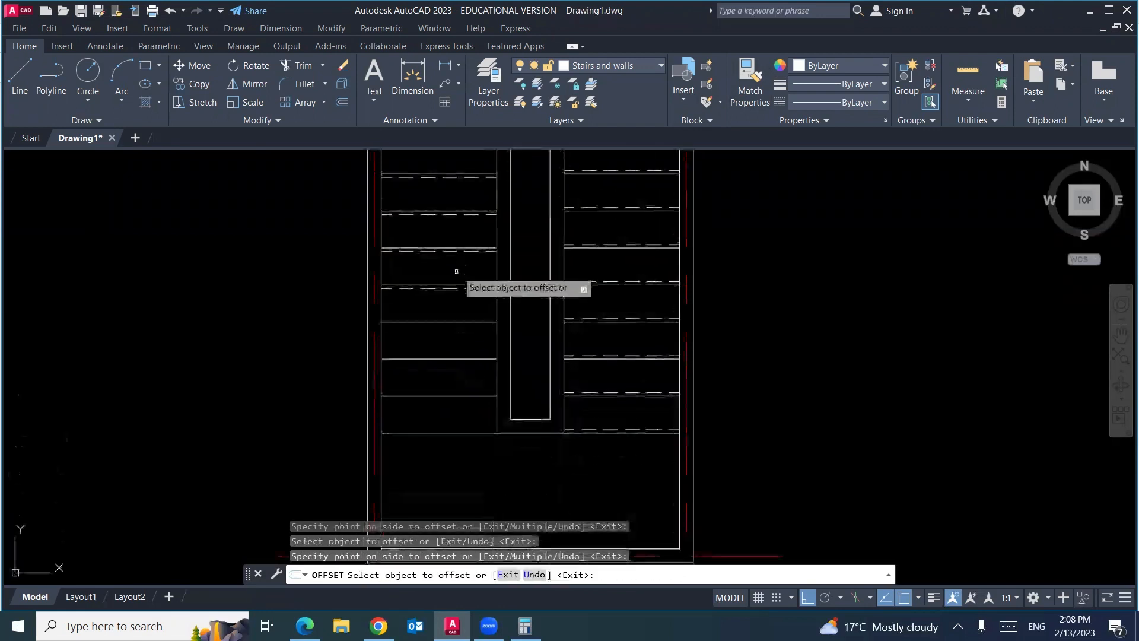
click(451, 288)
click(456, 356)
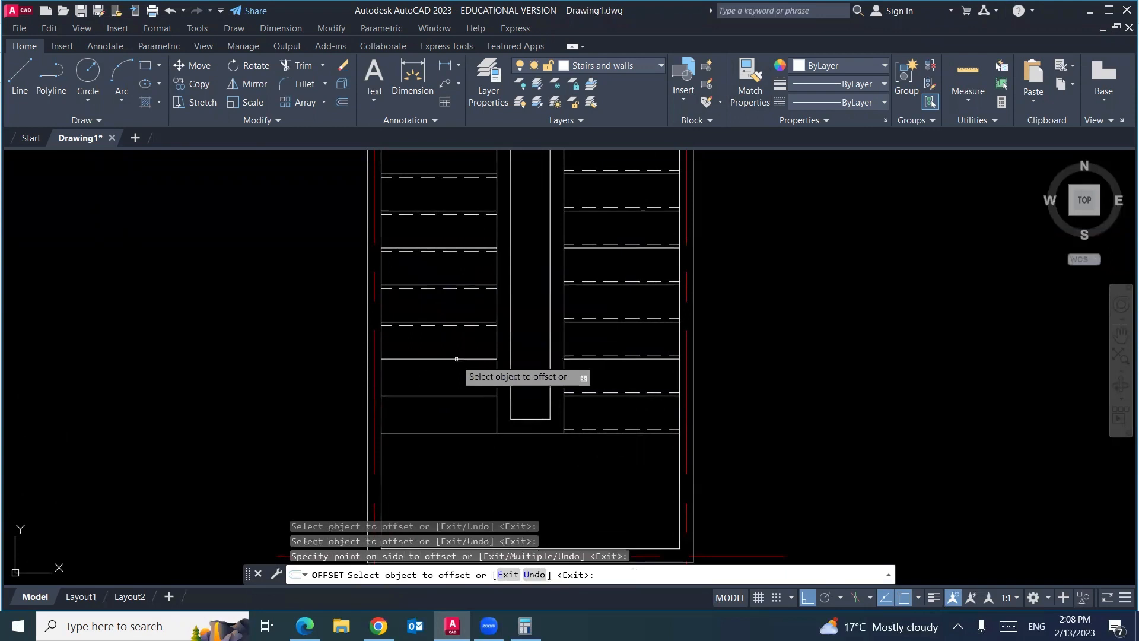
click(455, 326)
click(455, 372)
click(454, 362)
click(454, 397)
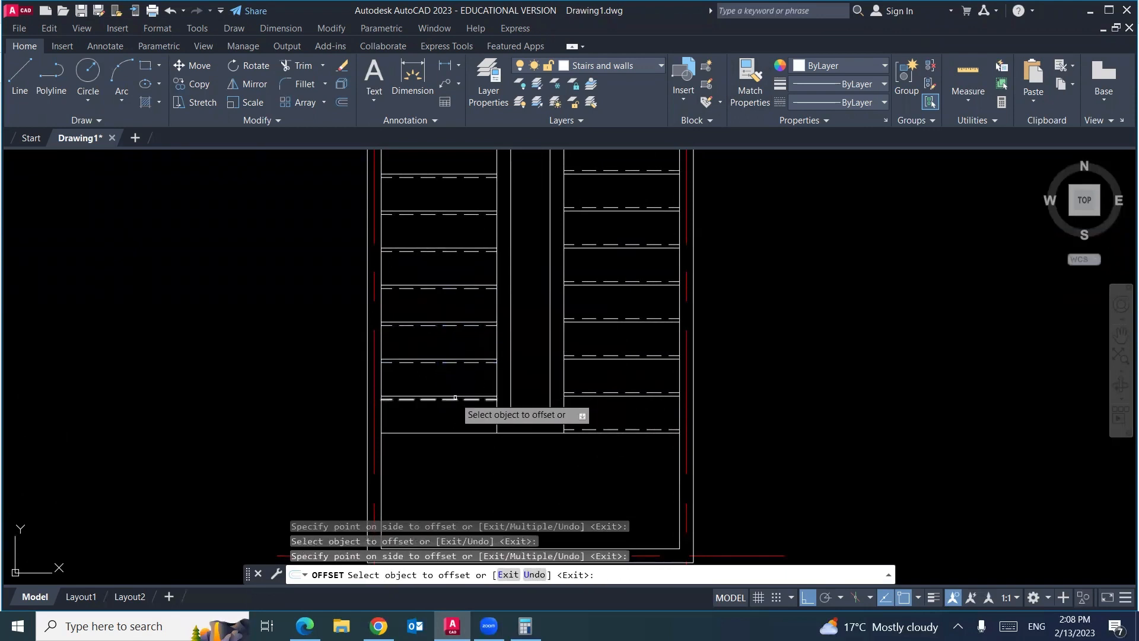
click(454, 399)
click(460, 444)
key(Return)
Copy the hatched upper-right column of the three-flight staircase to the upper-right corner of the two-flight staircase
scroll(445, 338, down, 3)
scroll(463, 337, up, 3)
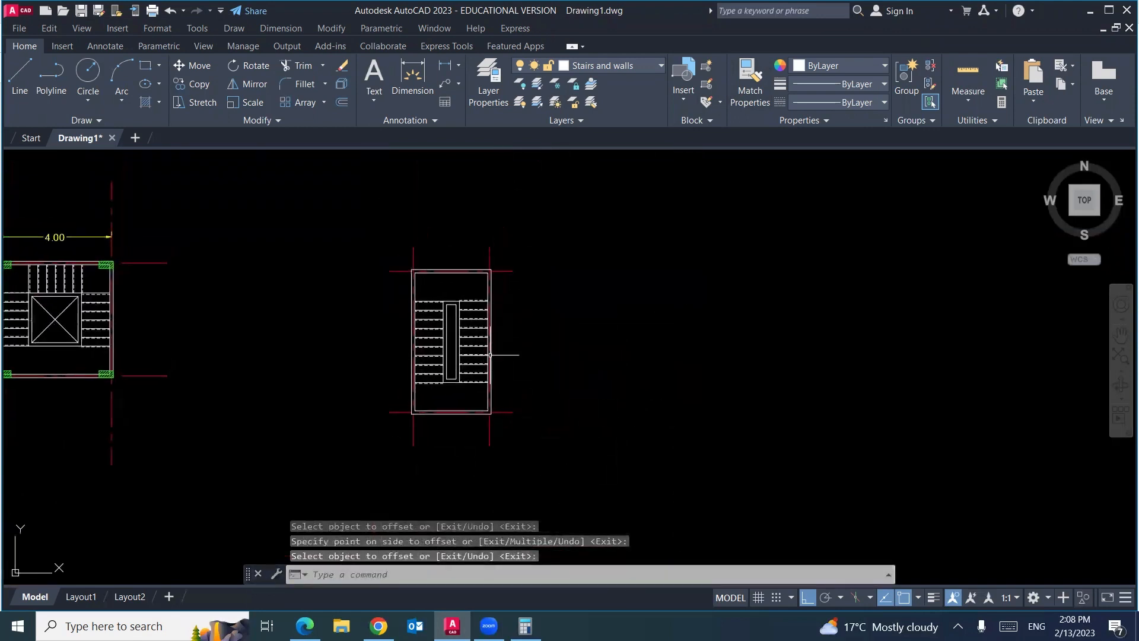
middle_drag(320, 364, 521, 368)
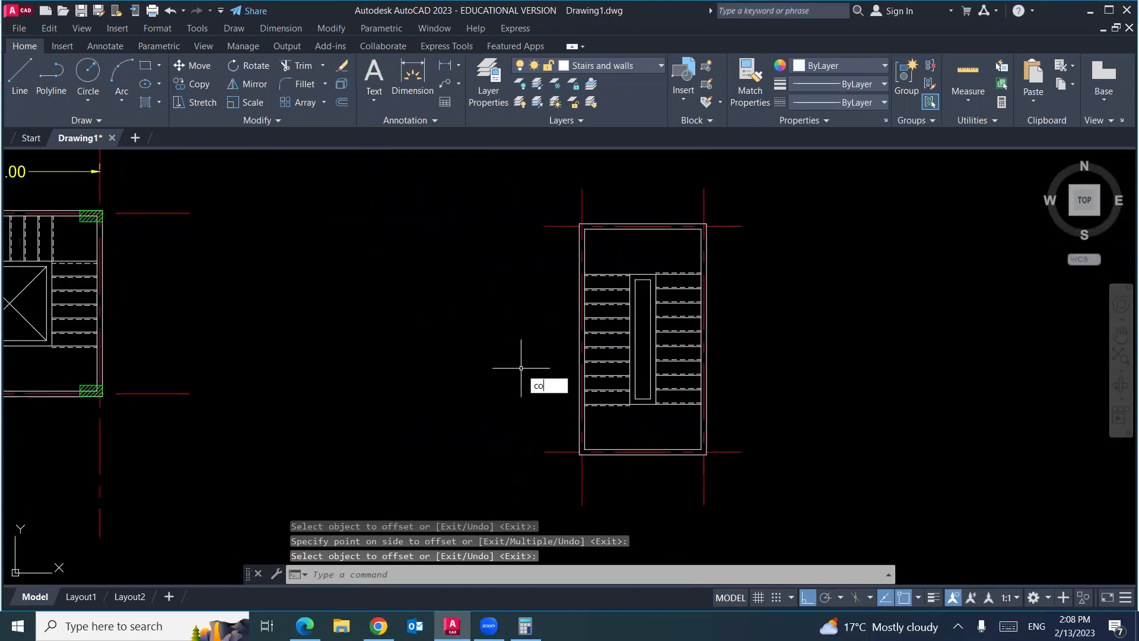
text(co)
key(Return)
click(74, 236)
click(114, 205)
key(Return)
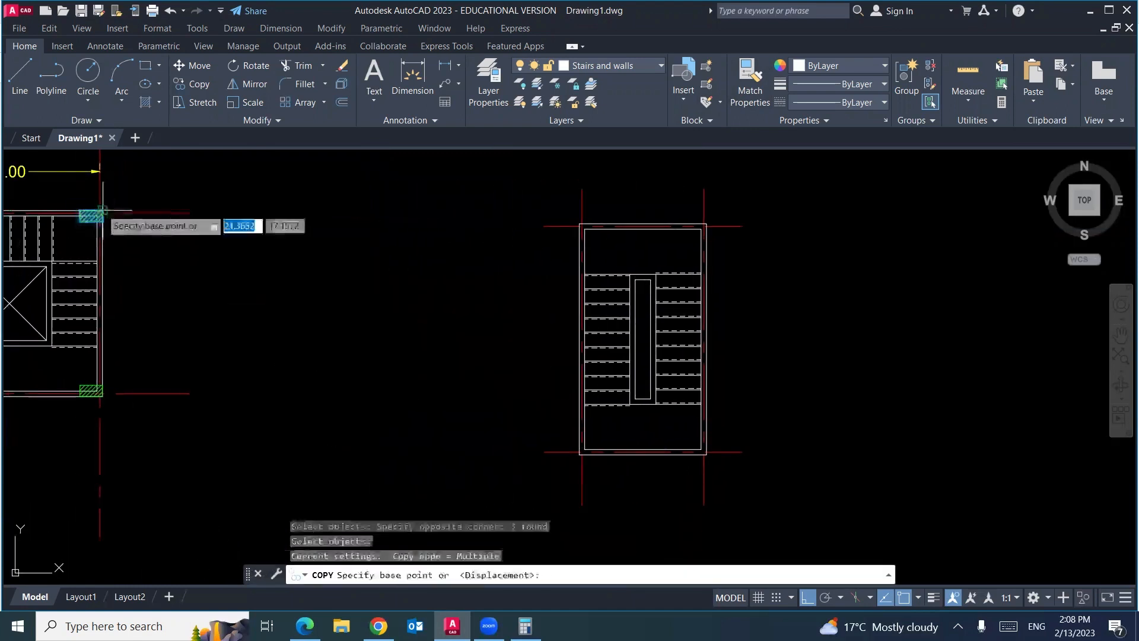
click(103, 211)
scroll(718, 208, up, 5)
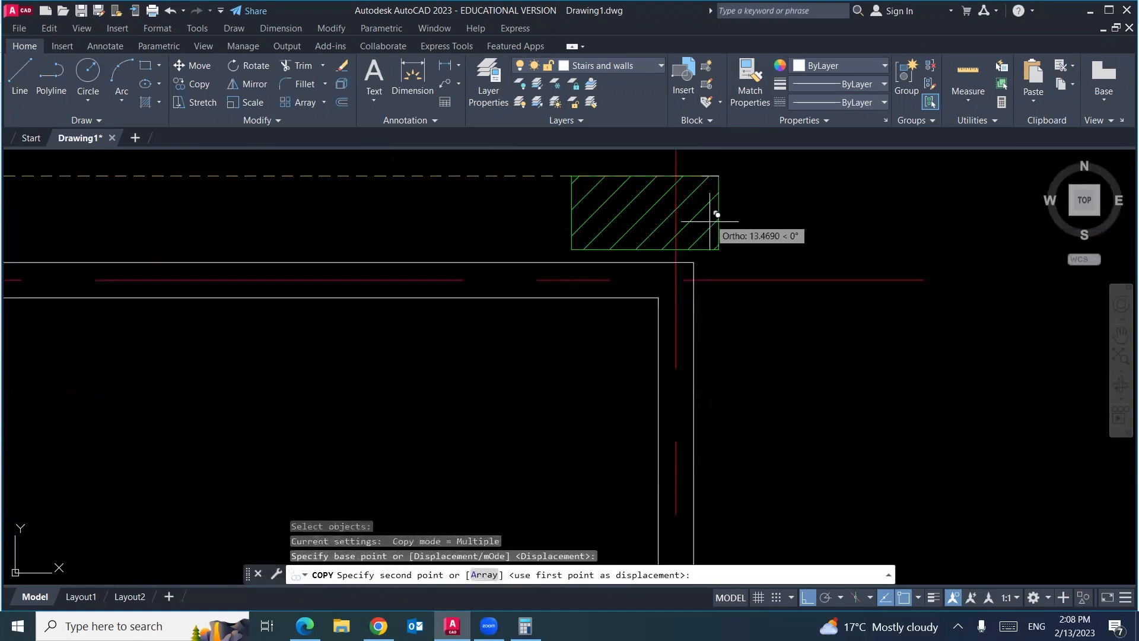
click(684, 245)
key(Escape)
Move the copied column so its upper-right corner sits on the outer corner of the walls
text(m)
key(Return)
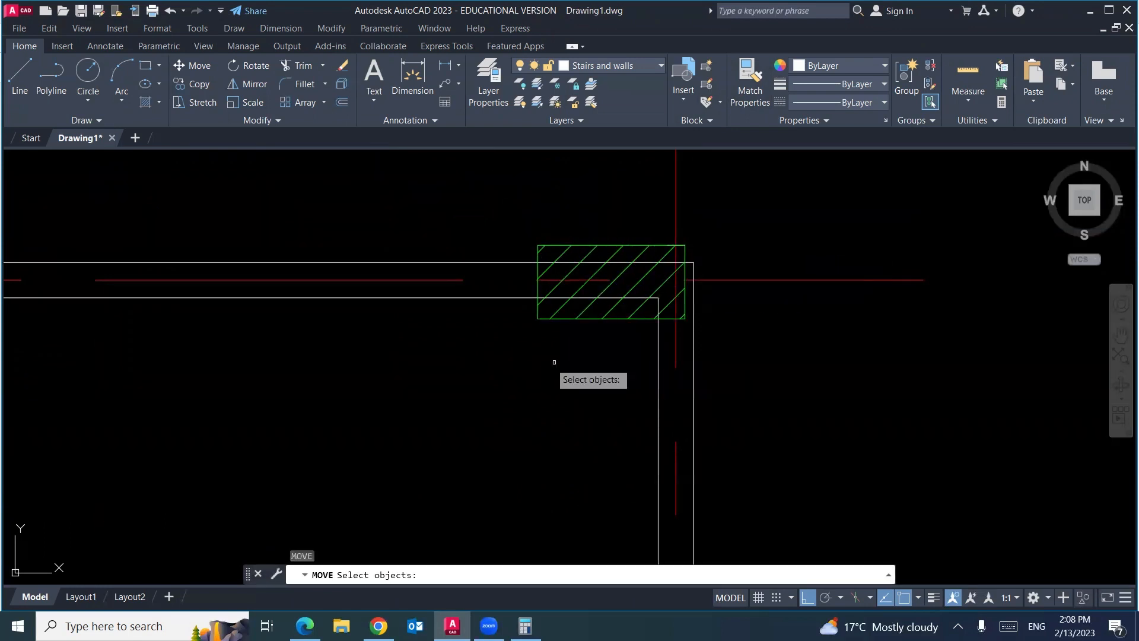
click(496, 359)
click(749, 174)
key(Return)
click(686, 245)
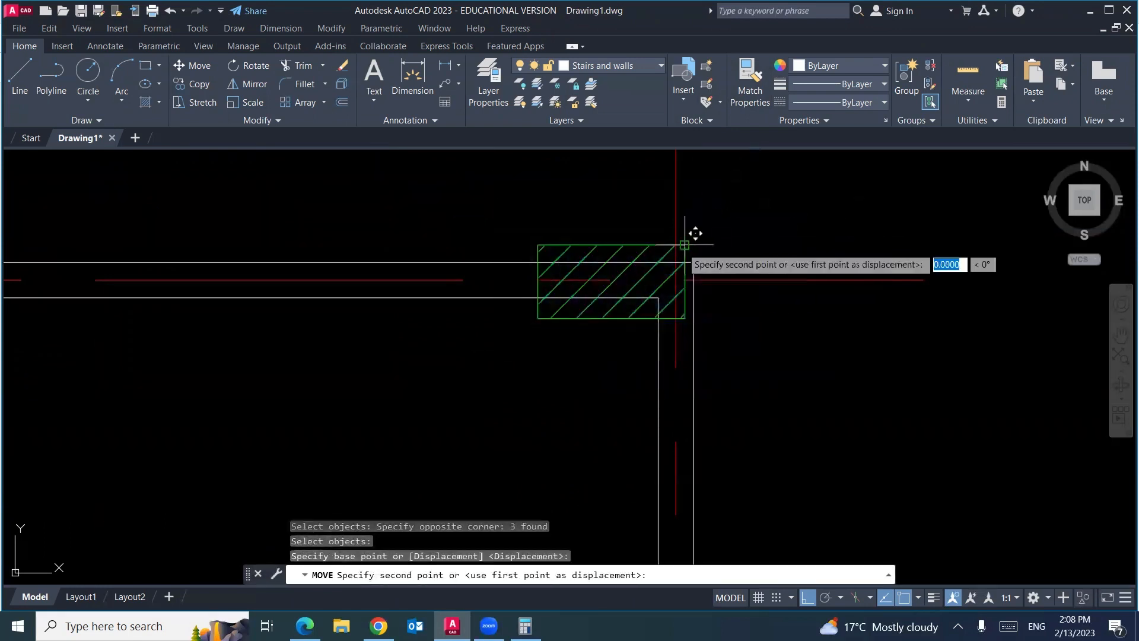
click(694, 262)
Copy the column from its upper-left corner to the outer upper-left corner of the two-flight staircase walls
right_click(603, 332)
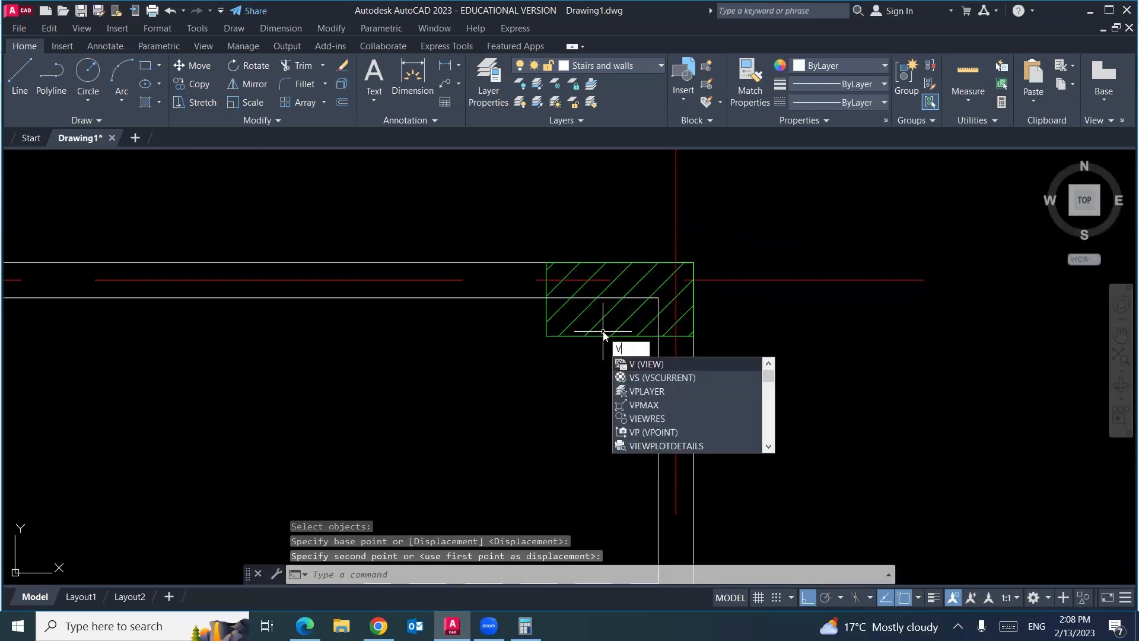
key(Escape)
key(Escape)
key(Escape)
key(Return)
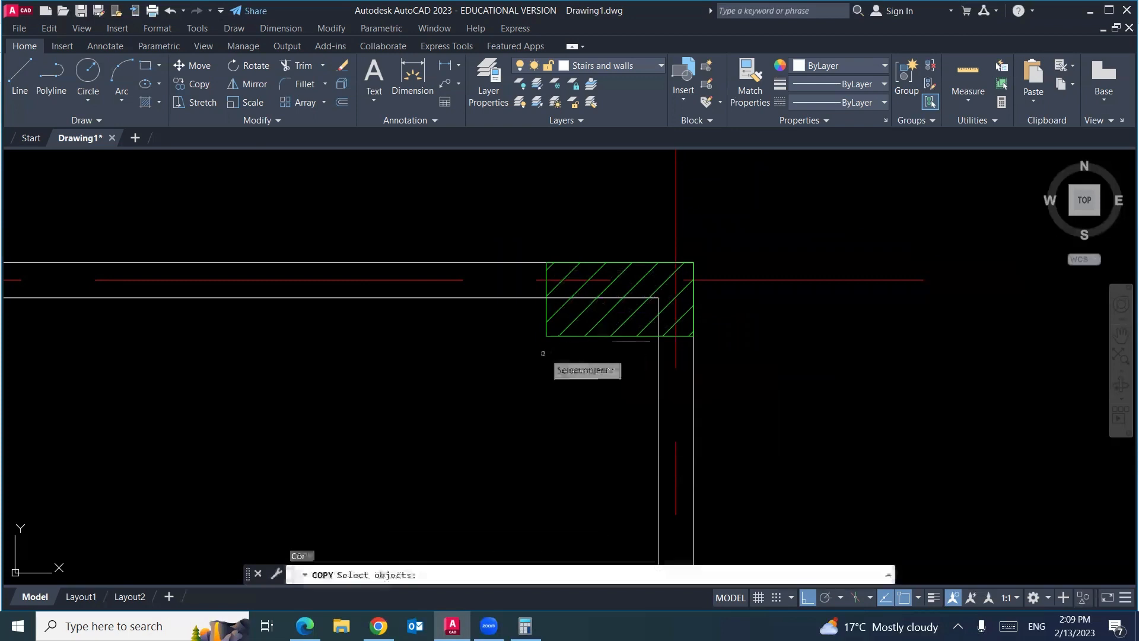
click(516, 359)
click(696, 249)
key(Return)
click(546, 261)
scroll(693, 261, down, 6)
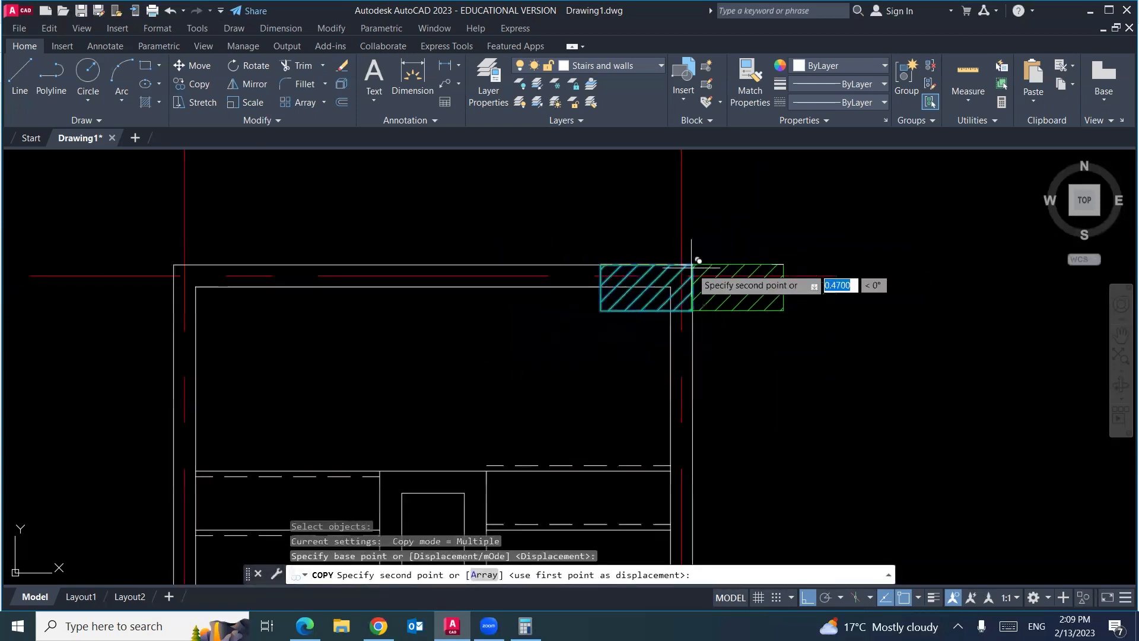
middle_drag(547, 345, 503, 299)
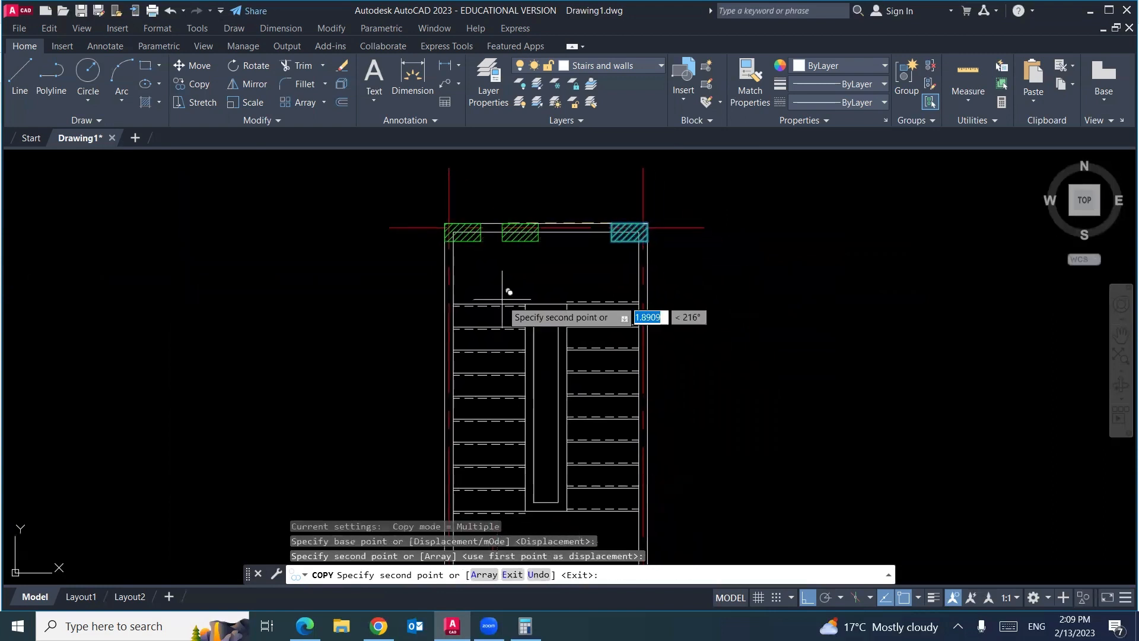
key(Return)
Copy both upper columns straight down to the lower outer wall corners of the two-flight staircase
key(Return)
click(414, 269)
click(551, 211)
click(590, 257)
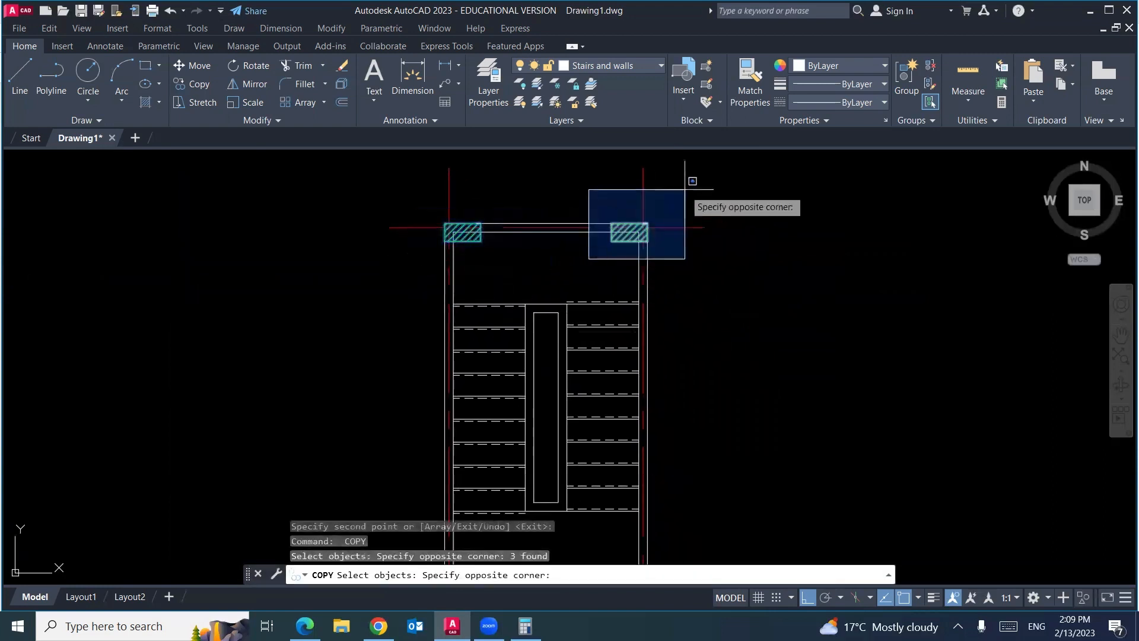
click(682, 193)
key(Return)
click(647, 242)
middle_drag(719, 410, 679, 242)
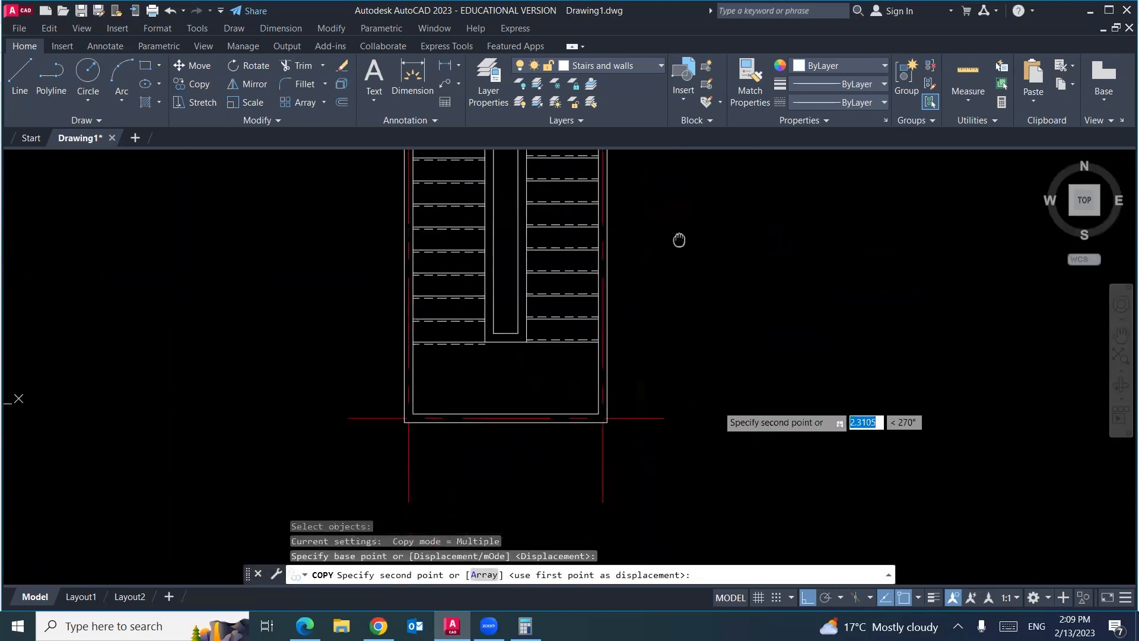
click(621, 418)
key(Return)
scroll(642, 454, down, 1)
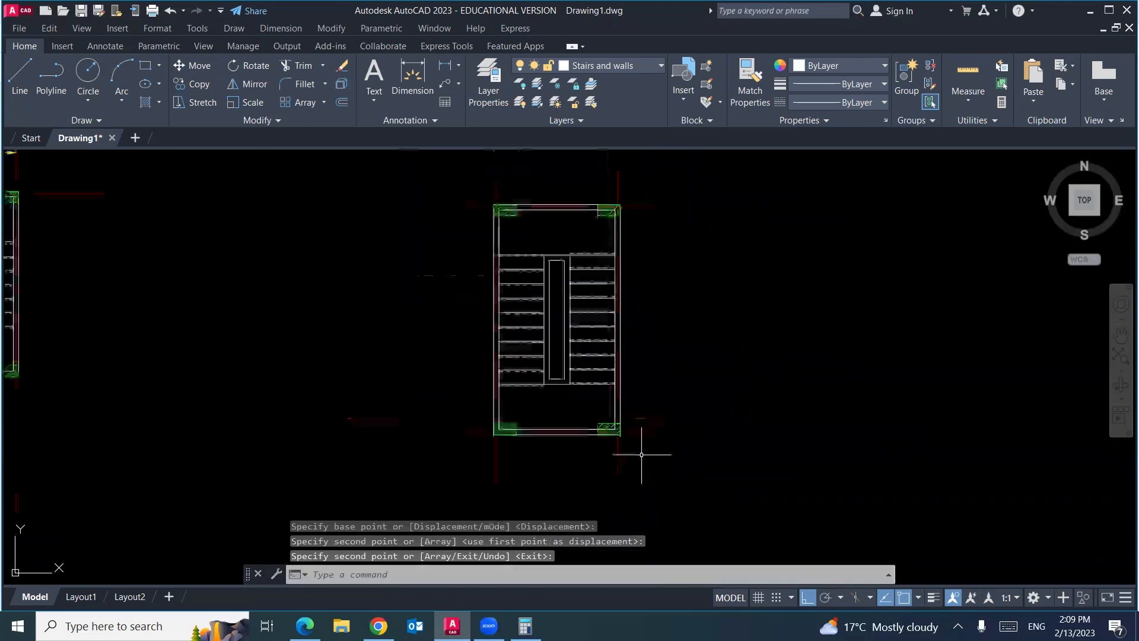
Turn Ortho off and move the whole two-flight staircase close beside the three-flight staircase, lining up their lower walls
middle_drag(781, 320, 800, 285)
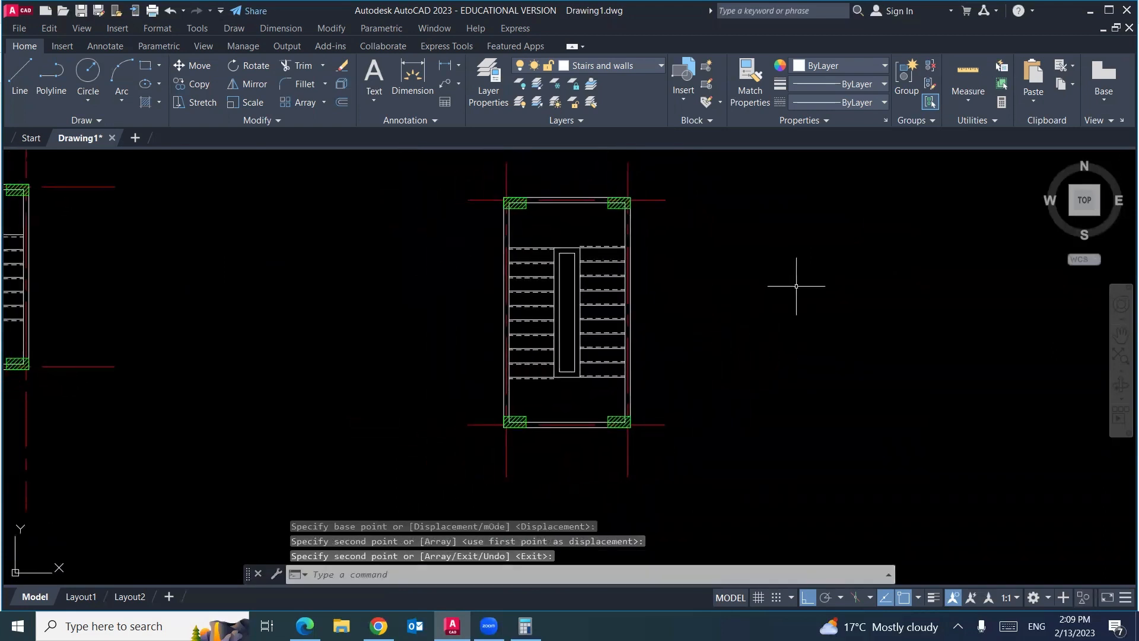
scroll(797, 286, down, 1)
text(m)
key(Return)
click(725, 207)
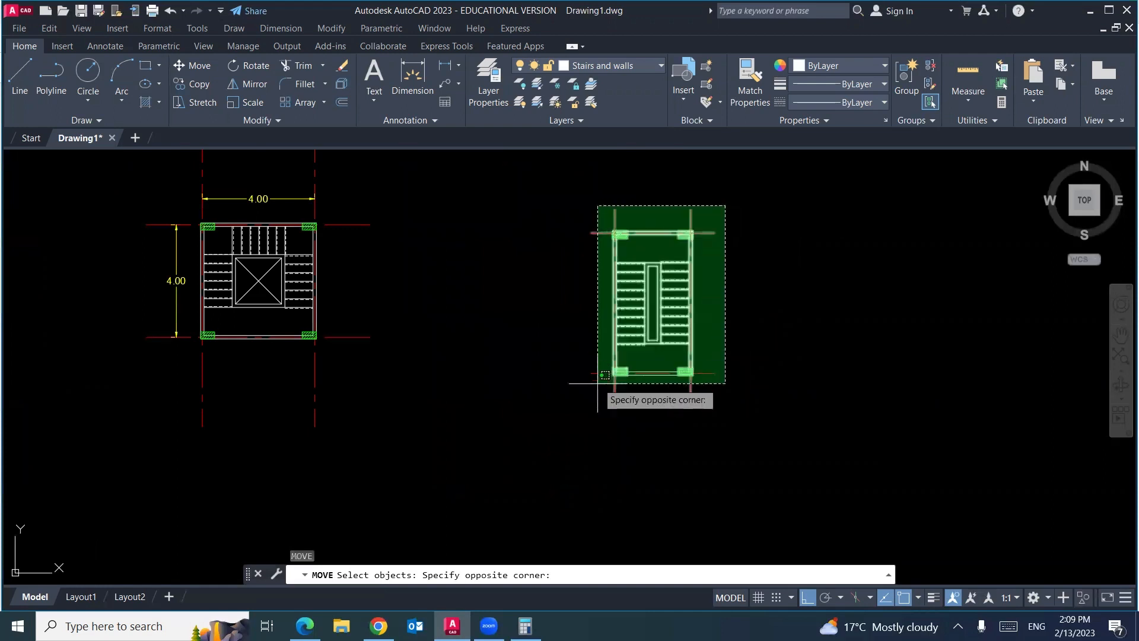
click(591, 415)
key(Return)
click(695, 420)
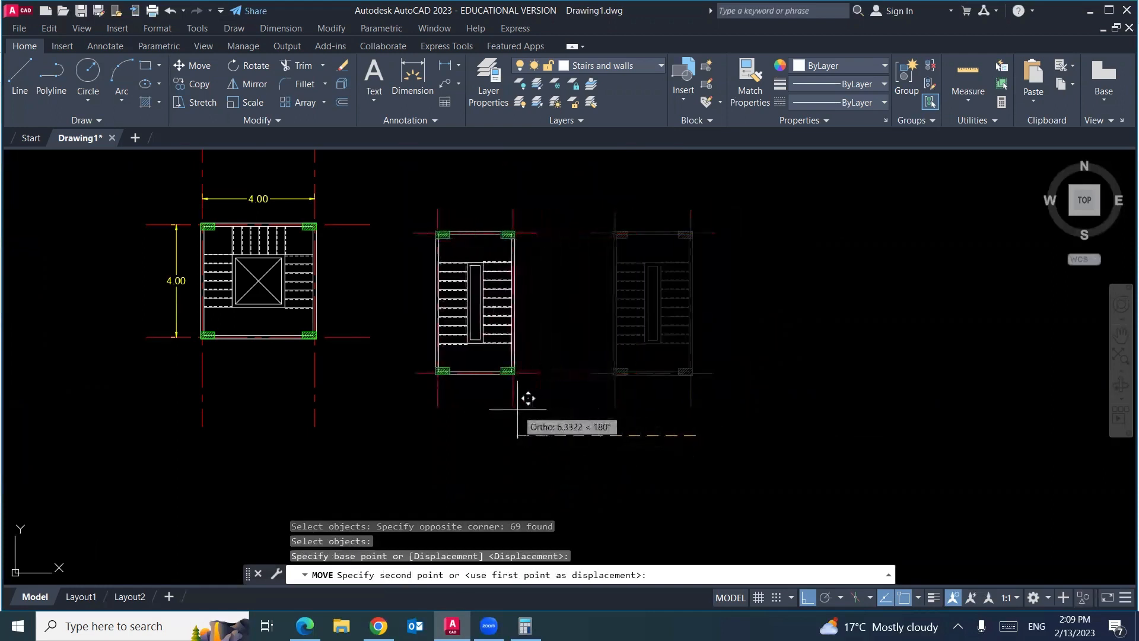
click(810, 601)
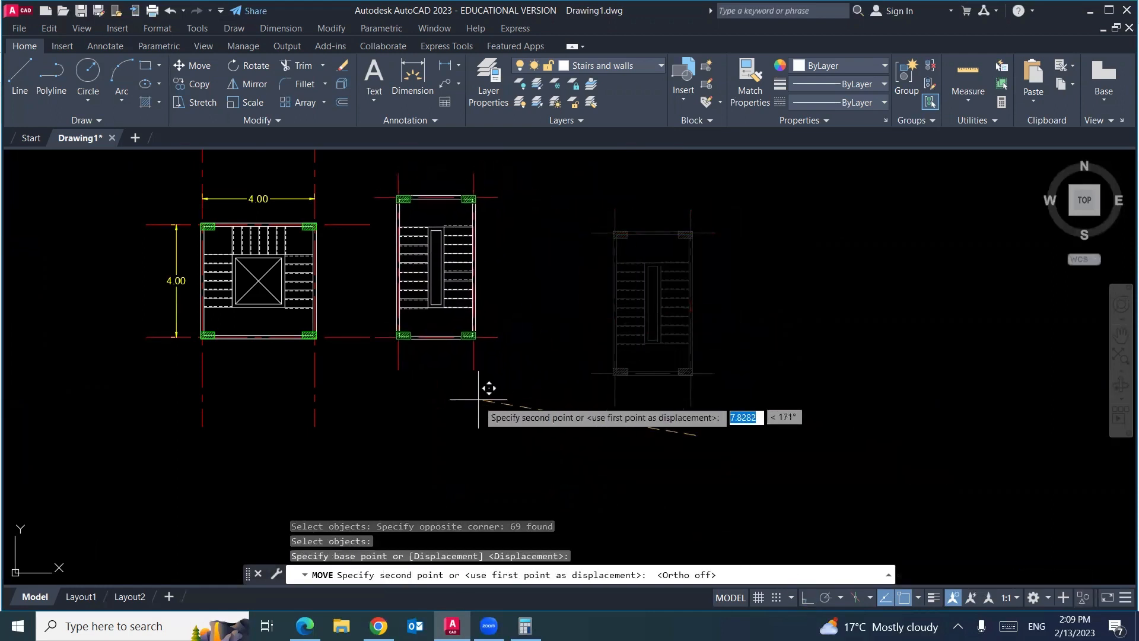
click(498, 398)
Make Dimensions the current layer and add a linear dimension between the two vertical axes above the two-flight staircase
middle_drag(499, 398, 540, 477)
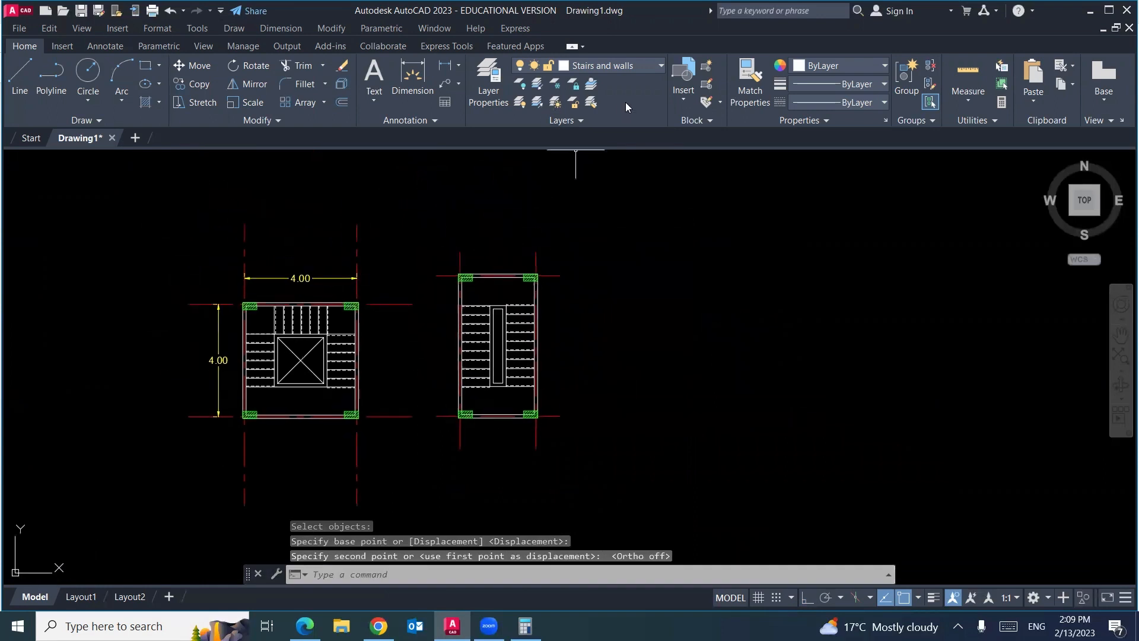
click(658, 67)
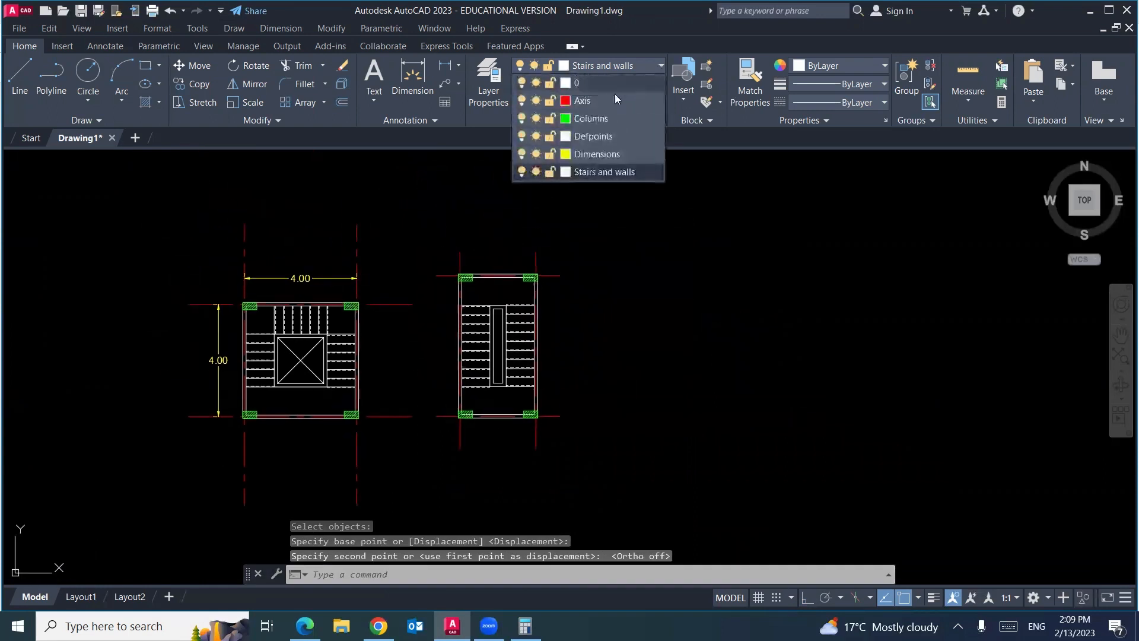
click(599, 154)
click(281, 28)
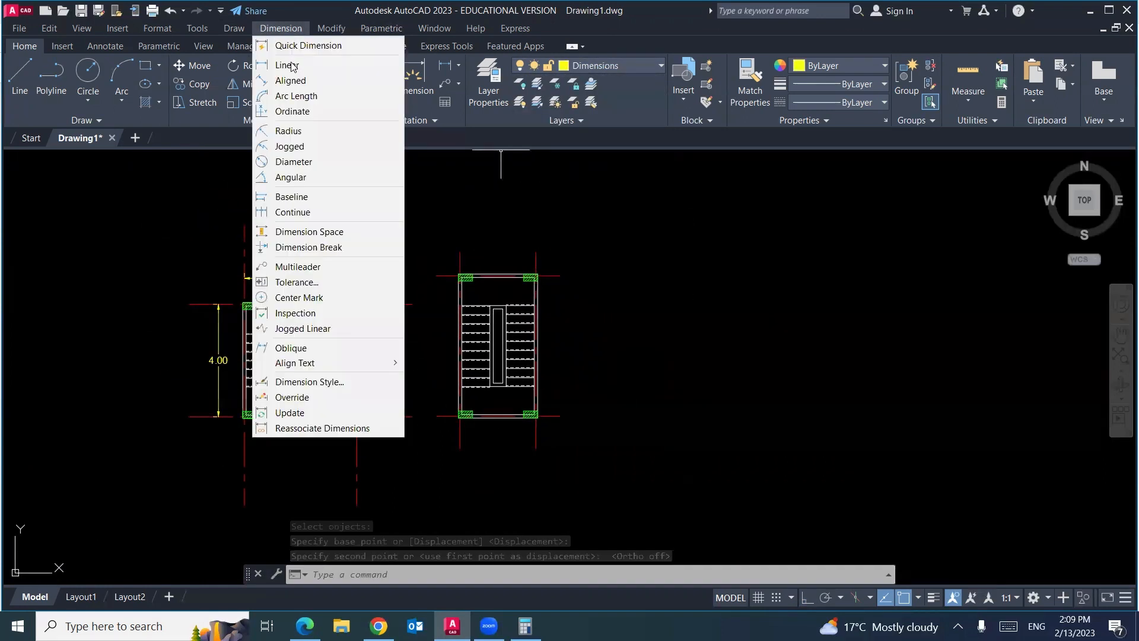
click(292, 67)
click(536, 276)
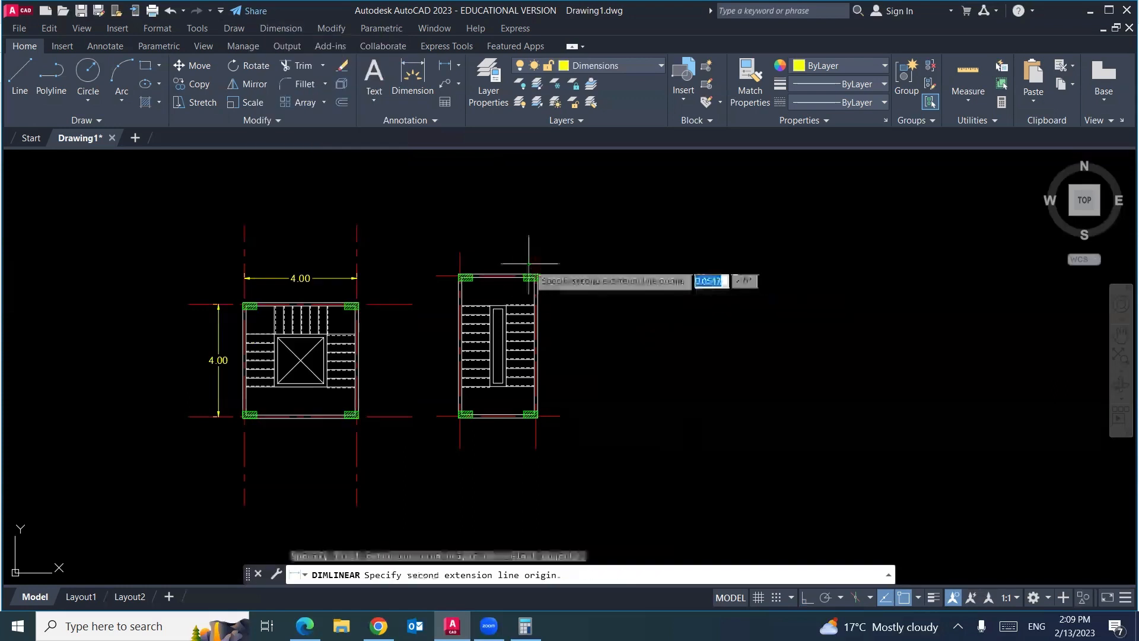
click(461, 263)
click(469, 259)
Add a vertical linear dimension between the upper and lower axes along the left side of the two-flight staircase
key(Return)
click(437, 276)
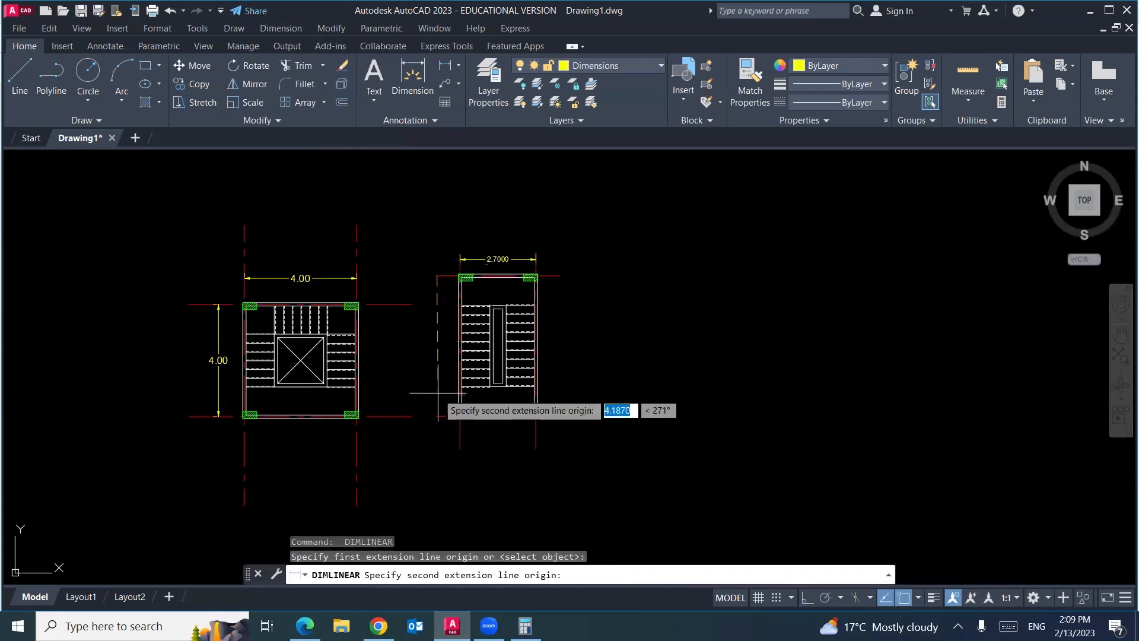
click(438, 416)
click(441, 383)
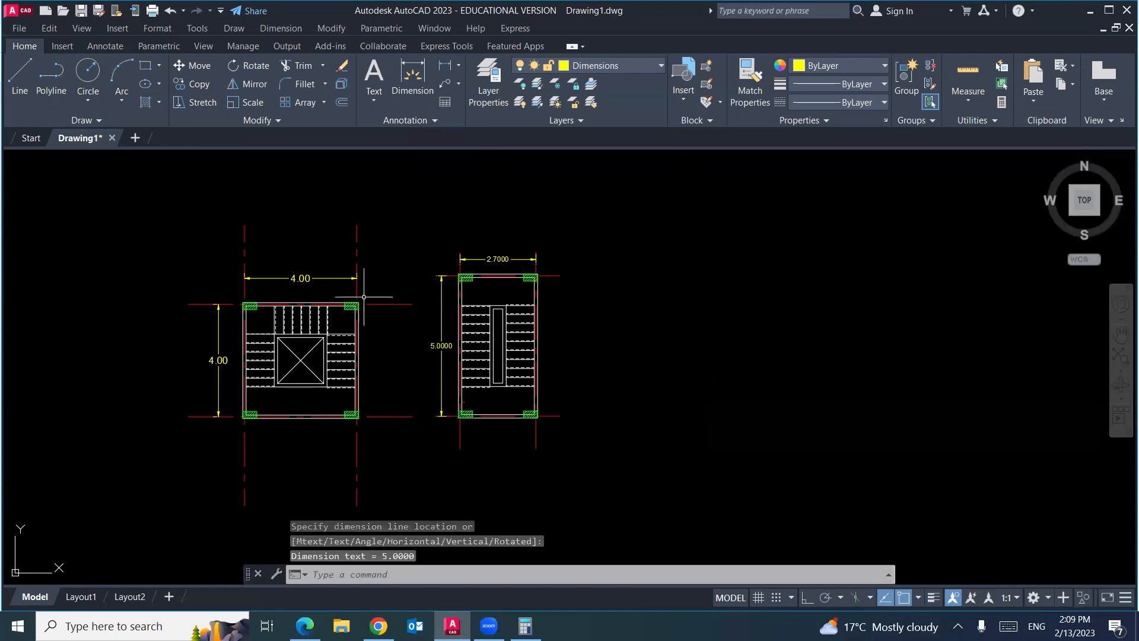
Match the properties of the three-flight staircase's upper 4.00 dimension onto both dimensions of the two-flight staircase
click(319, 277)
click(742, 76)
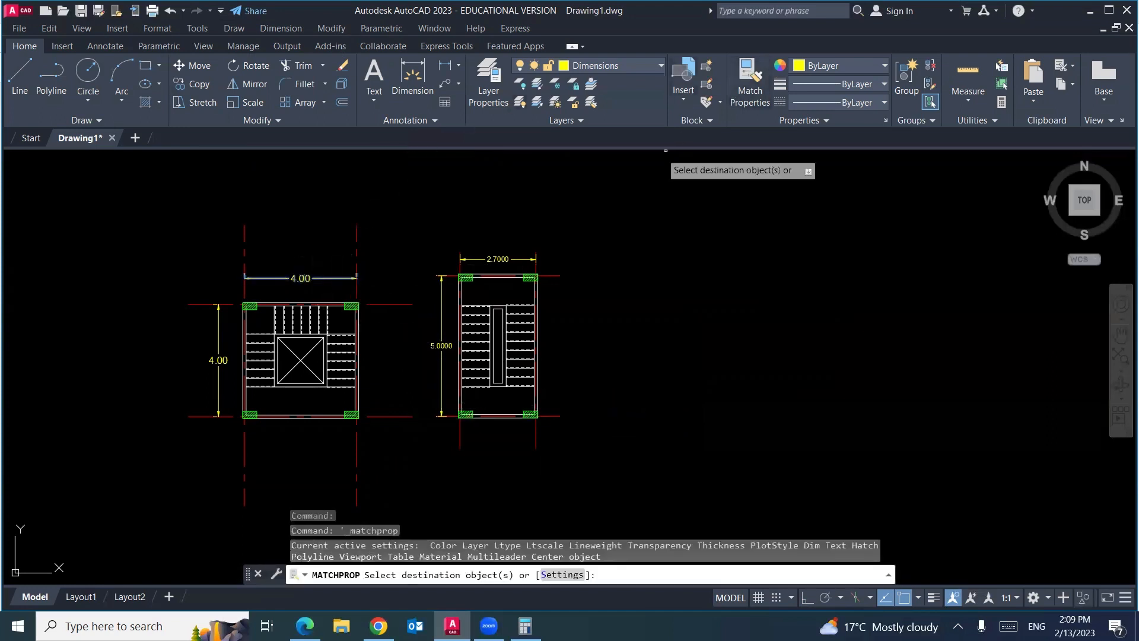
click(499, 260)
click(453, 338)
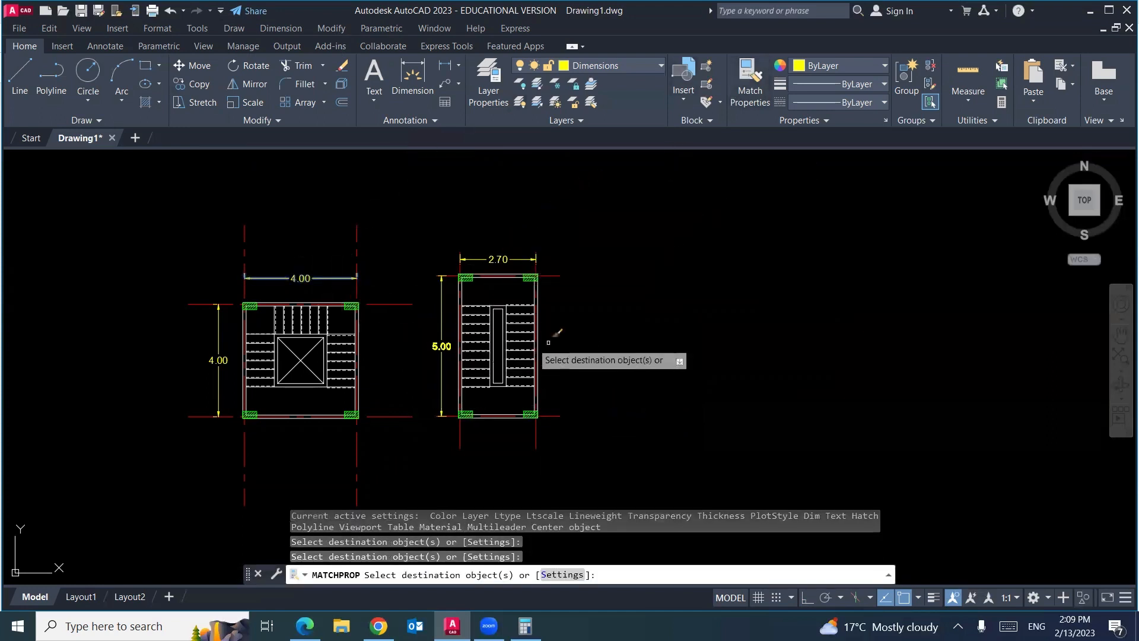
key(Return)
Switch to the Exercise-13 PDF in Edge, mark the helical staircase and its centre, and return to AutoCAD
middle_drag(736, 354, 590, 316)
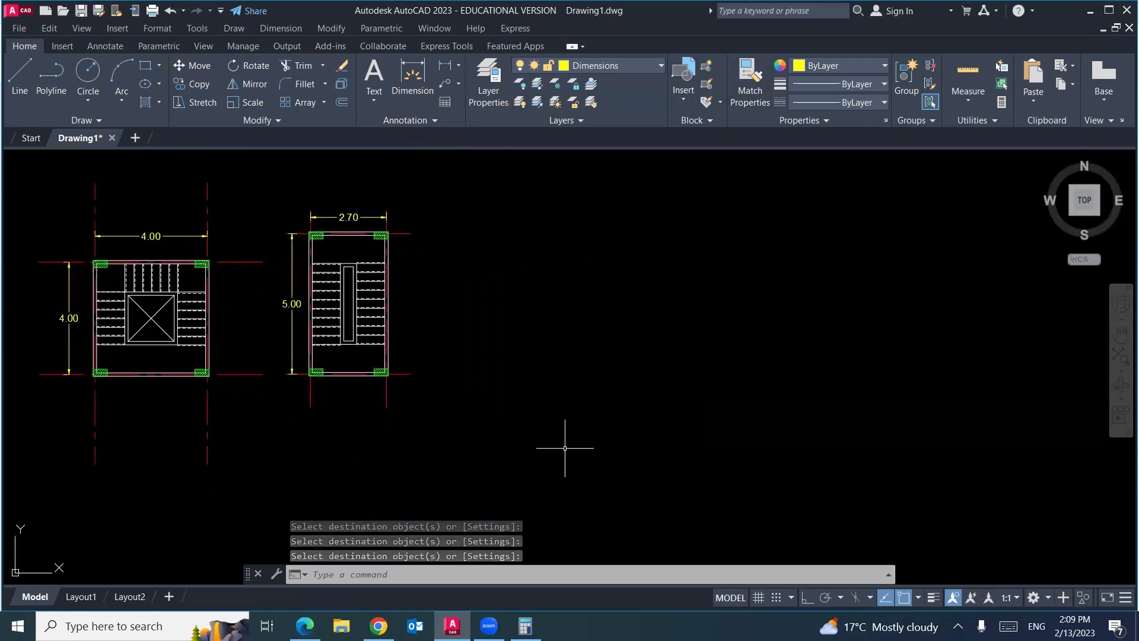
click(304, 626)
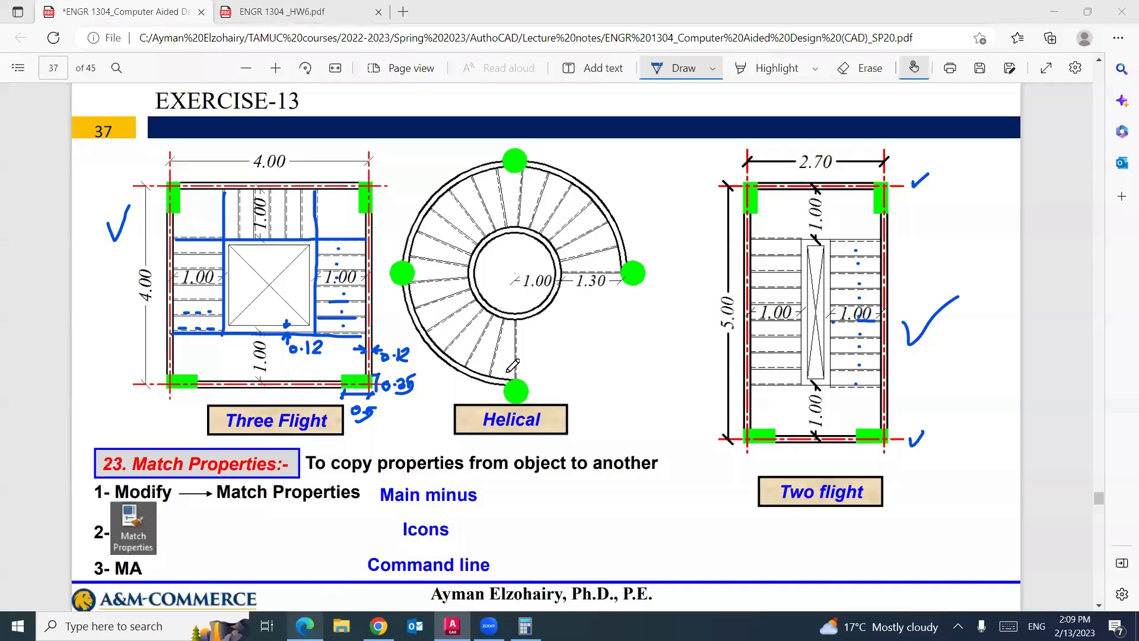
click(565, 350)
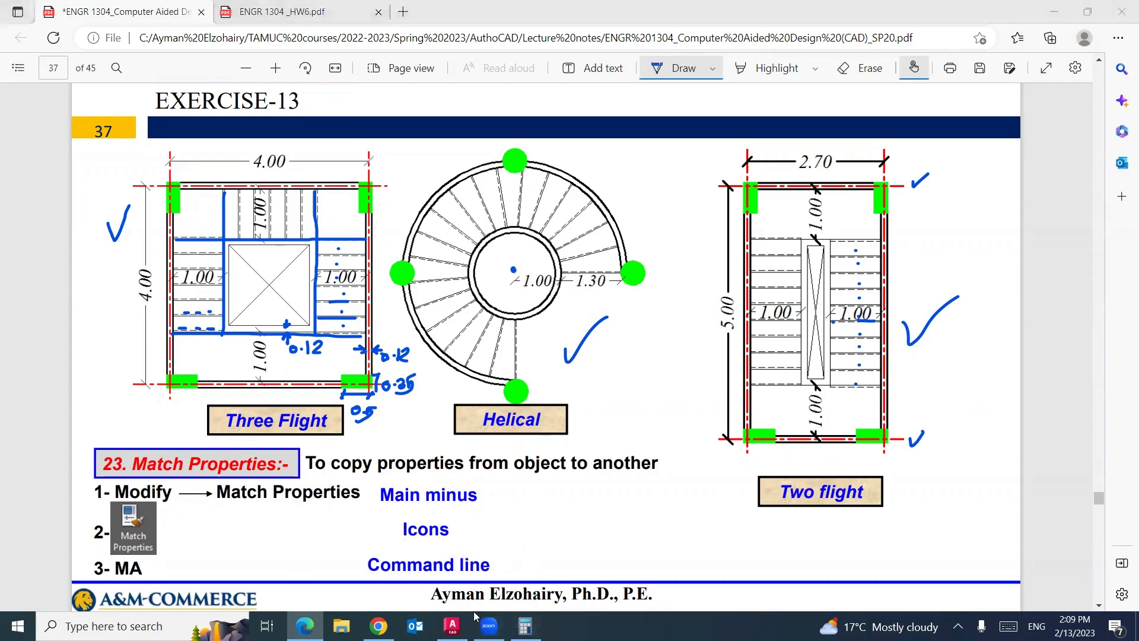
click(452, 626)
middle_drag(580, 341, 559, 345)
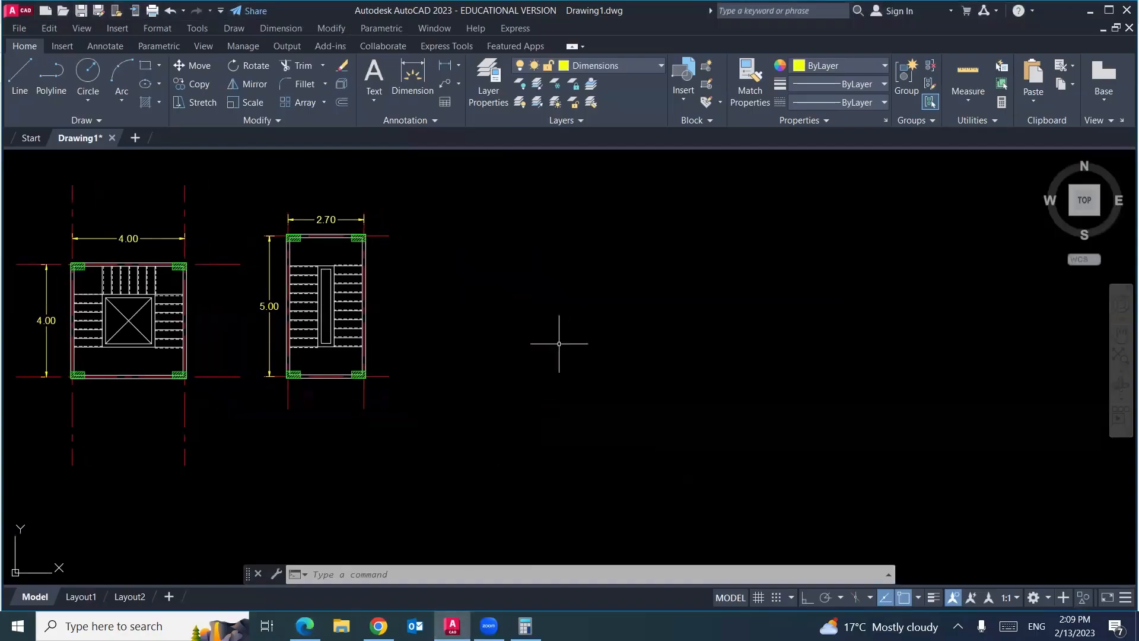
Make Stairs and walls the current layer and draw a circle of radius 1 in the empty area beside the two-flight staircase
click(654, 64)
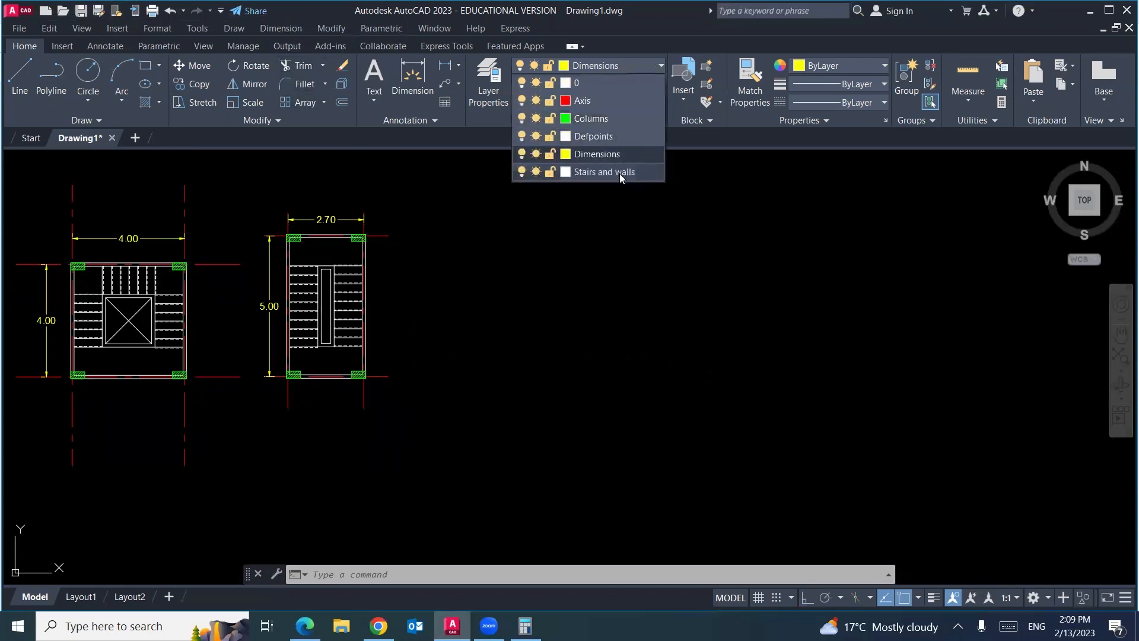
click(620, 173)
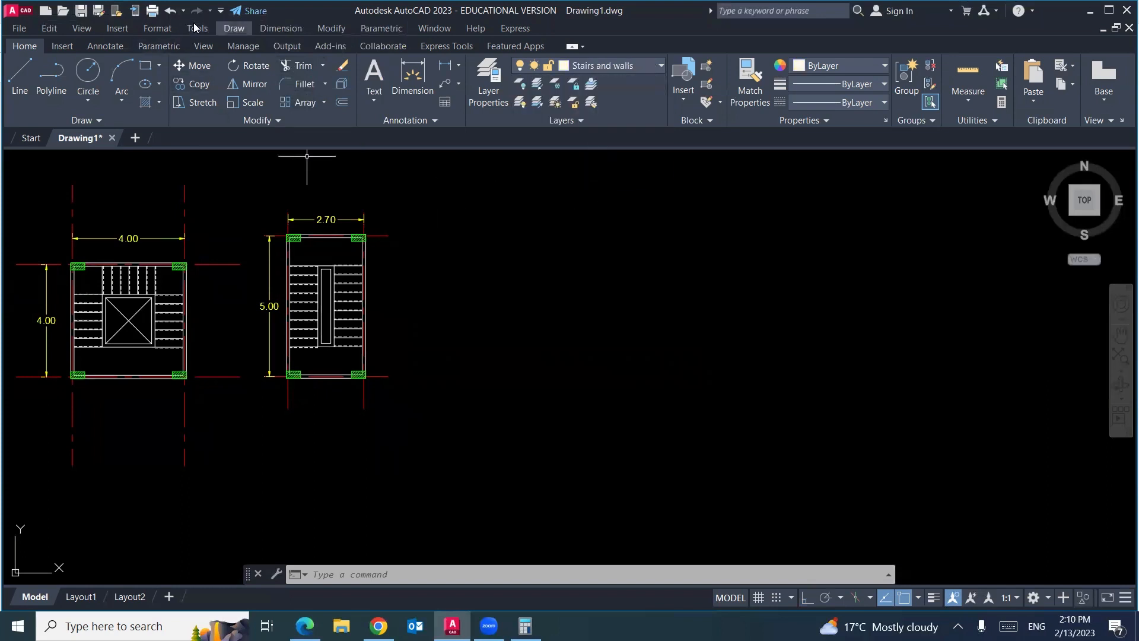
click(234, 28)
mouse_move(254, 224)
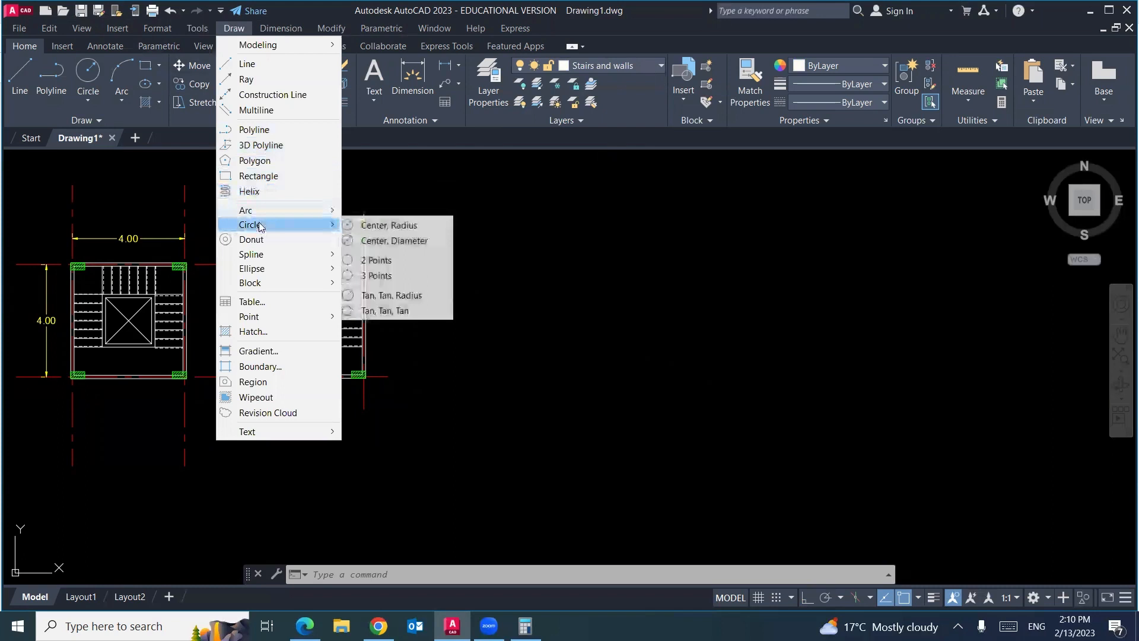
click(389, 227)
click(633, 351)
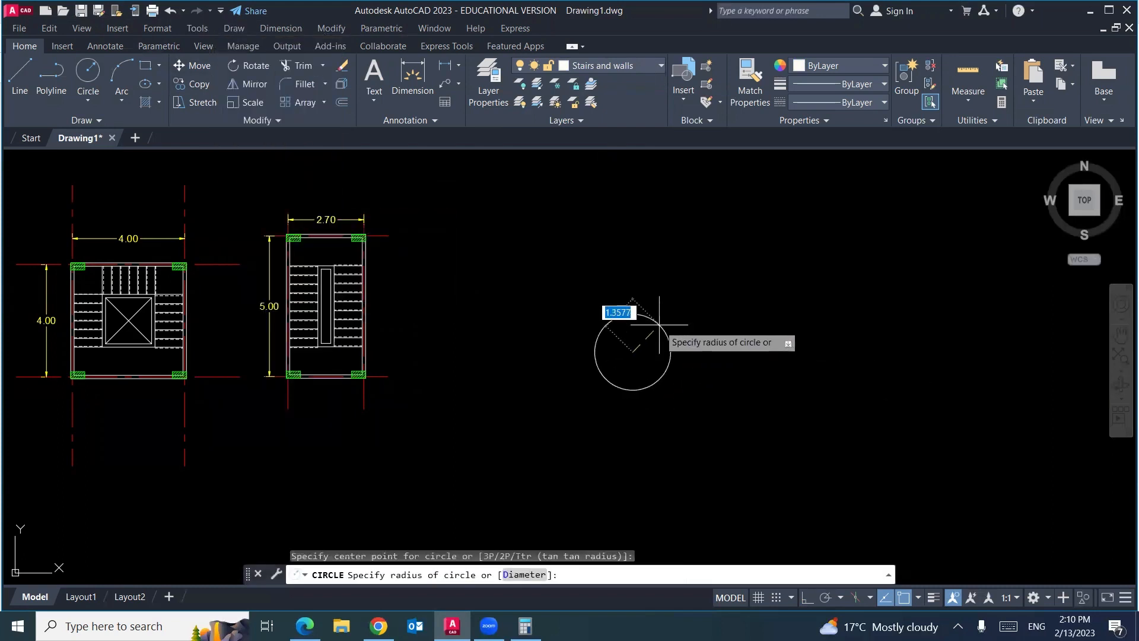
text(1)
key(Return)
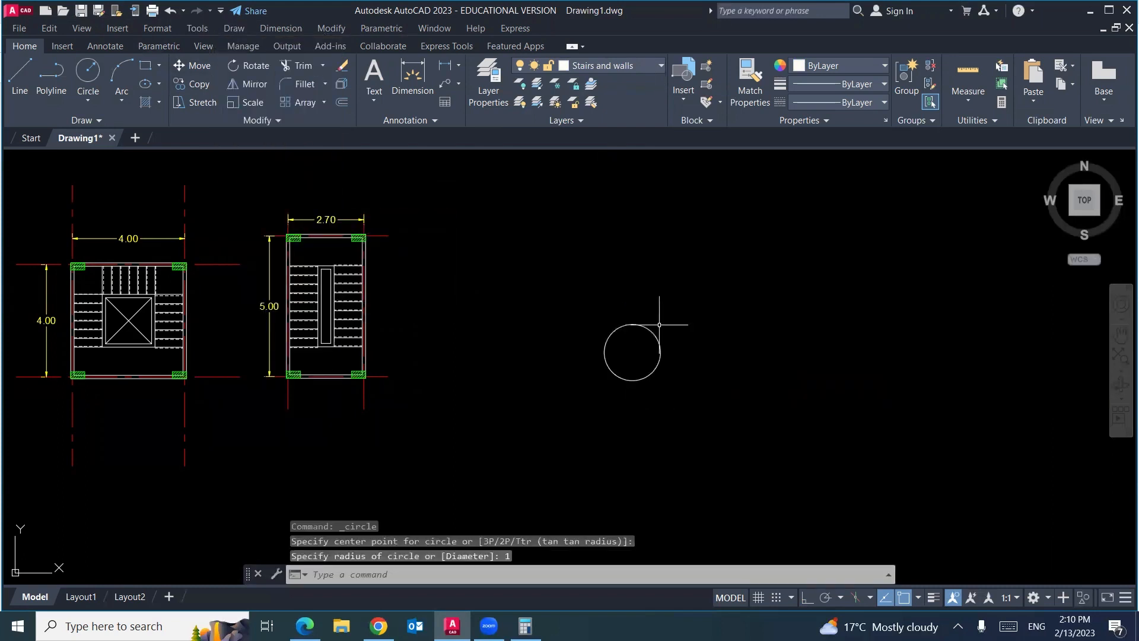
Offset the radius 1 circle outward by 1.3
text(o)
key(Return)
text(1.3)
key(Return)
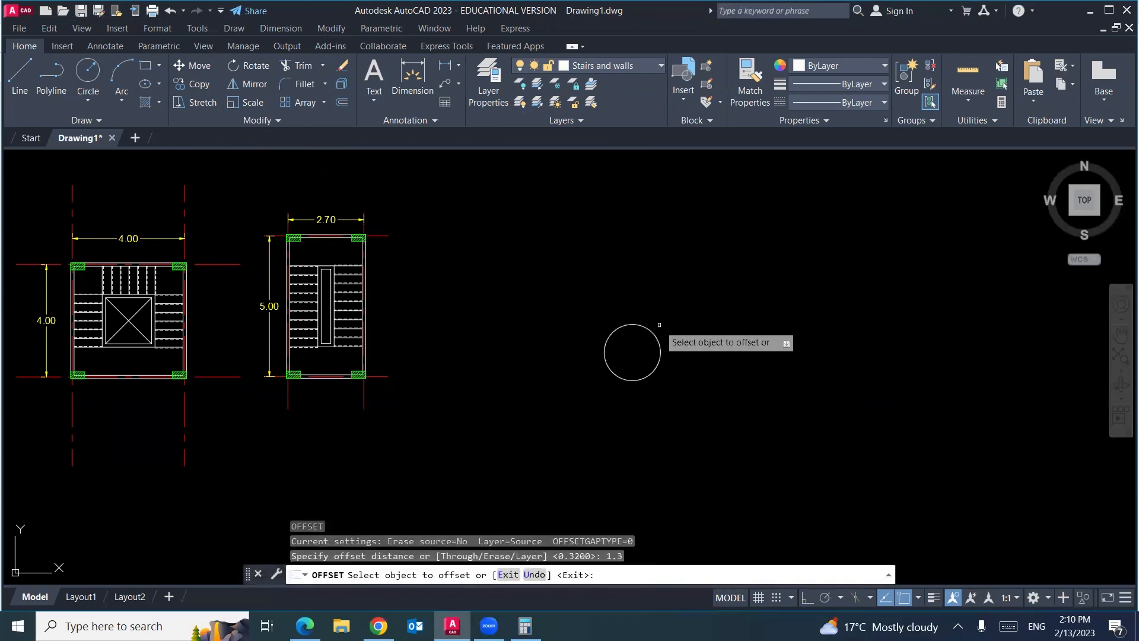
click(652, 333)
click(692, 309)
key(Return)
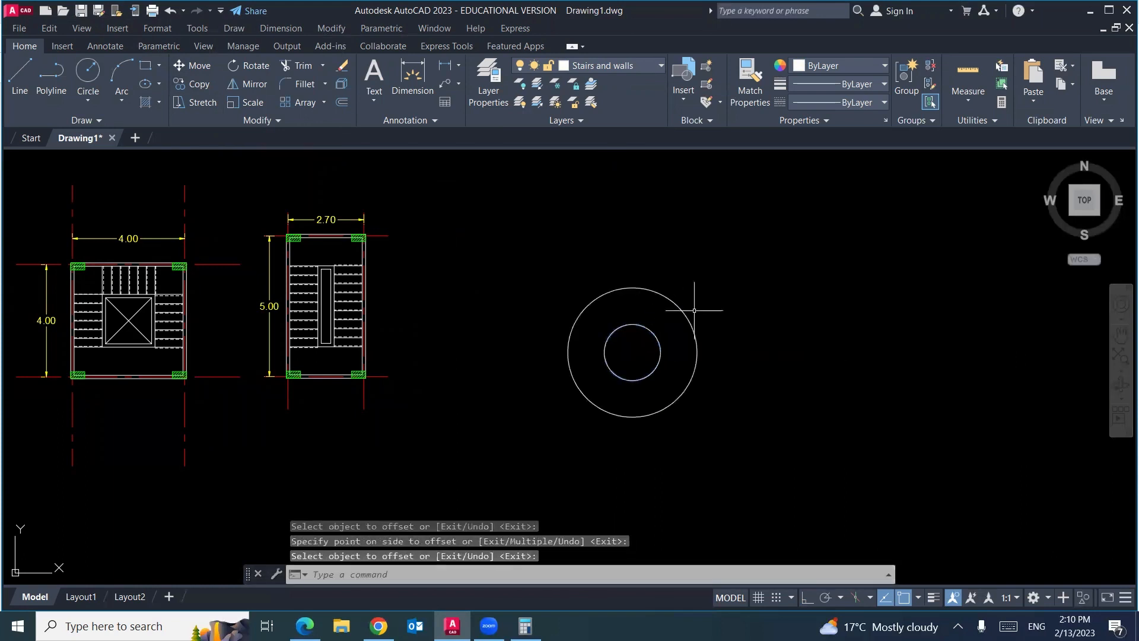
Offset the inner circle 0.12 inward and the outer circle 0.12 outward to form the helical staircase's walls
key(Return)
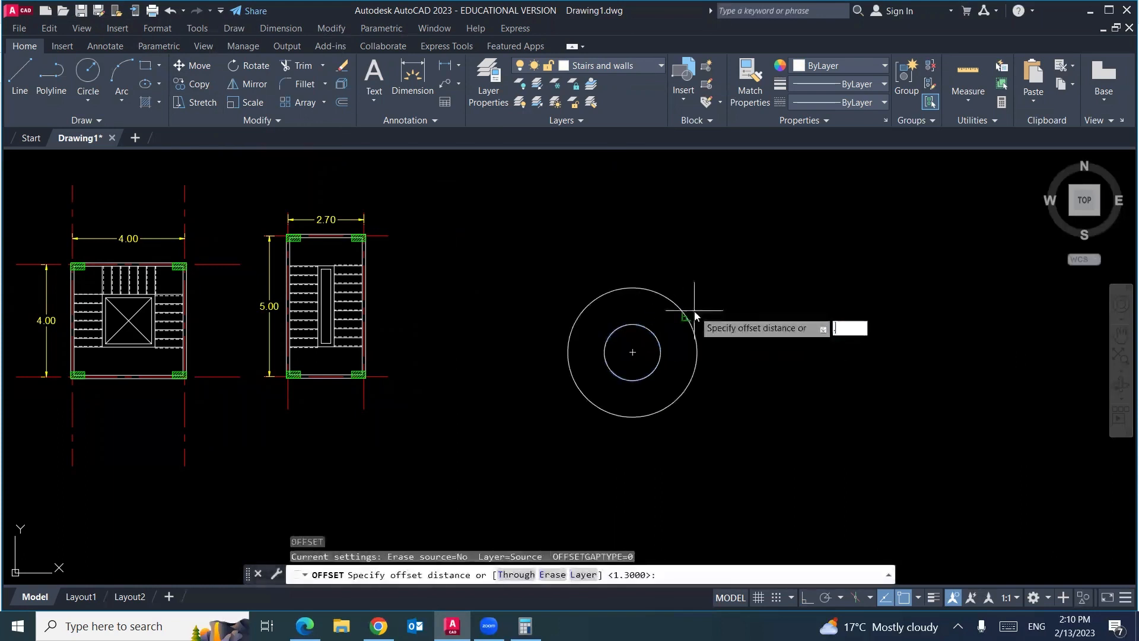
text(.12)
key(Return)
click(652, 333)
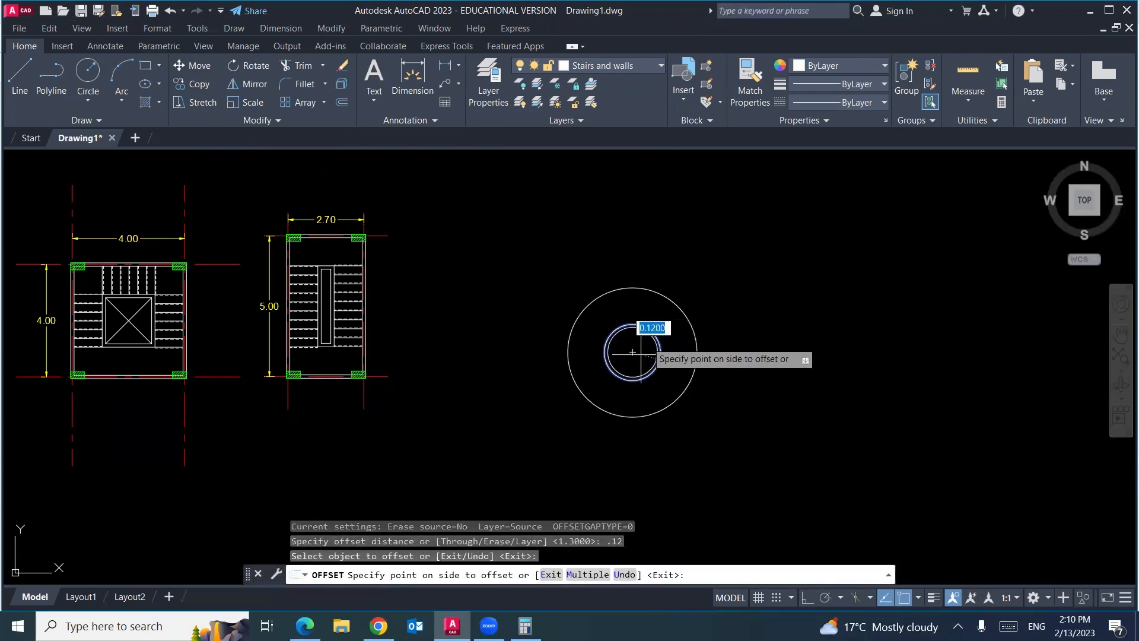
click(644, 341)
click(695, 334)
click(751, 339)
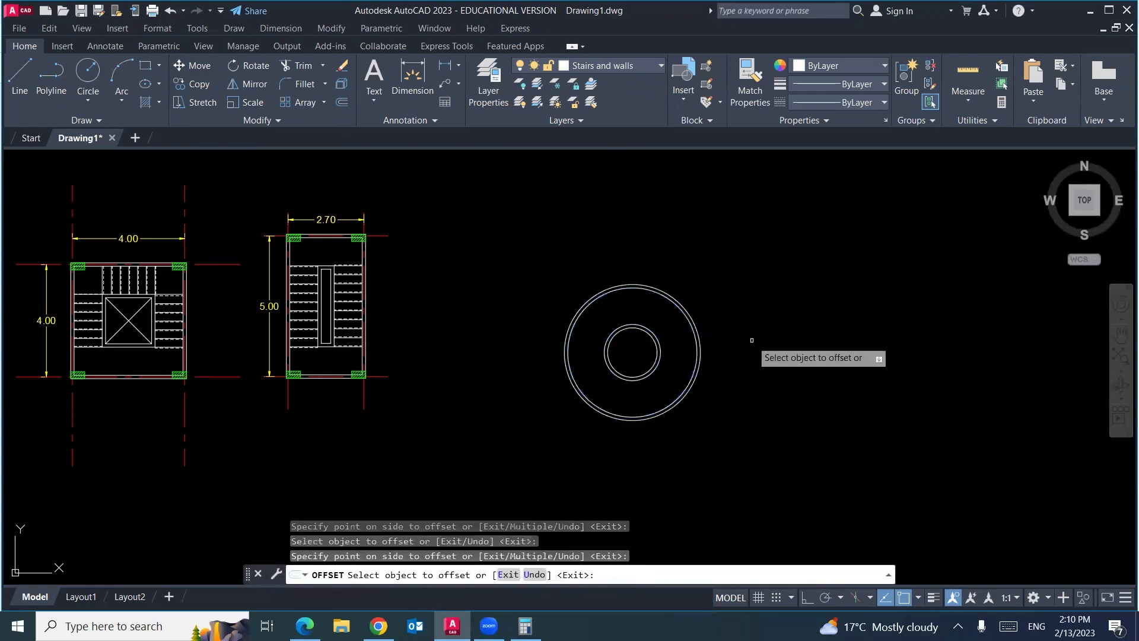
key(Return)
Draw a horizontal line along the circles' right-hand quadrants, from the radius 1 circle to the outermost circle
text(l)
key(Return)
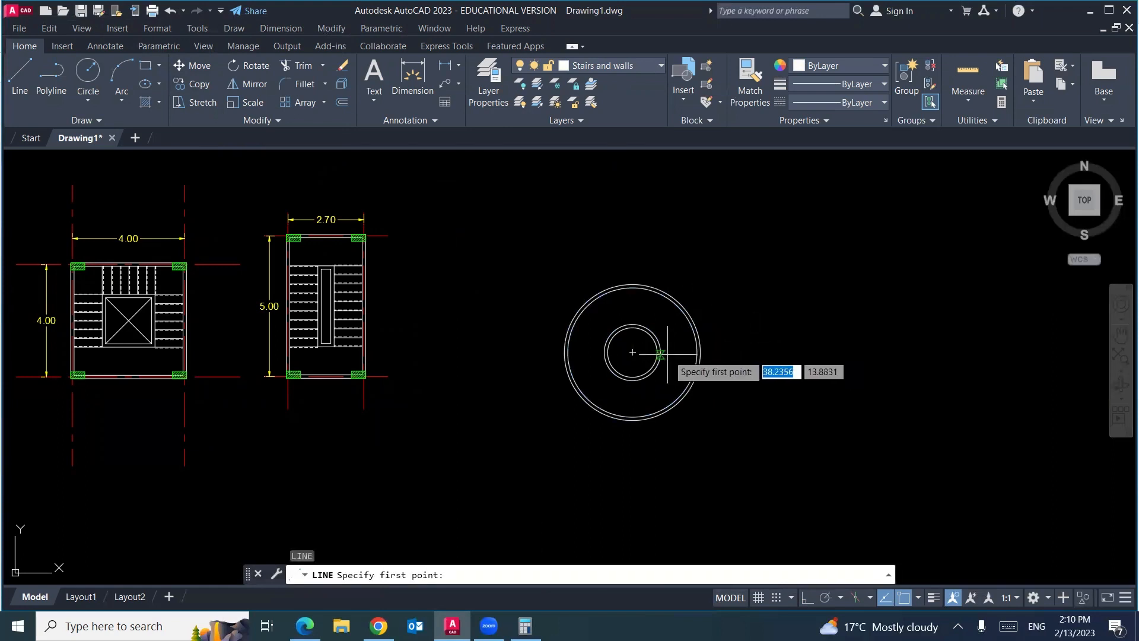
click(632, 352)
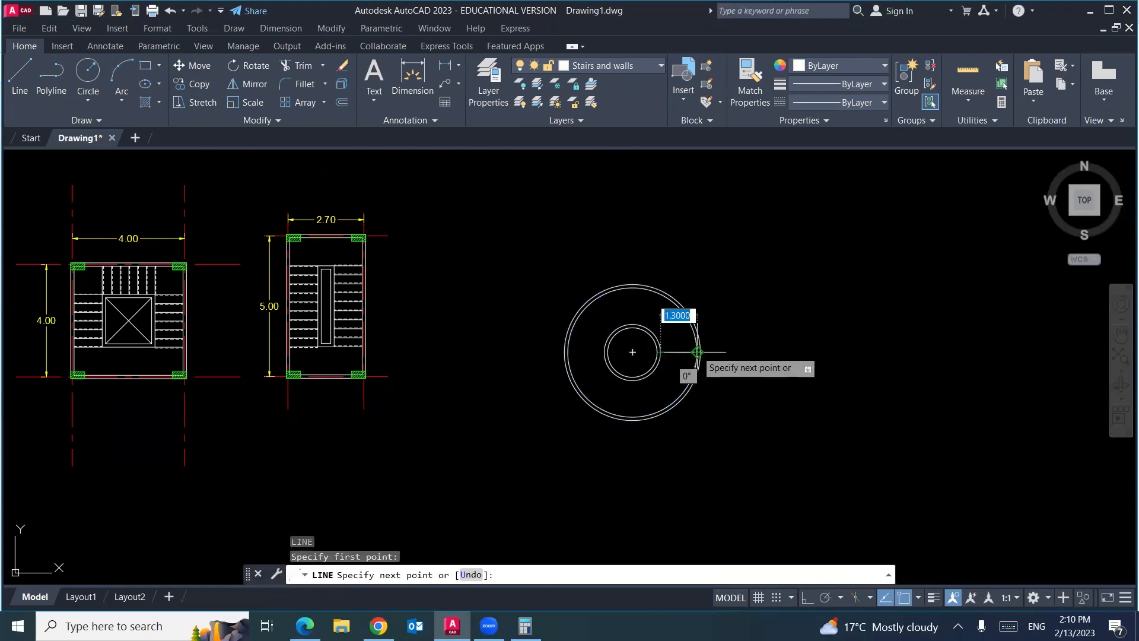
scroll(697, 351, up, 5)
click(711, 355)
key(Return)
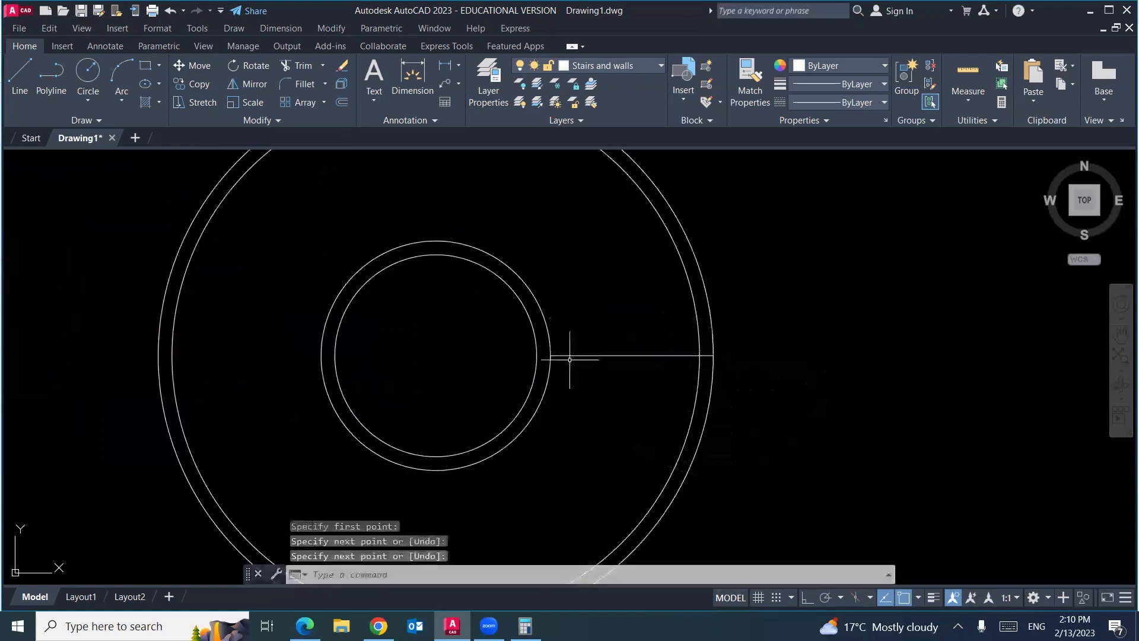
Stretch the inner end of the horizontal line to the innermost circle
key(Return)
key(Escape)
key(Escape)
click(567, 355)
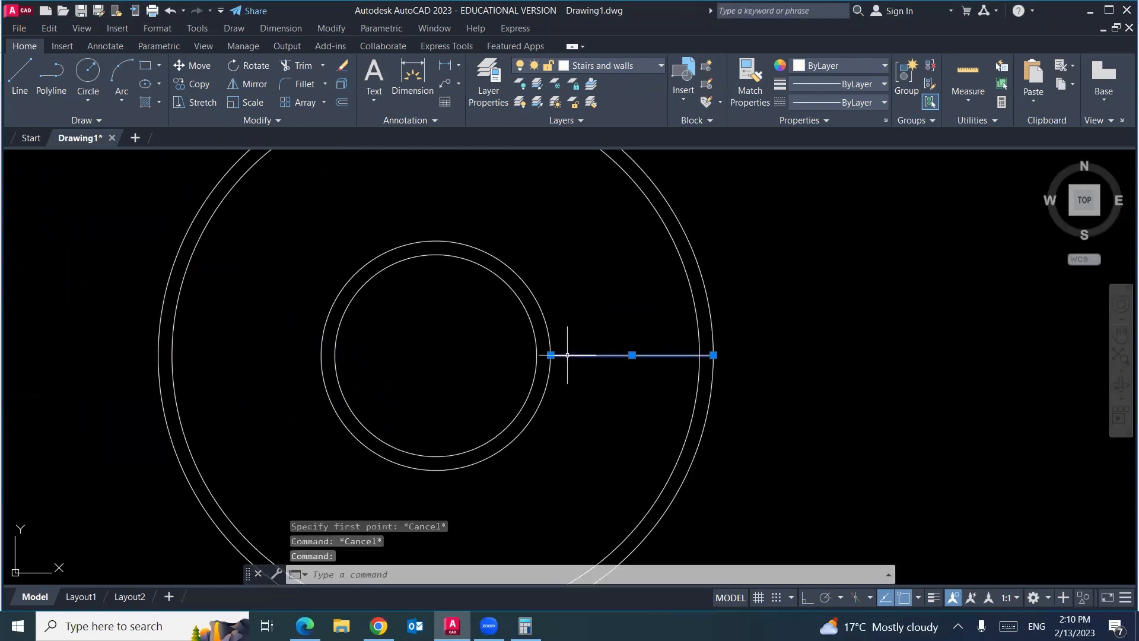
click(551, 355)
key(Escape)
scroll(631, 356, down, 4)
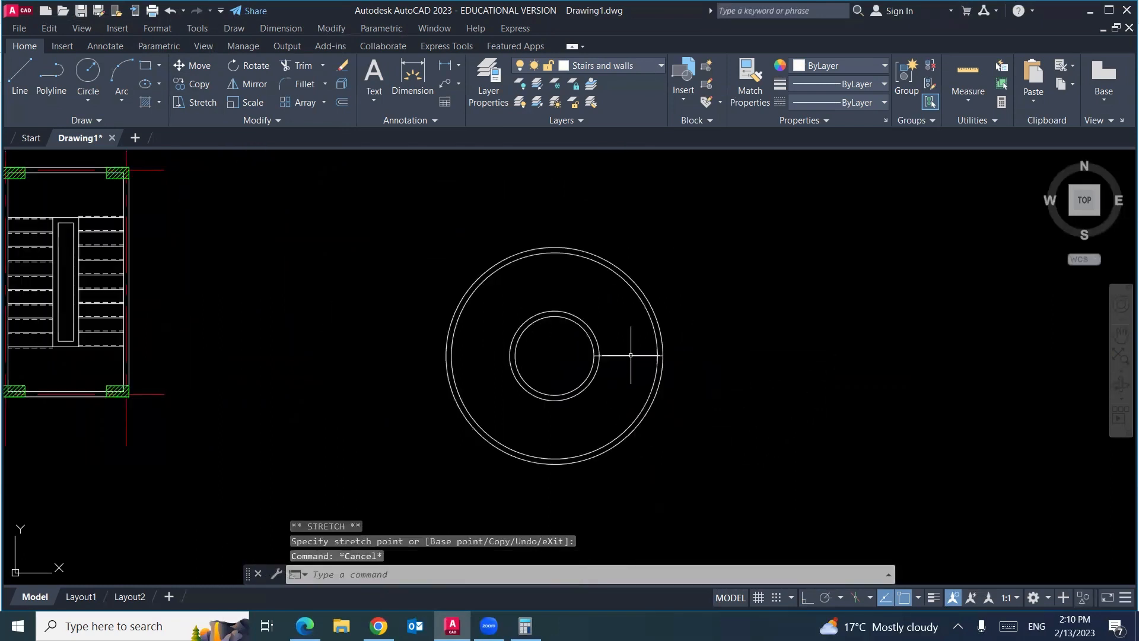
scroll(631, 355, down, 2)
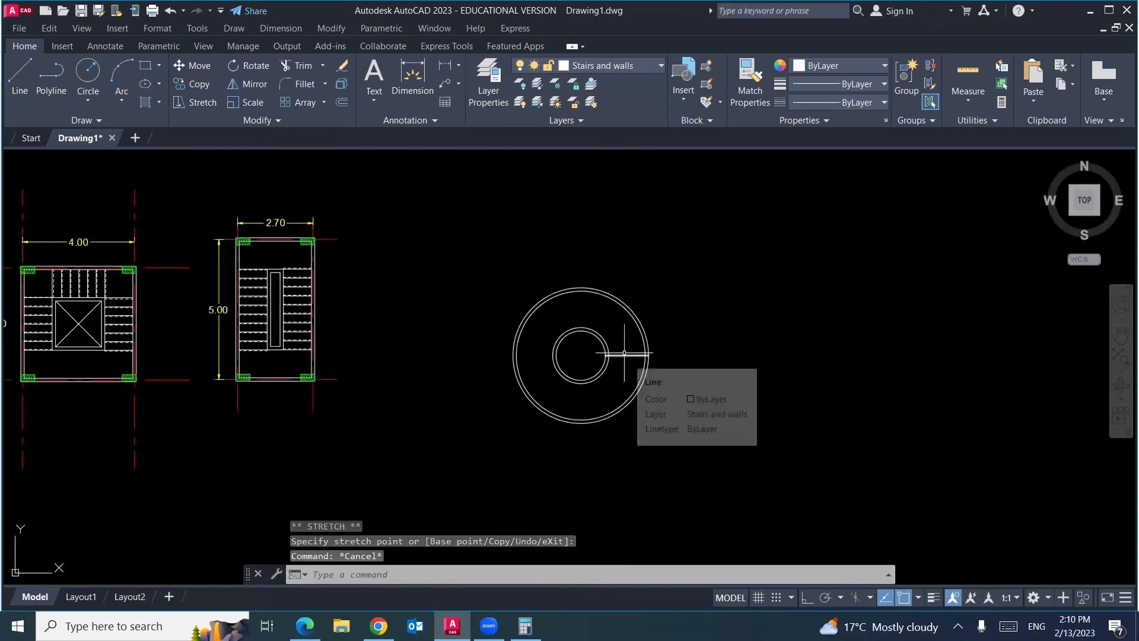
Draw a vertical line along the circles' lower quadrants, from the innermost circle to the outermost circle
key(l)
key(Return)
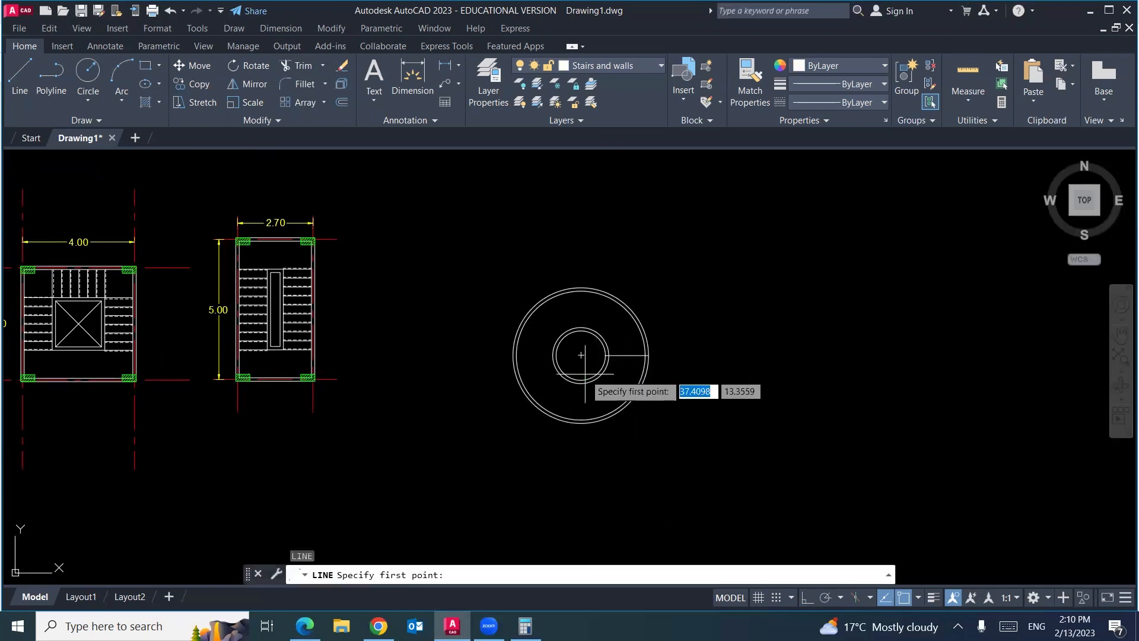
click(581, 383)
click(581, 420)
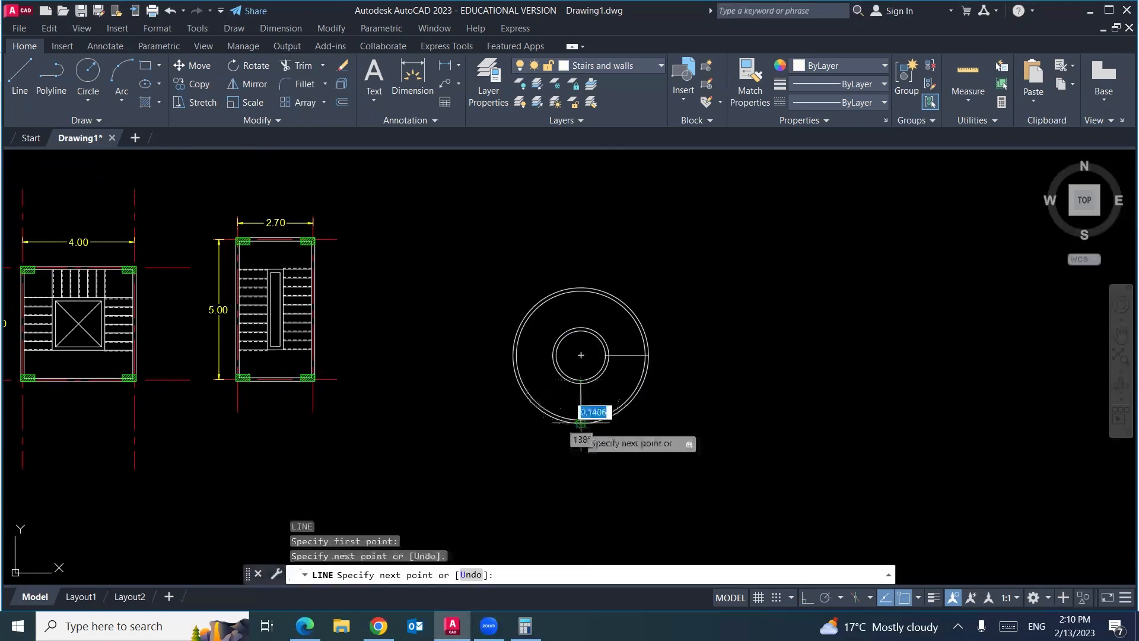
key(Return)
Trim away the lower-right quarter of all four circles between the horizontal and vertical lines
text(tr)
key(Return)
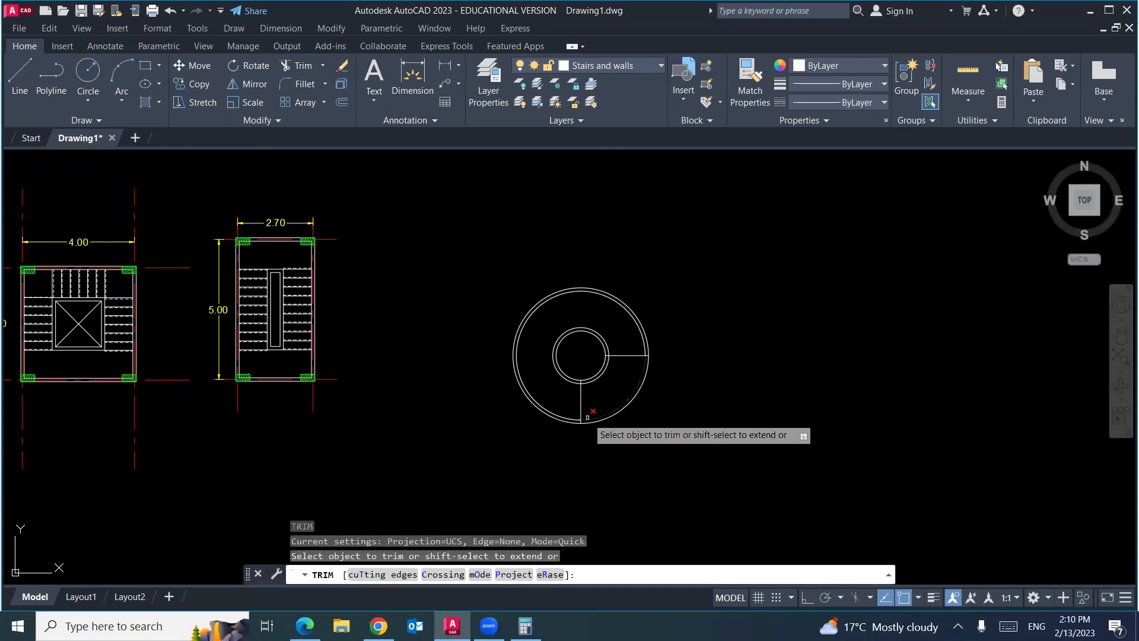
click(598, 379)
click(627, 402)
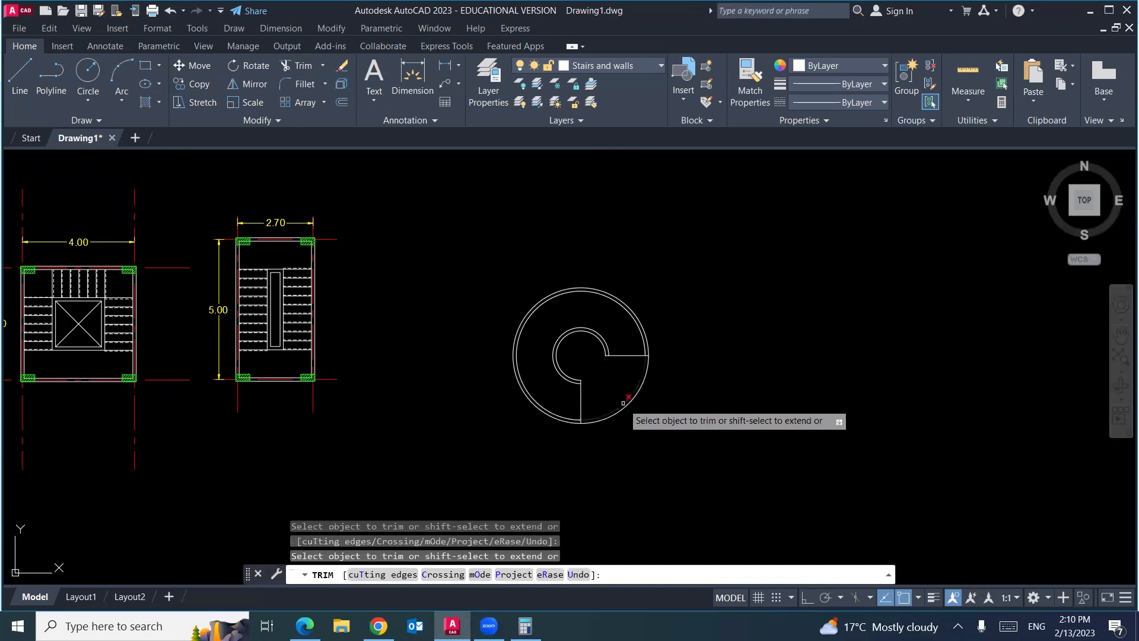
key(Return)
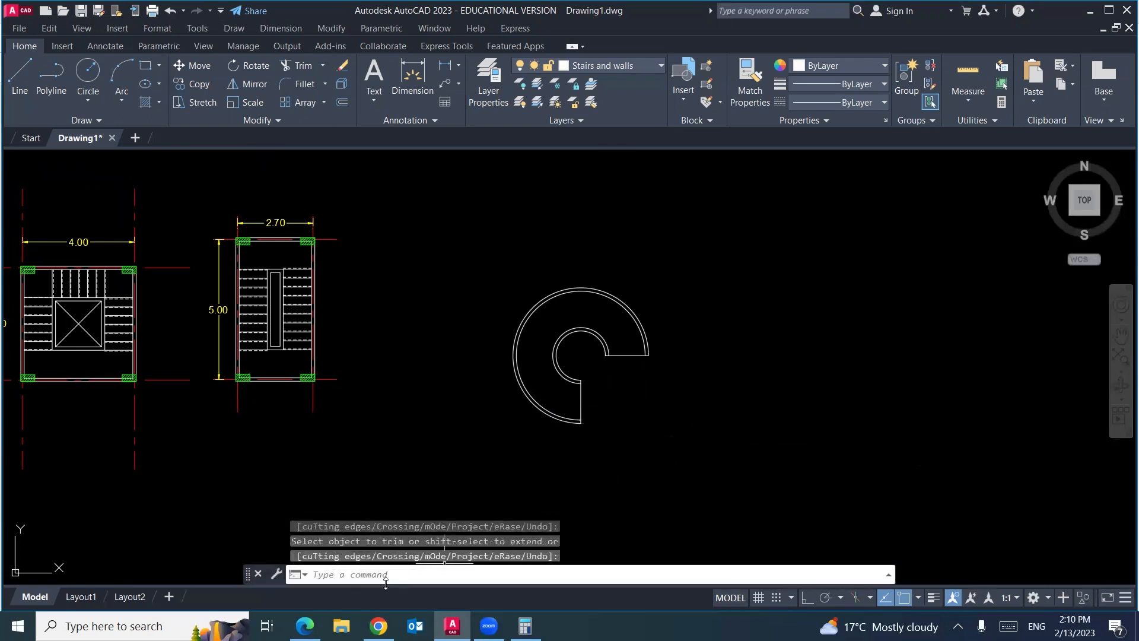
Check the helical staircase in the Exercise-13 PDF and, back in AutoCAD, erase both straight end lines of the drawn helical plan
key(alt+Tab)
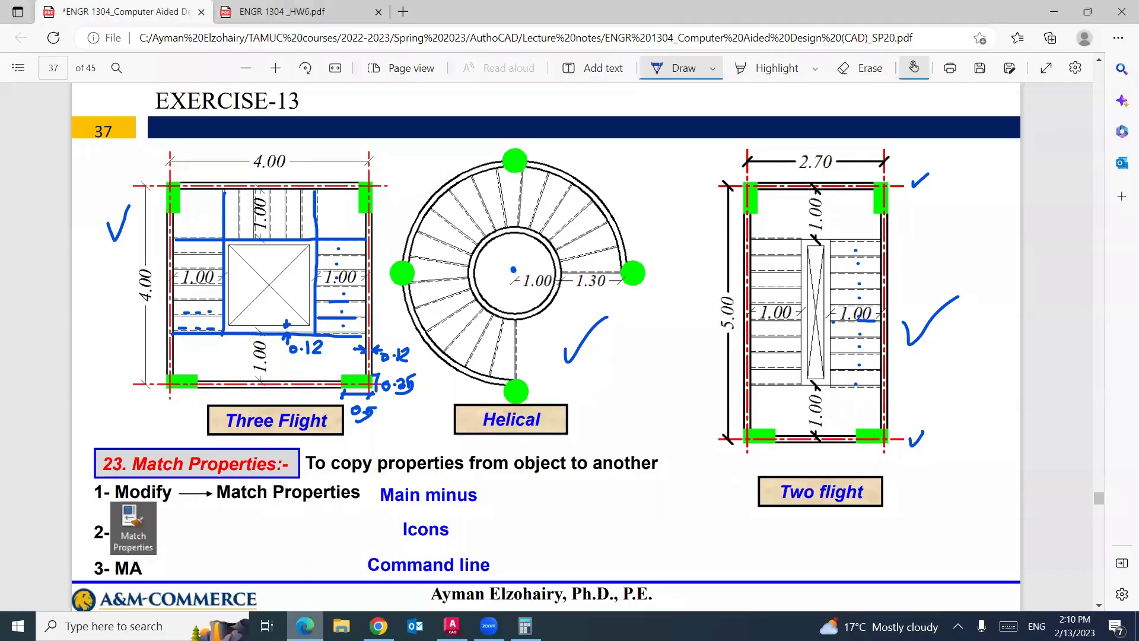
key(alt+Tab)
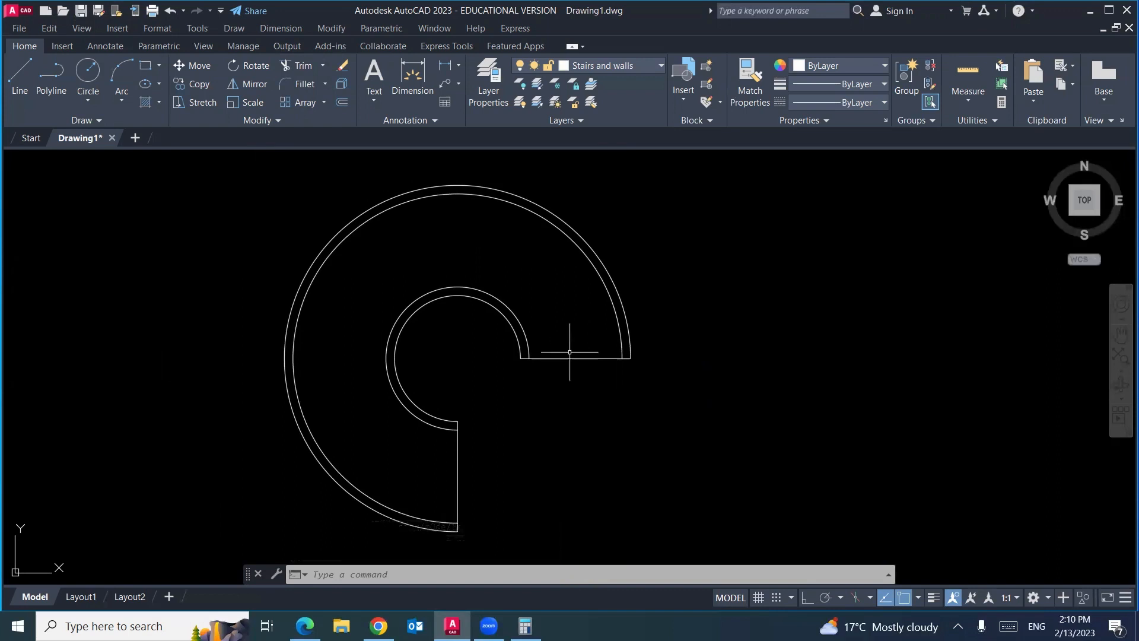
key(Delete)
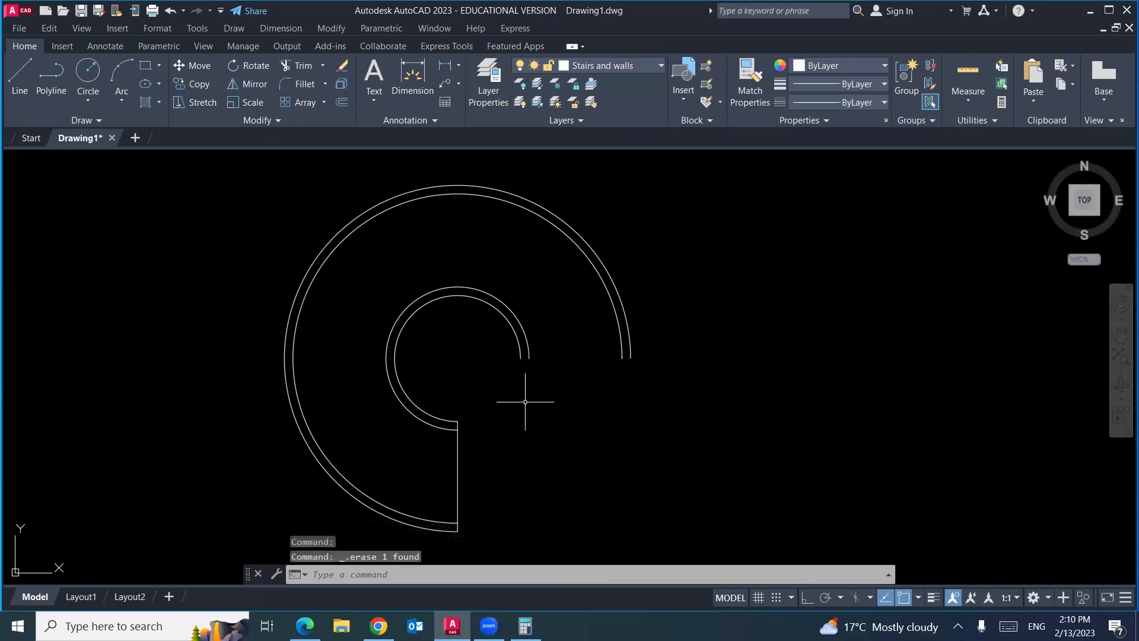
click(461, 465)
key(Delete)
Close the right-hand open end of the helical staircase with a horizontal line from the outermost arc to the innermost arc
key(Return)
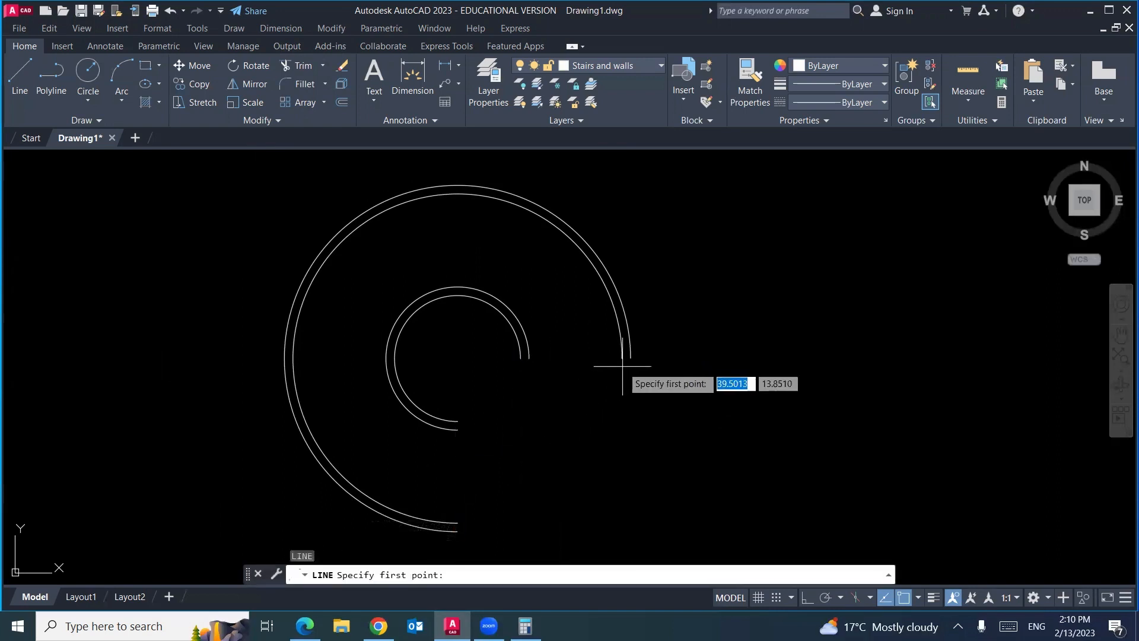
click(626, 357)
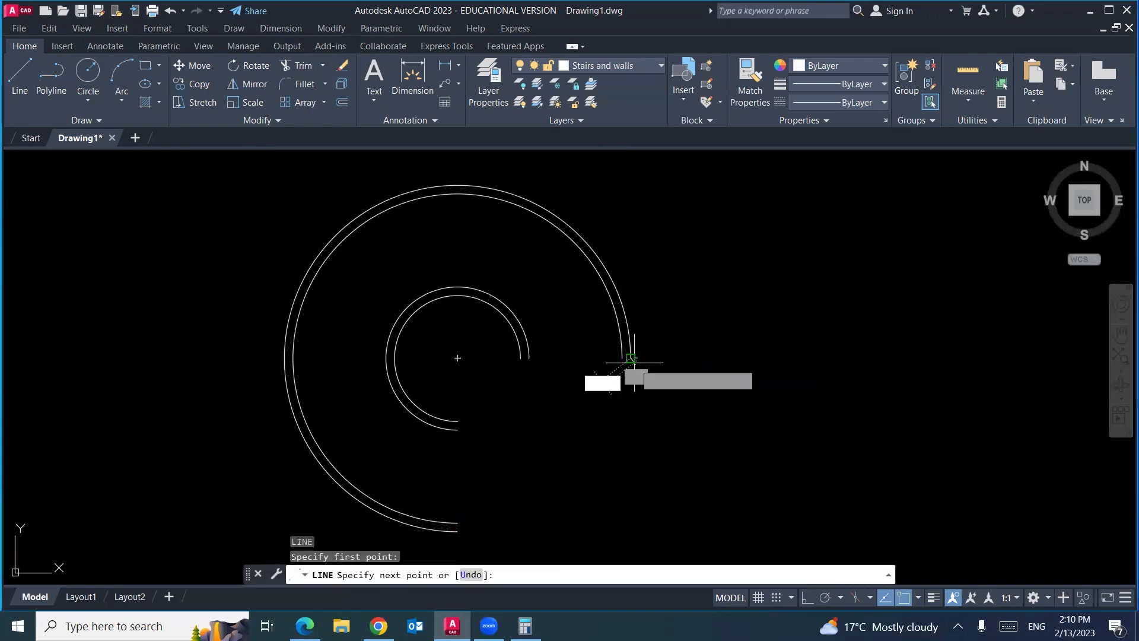
click(528, 358)
key(Return)
Close the lower open end of the helical staircase with vertical line segments from the innermost arc to the outermost arc
key(Return)
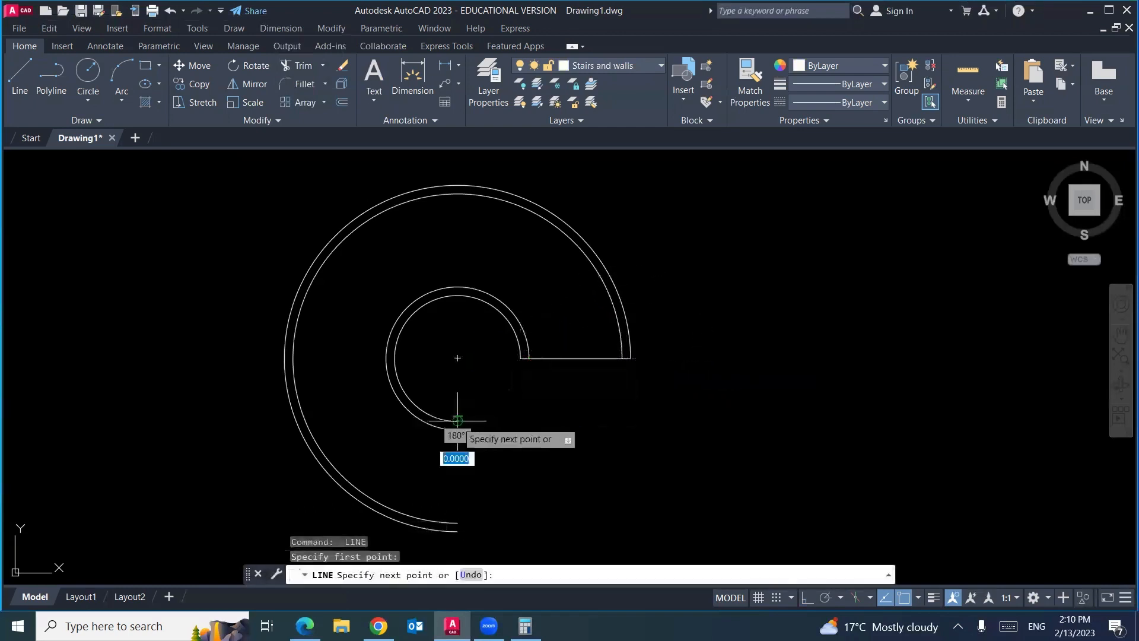
click(457, 422)
click(458, 523)
click(458, 531)
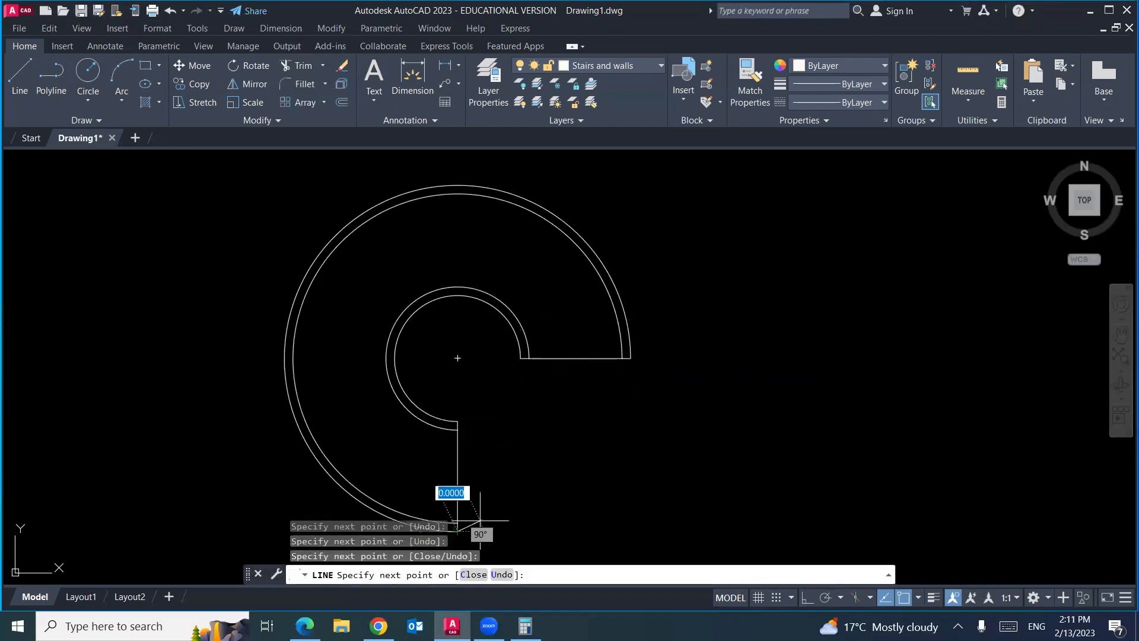
key(Return)
scroll(666, 407, down, 2)
middle_drag(666, 399, 620, 393)
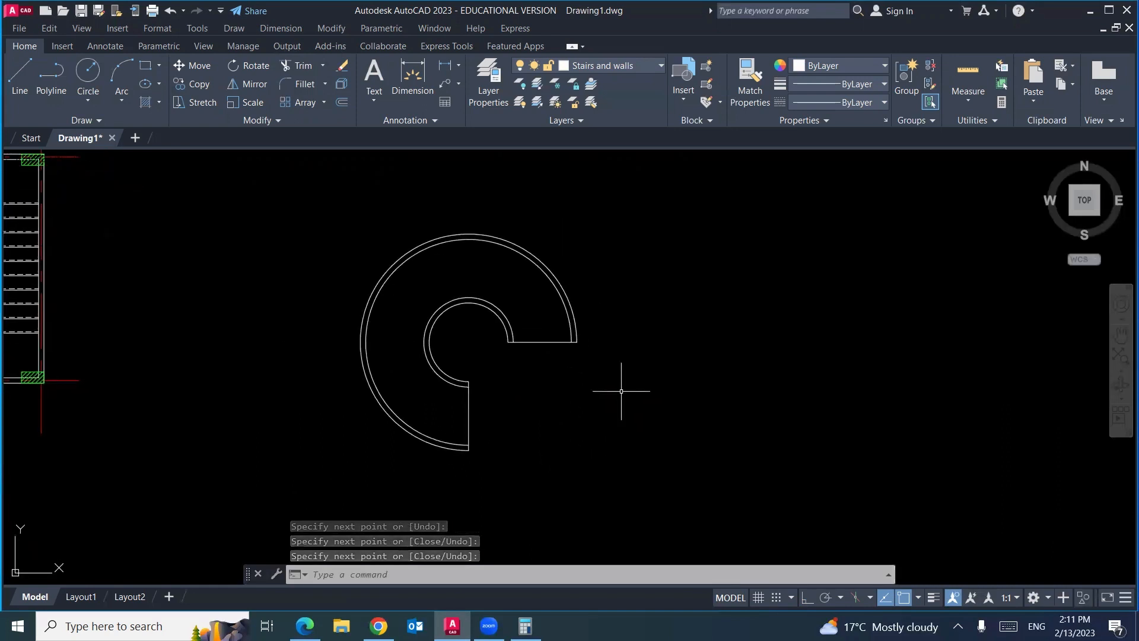
Set up a classic polar array with its centre at the common centre of the helical staircase arcs
text(ar)
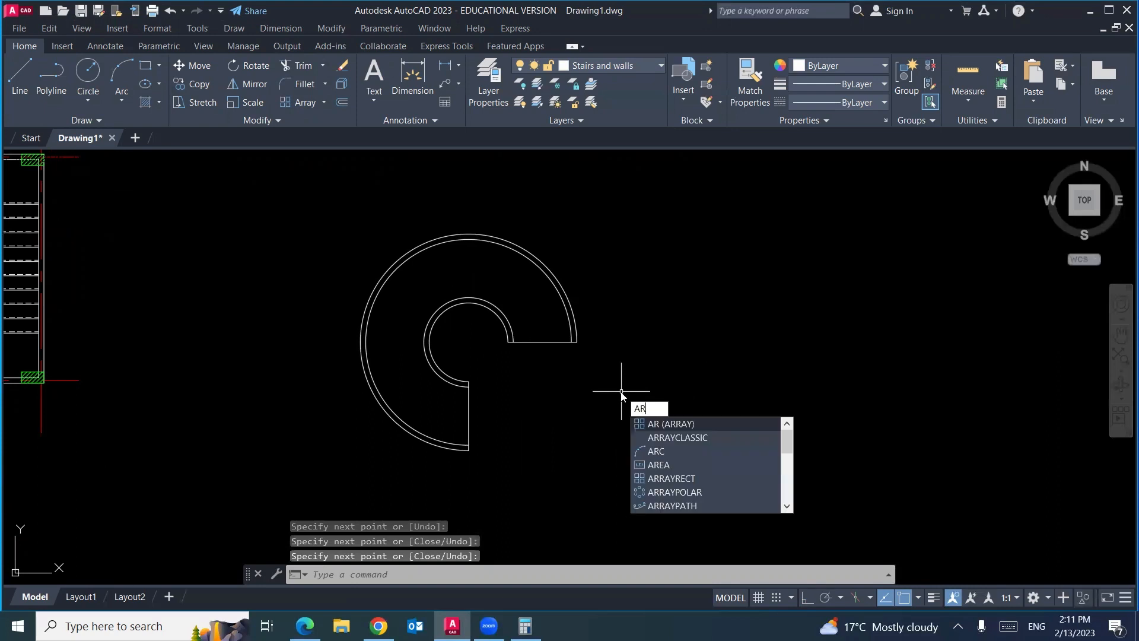
click(667, 435)
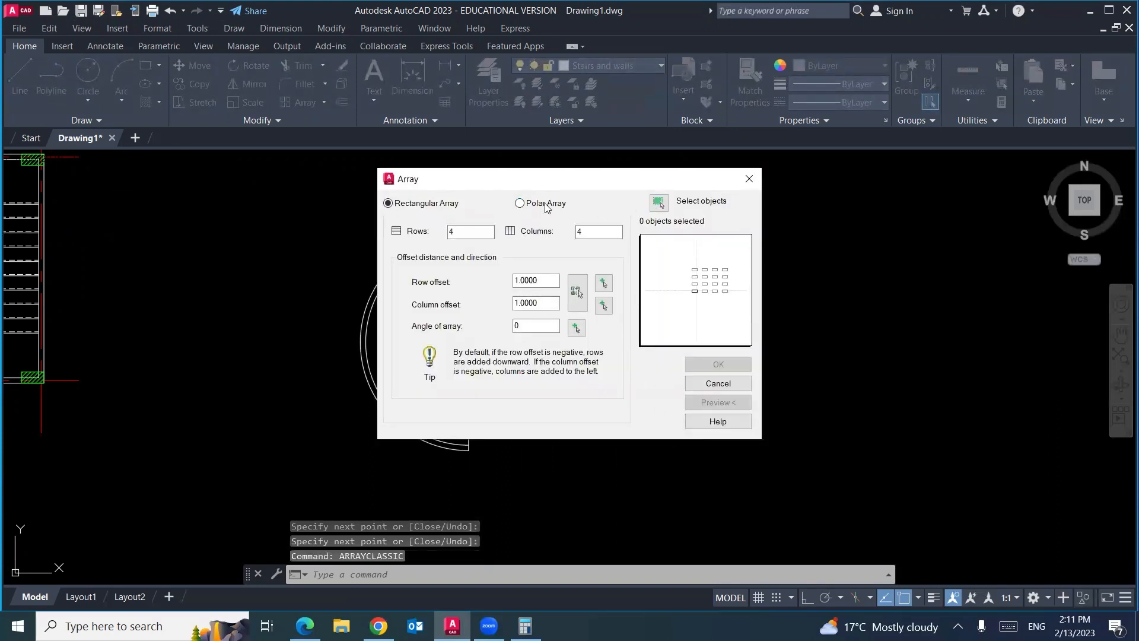
click(546, 205)
click(601, 233)
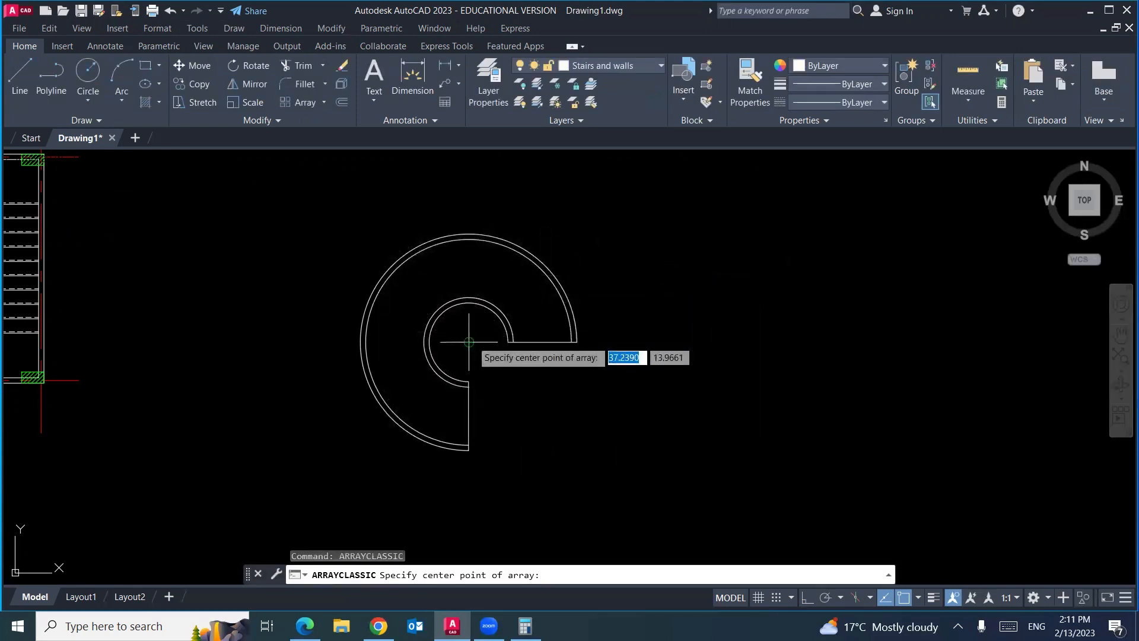
click(469, 342)
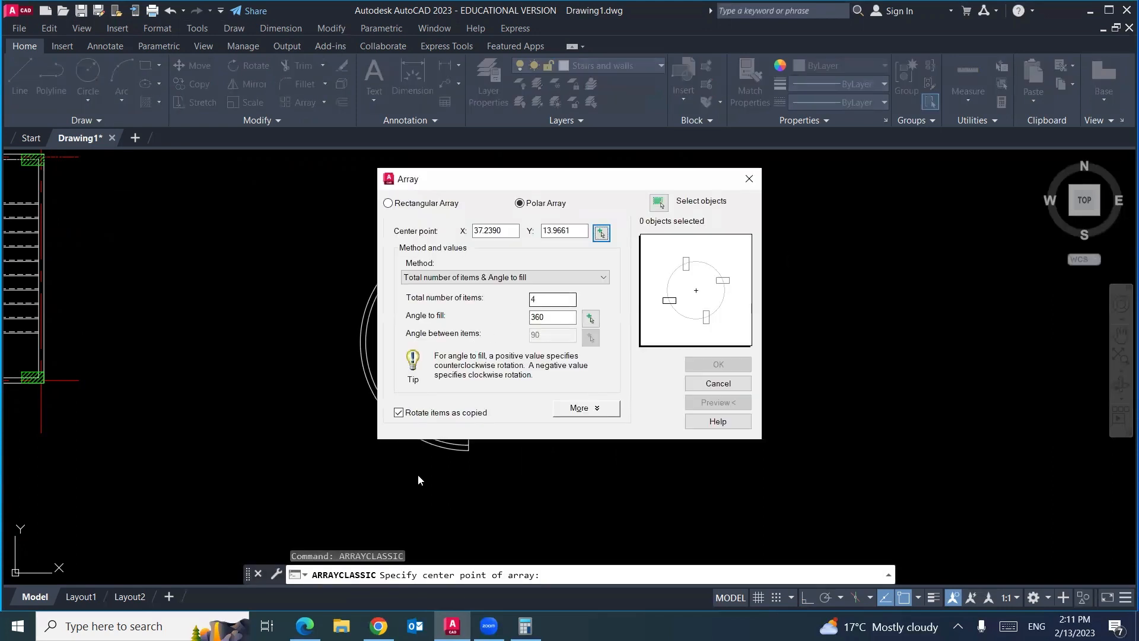
Switch to the Exercise-13 PDF and mark the radial step lines around the helical staircase with the pen
click(304, 626)
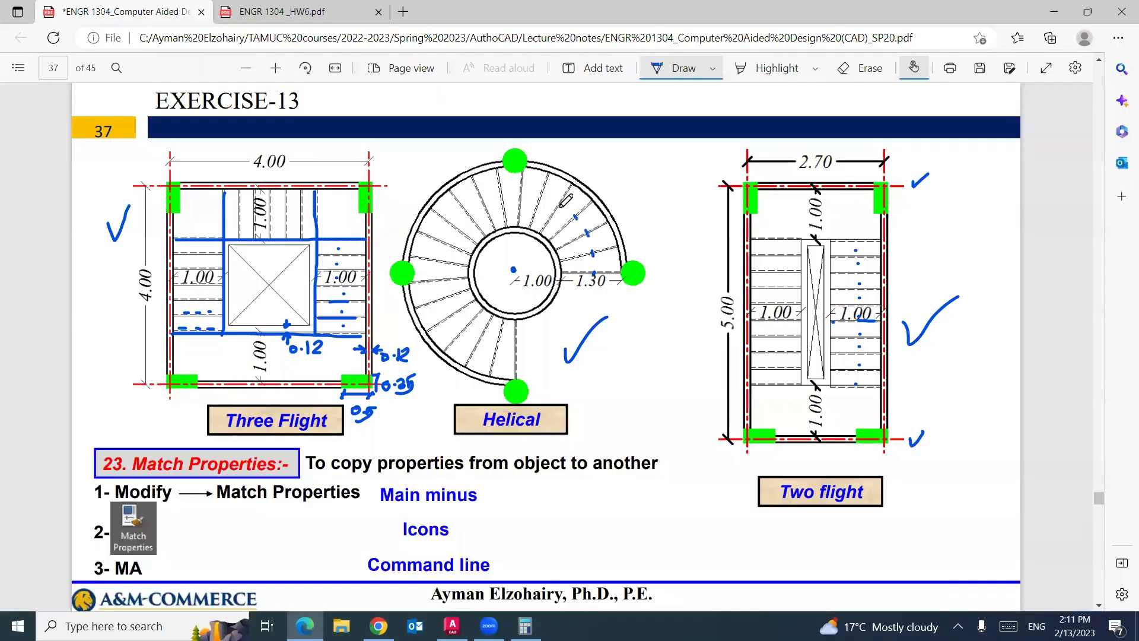
drag(556, 208, 524, 199)
drag(436, 276, 437, 284)
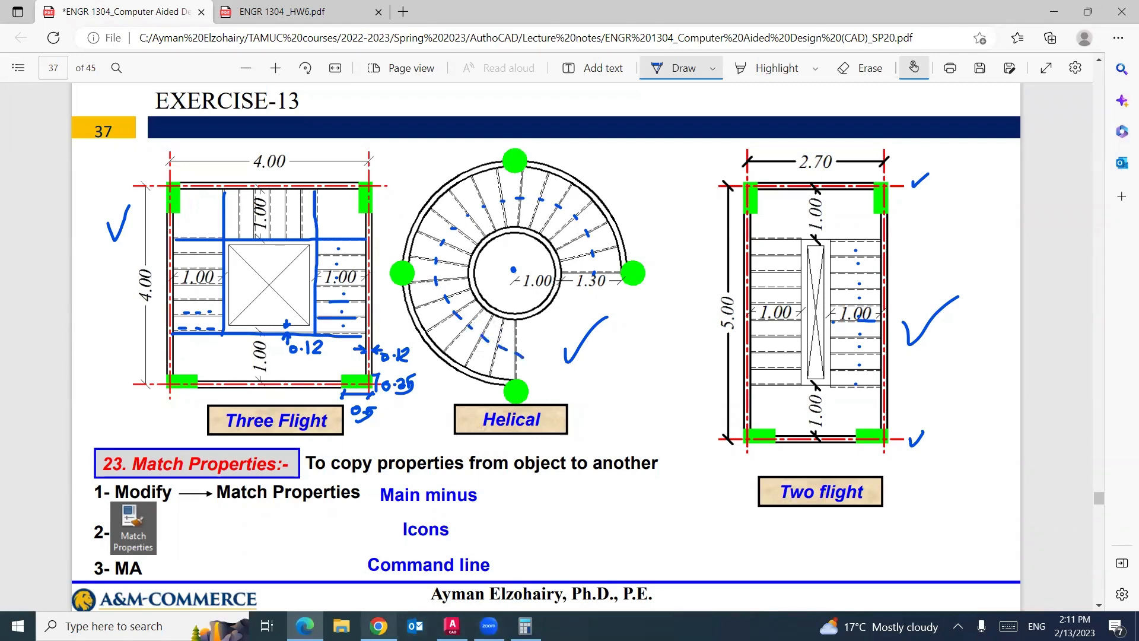
Back in AutoCAD, polar-array the horizontal end line of the helical staircase as 20 items over a 270-degree fill angle
click(452, 626)
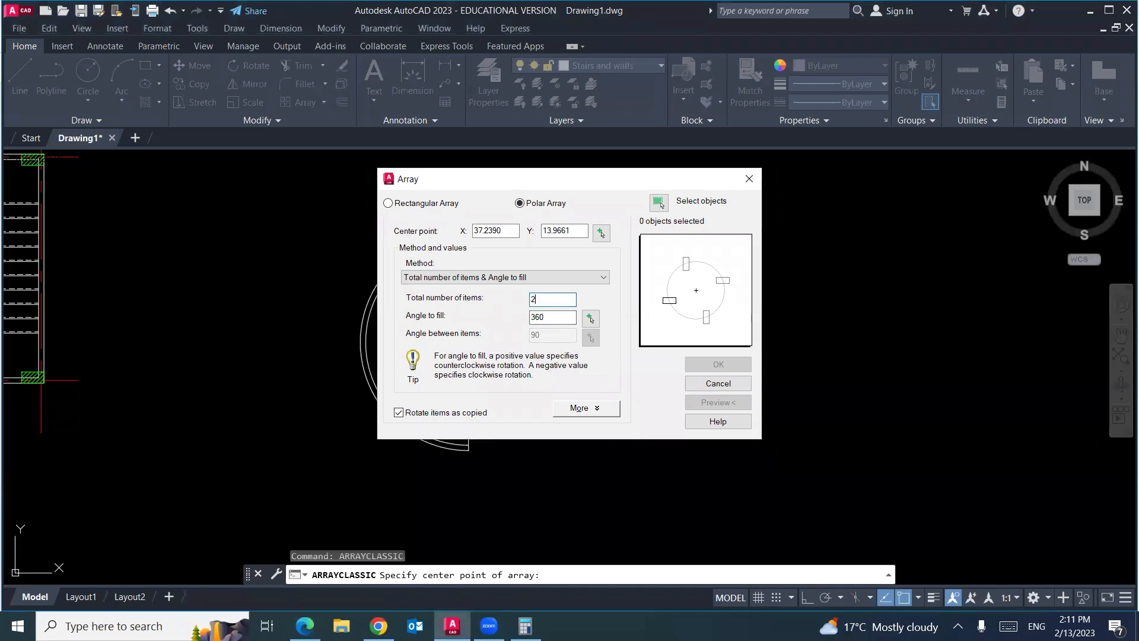
key(Tab)
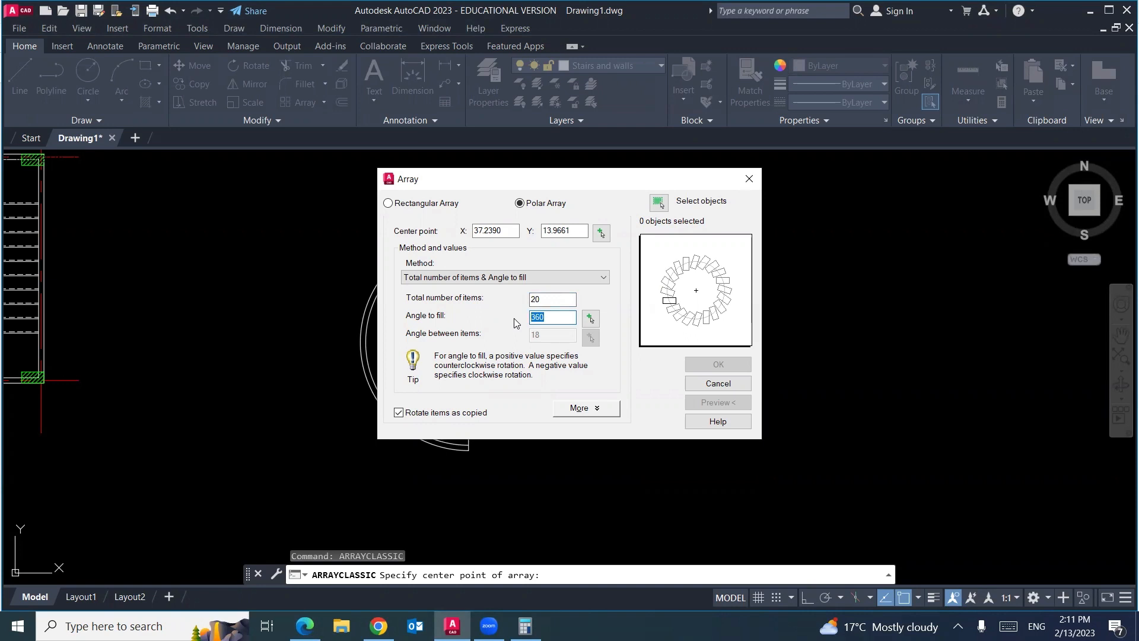
click(544, 301)
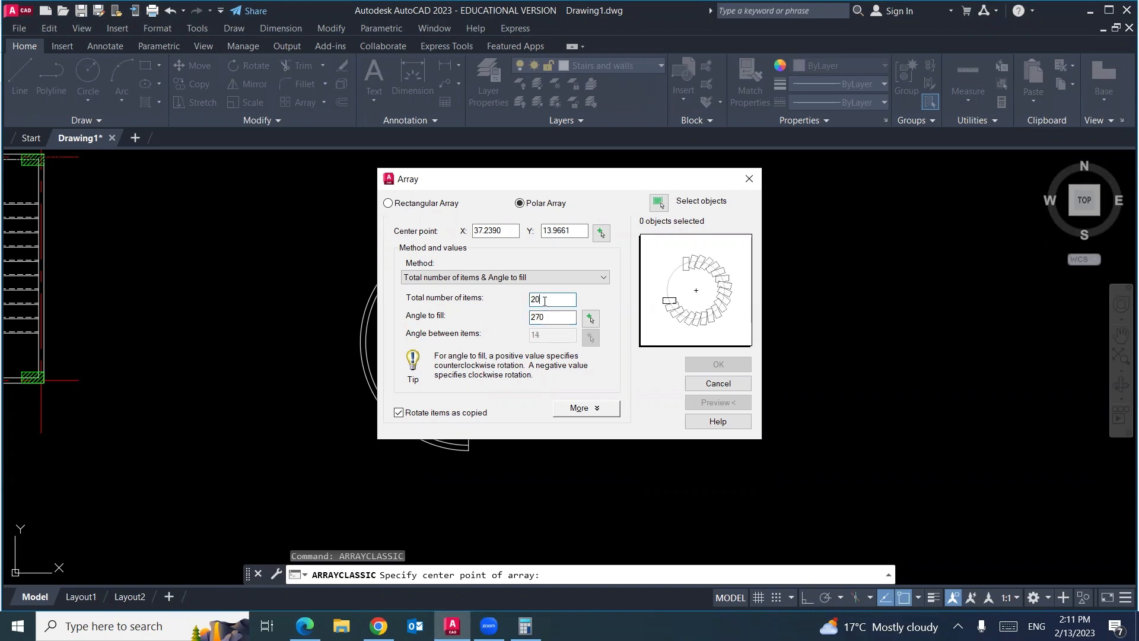
click(658, 204)
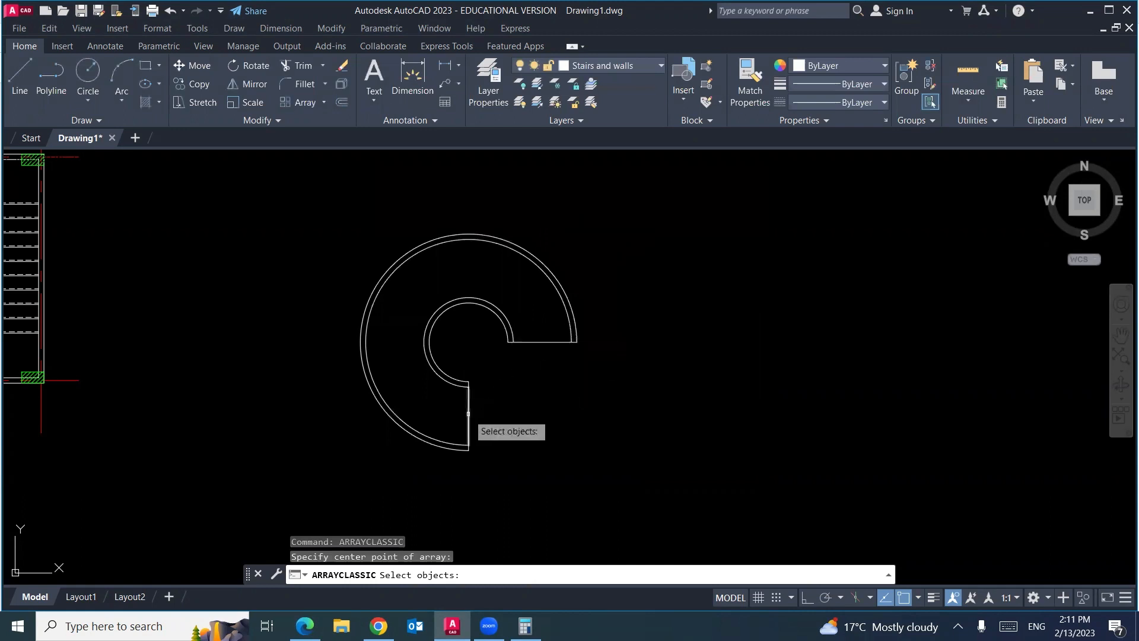
click(528, 342)
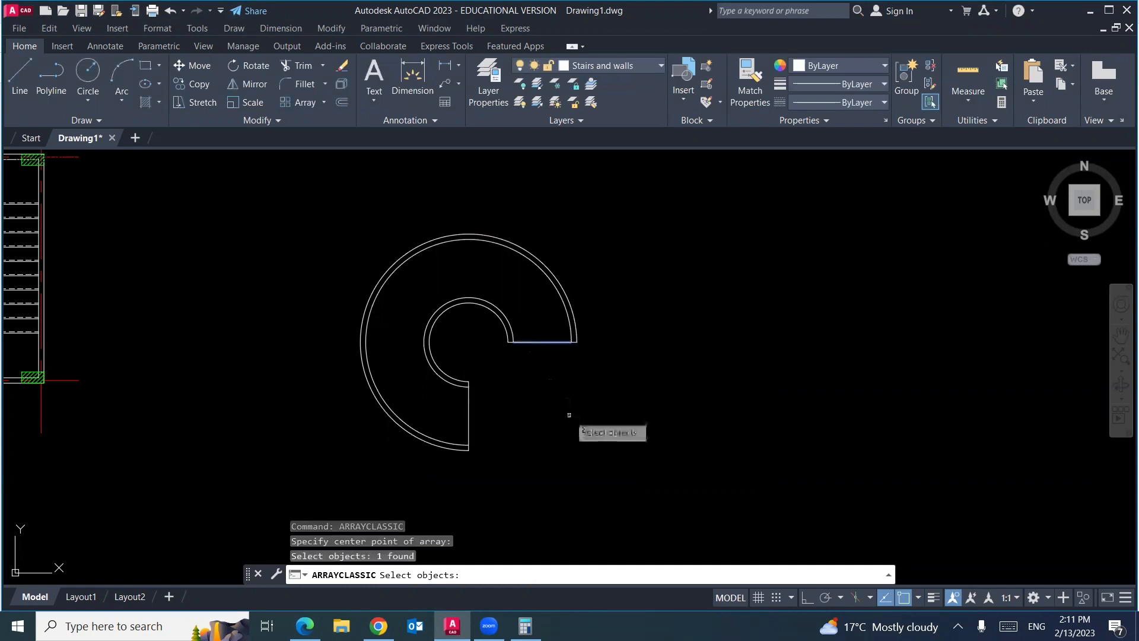
key(Return)
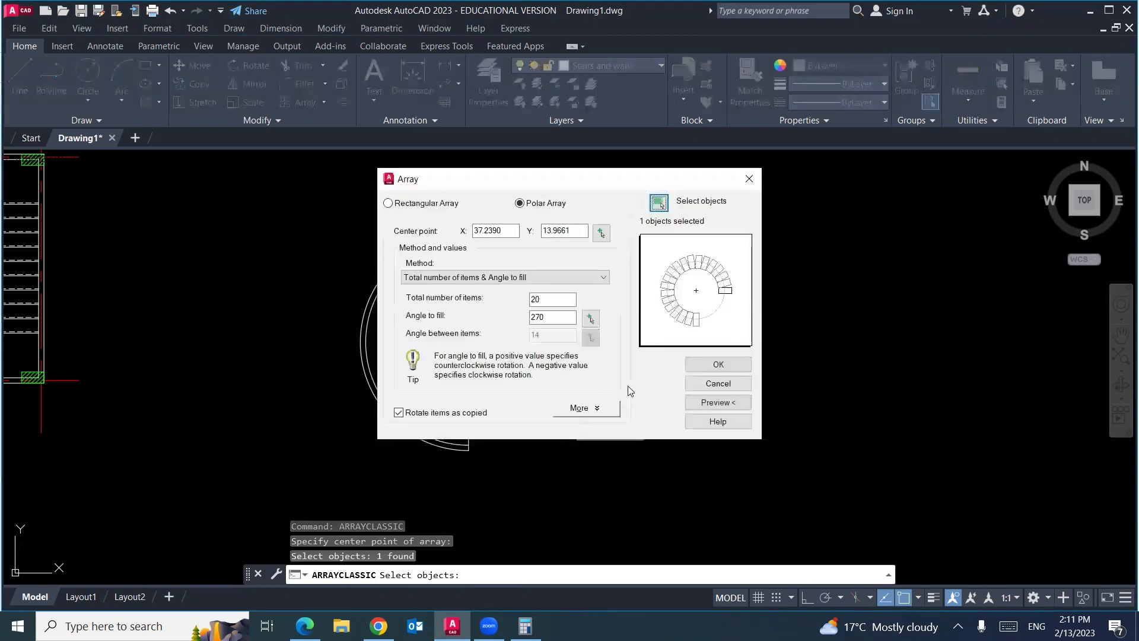
click(703, 365)
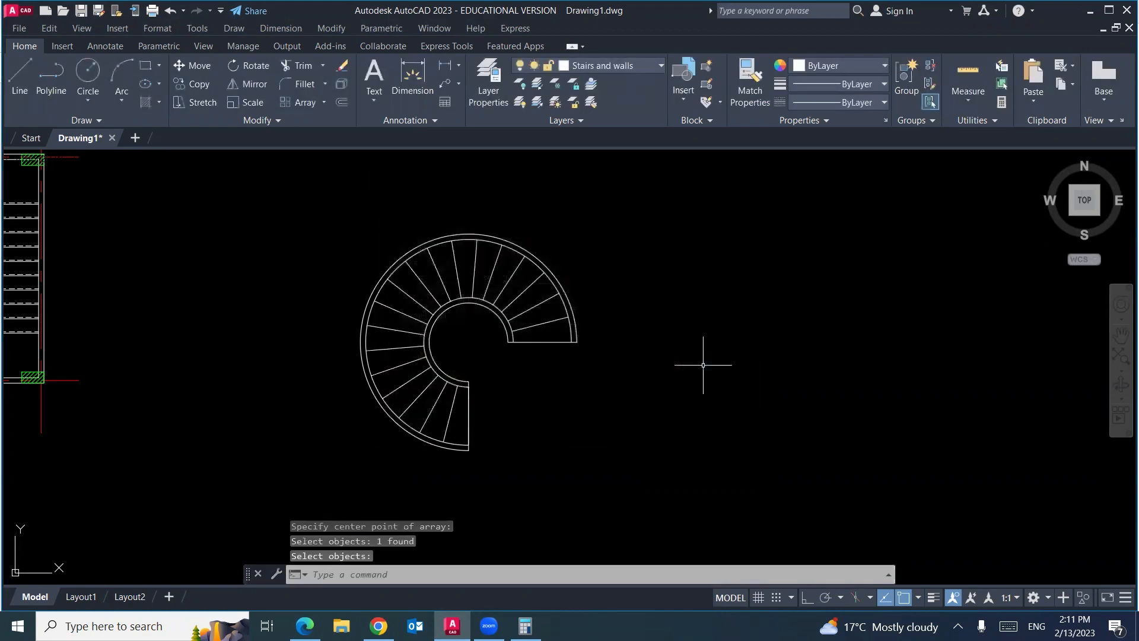
Offset the horizontal end line of the helical staircase upward by 0.03
text(o)
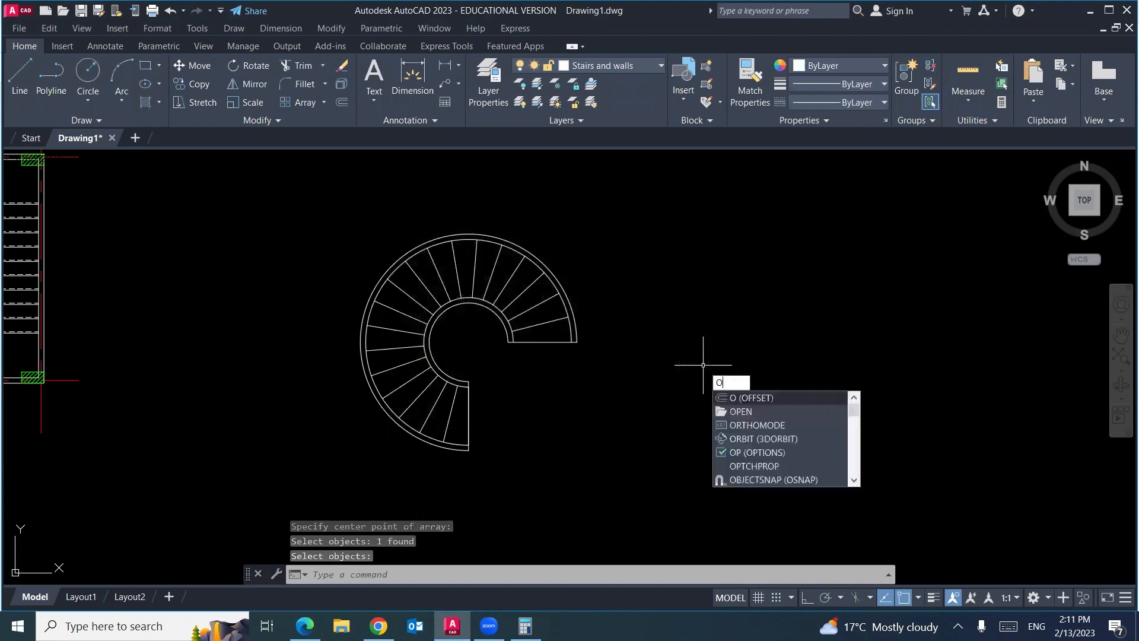
key(Return)
text(.03)
key(Return)
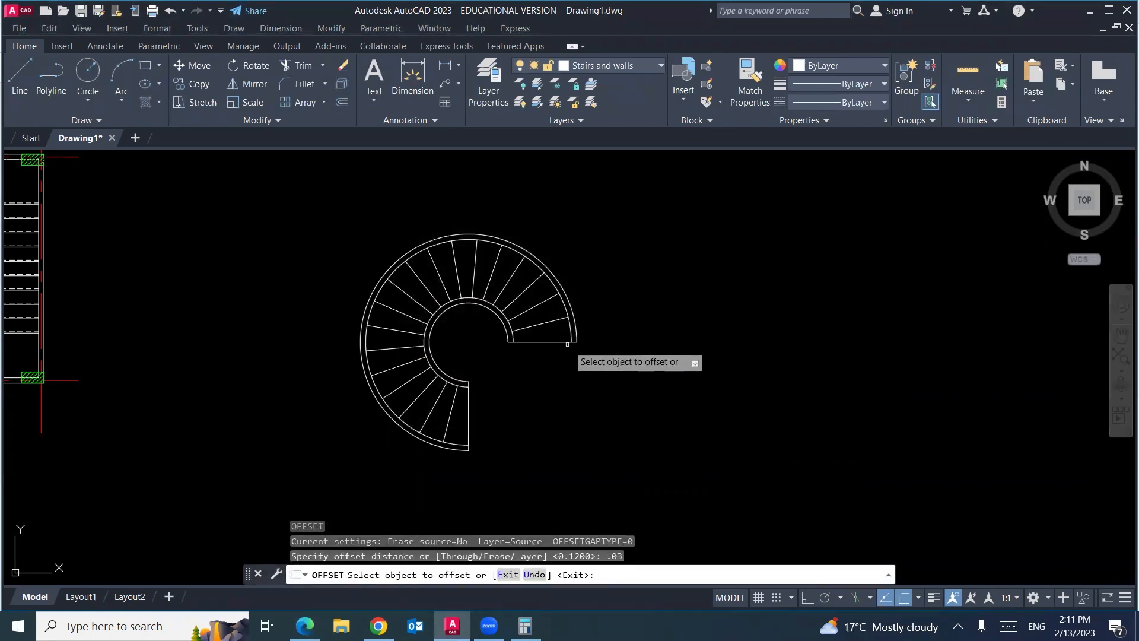
click(543, 341)
click(550, 337)
scroll(551, 337, up, 6)
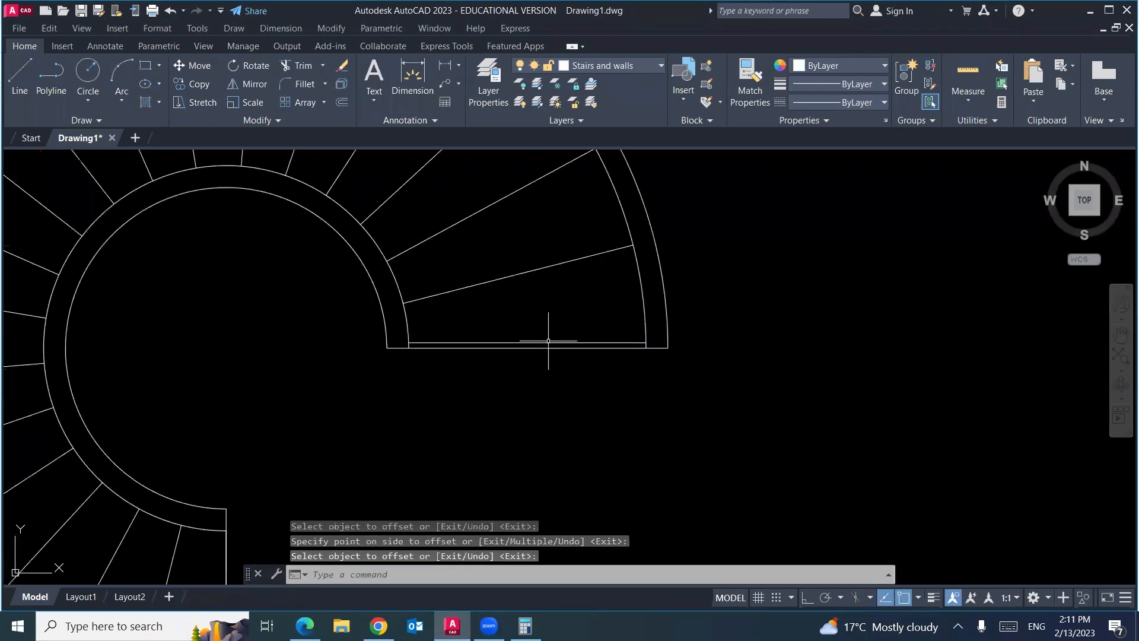
key(Return)
Give the offset line the DASHED linetype and set its linetype scale to 0.25
click(546, 343)
click(810, 102)
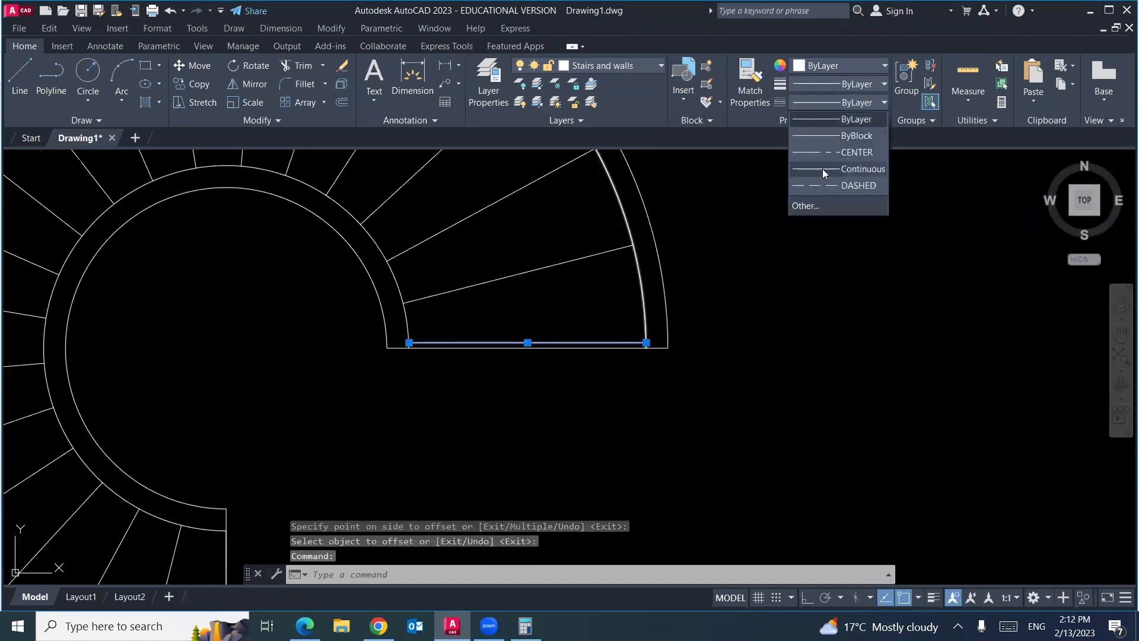
click(831, 186)
click(331, 28)
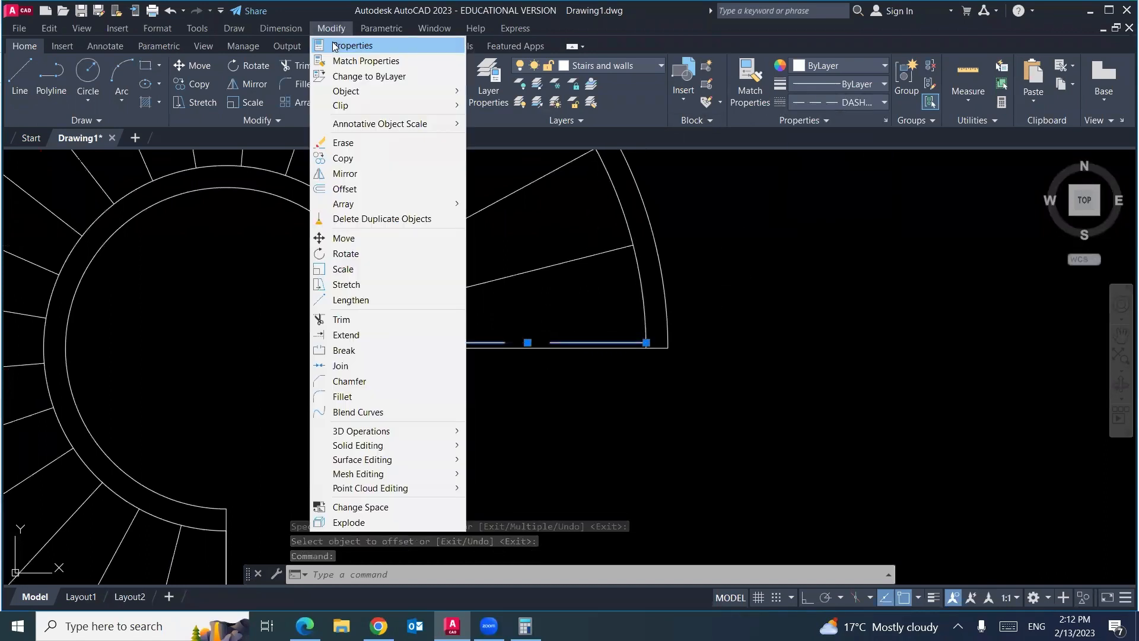
click(353, 45)
click(106, 140)
text(.)
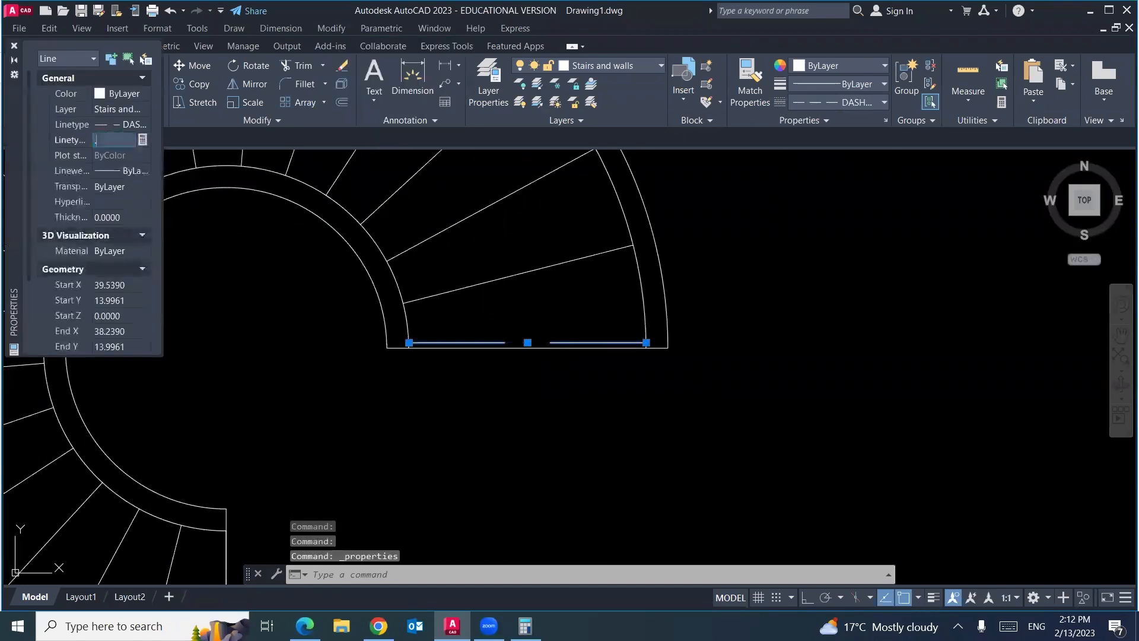
text(25)
key(Return)
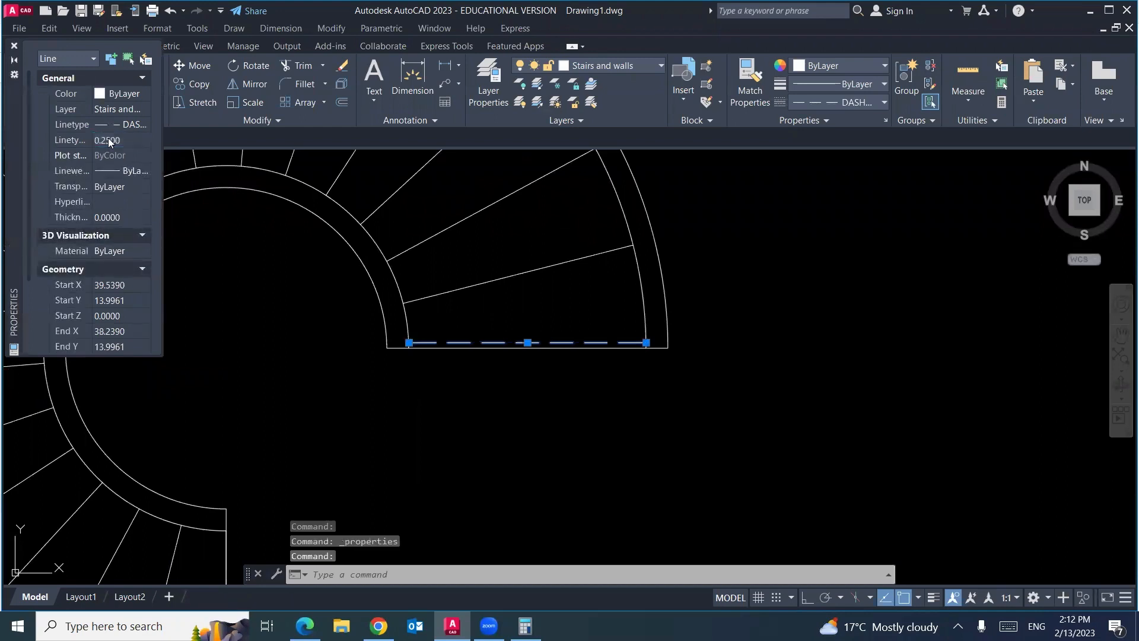
click(15, 46)
text(ar)
key(Return)
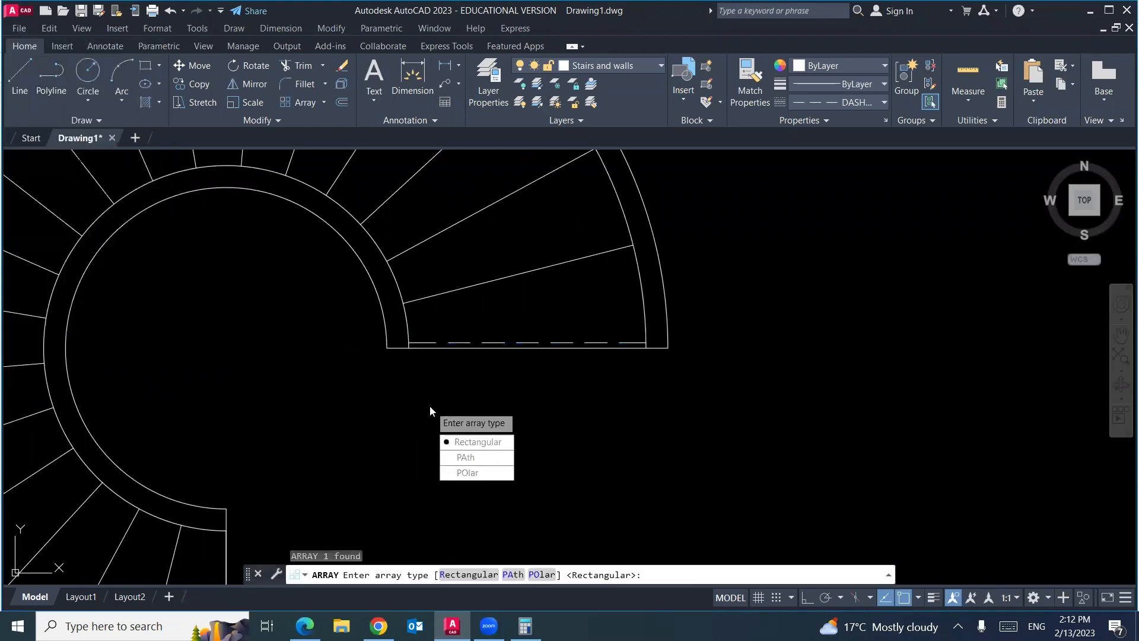
key(Escape)
key(Escape)
key(Escape)
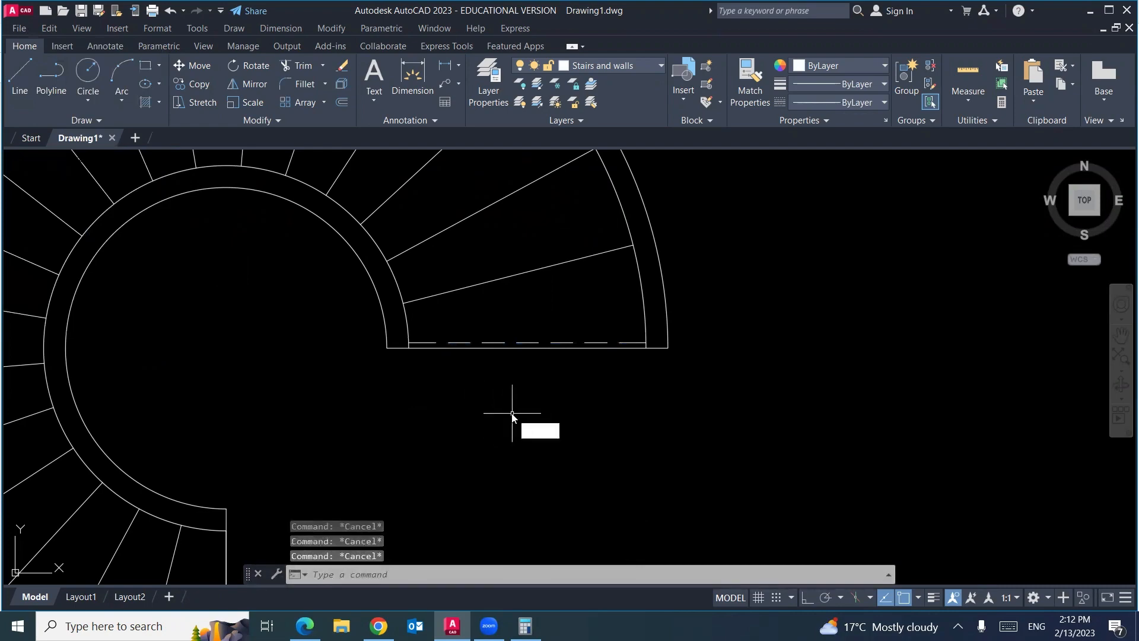
Polar-array the dashed line around the centre of the helical arcs using the classic array with 20 items over 270 degrees
text(ar)
key(Down)
key(Return)
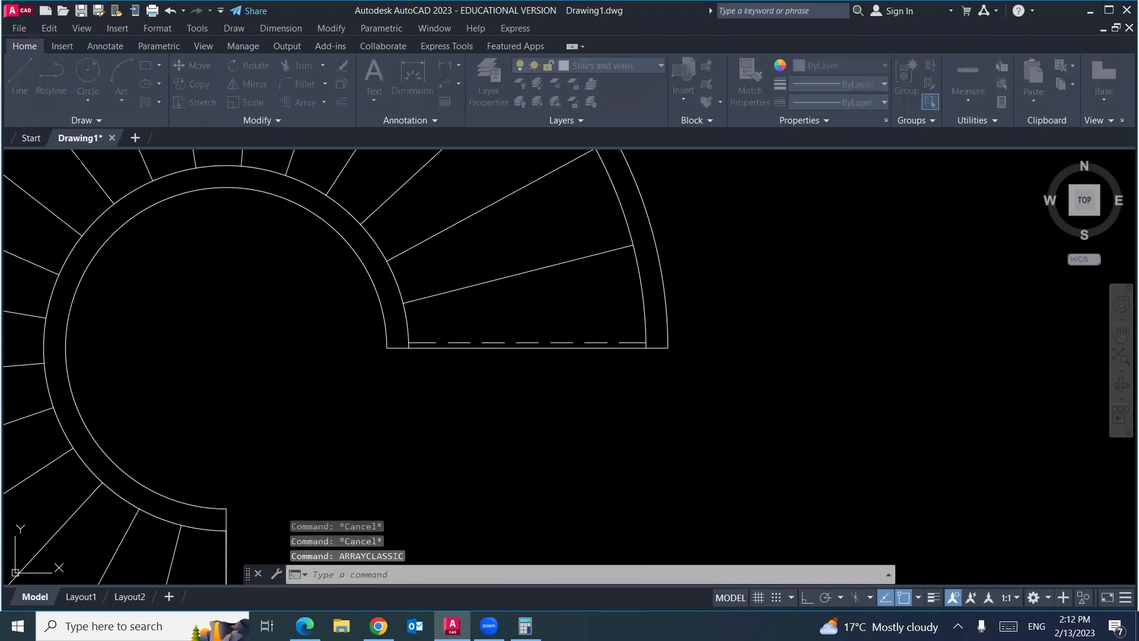
click(601, 233)
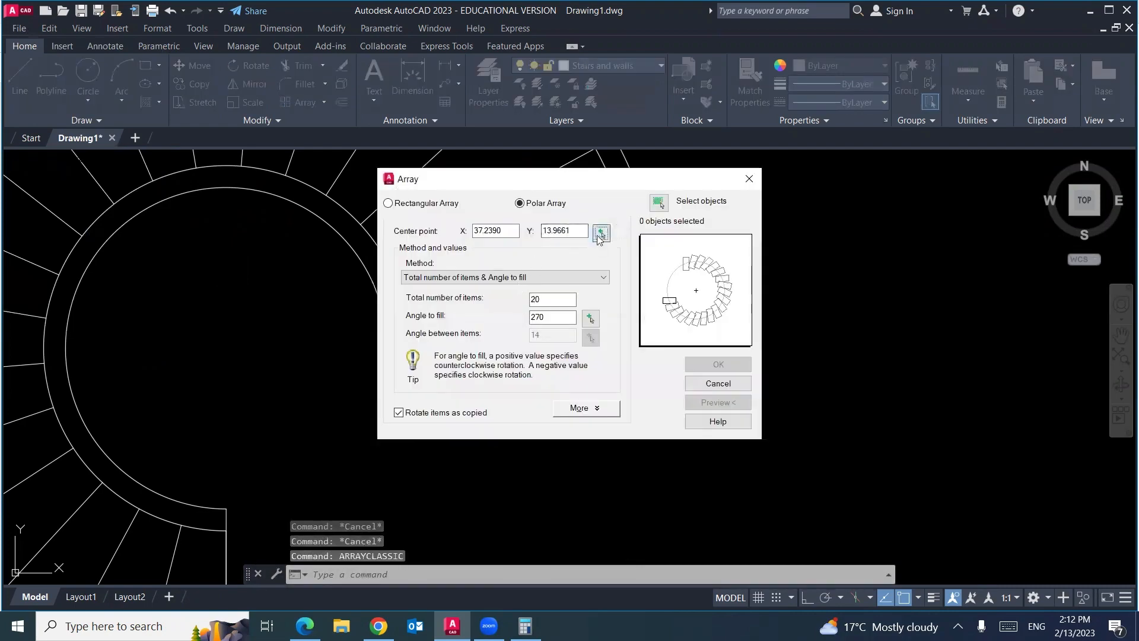
click(226, 348)
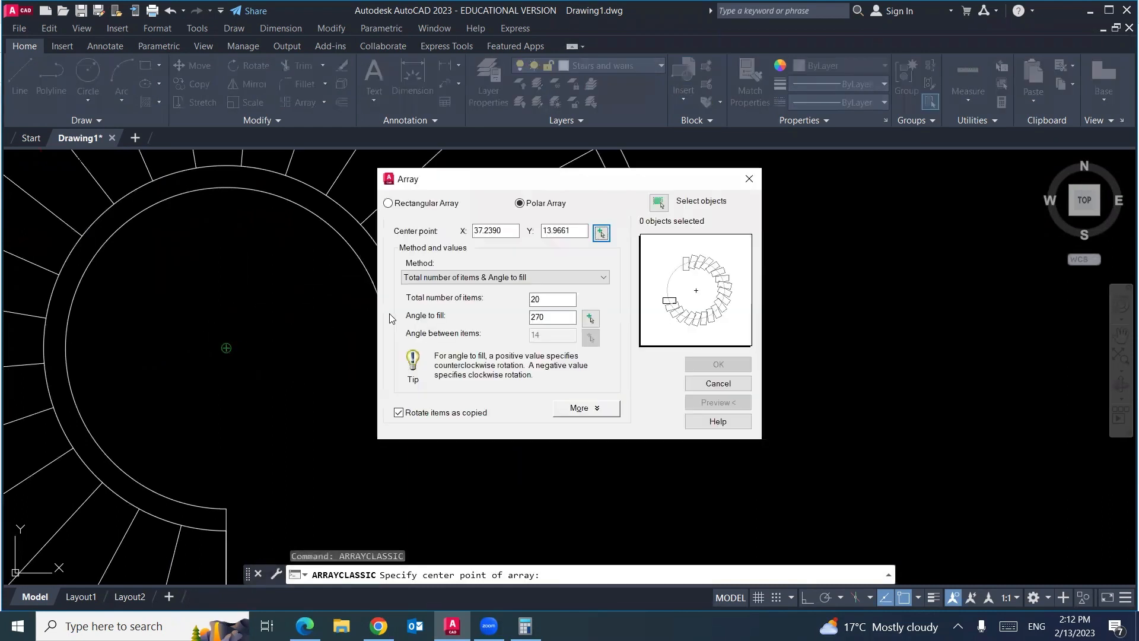
click(658, 202)
double_click(526, 344)
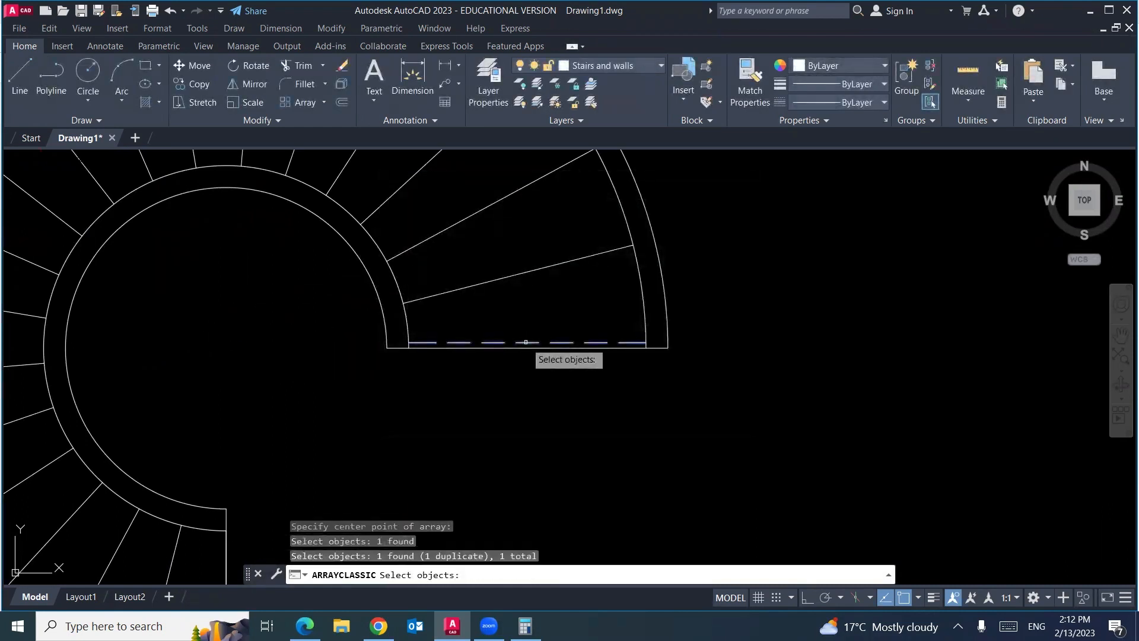
key(Return)
click(718, 364)
scroll(763, 350, down, 3)
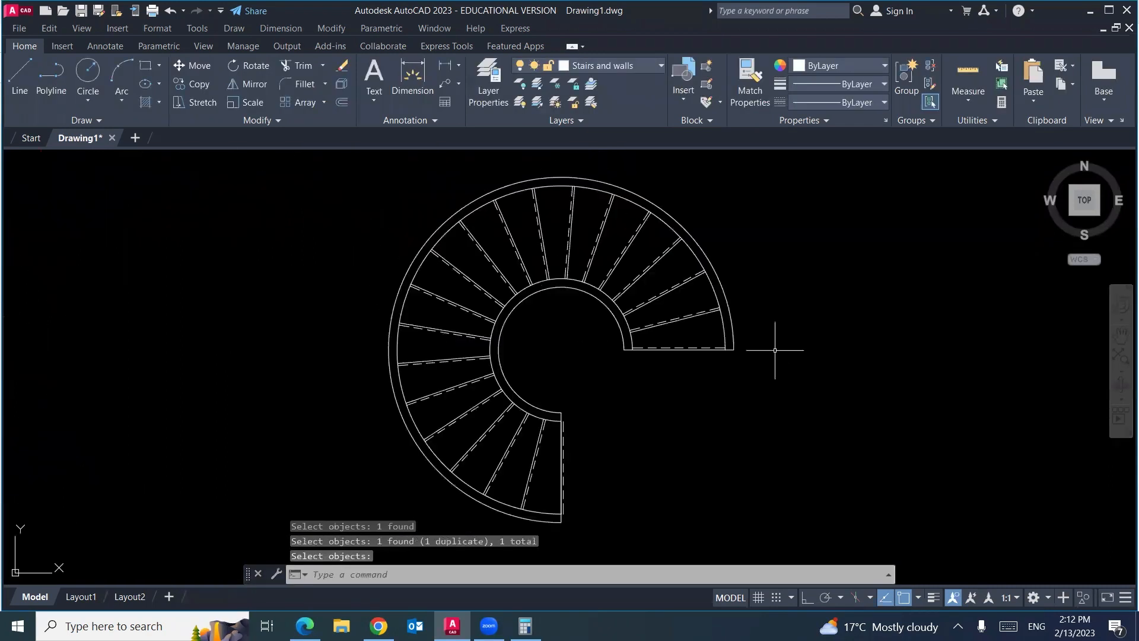
scroll(669, 396, down, 3)
middle_drag(668, 394, 601, 362)
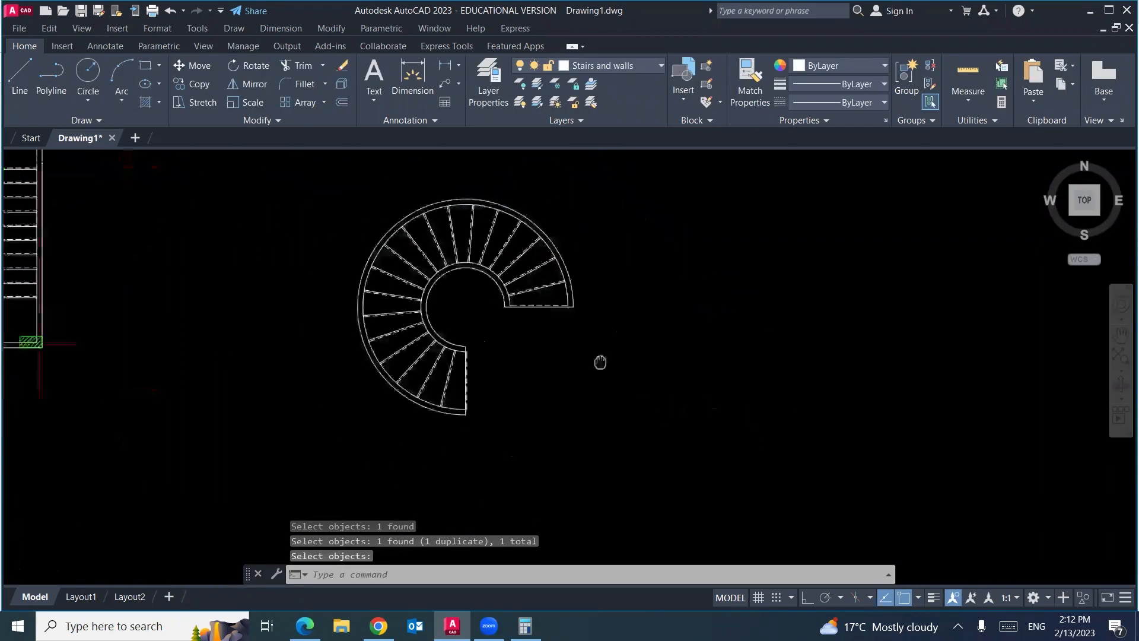
Switch to the Exercise-13 PDF and pen a check mark beside the green circular column at the helical staircase's horizontal end
click(304, 626)
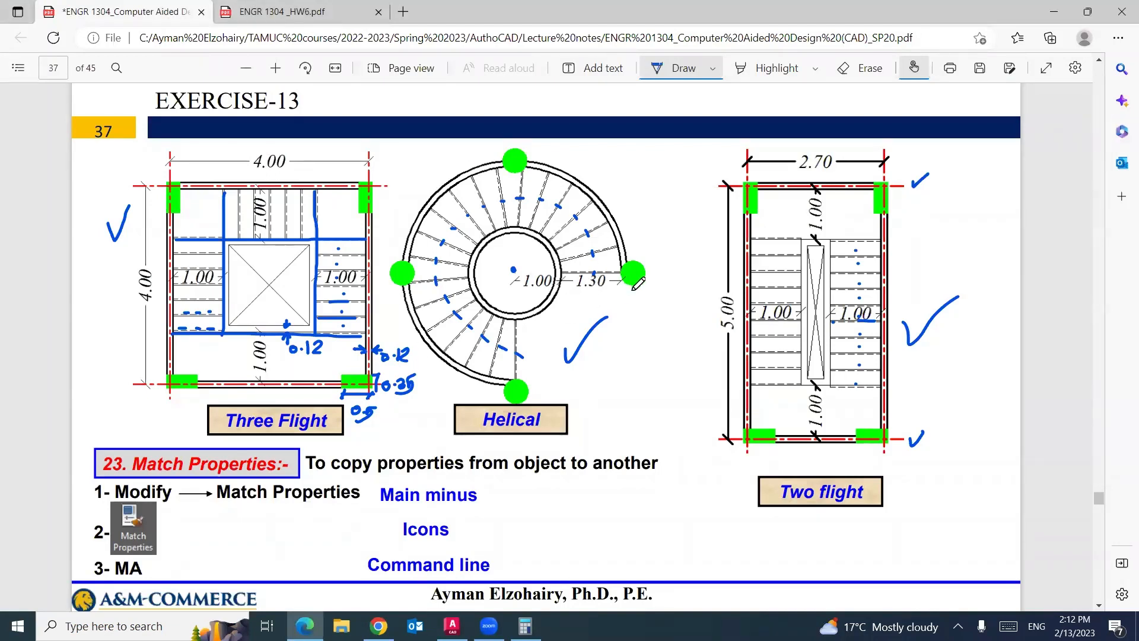
drag(659, 271, 670, 254)
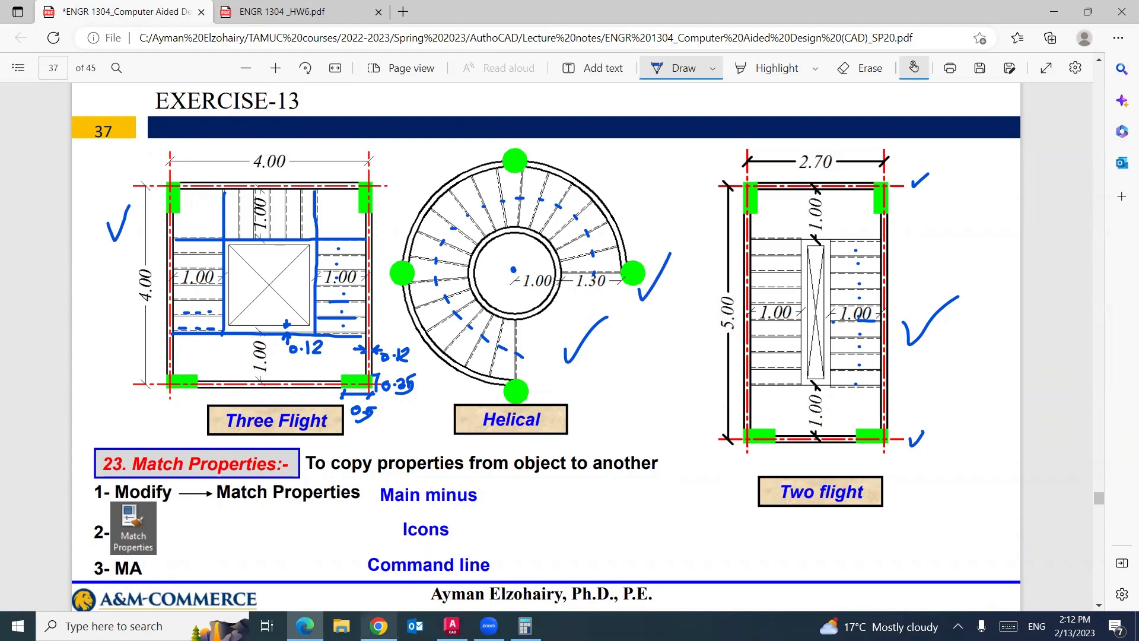
click(378, 627)
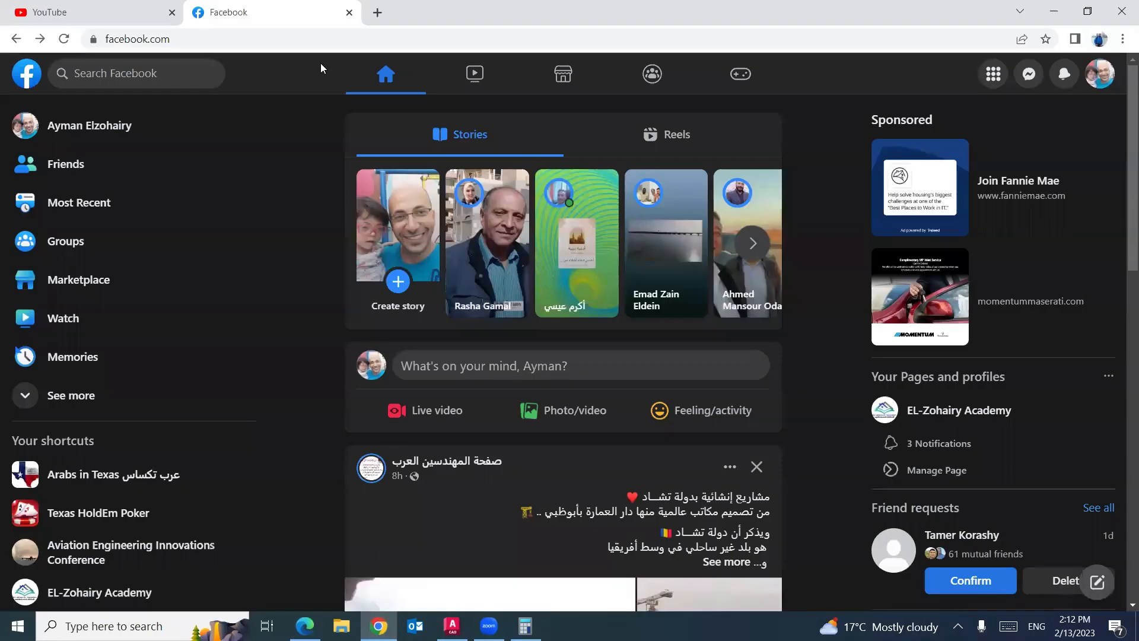
key(ctrl+Tab)
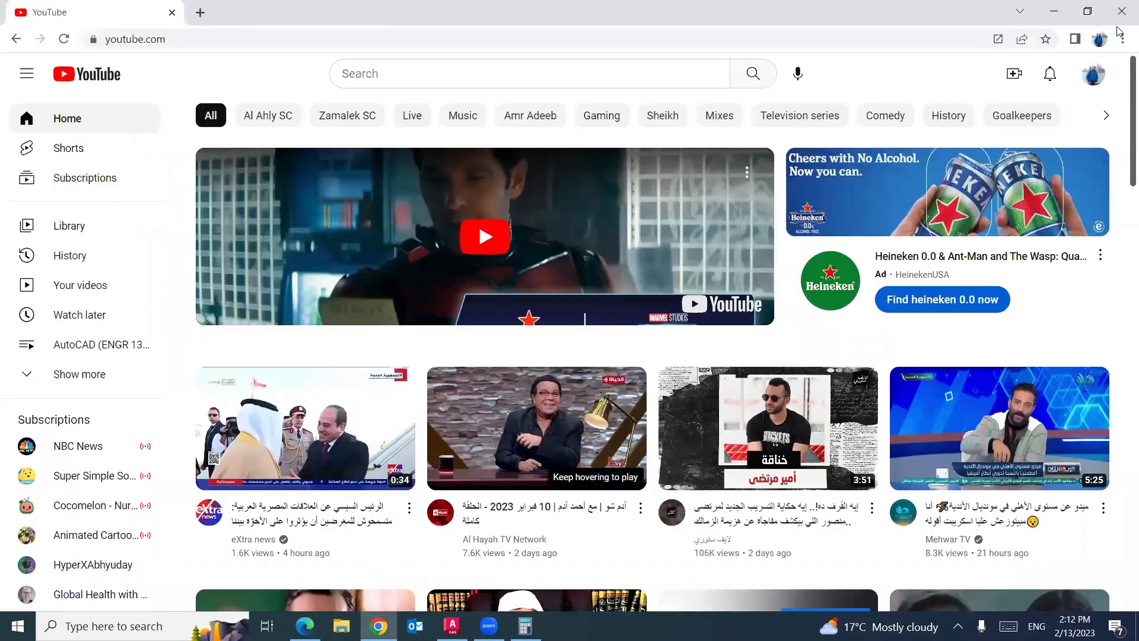
key(alt+Tab)
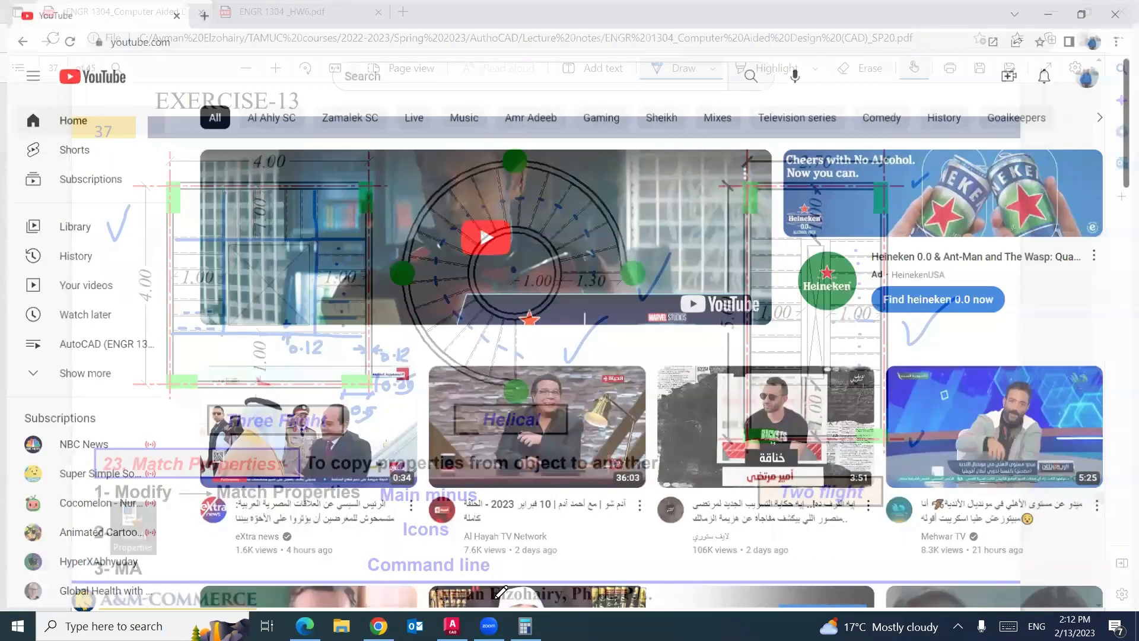
key(alt+Tab)
text(c)
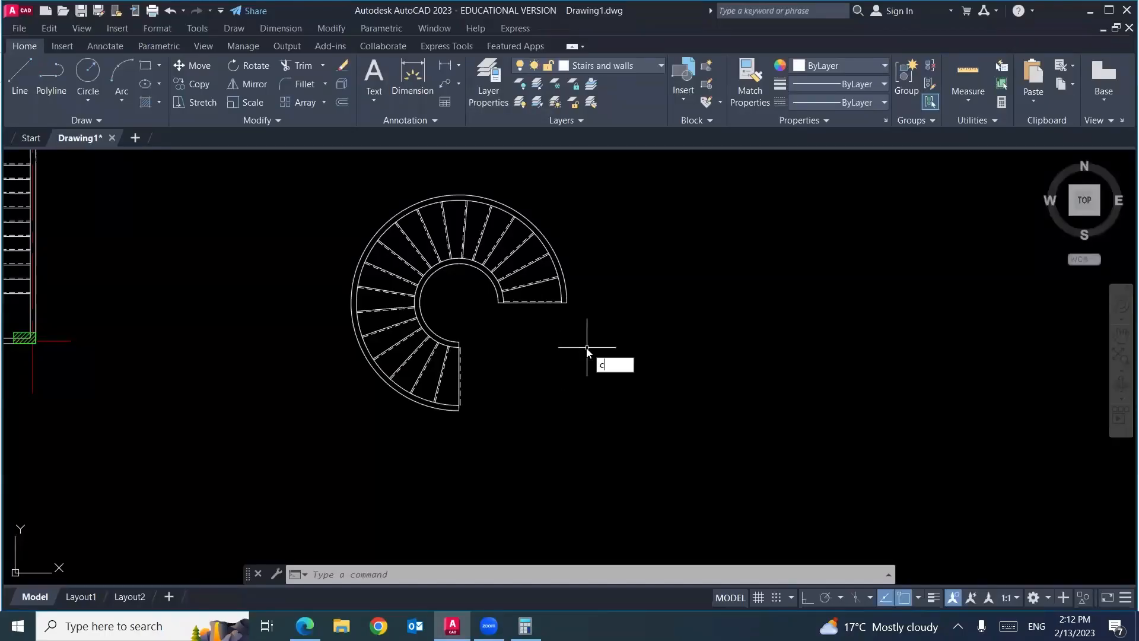
key(Return)
key(Escape)
key(Escape)
key(Escape)
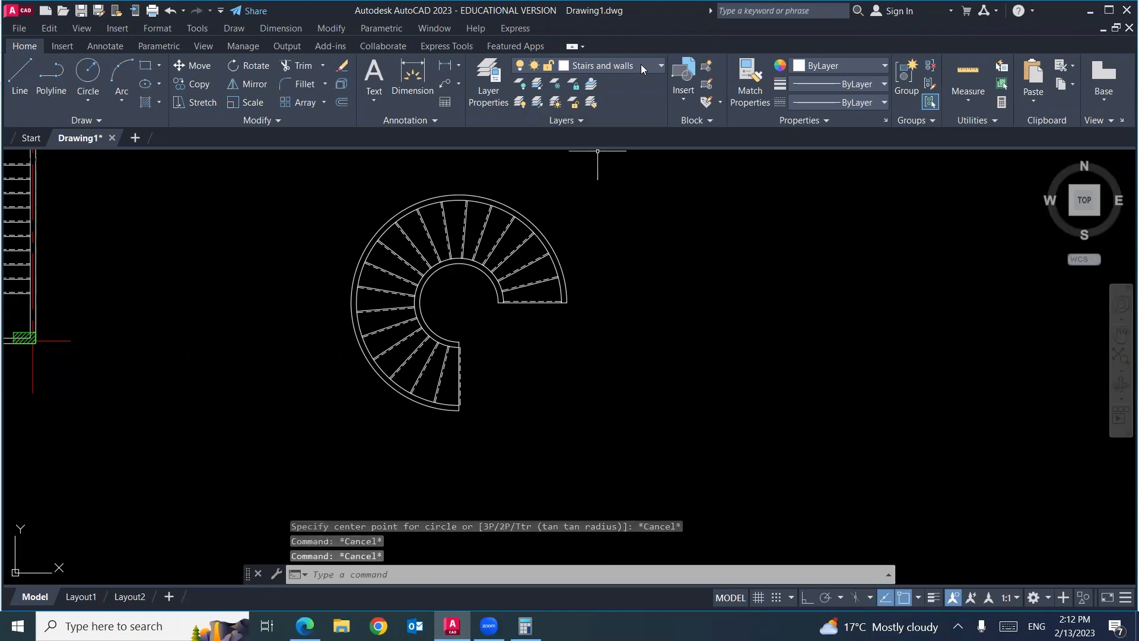
Make Columns the current layer and draw a circle of radius 0.25 in the empty space east of the helical staircase
click(658, 66)
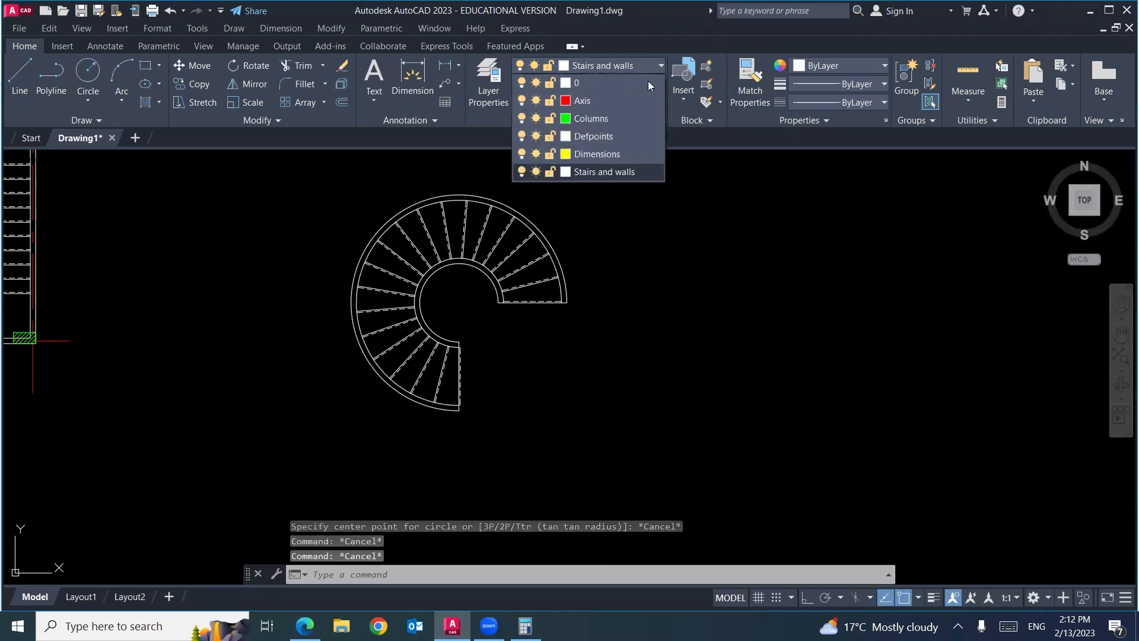
click(620, 118)
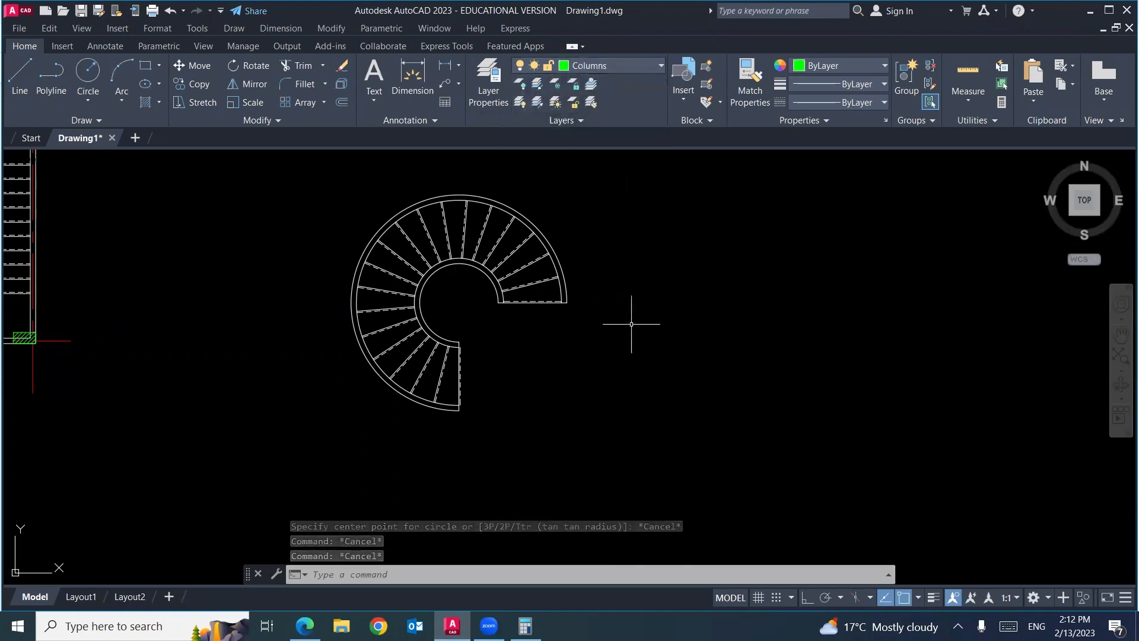
text(r)
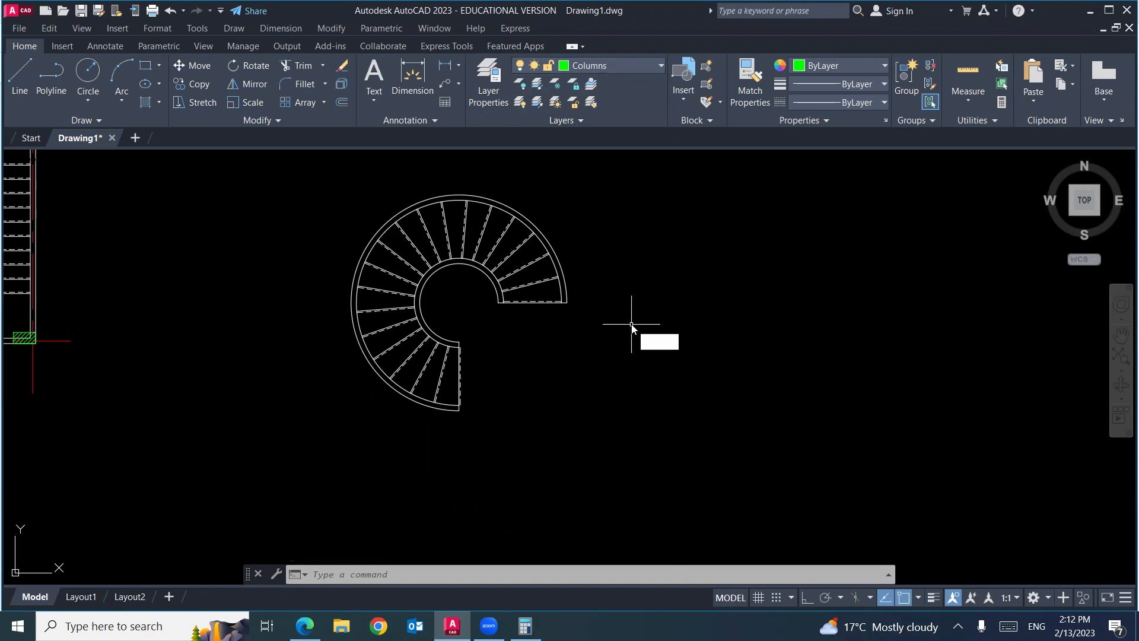
key(Escape)
text(c)
key(Return)
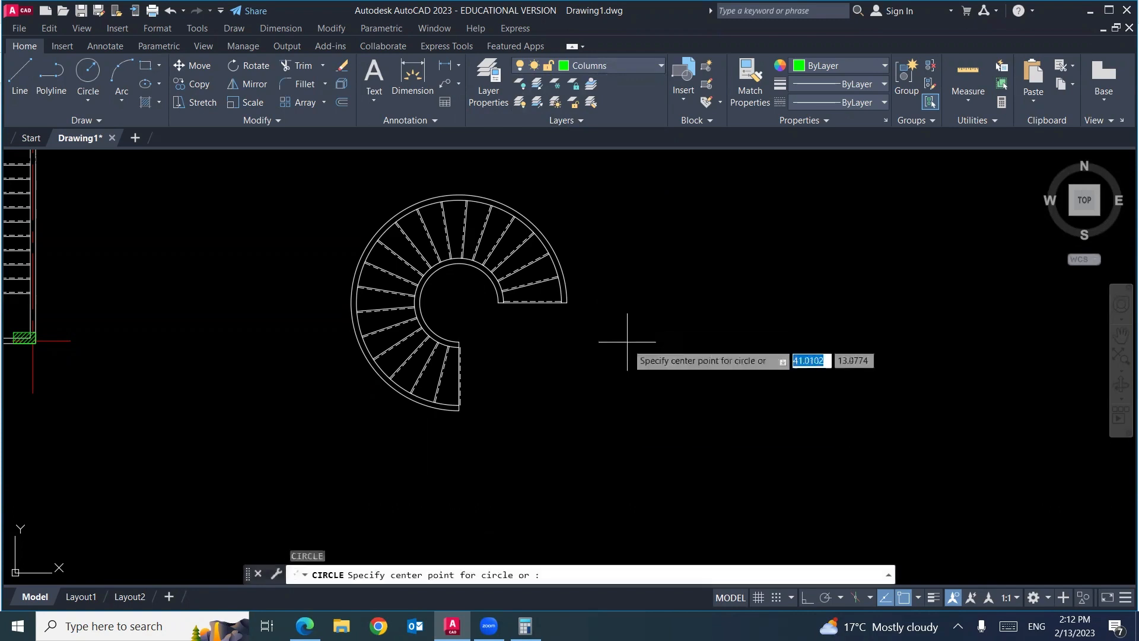
click(628, 345)
text(.)
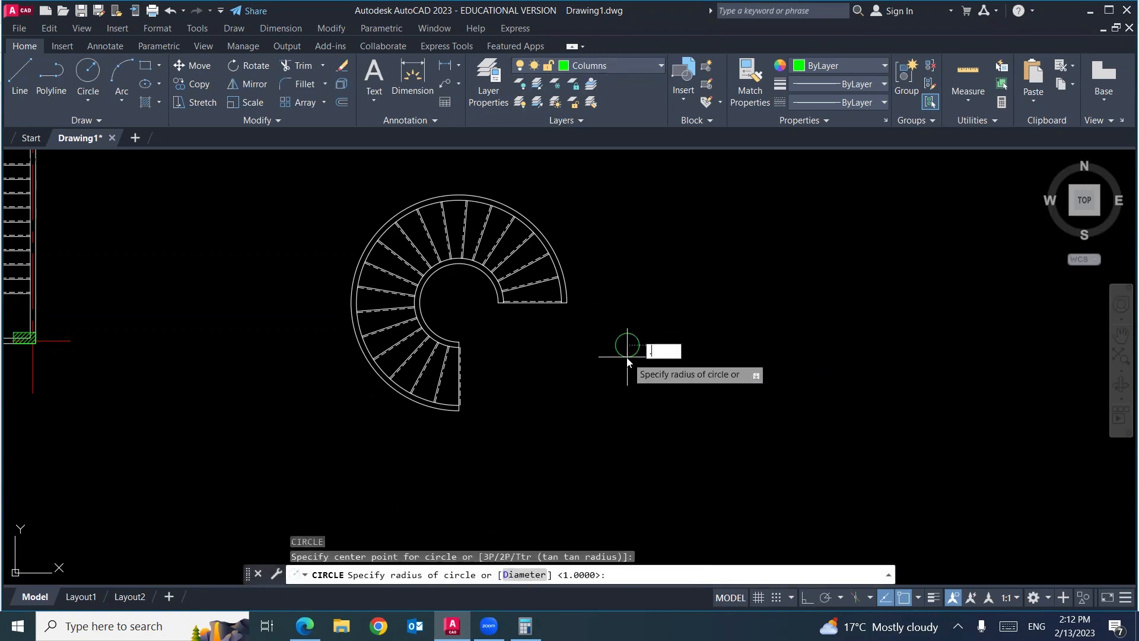
text(25)
key(Return)
Hatch the inside of the circle to form the circular column
text(h)
key(Return)
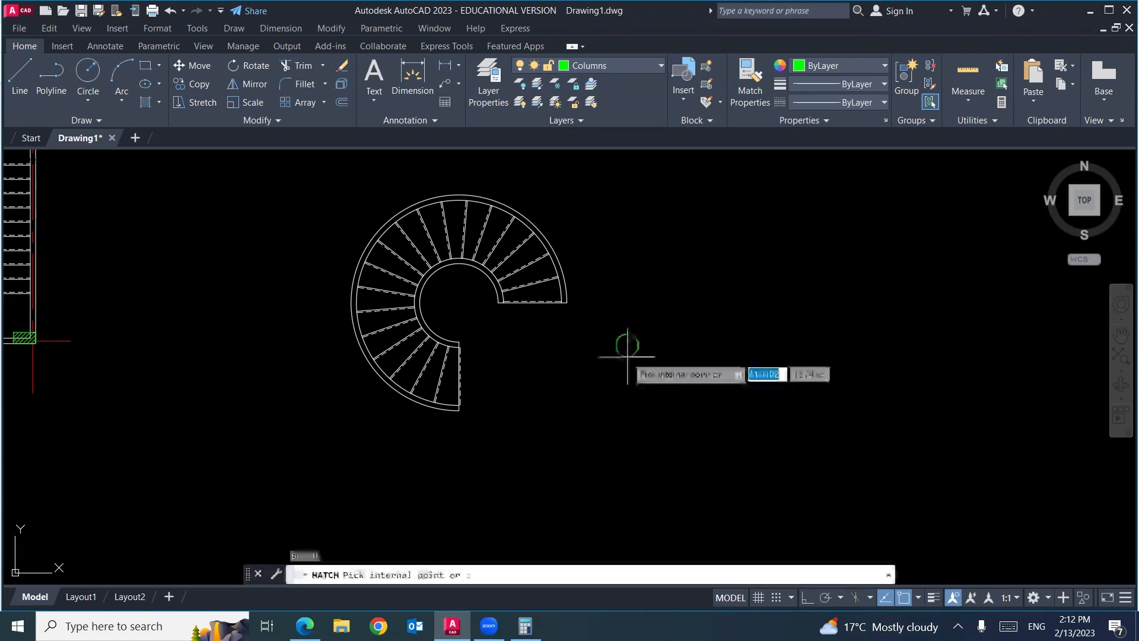
click(626, 344)
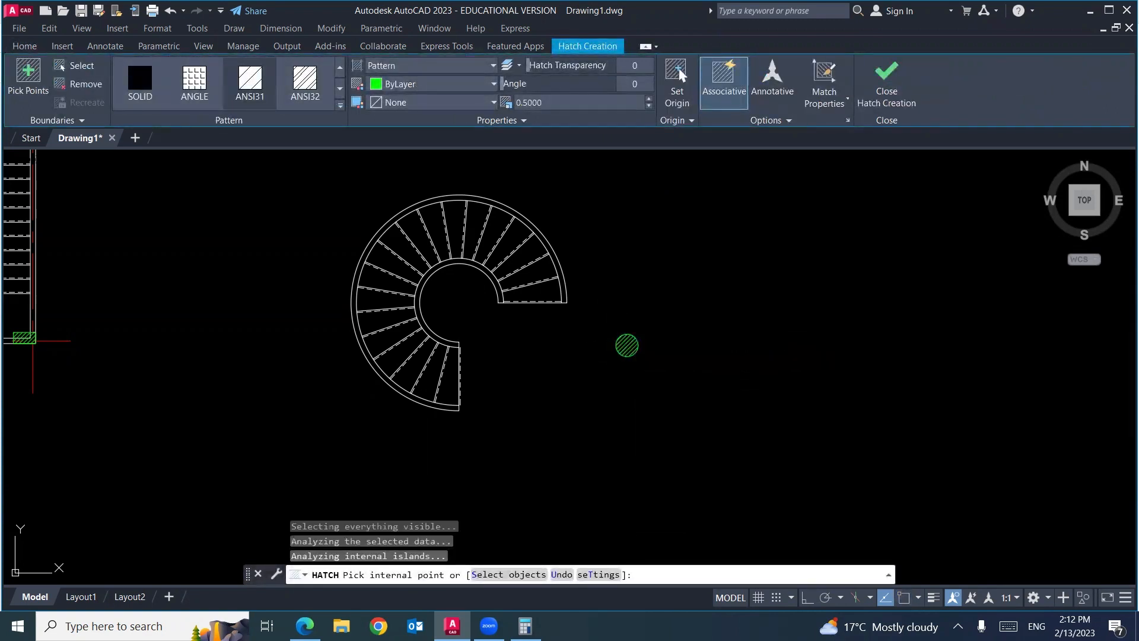
key(Return)
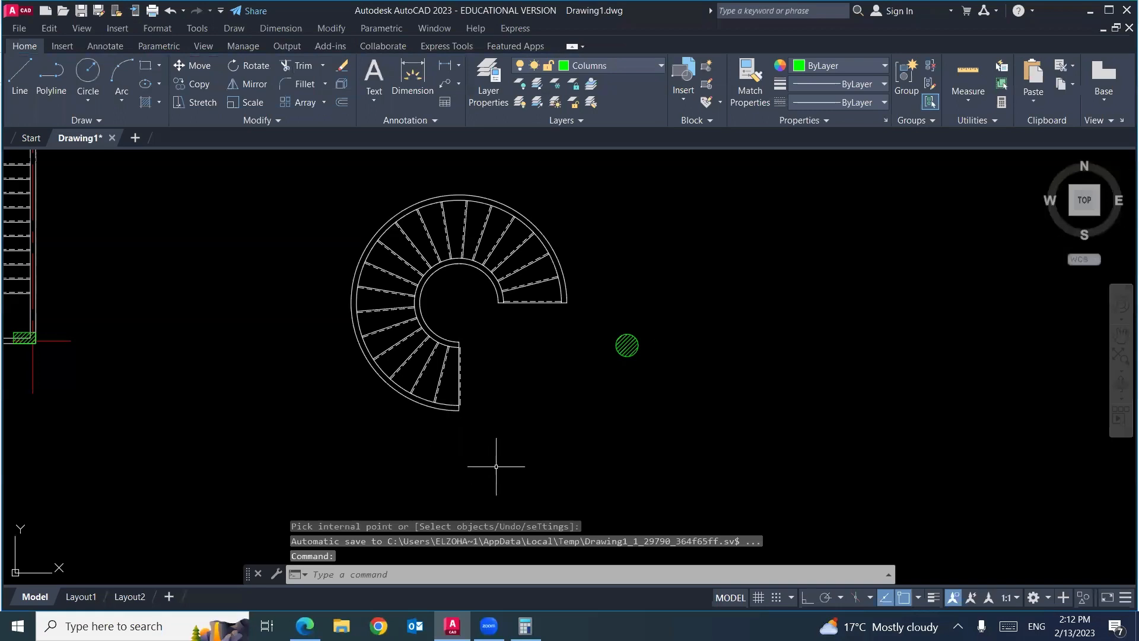
Copy the hatched column by its centre to the outer arc's north and west quadrants and to its two end points
text(co)
key(Return)
click(653, 324)
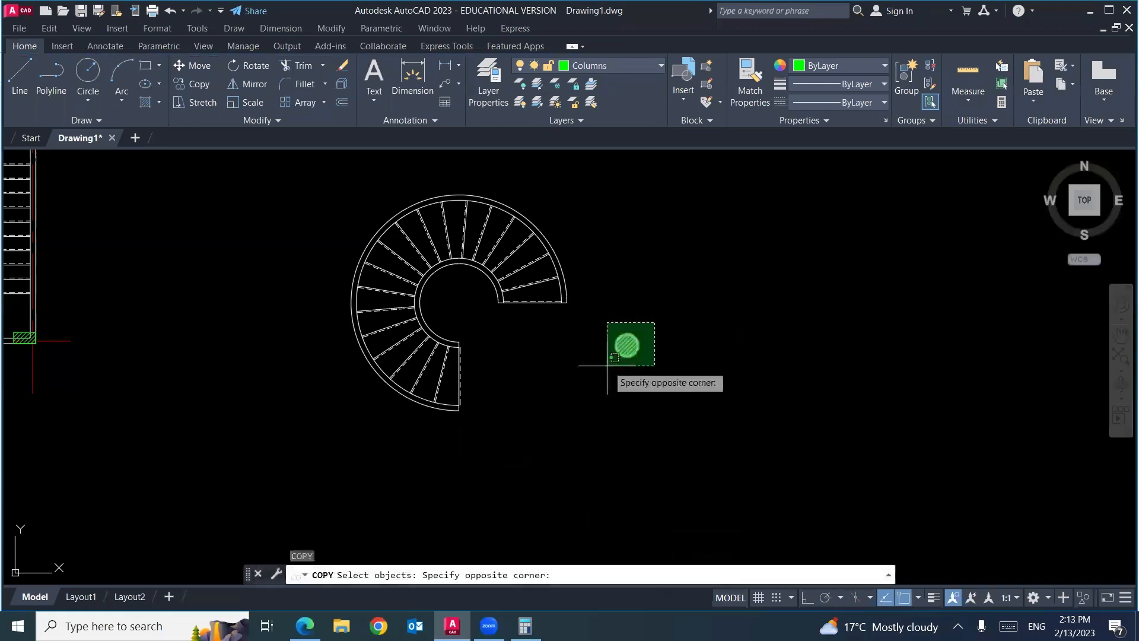
click(611, 380)
key(Return)
click(627, 345)
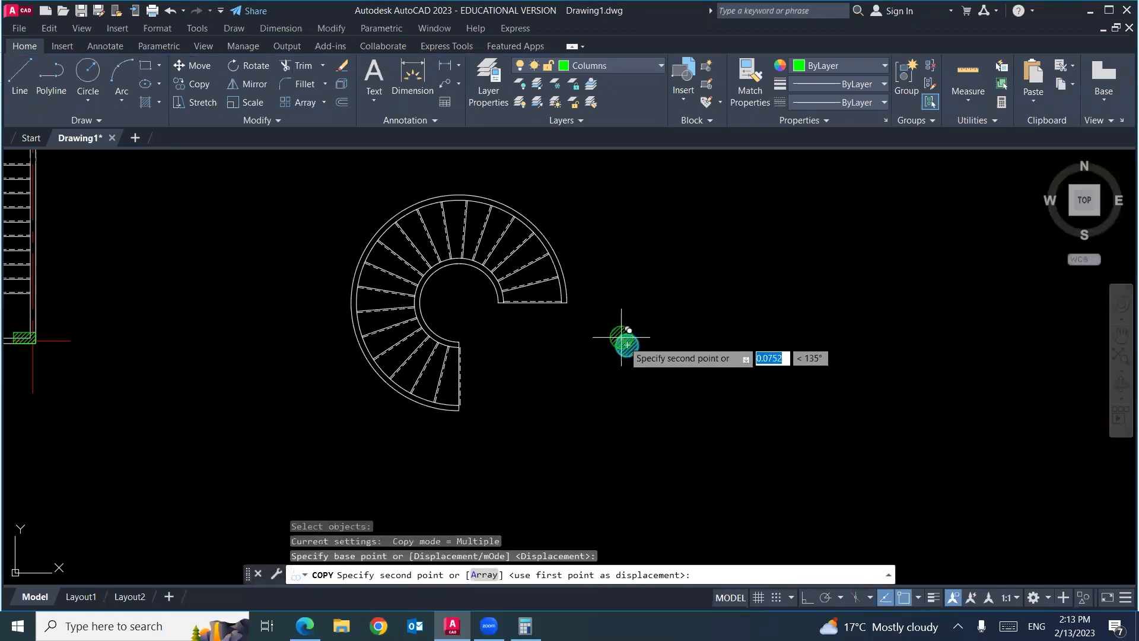
click(460, 193)
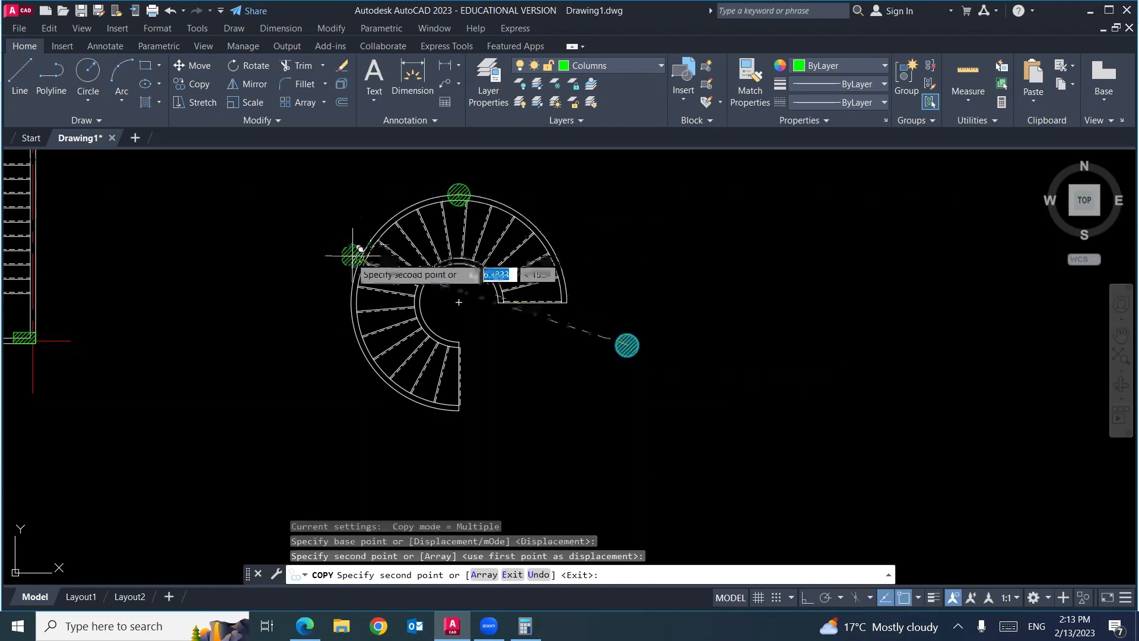
click(351, 302)
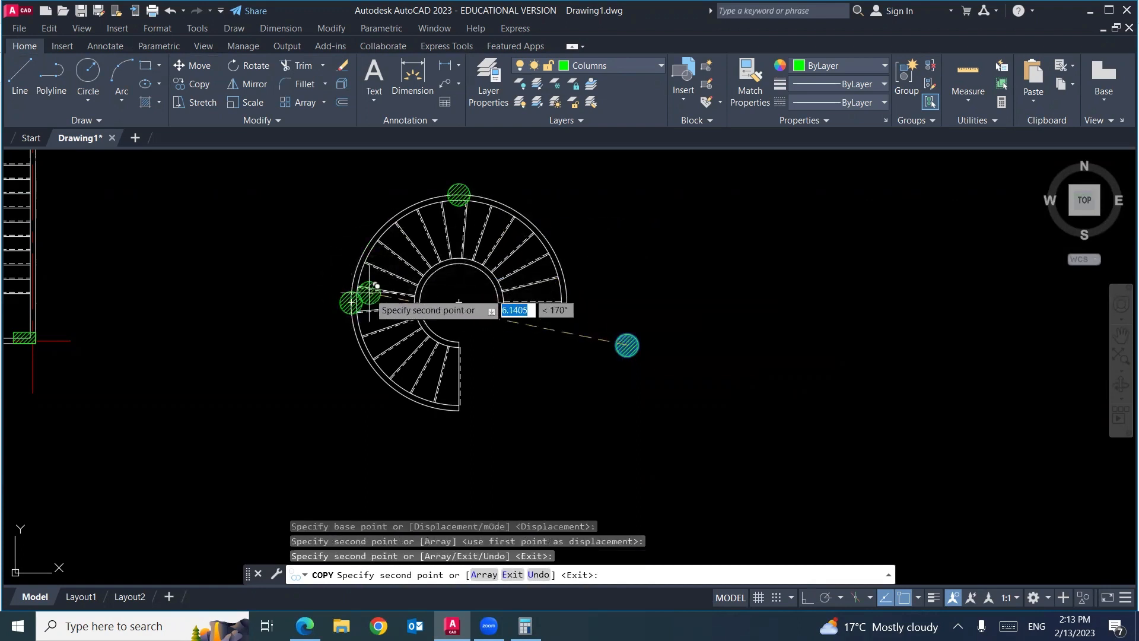
click(566, 302)
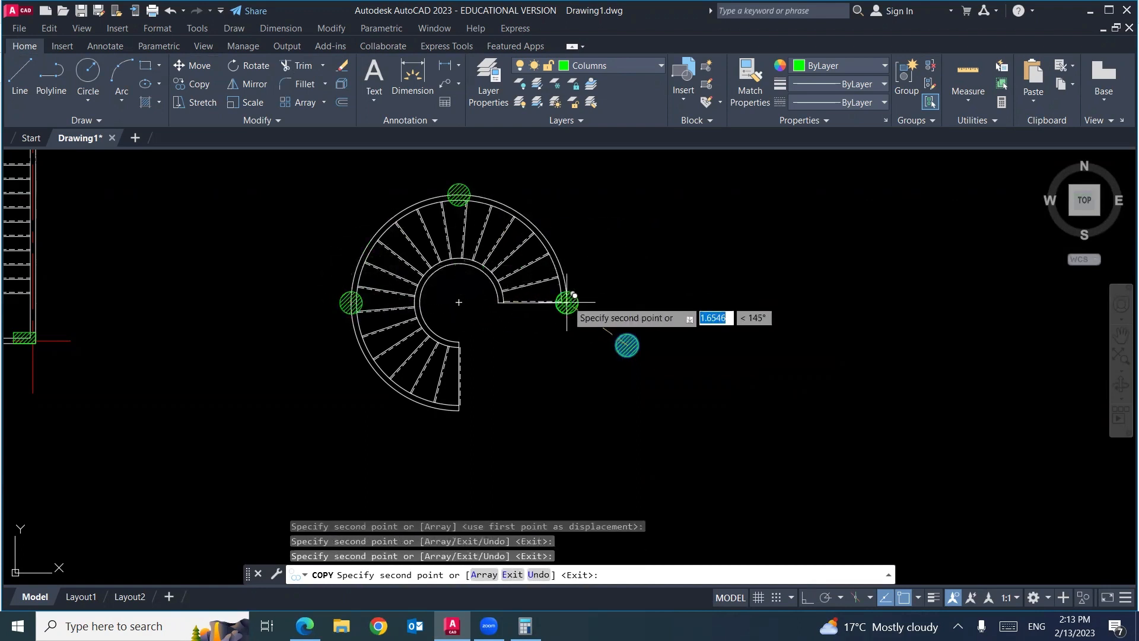
click(458, 409)
Copy the hatched column to the west and north quadrants and both ends of the helical staircase's inner arc, ending the copy
click(419, 302)
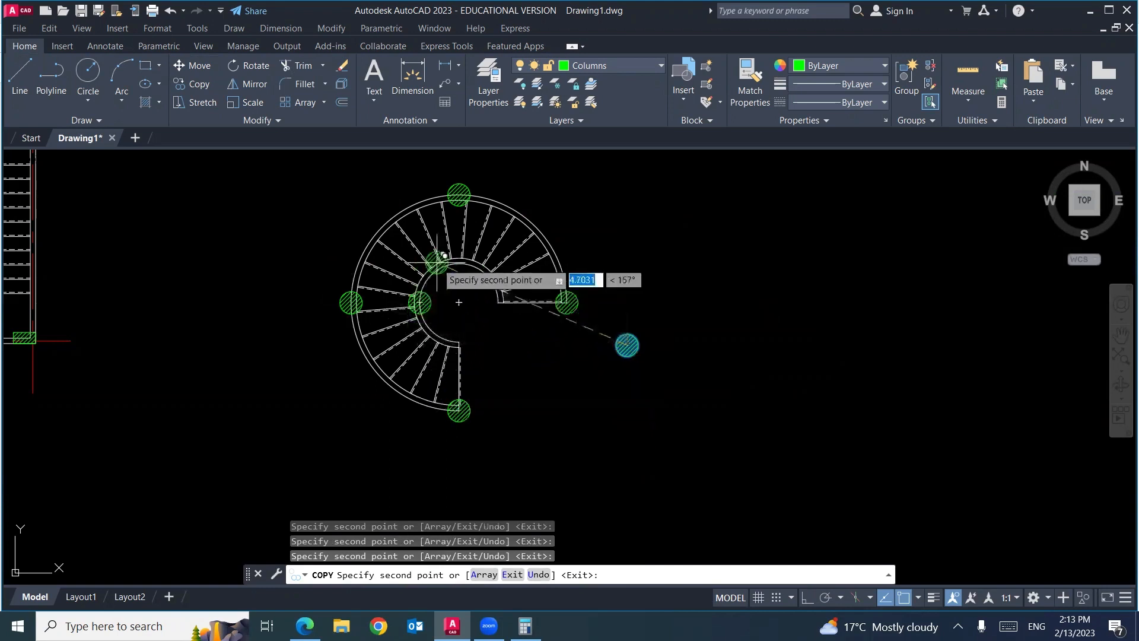
click(458, 263)
click(498, 302)
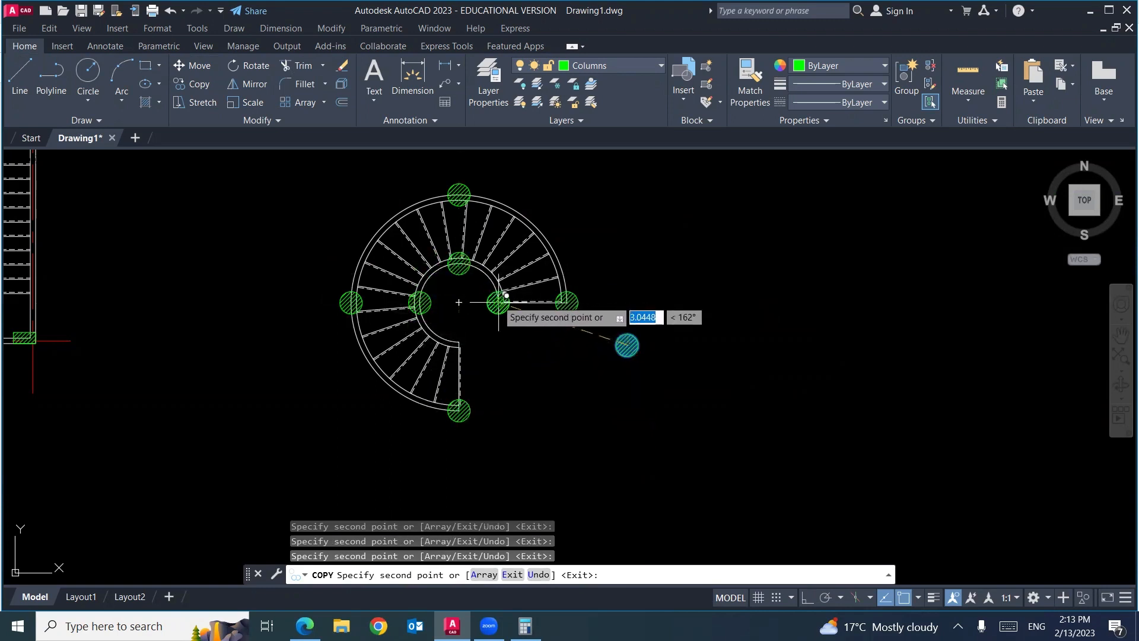
click(460, 345)
key(Return)
Erase the original hatched circle standing apart from the helical staircase
click(644, 317)
click(604, 395)
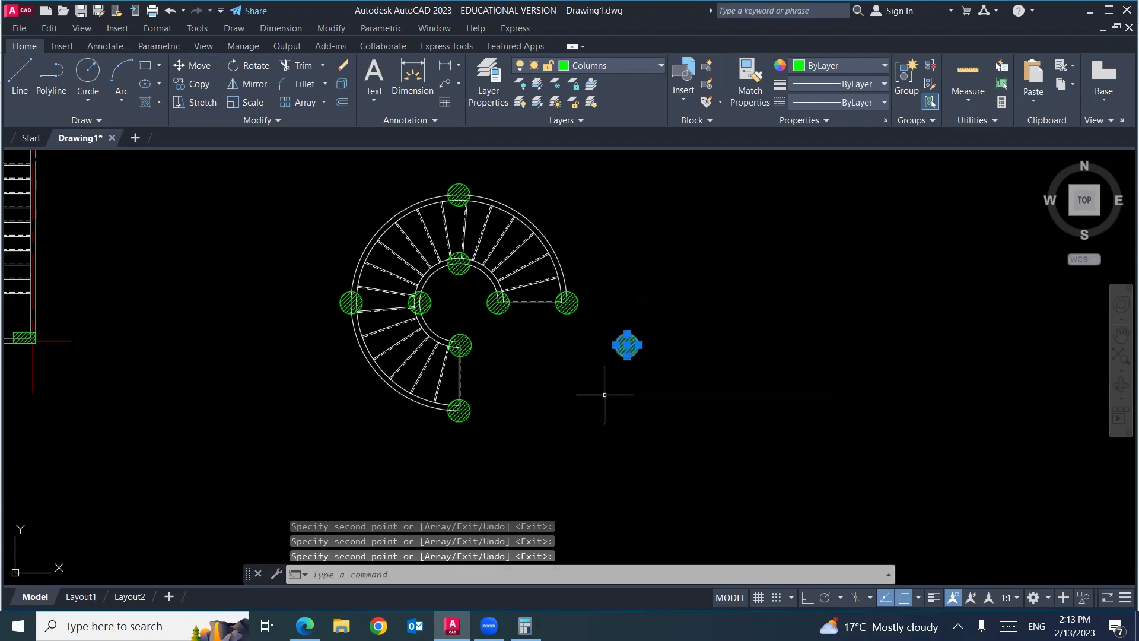
key(Delete)
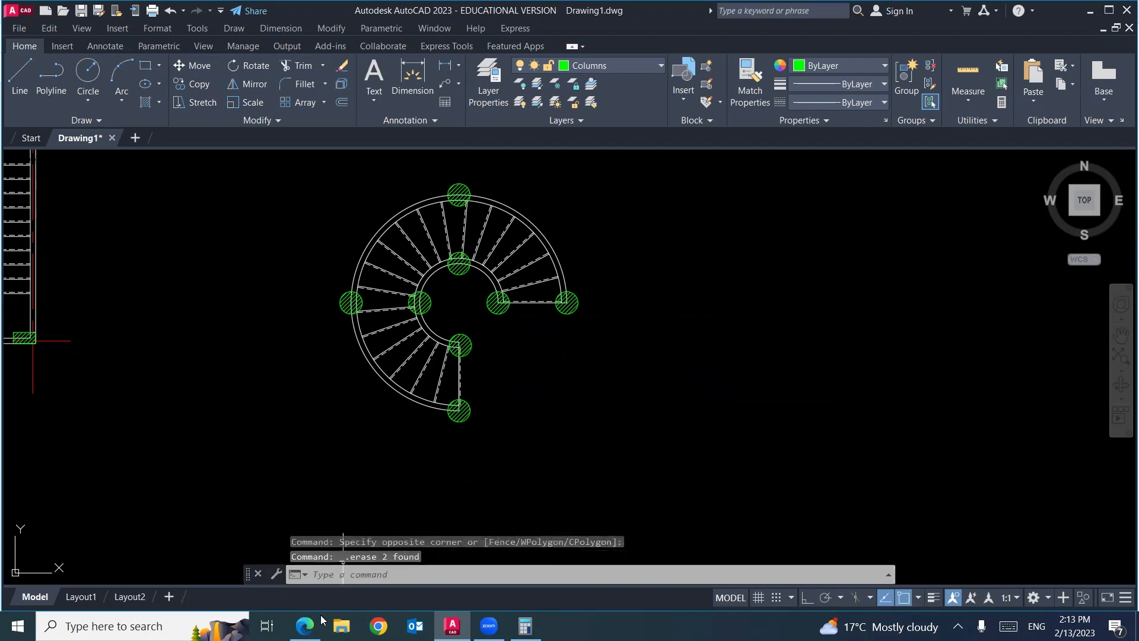
Compare with the Exercise-13 PDF and erase the four circular columns on the inner arc of the helical staircase
click(304, 626)
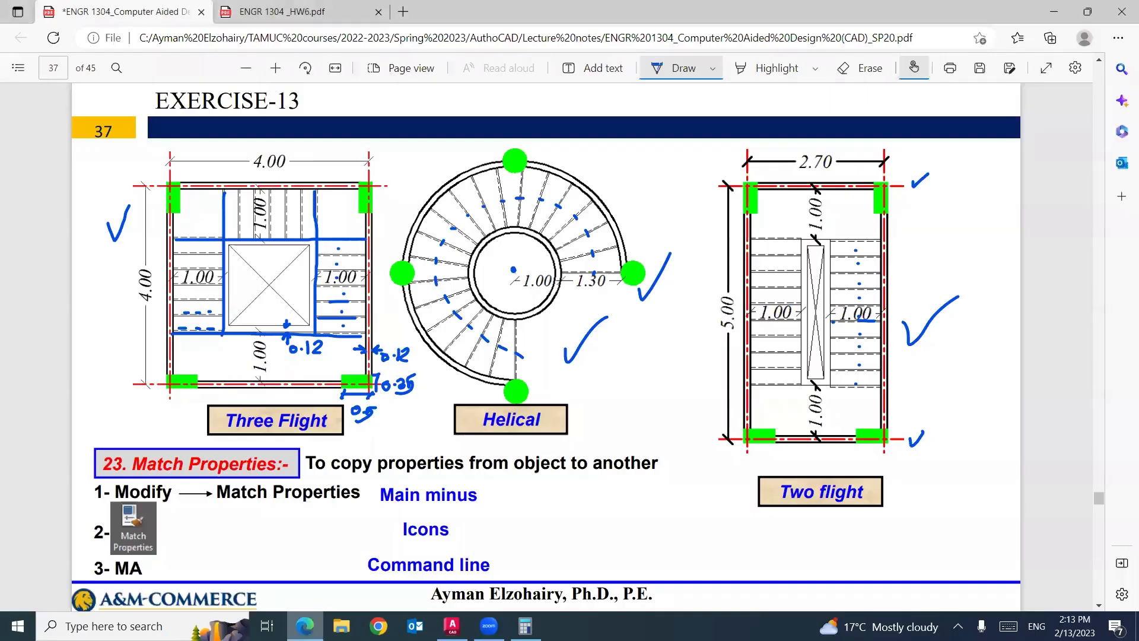
click(305, 626)
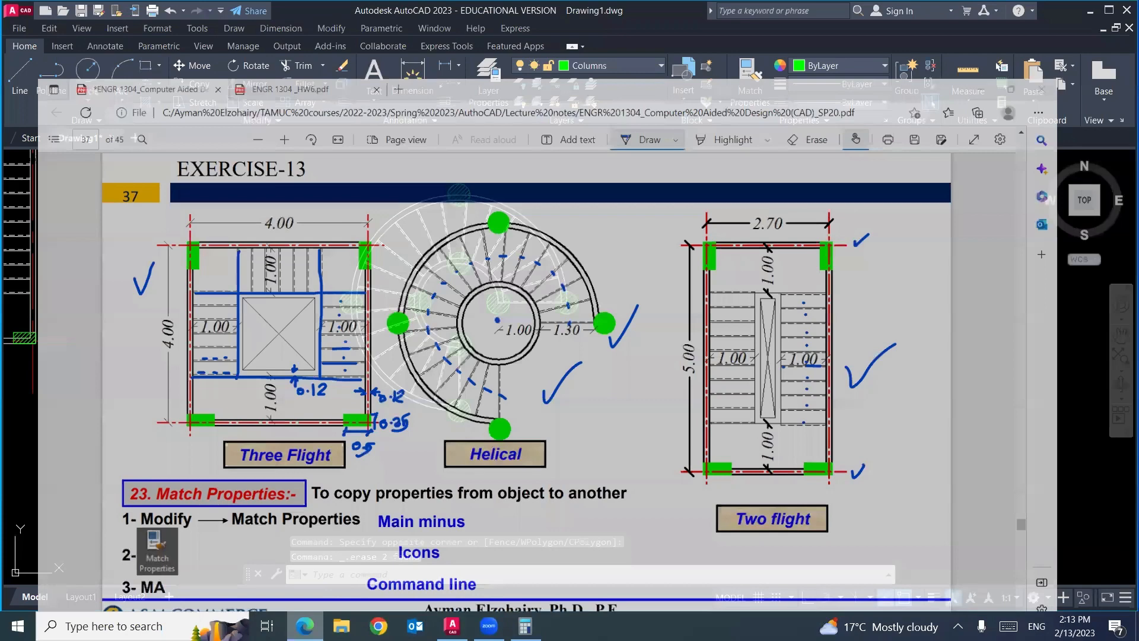
click(508, 294)
click(475, 311)
key(Delete)
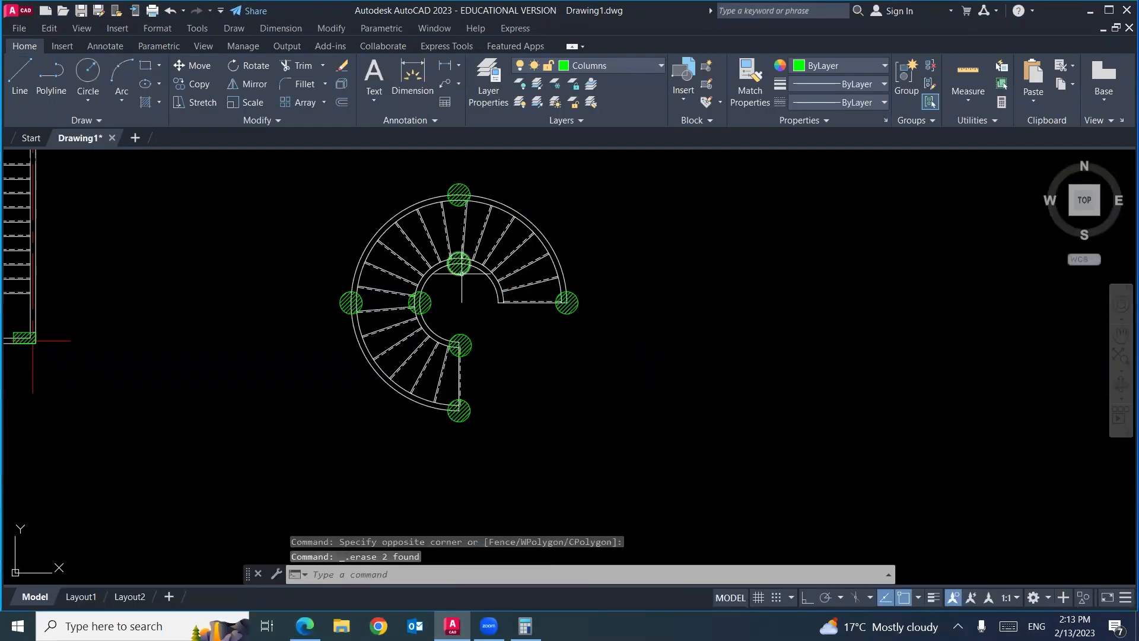
click(471, 272)
click(450, 284)
key(Delete)
click(441, 295)
click(427, 305)
key(Delete)
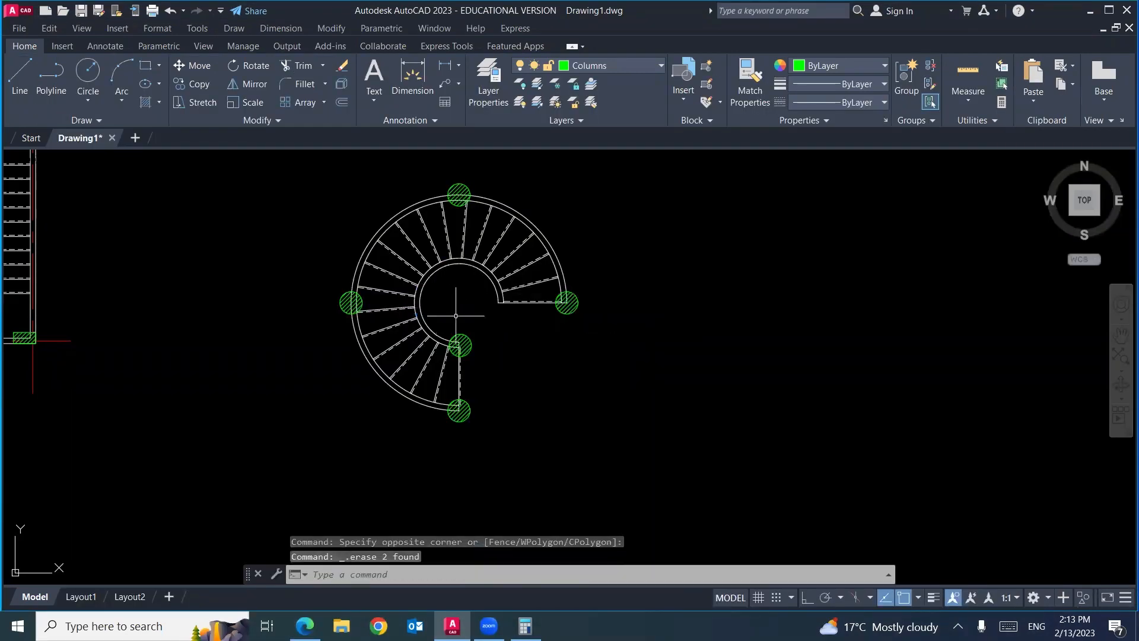
click(474, 338)
click(448, 357)
key(Delete)
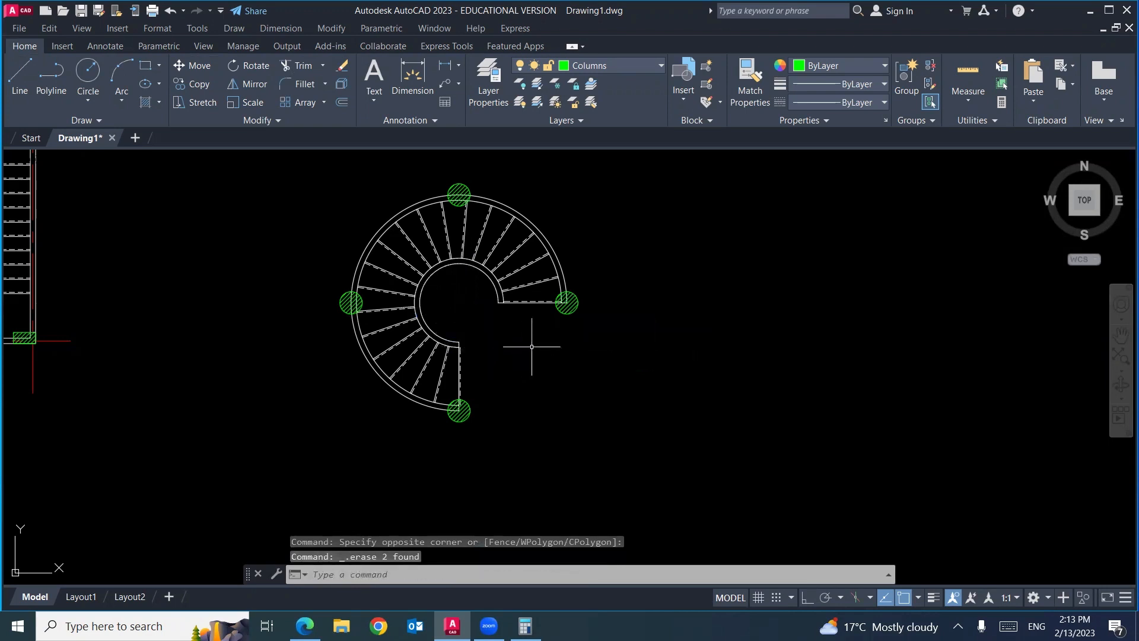
Move the whole helical staircase with its columns closer to the two-flight staircase plan
scroll(532, 347, down, 3)
middle_drag(531, 347, 608, 337)
text(m)
key(Return)
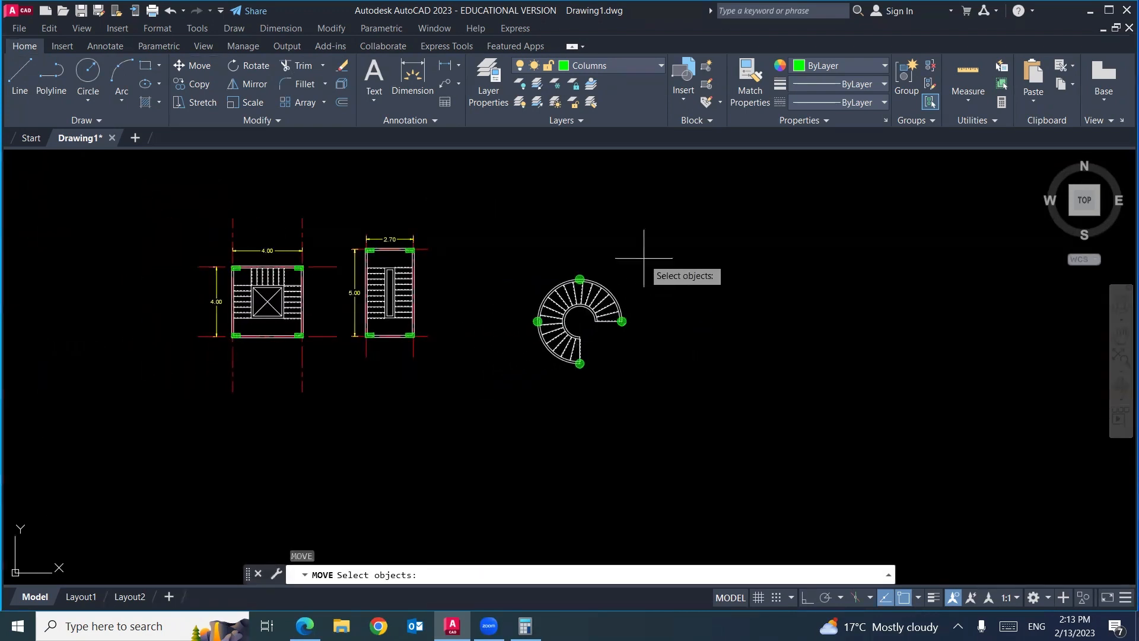
click(644, 258)
click(516, 397)
key(Return)
click(575, 410)
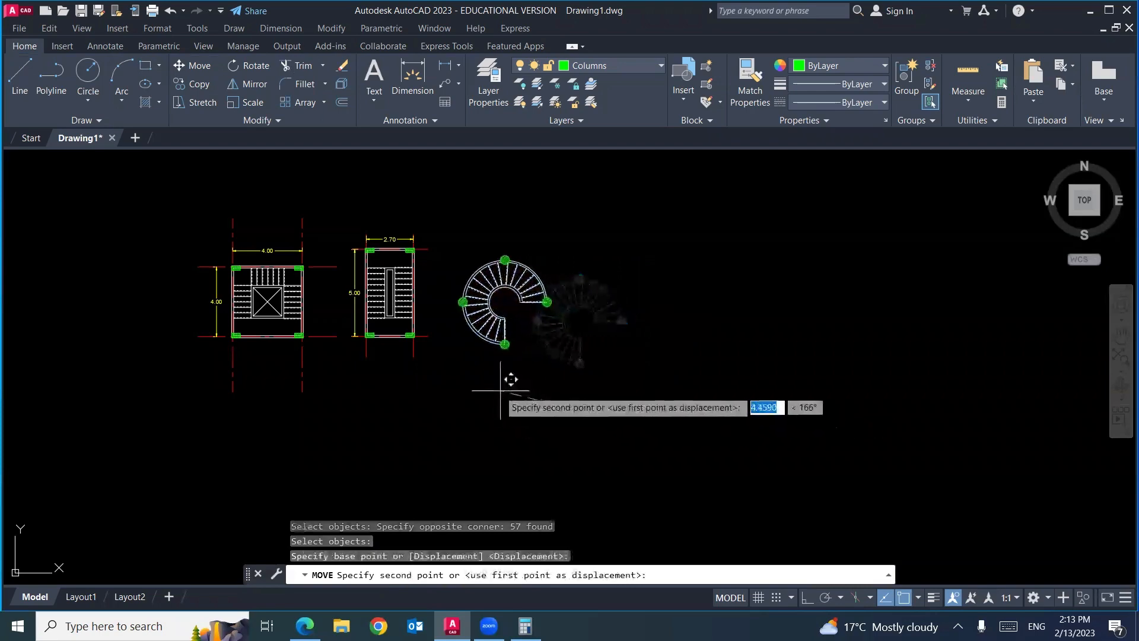
click(480, 386)
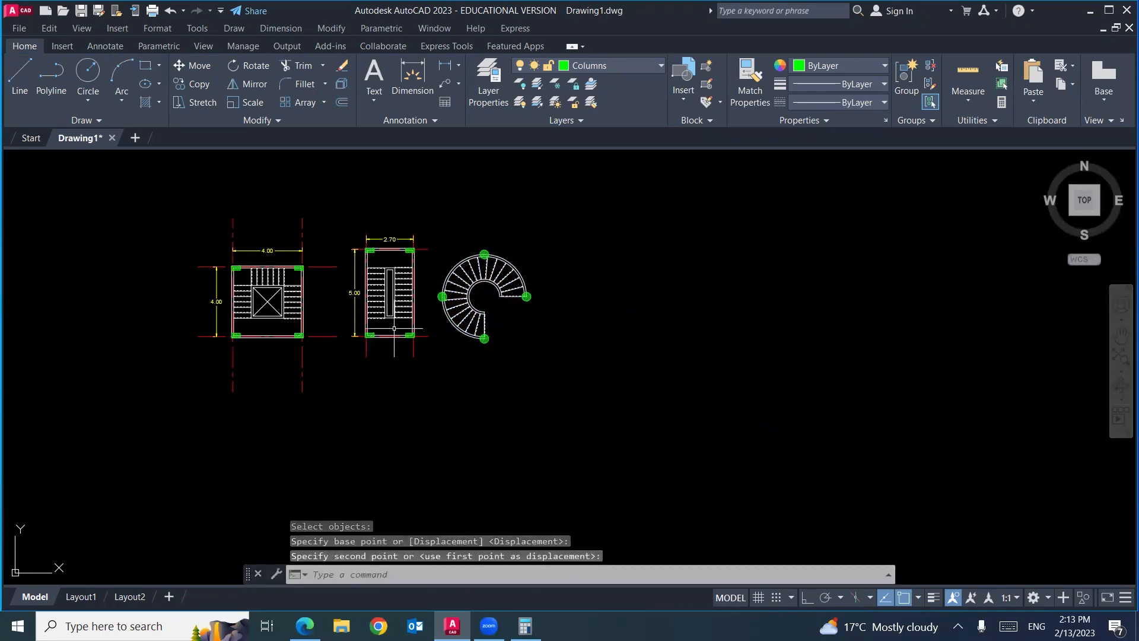
Switch to the Exercise-13 PDF and pen a vertical section line through the western flight of the three-flight plan
scroll(484, 315, up, 3)
middle_drag(410, 315, 645, 387)
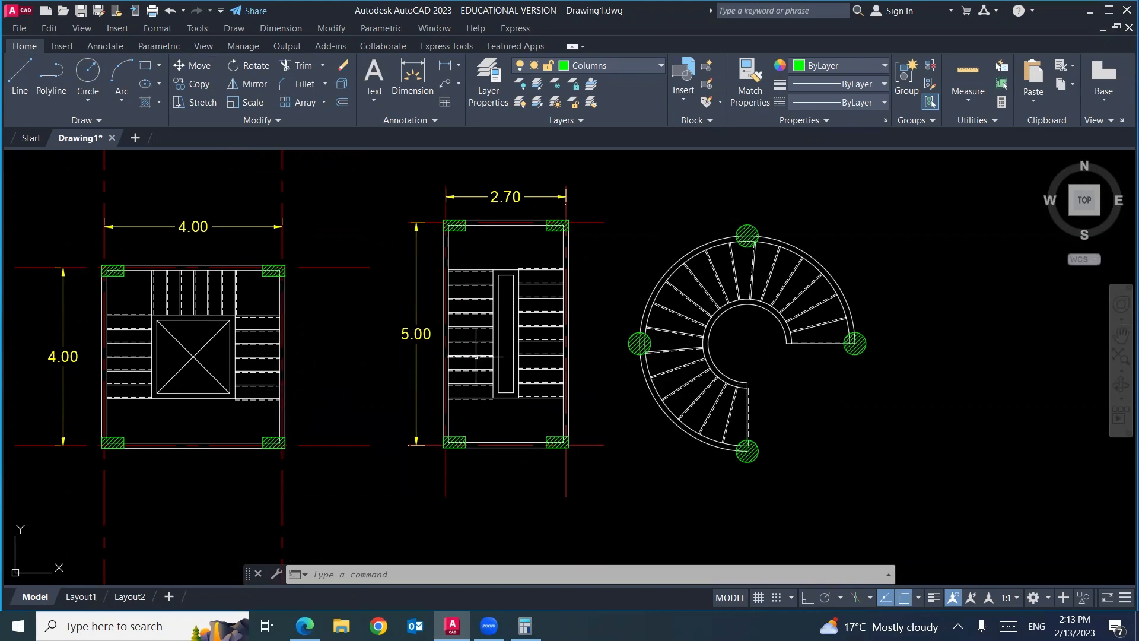
scroll(346, 279, down, 2)
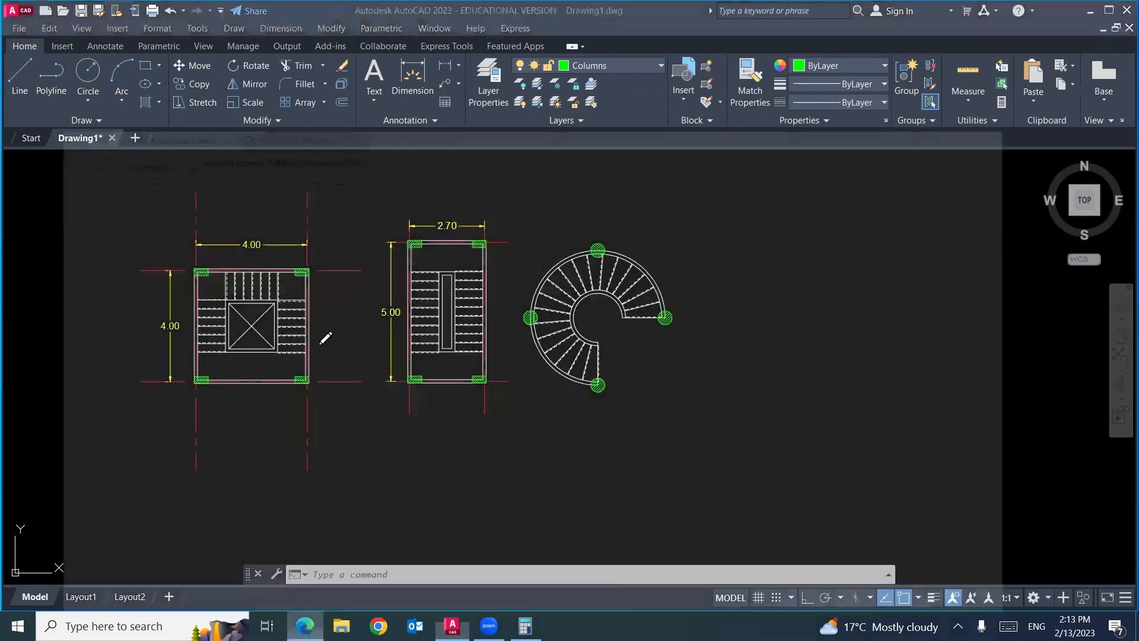
key(ctrl+Tab)
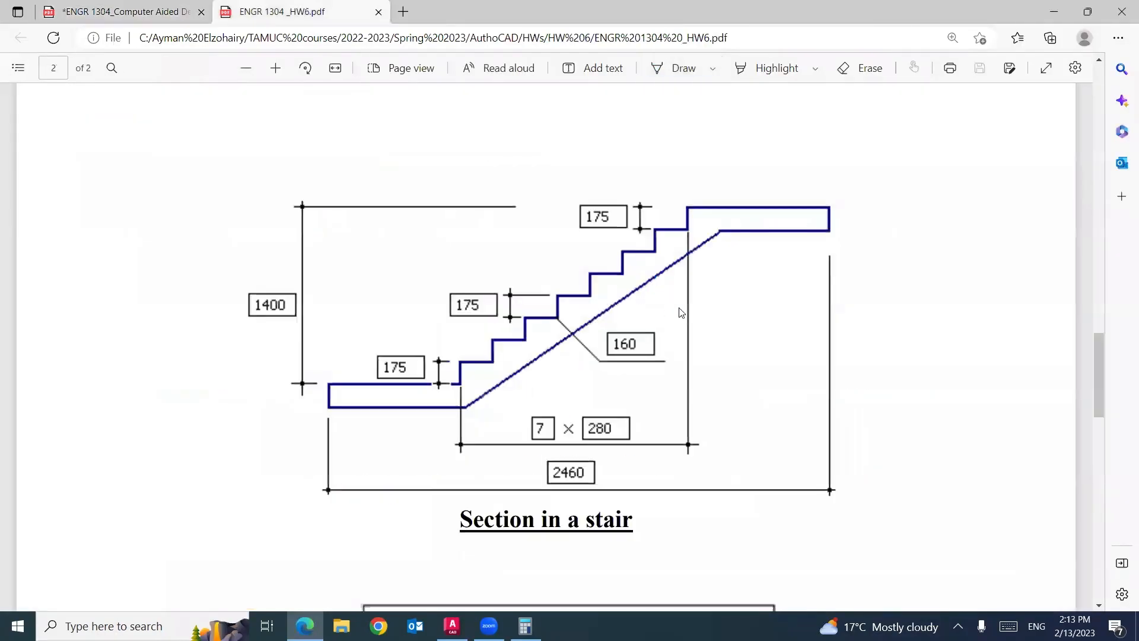
click(679, 67)
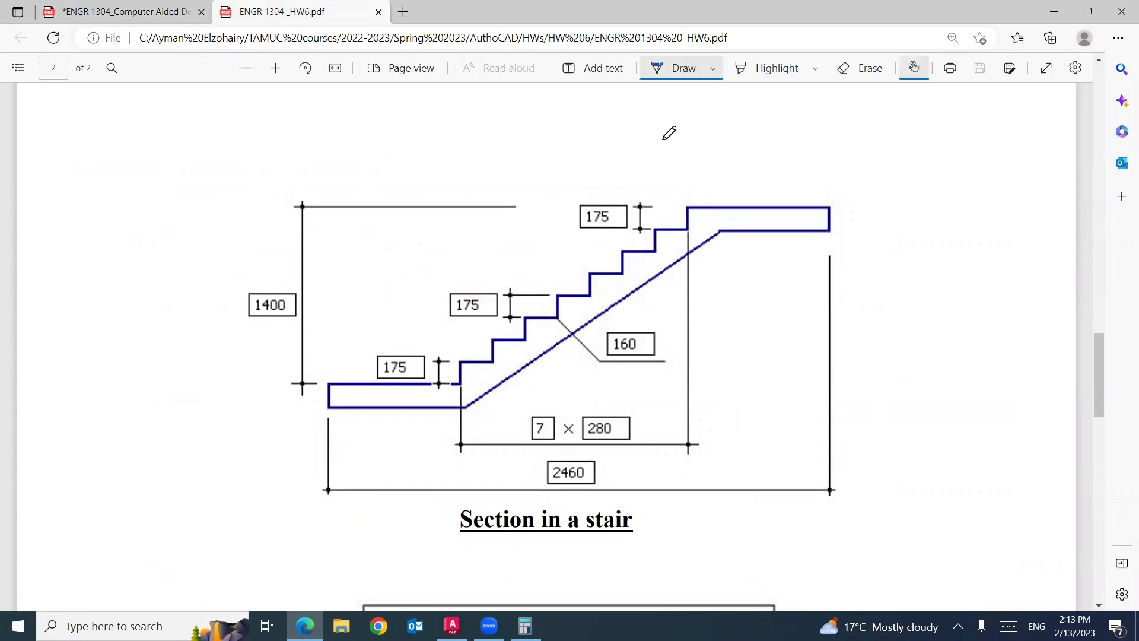
click(131, 13)
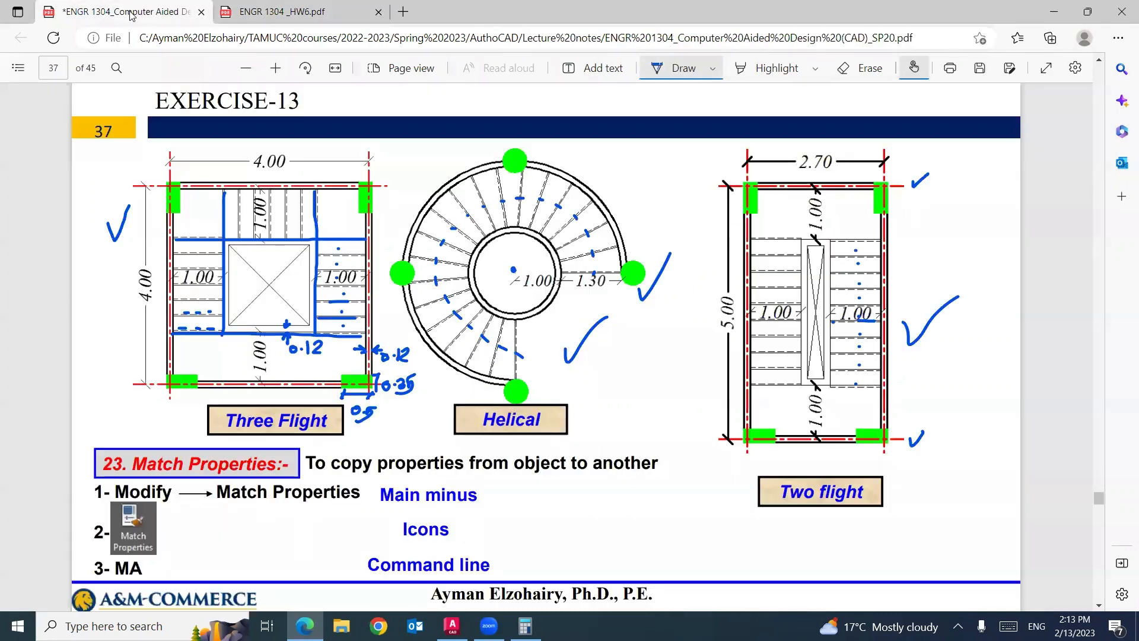
drag(194, 421, 201, 168)
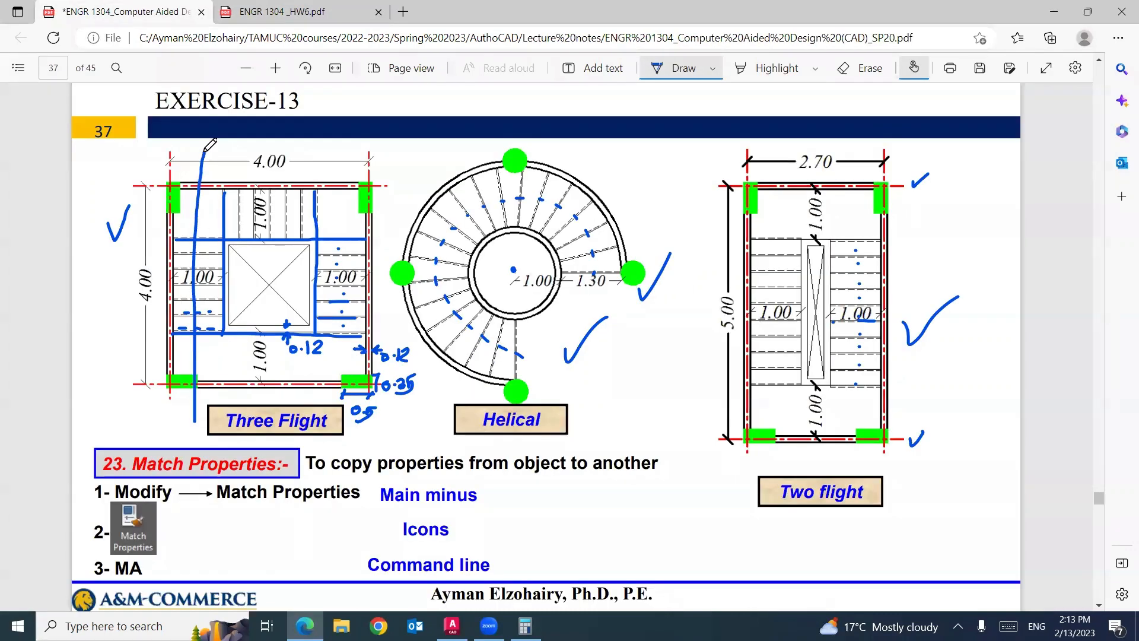
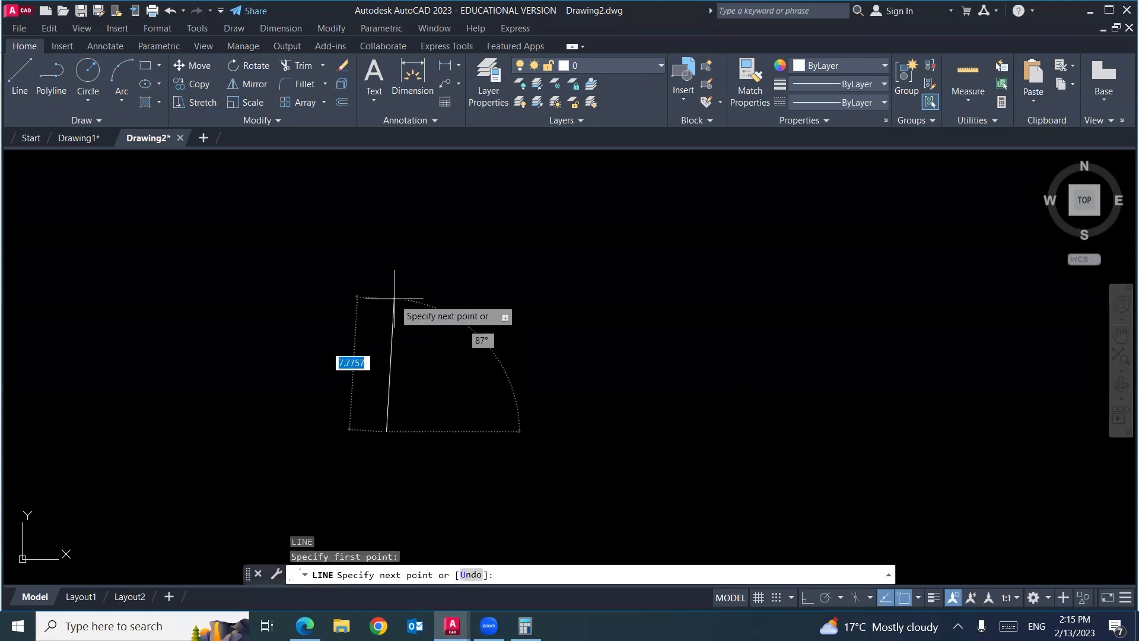
Turn Ortho on and draw the stair section's first riser as a vertical line 175 long
key(F8)
text(175)
key(Return)
key(Return)
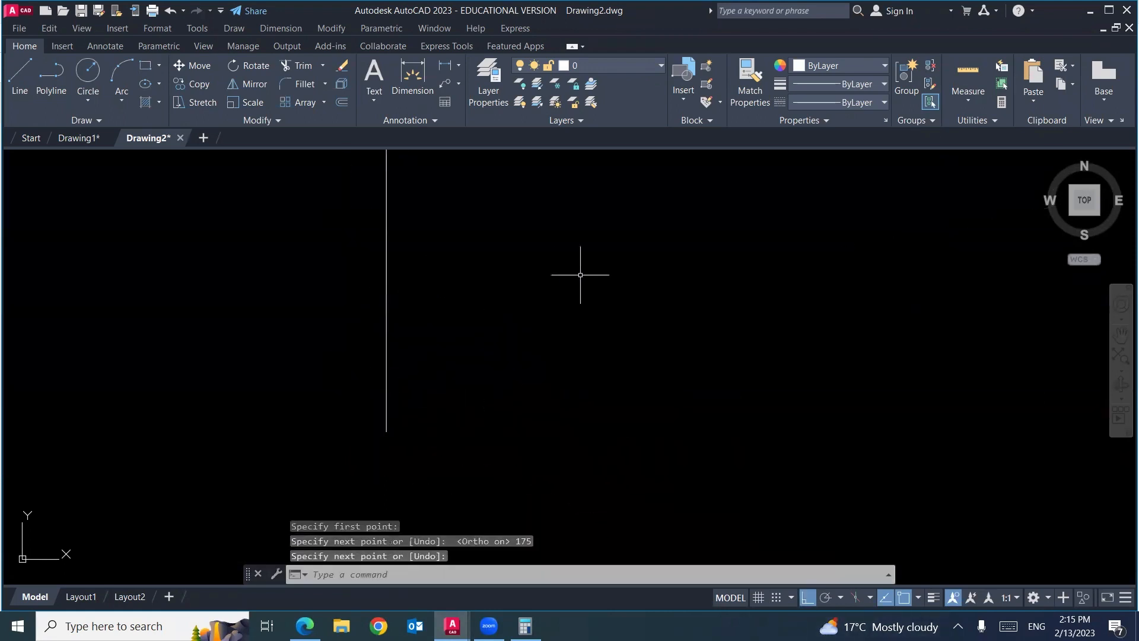
Draw the first tread as a horizontal line 280 long, running east from the upper end of the riser
text(z)
key(Return)
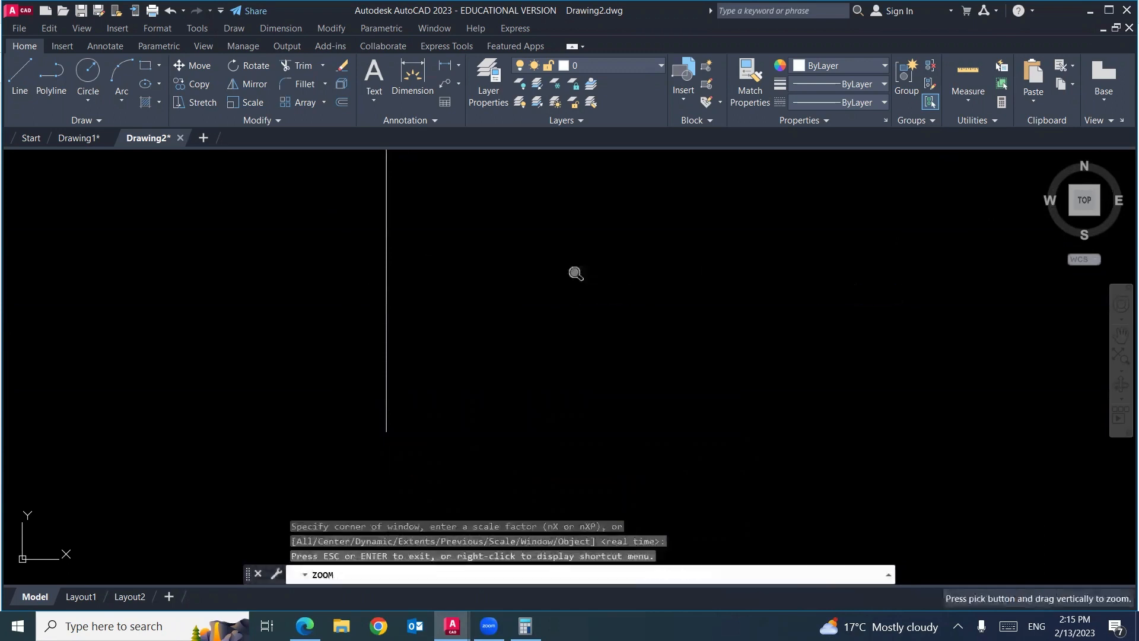
key(Escape)
text(z)
key(Return)
text(e)
key(Return)
scroll(549, 274, down, 5)
middle_drag(613, 296, 504, 298)
text(l)
key(Return)
click(372, 275)
text(280)
key(Return)
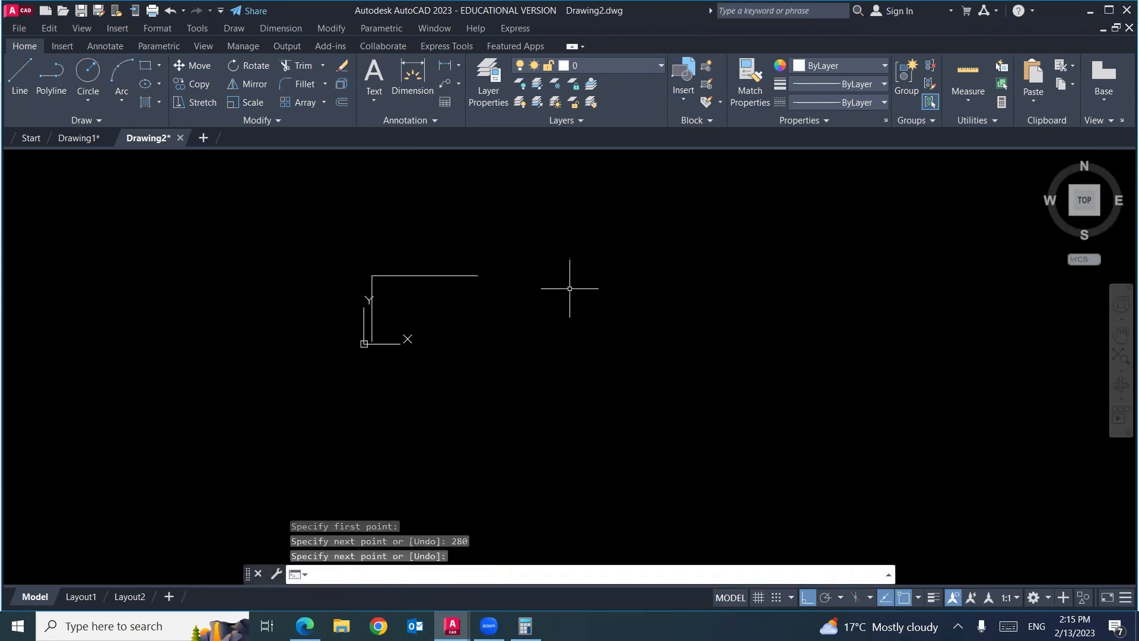
Copy the first riser and tread from the riser's foot to the tread's east end, then turn Ortho off for further copies
key(Escape)
text(co)
key(Return)
click(438, 261)
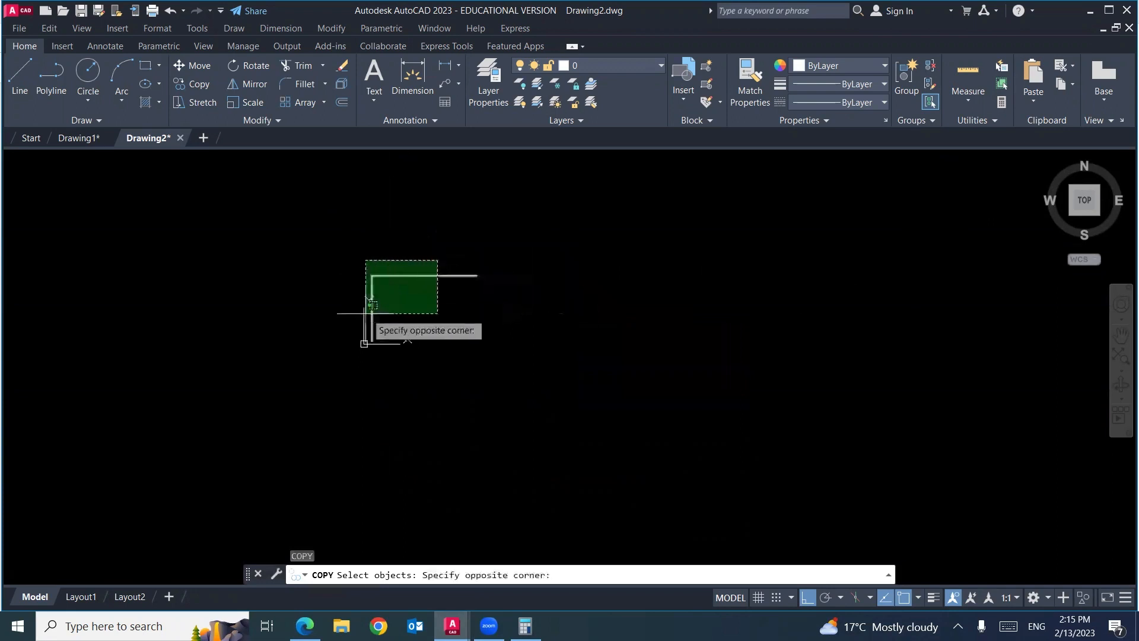
click(367, 311)
key(Return)
click(371, 341)
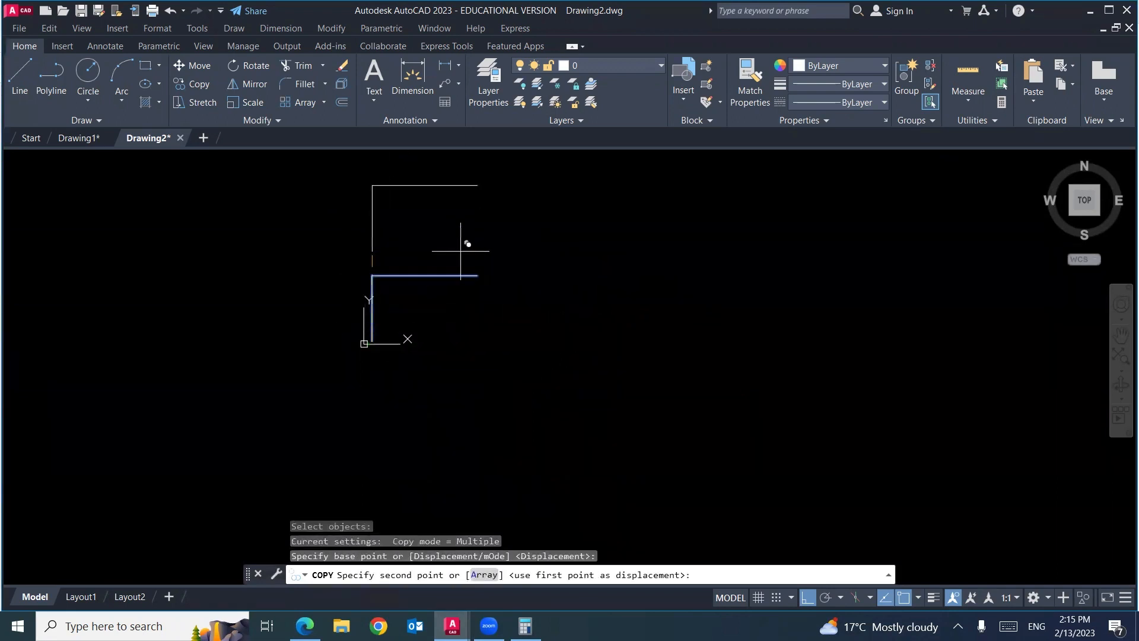
click(477, 275)
key(F8)
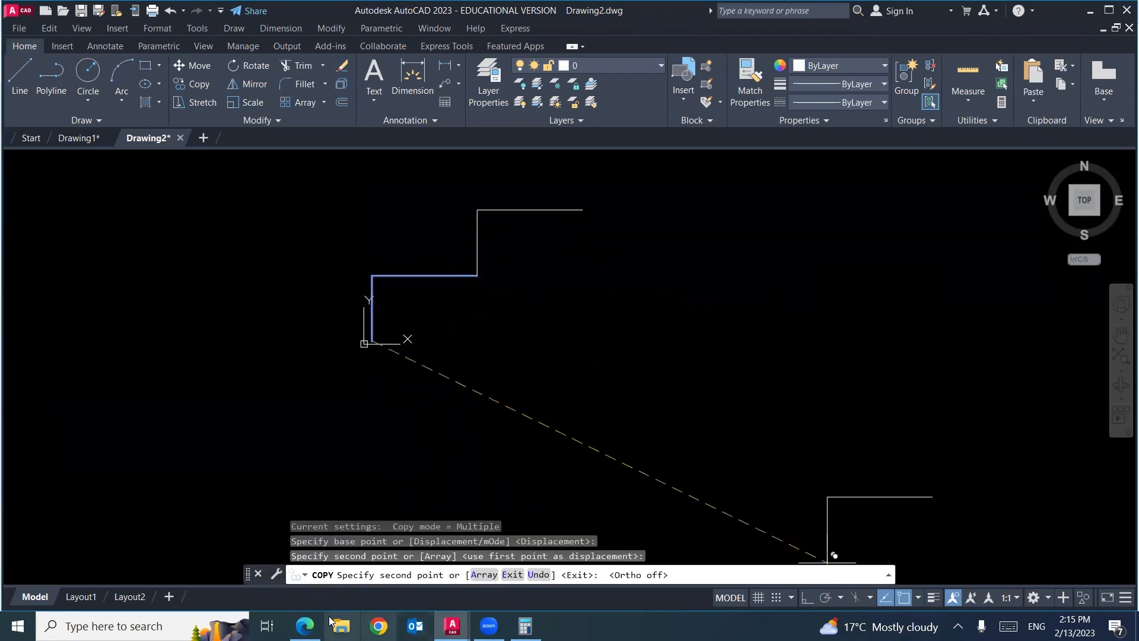
Check the stair section in the HW6 PDF and place four more step copies, each starting at the previous tread's end
click(305, 626)
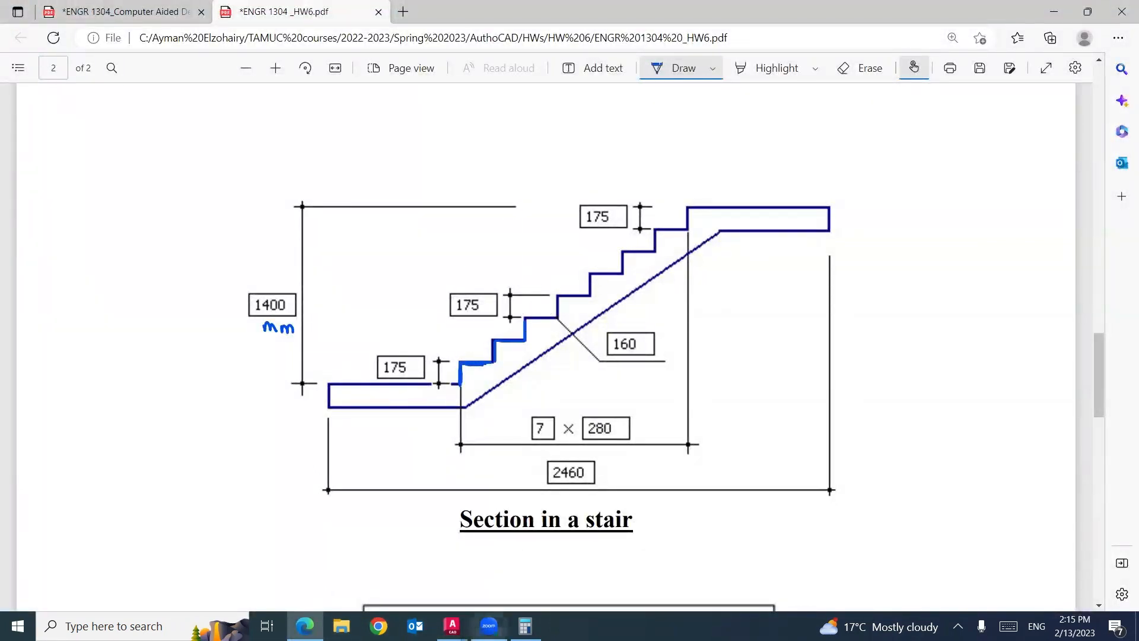
mouse_move(452, 626)
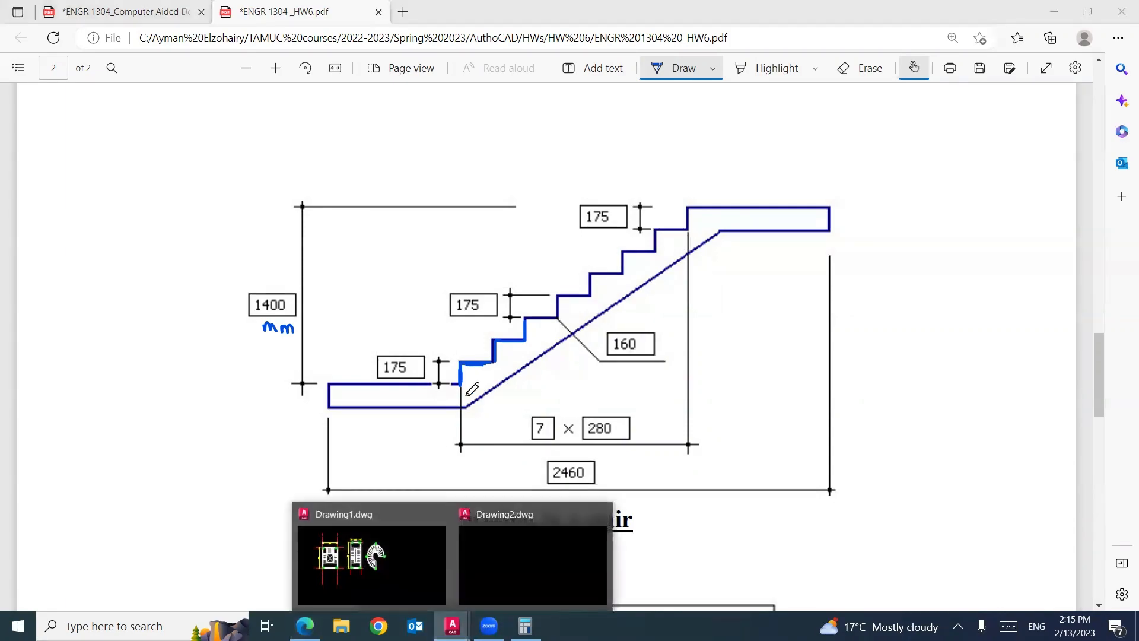
click(532, 561)
middle_drag(582, 337, 479, 463)
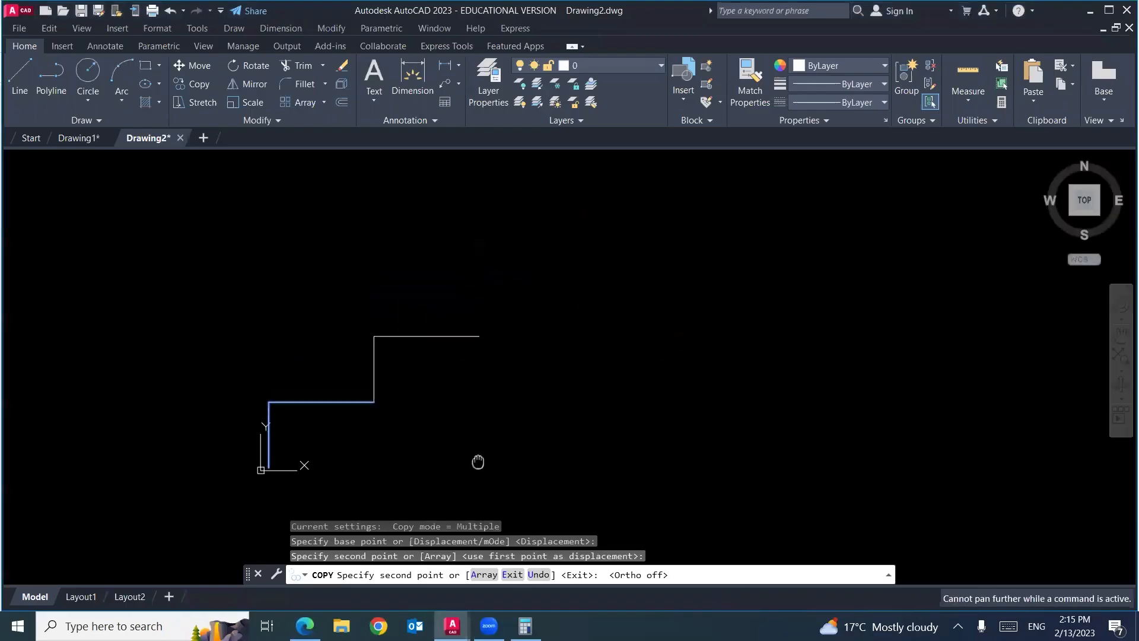
click(479, 335)
middle_drag(535, 357, 506, 418)
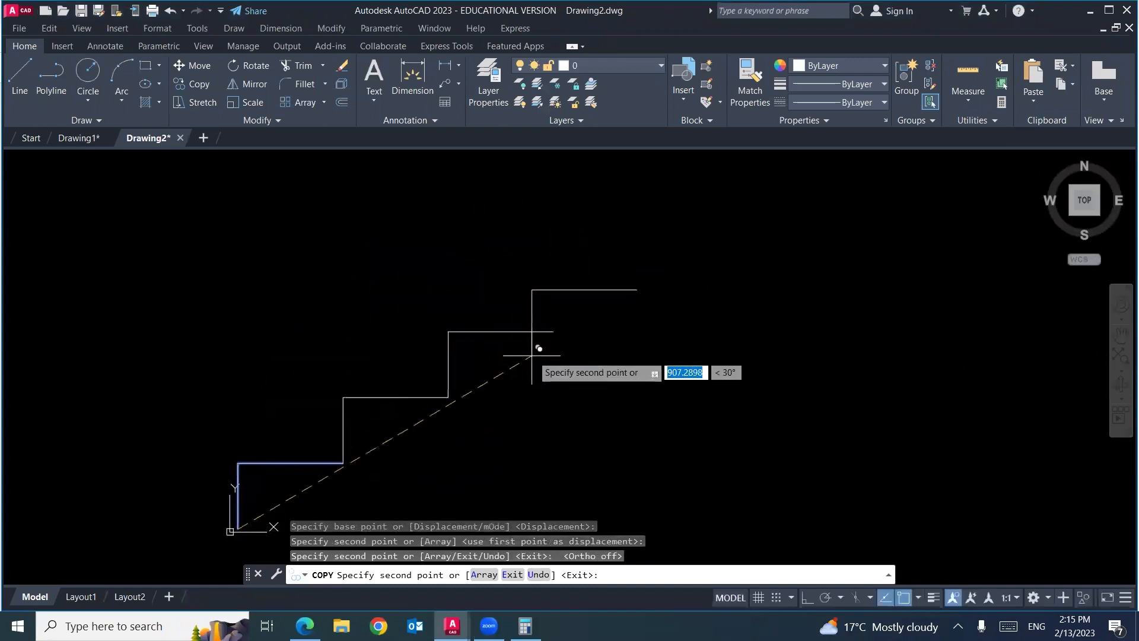
click(553, 331)
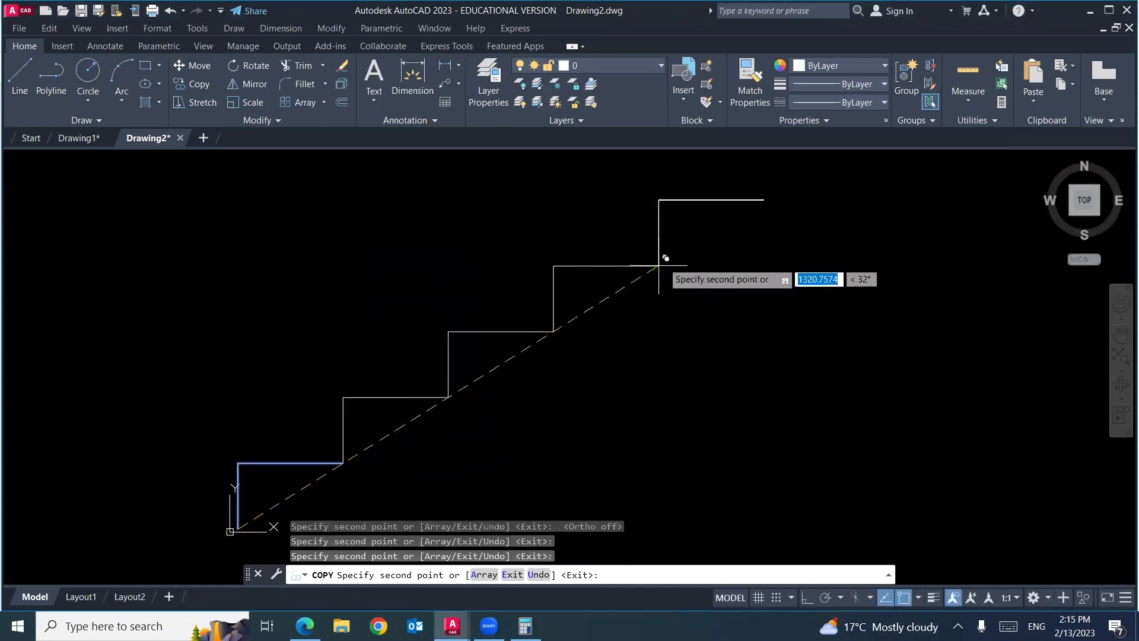
click(657, 261)
middle_drag(733, 233, 705, 265)
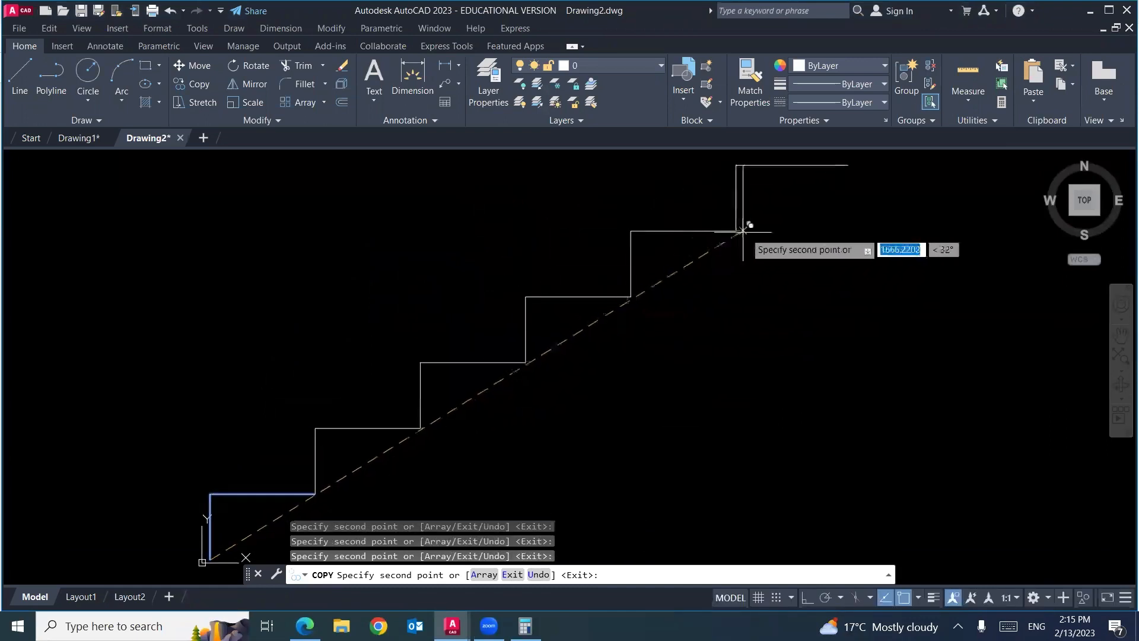
click(736, 231)
middle_drag(735, 342, 731, 364)
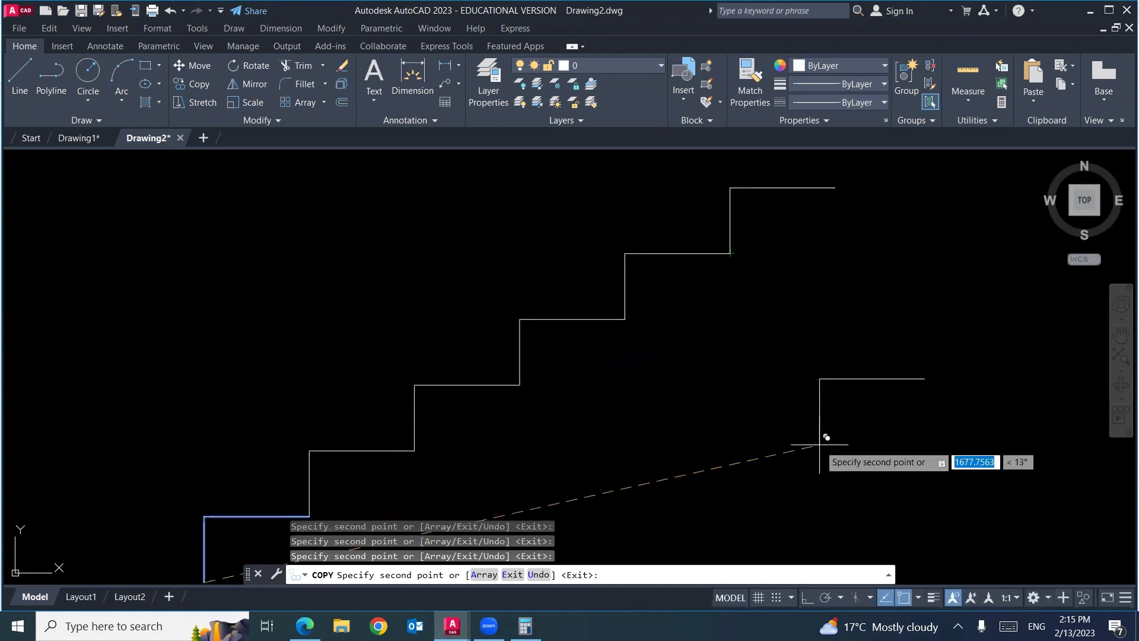
Place one more step copy at the upper end to complete the seven-step run, and finish copying
scroll(890, 320, up, 3)
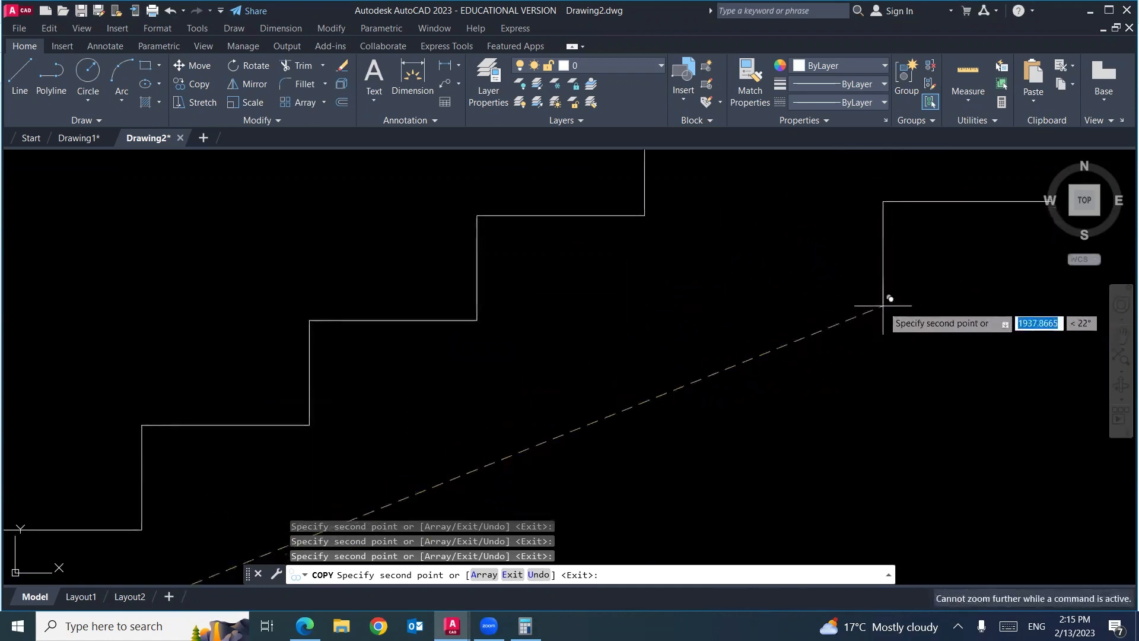
key(ctrl+z)
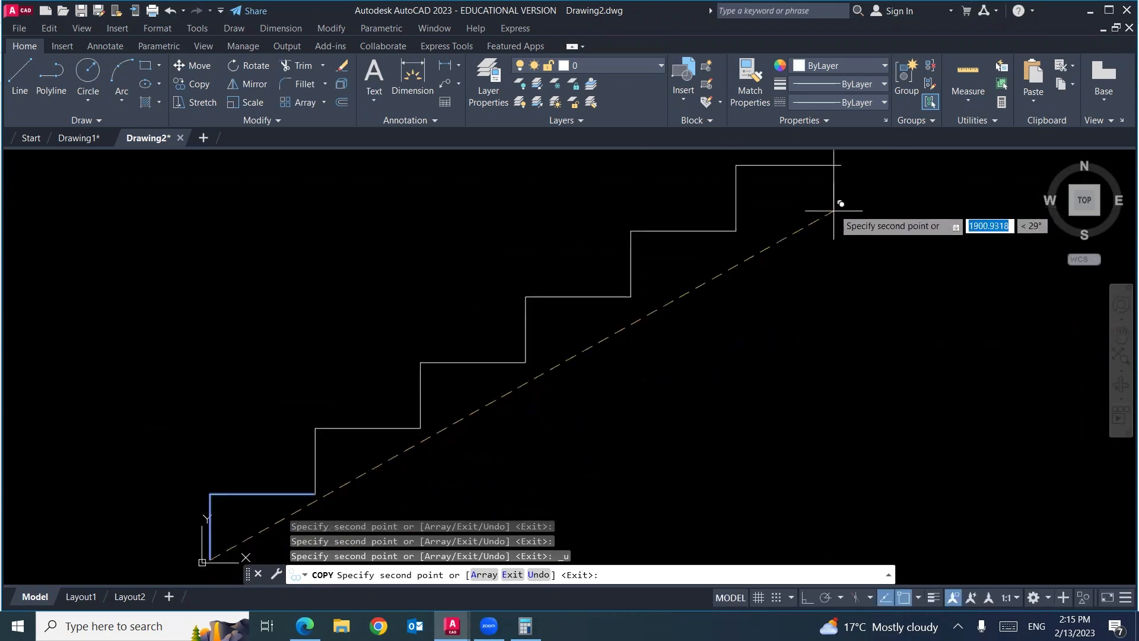
key(Escape)
scroll(819, 338, down, 3)
middle_drag(820, 321, 734, 328)
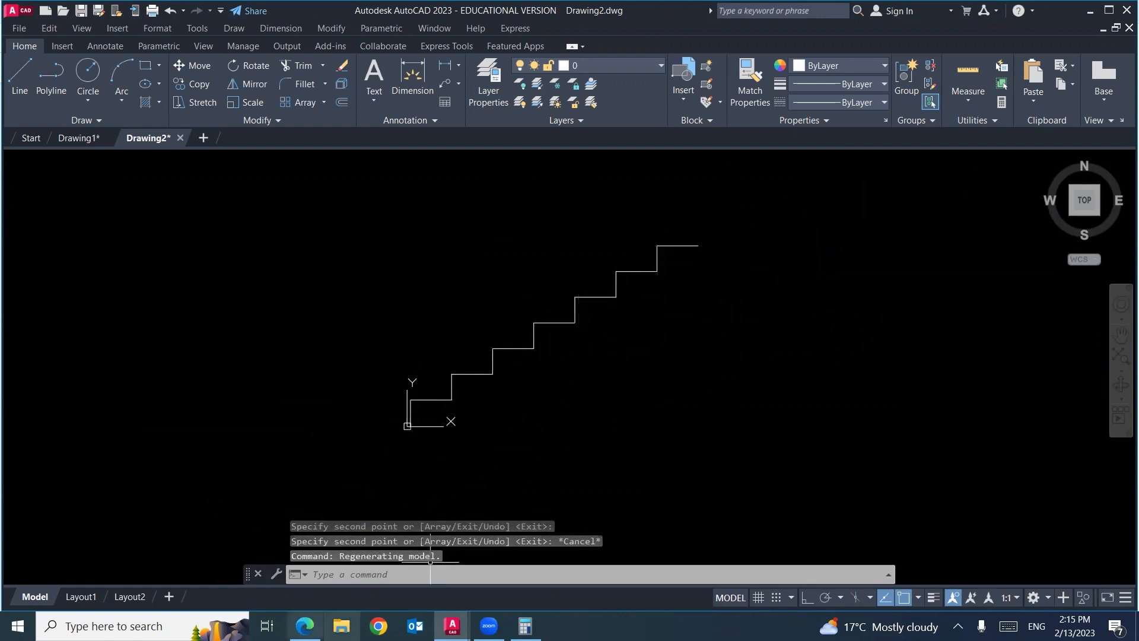
Check the HW6 PDF and, with Ortho on, draw the top riser as a vertical line 175 long from the last tread's end
click(305, 626)
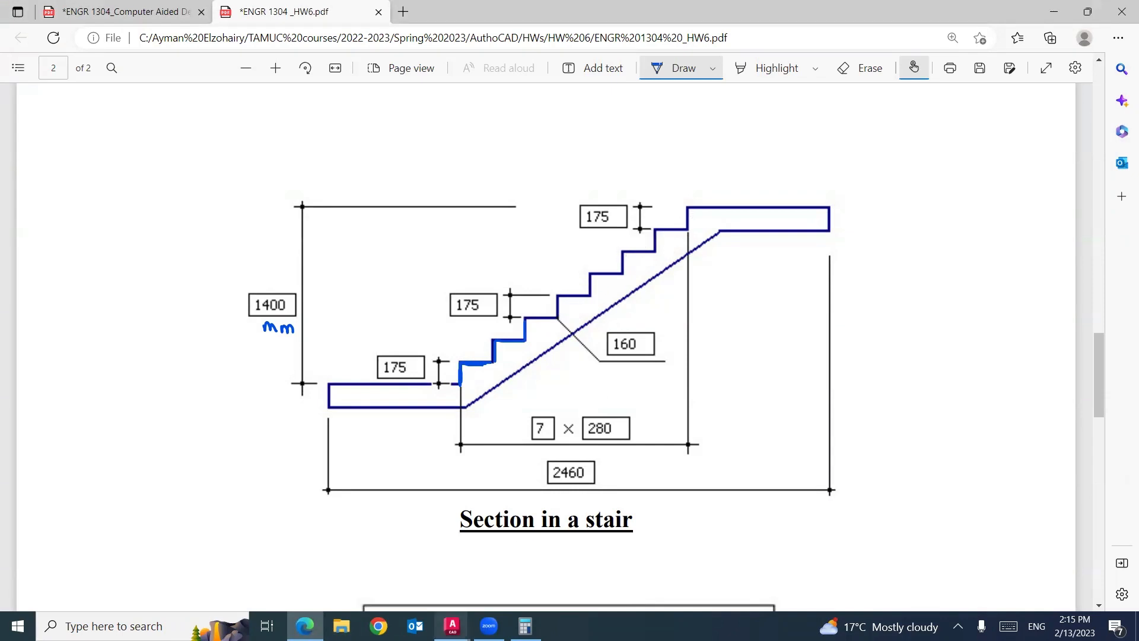
mouse_move(452, 626)
click(537, 567)
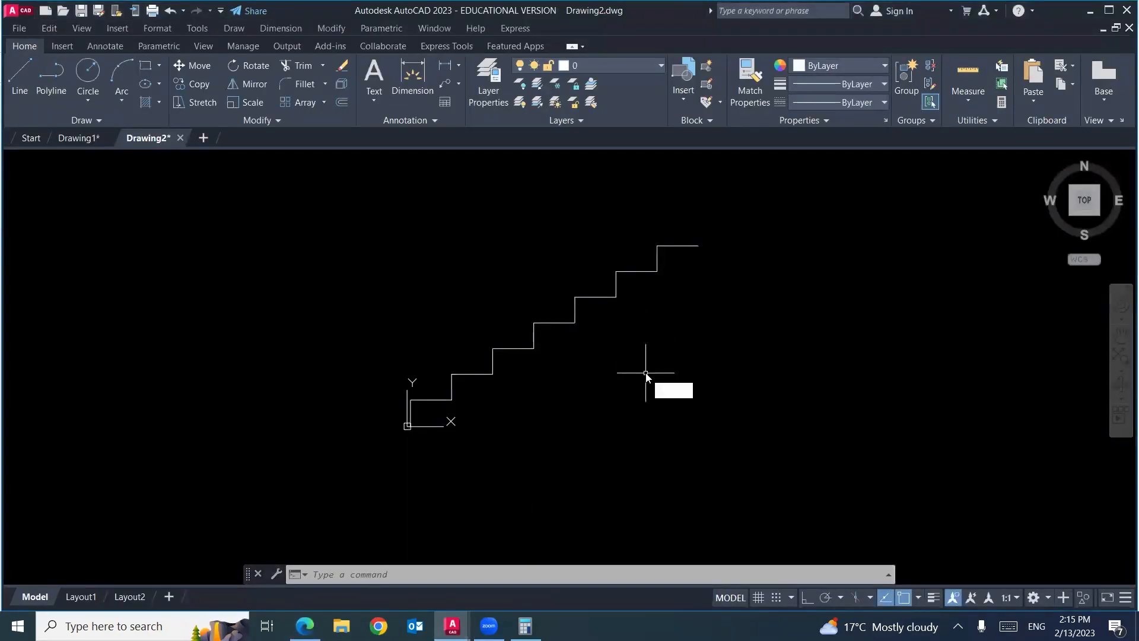
text(l)
key(Return)
click(699, 245)
key(F8)
text(175)
key(Return)
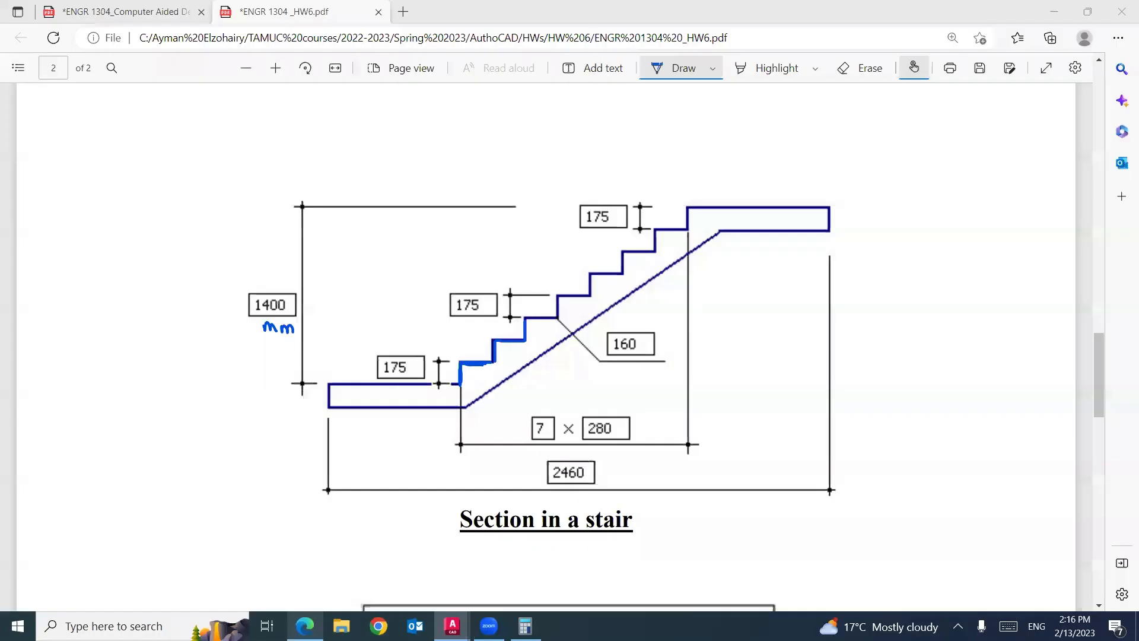
Switch to the HW6 PDF and pen dimension marks for the upper and lower landing lengths
click(305, 626)
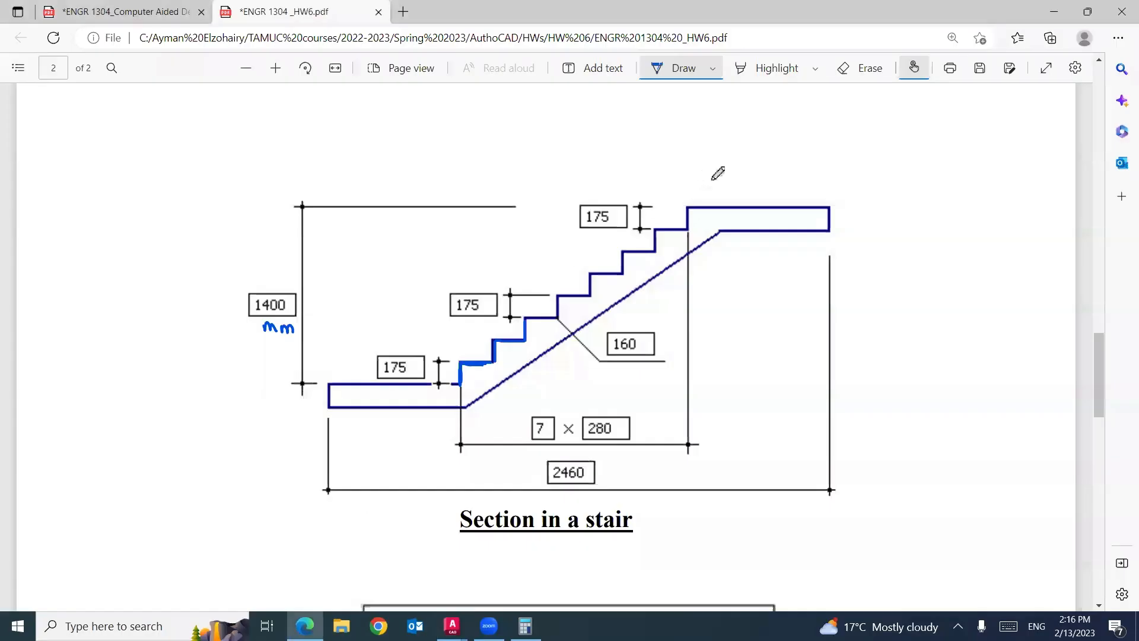
drag(783, 182, 831, 184)
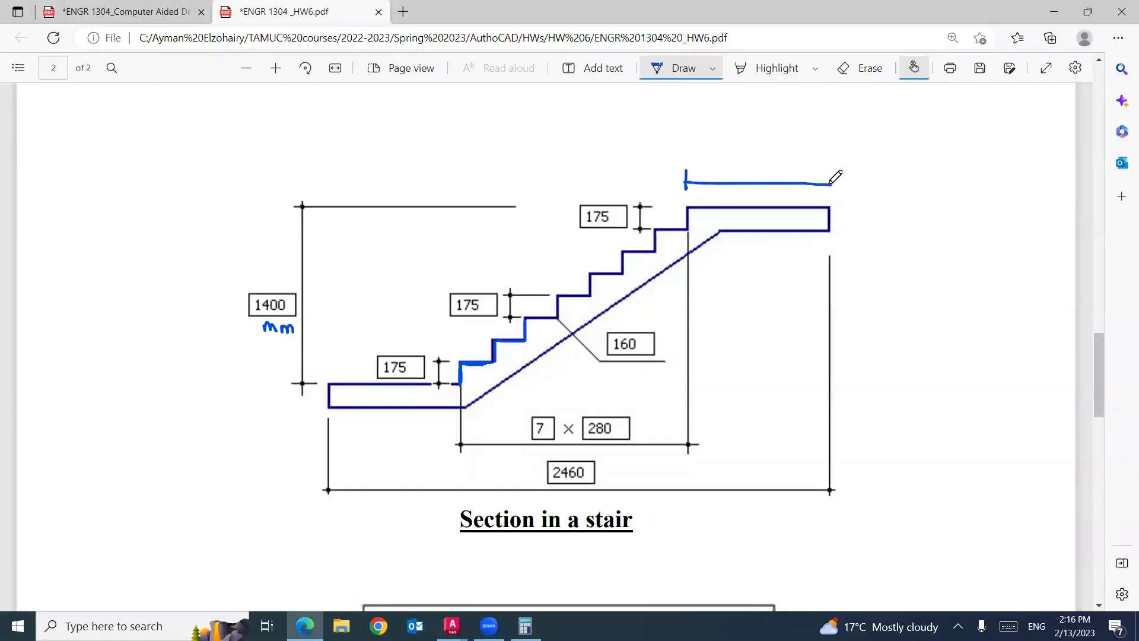
mouse_move(454, 439)
mouse_down()
mouse_move(352, 441)
mouse_move(343, 454)
mouse_up()
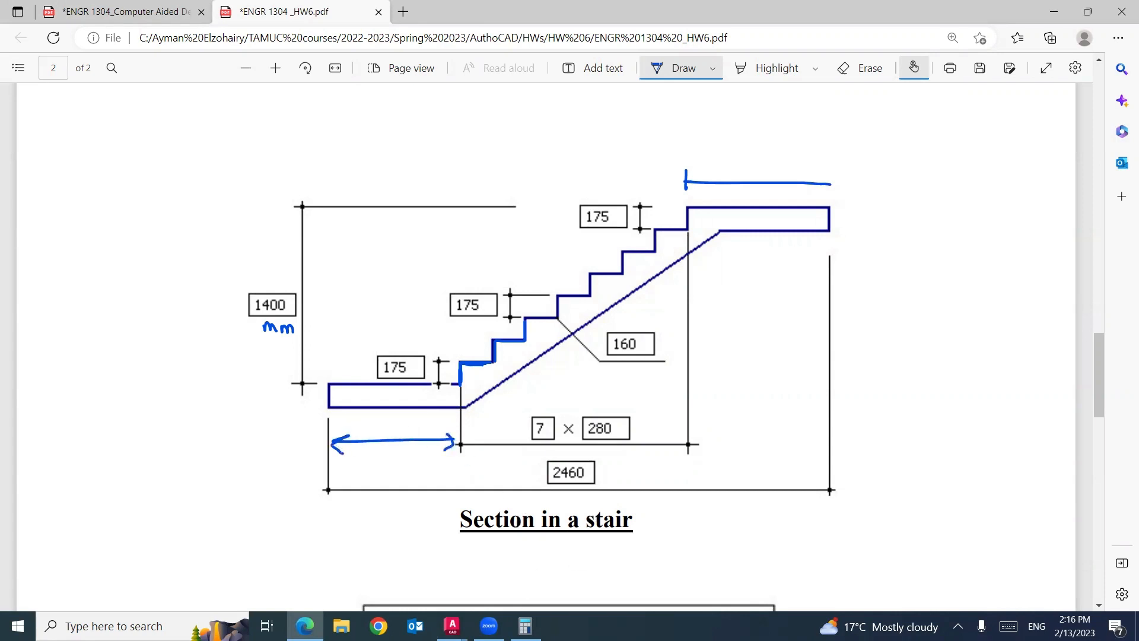
Calculate half of 2460 - (7 × 280) in Calculator for the landing length
click(526, 626)
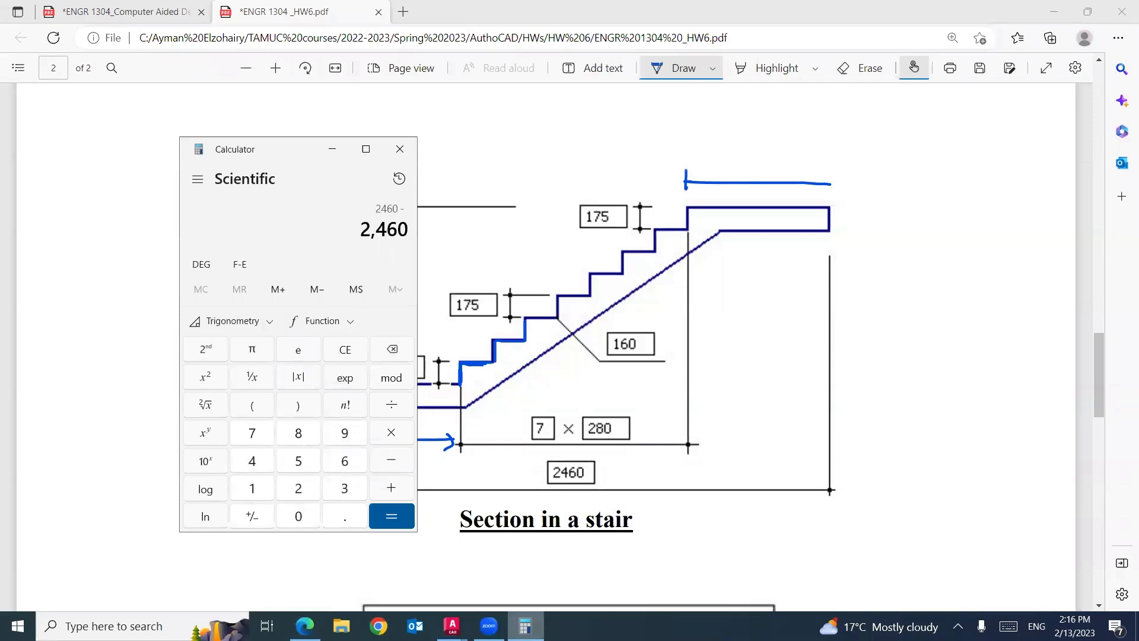
click(260, 413)
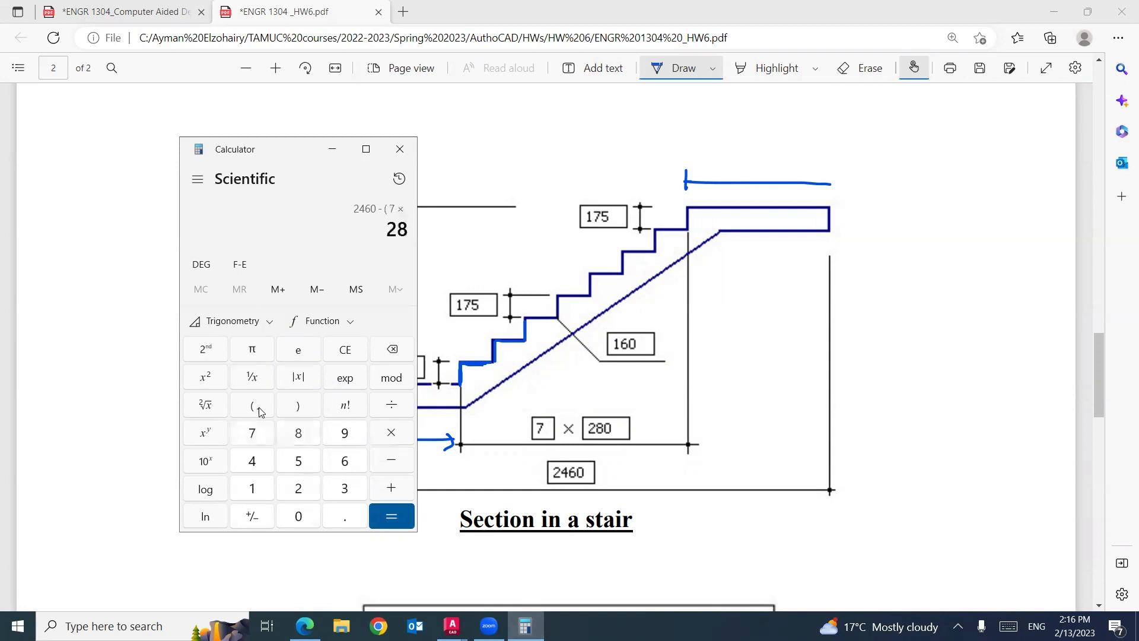
key(Return)
key(slash)
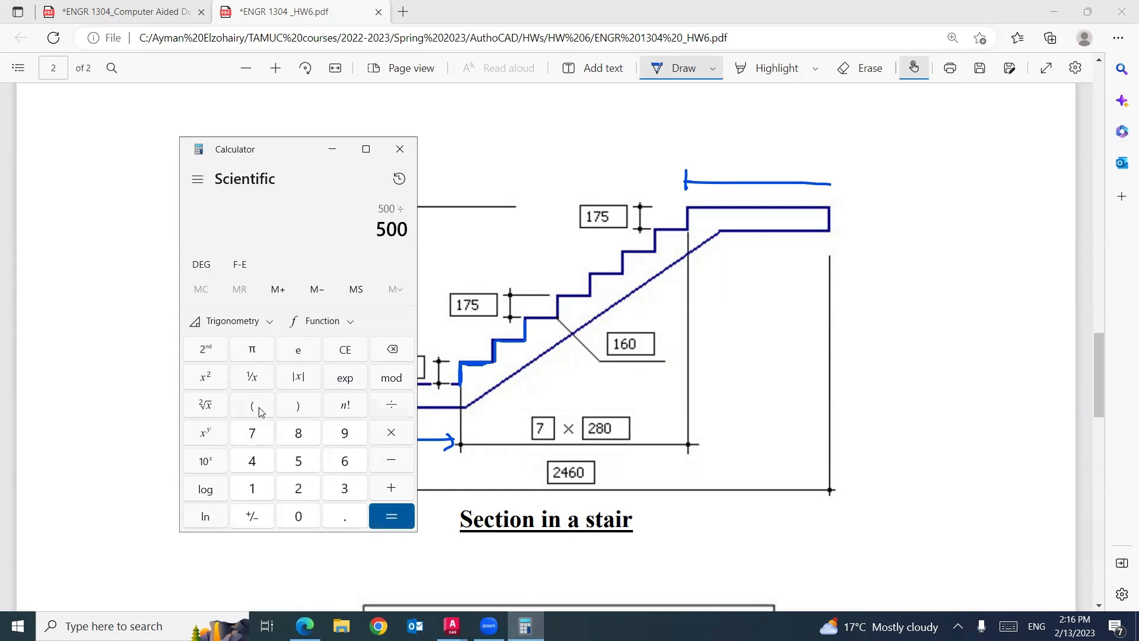
key(Return)
click(333, 149)
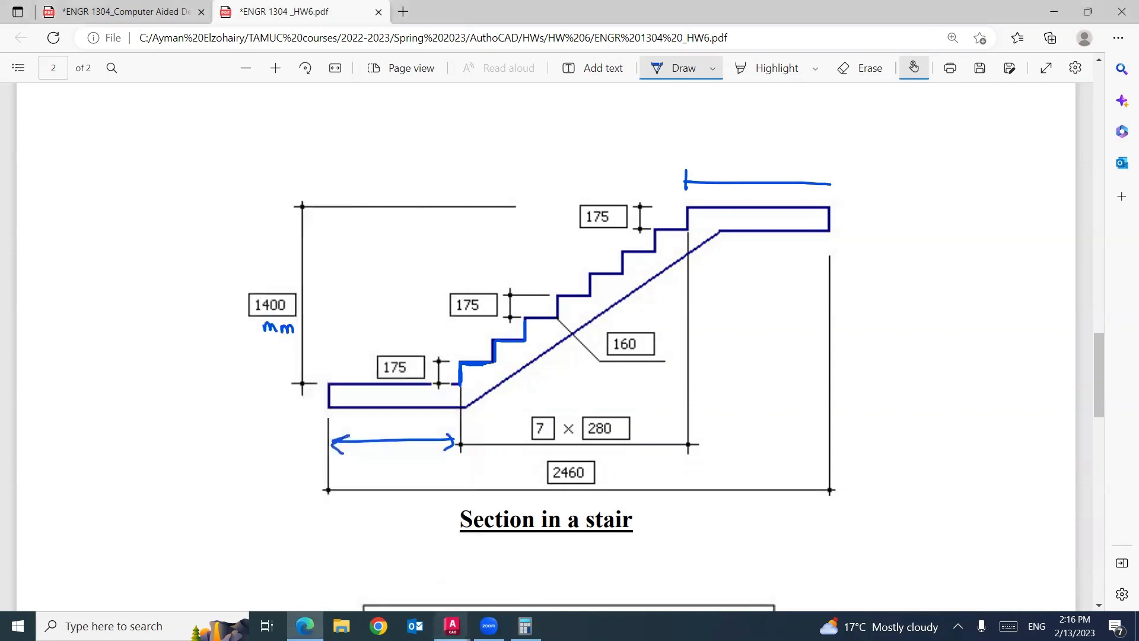
Switch to AutoCAD and draw the upper landing's top edge 250 long, running east from the top riser
click(452, 626)
text(250)
key(Return)
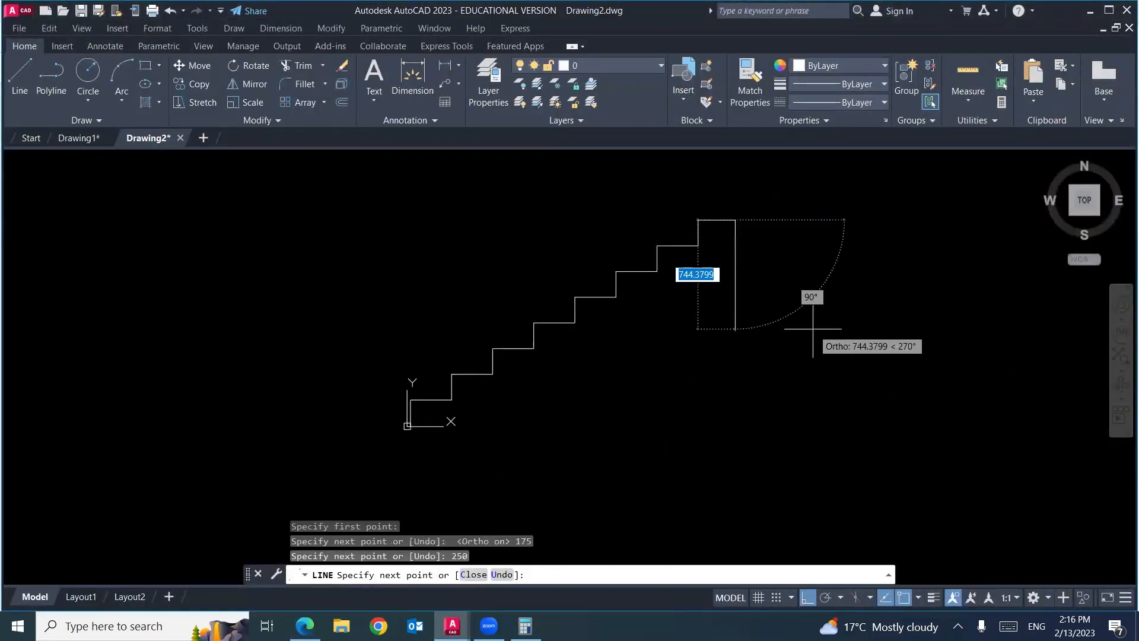
key(Escape)
Recheck the landing length against the HW6 PDF by calculating 1960 - 2460 in Calculator, and pen 500 on both landings
click(304, 626)
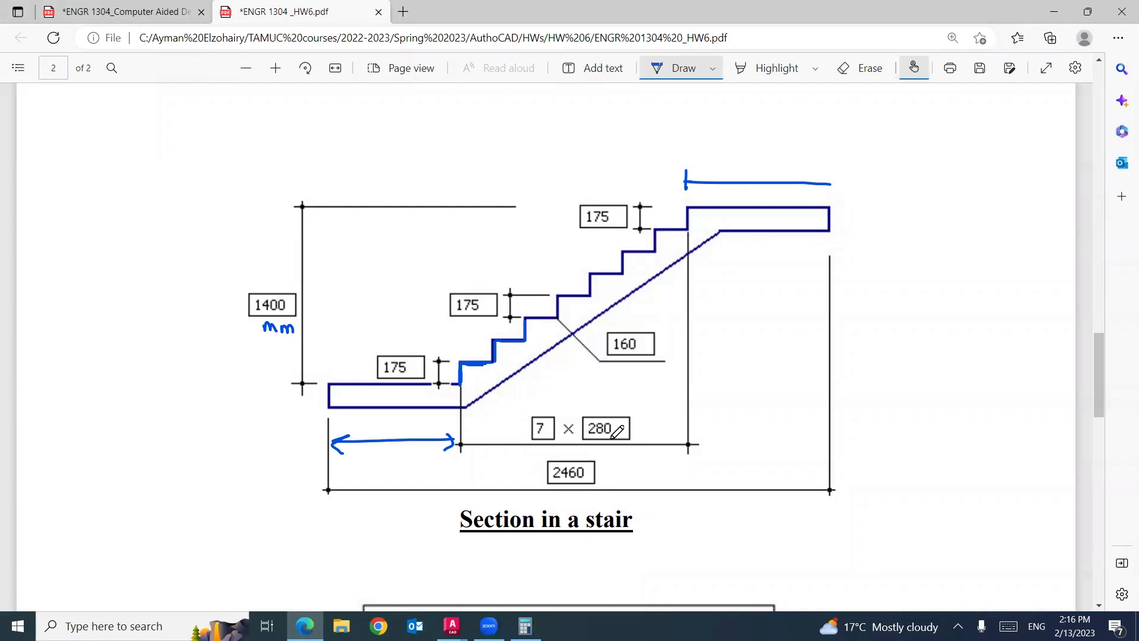
click(525, 626)
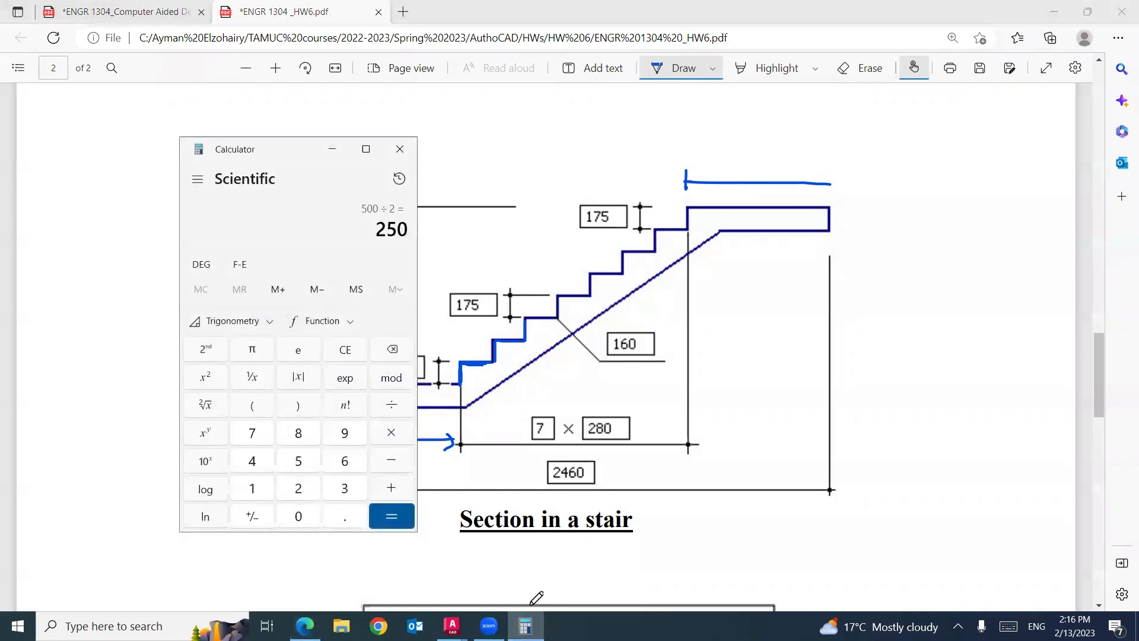
text(0)
key(Return)
text(460)
key(Return)
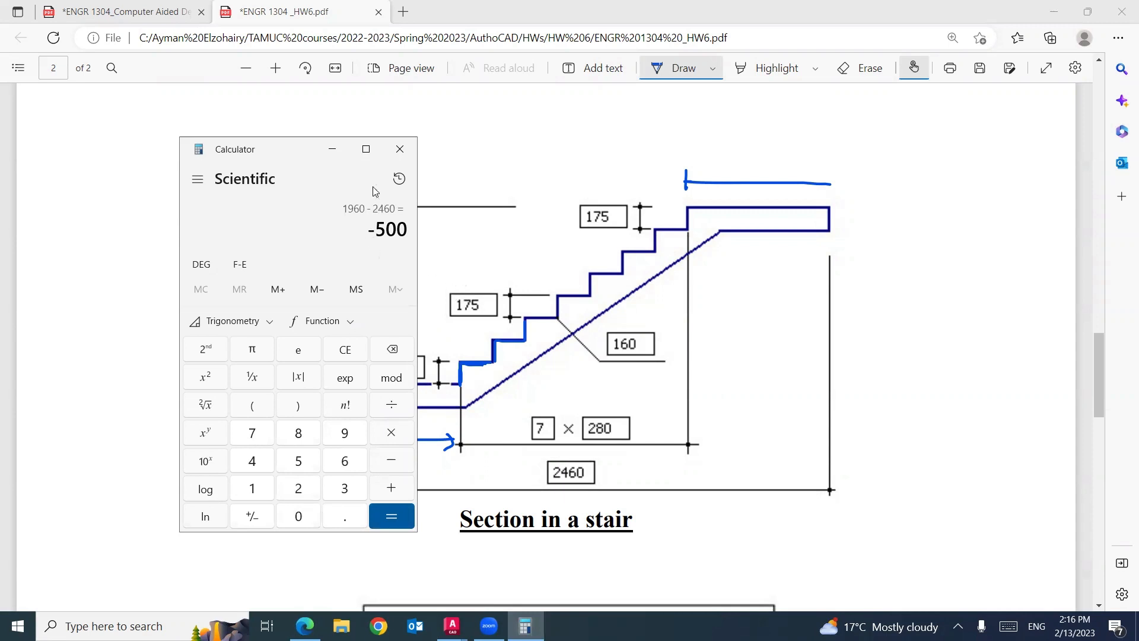
click(332, 149)
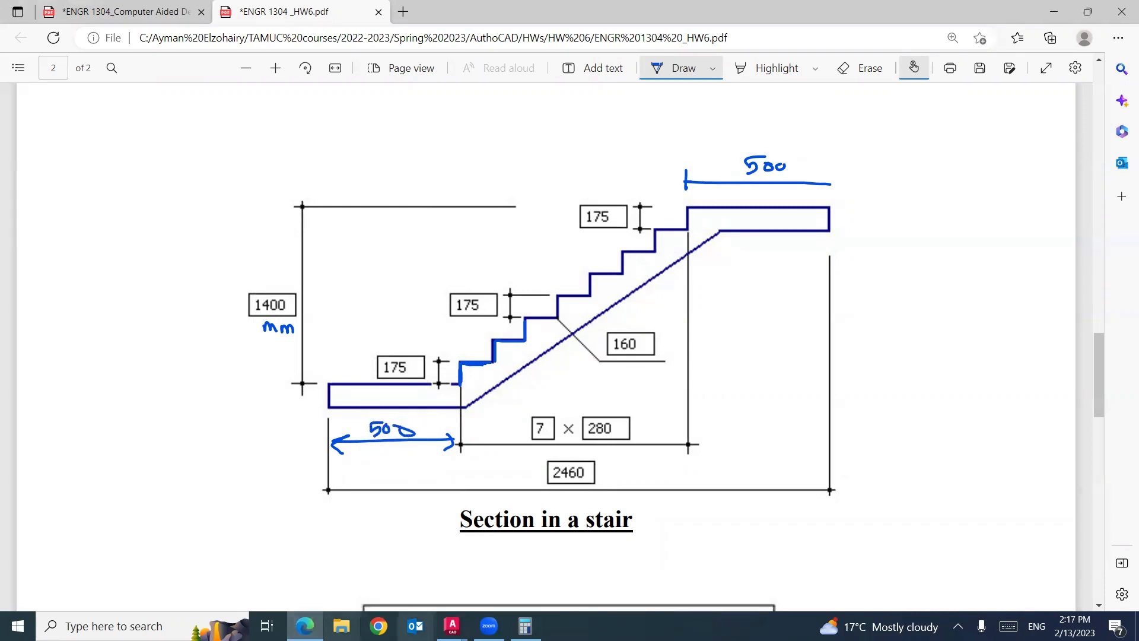
Switch to AutoCAD and draw the upper landing's top edge 500 long, running east from the top riser's upper end
click(452, 626)
middle_drag(686, 354, 618, 401)
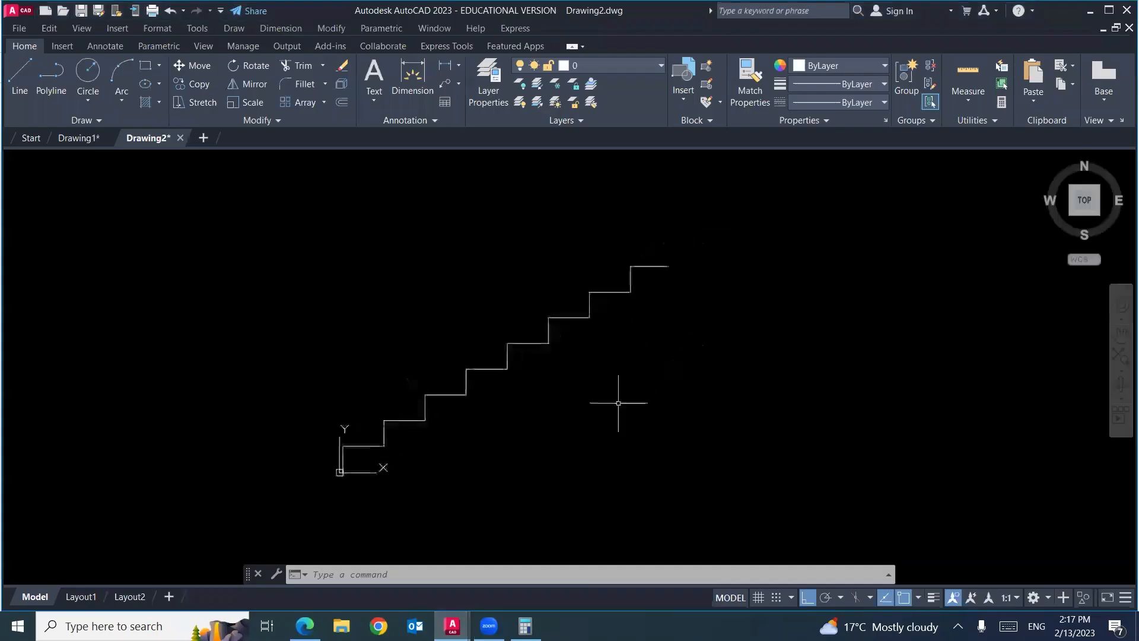
click(649, 266)
key(Escape)
text(l)
key(Return)
click(631, 266)
text(500)
key(Return)
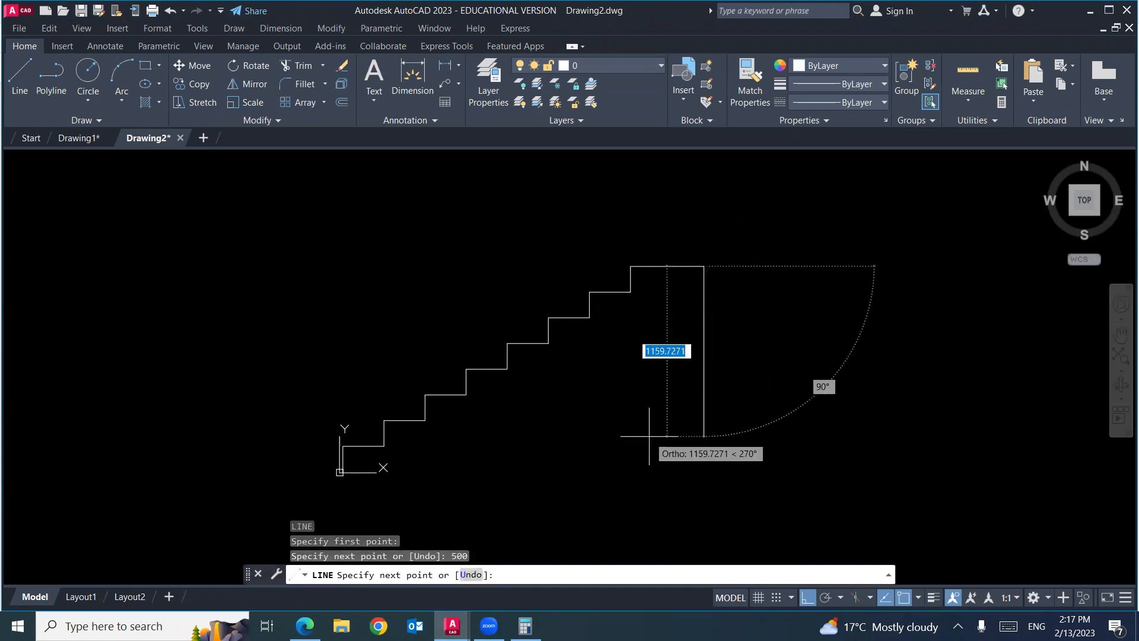
Continue the upper landing outline with a 250 line down its east end and a shorter underside line running back west
text(250)
key(Return)
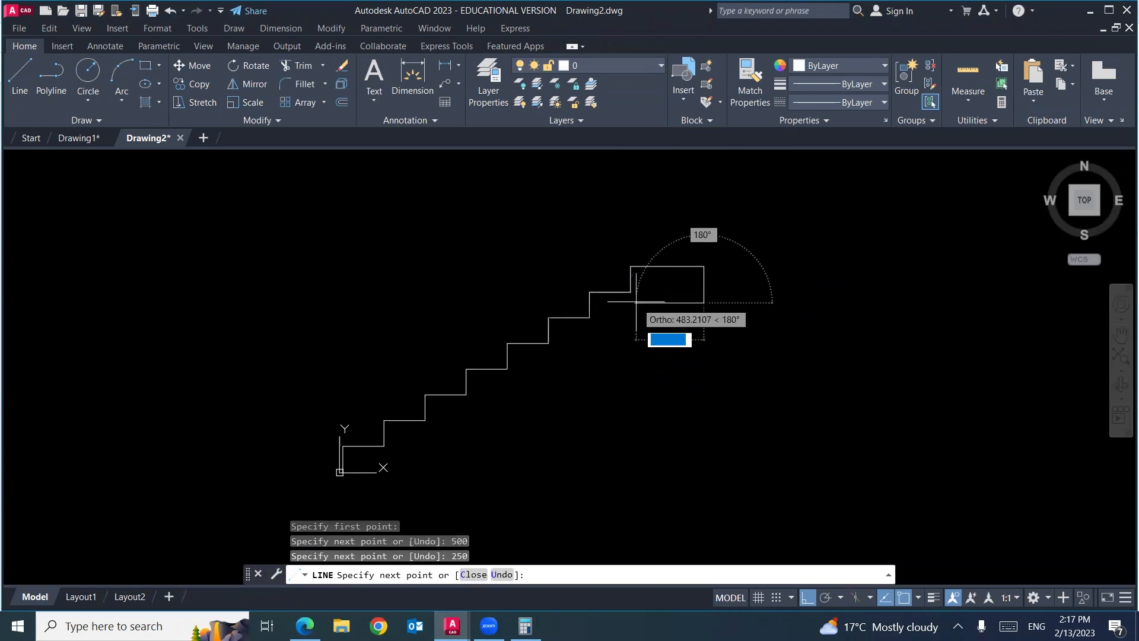
click(661, 302)
key(Return)
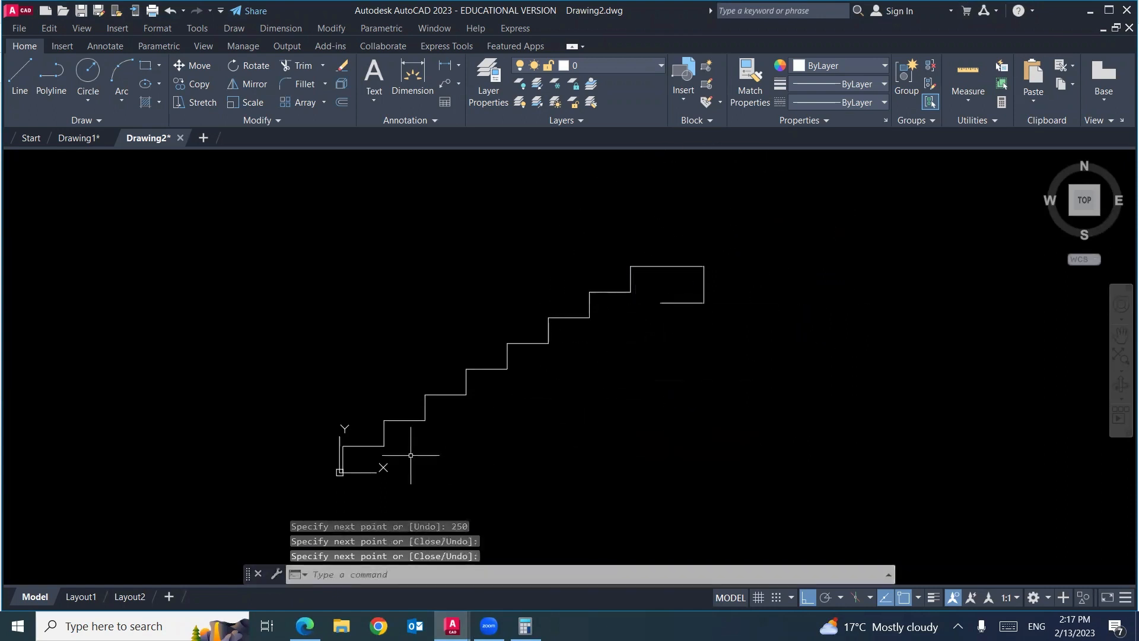
Draw the lower landing outline from the bottom riser's foot: 500 west, 250 down, and a shorter underside line running back east
key(Return)
click(342, 472)
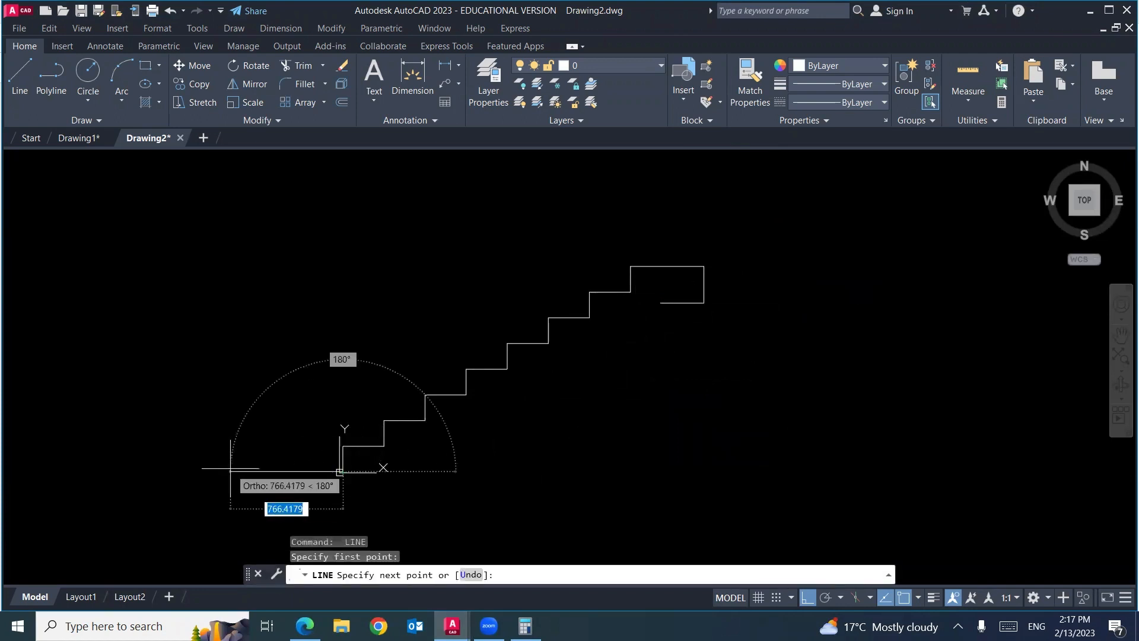
text(500)
key(Return)
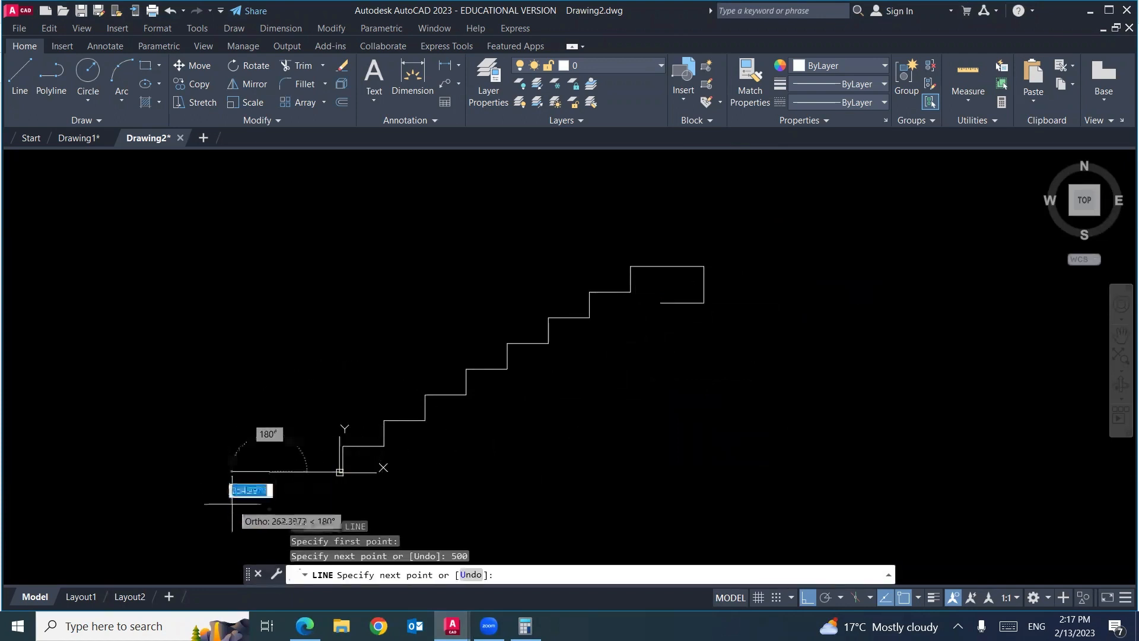
text(250)
key(Return)
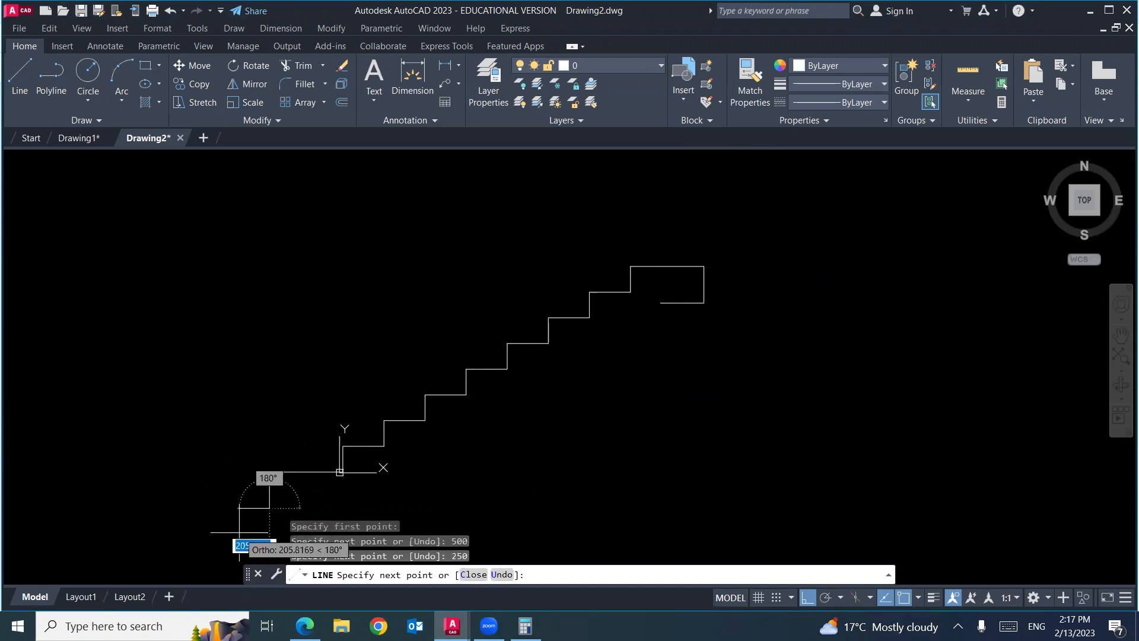
click(326, 508)
key(Return)
Draw a short diagonal line joining the inner corners at both ends of a mid-flight step
middle_drag(430, 468, 448, 410)
key(Return)
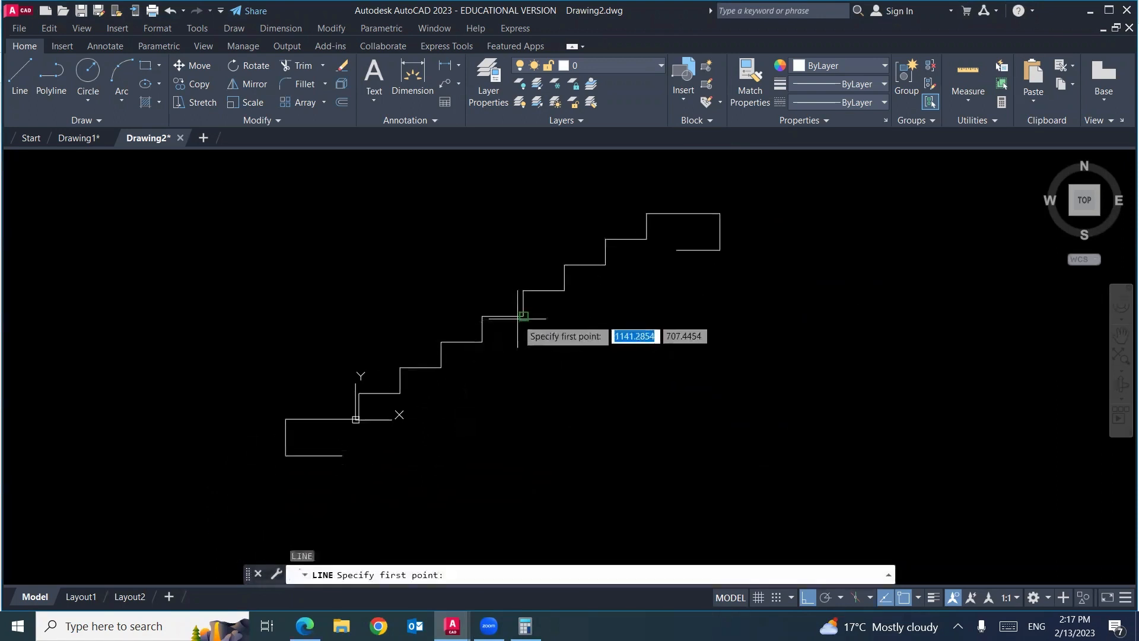
click(483, 342)
click(483, 342)
key(Return)
Offset the diagonal line 250 to the underside of the flight and delete the original diagonal
text(o)
key(Return)
text(250)
key(Return)
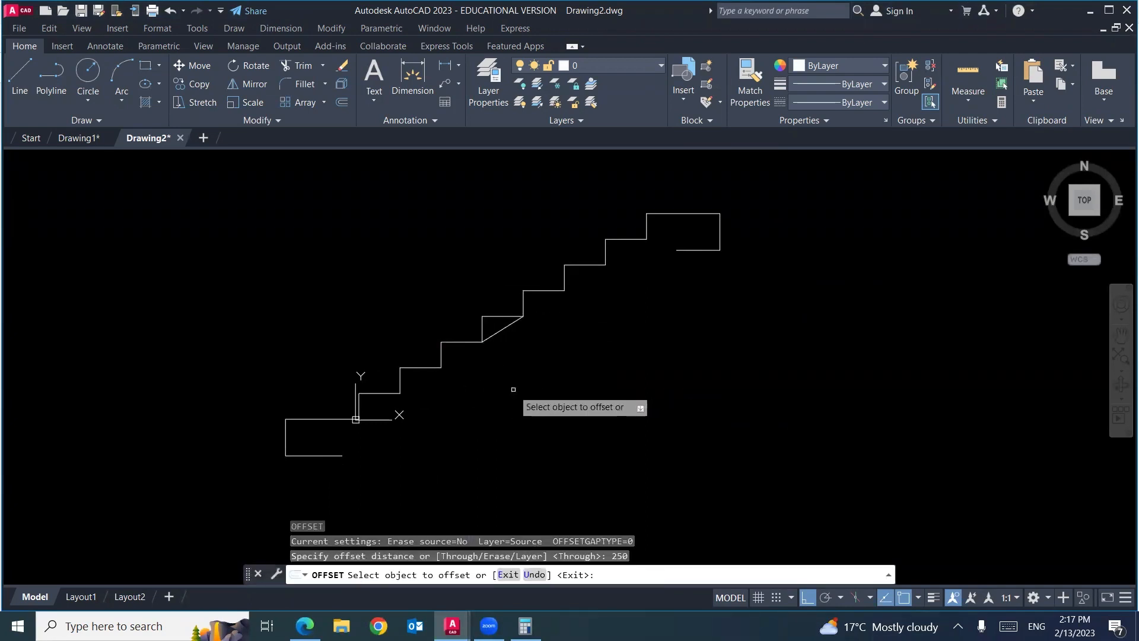
click(503, 329)
click(529, 376)
key(Return)
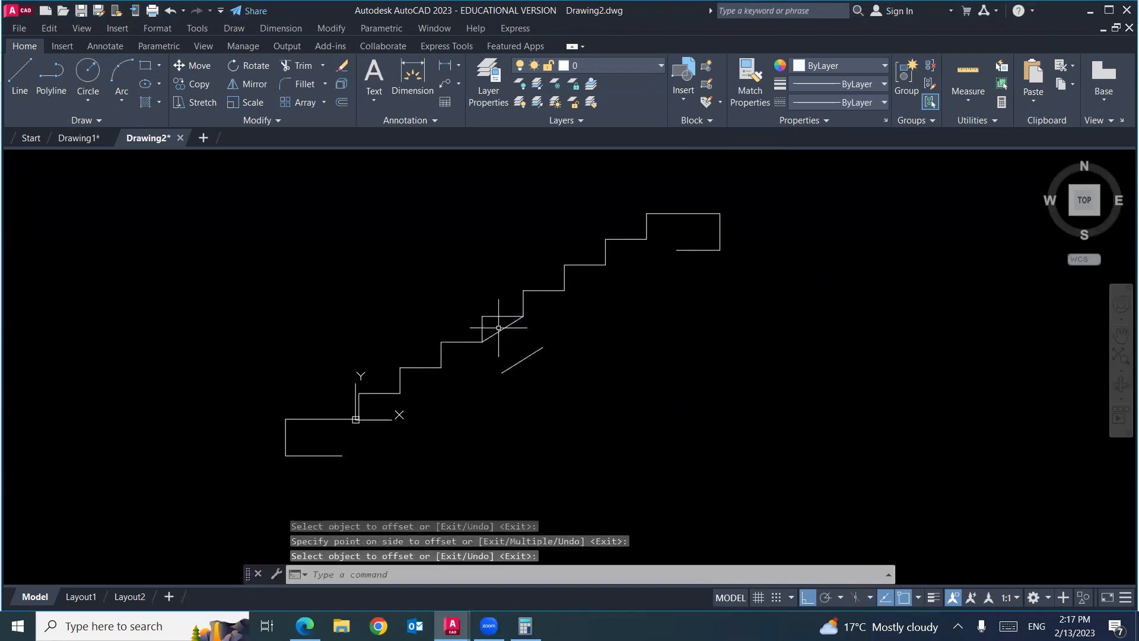
click(499, 333)
key(Delete)
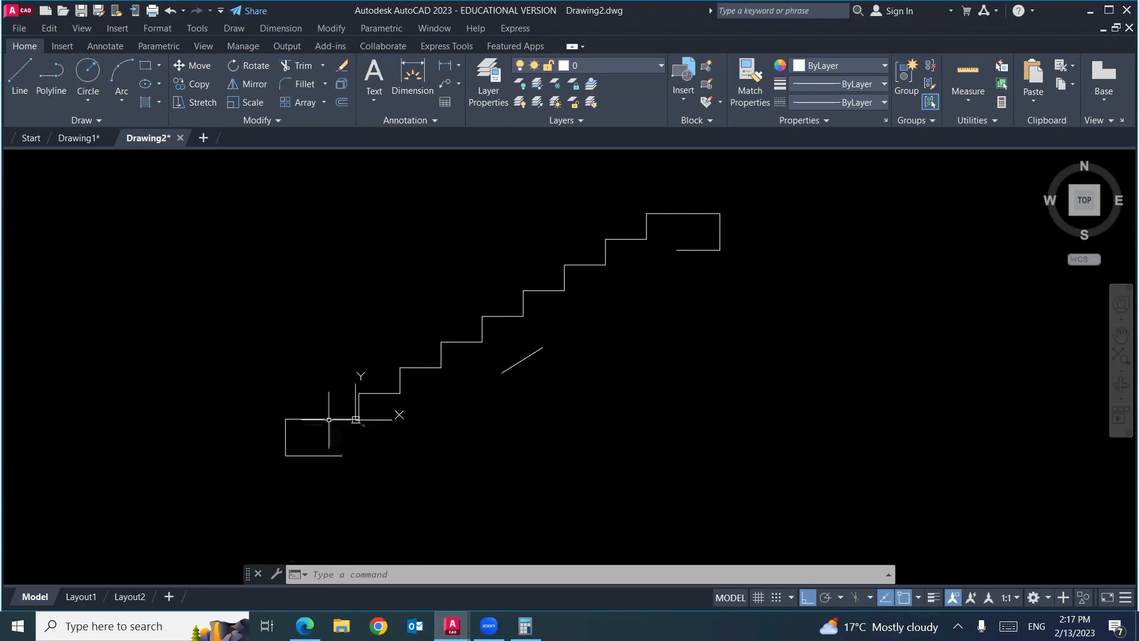
Join the sloping soffit line to the lower landing's underside with a zero-distance chamfer
text(cha)
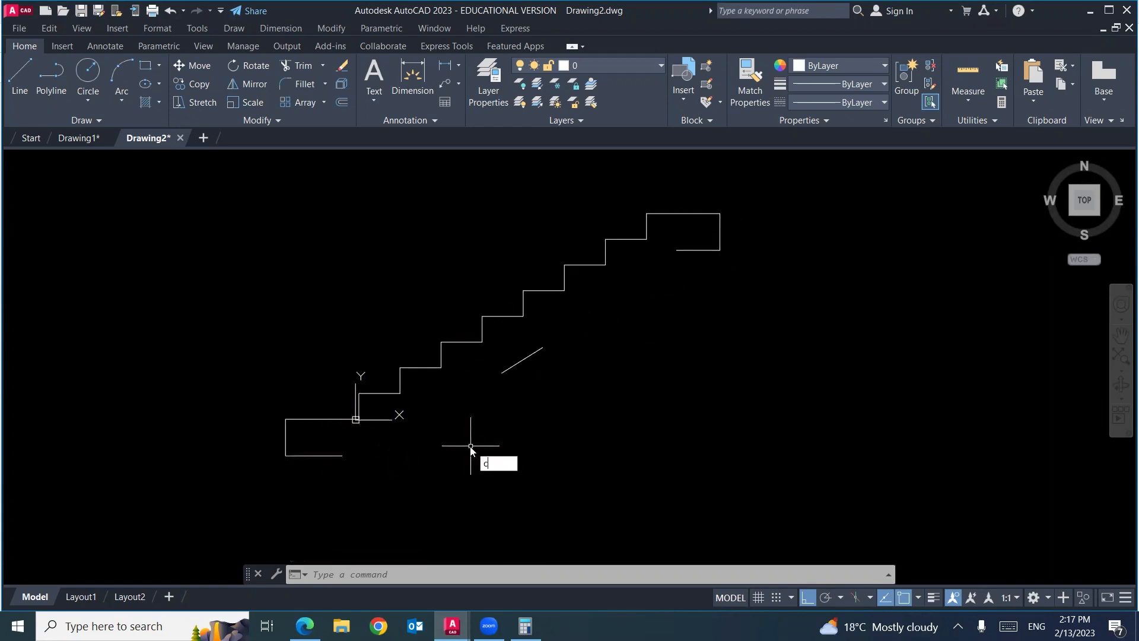
key(Return)
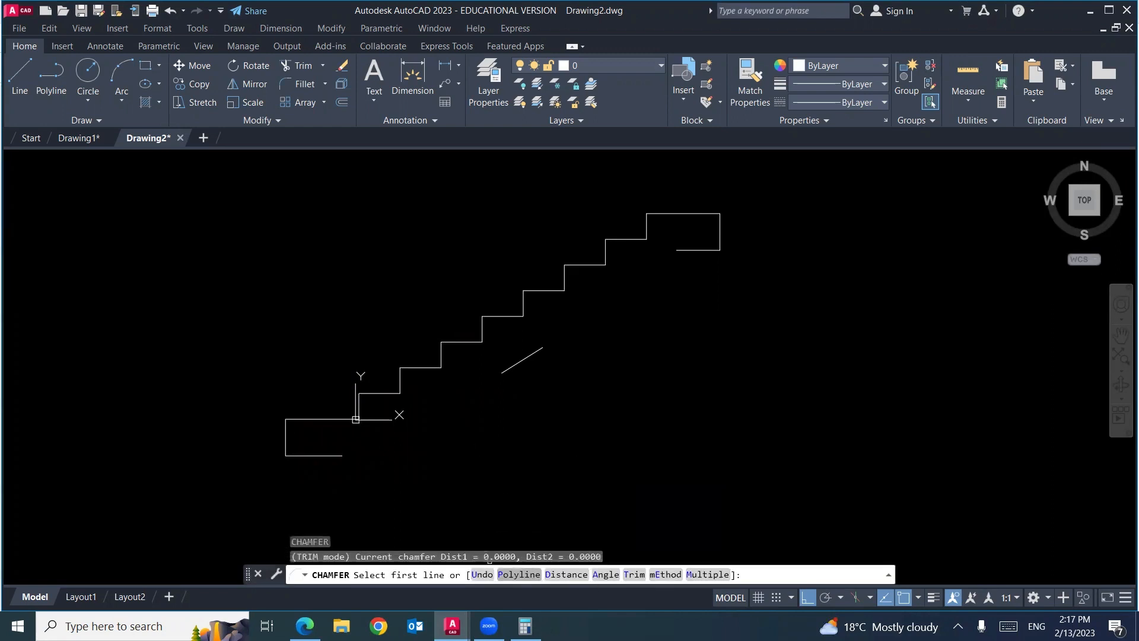
click(515, 364)
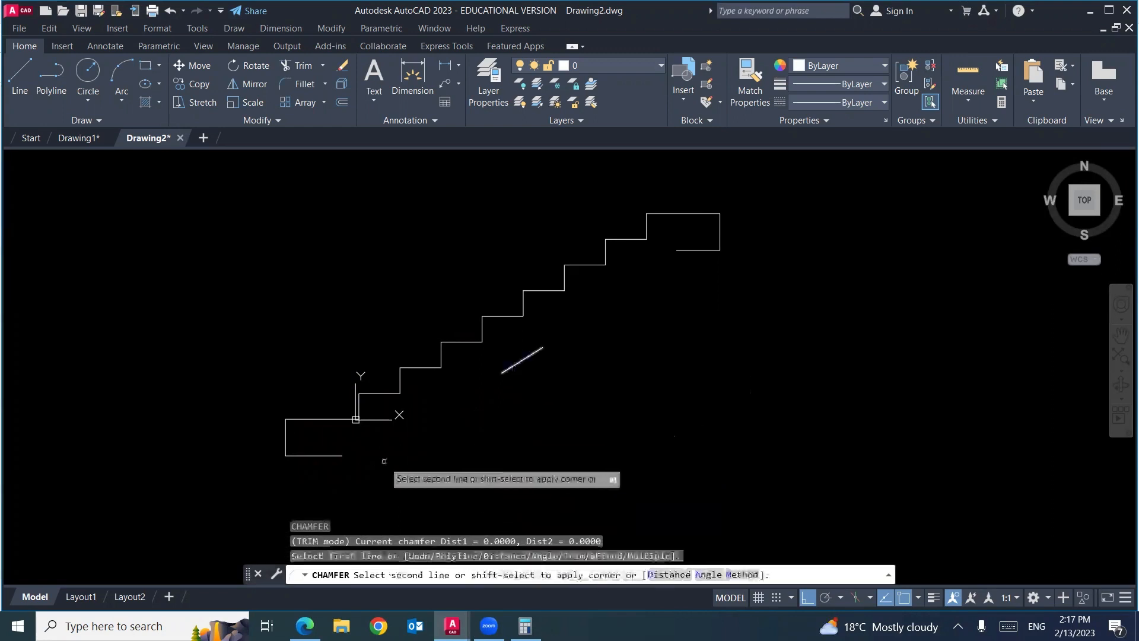
click(338, 455)
Try to chamfer the soffit line to the inner end of the upper landing's underside, and undo it
key(Return)
click(522, 357)
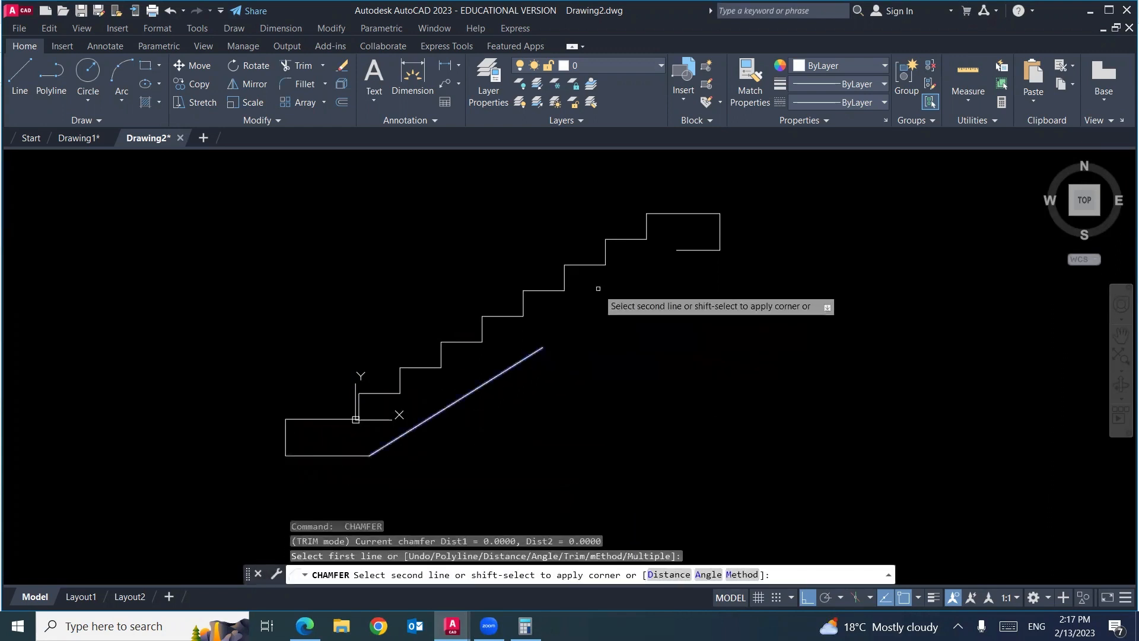
click(681, 249)
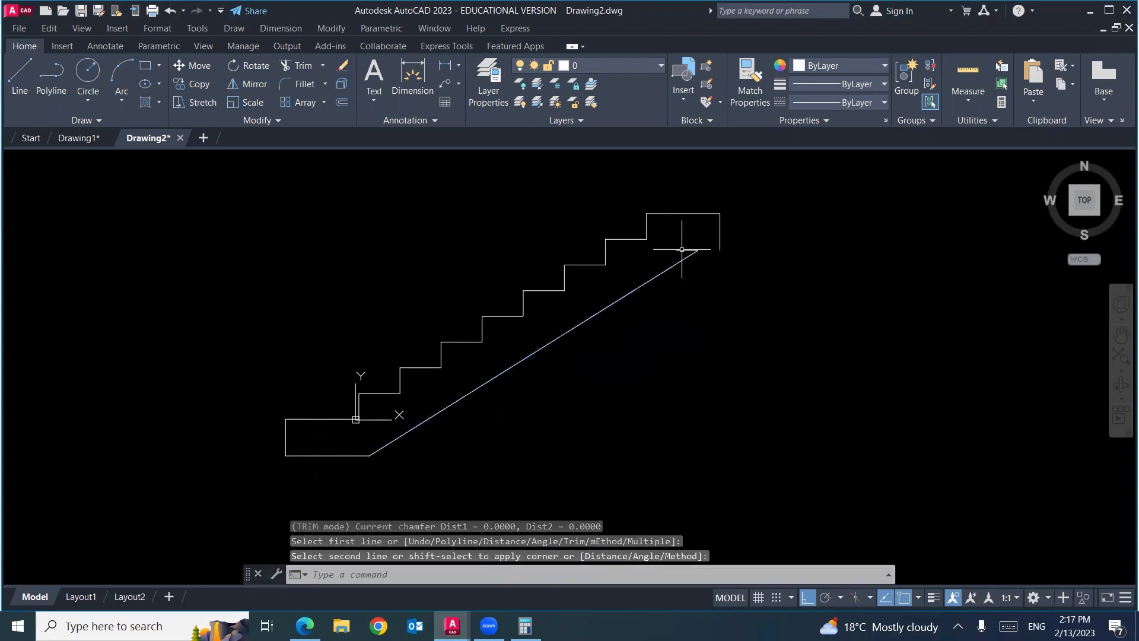
key(ctrl+z)
Join the soffit line to the upper landing's underside with a zero-distance chamfer, keeping the underside's east part
text(ch)
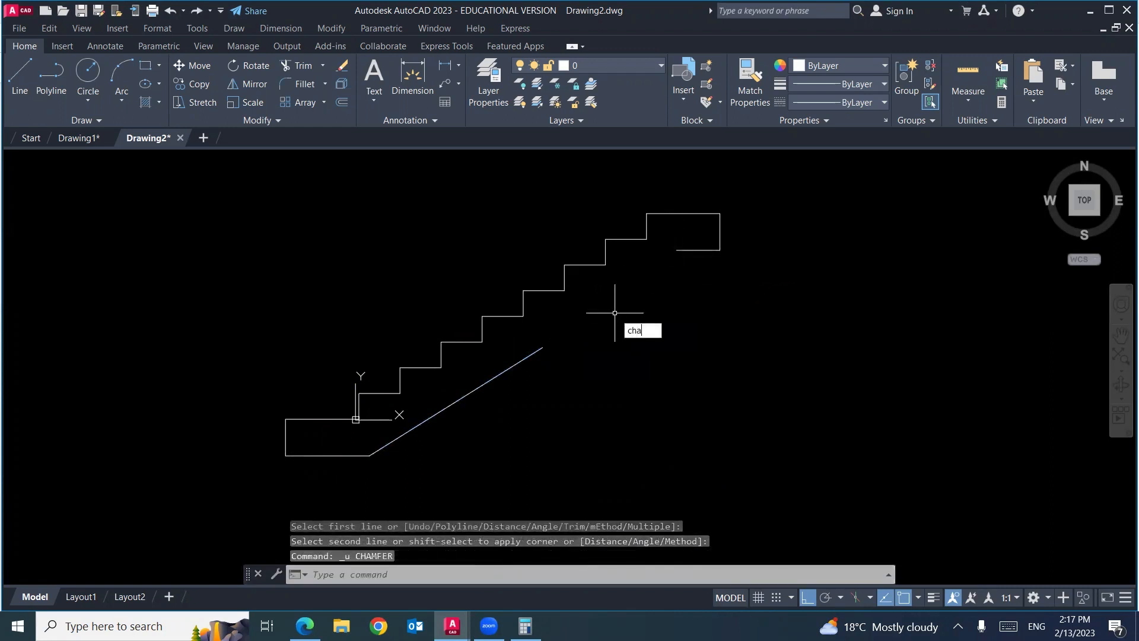
text(a)
key(Return)
click(525, 360)
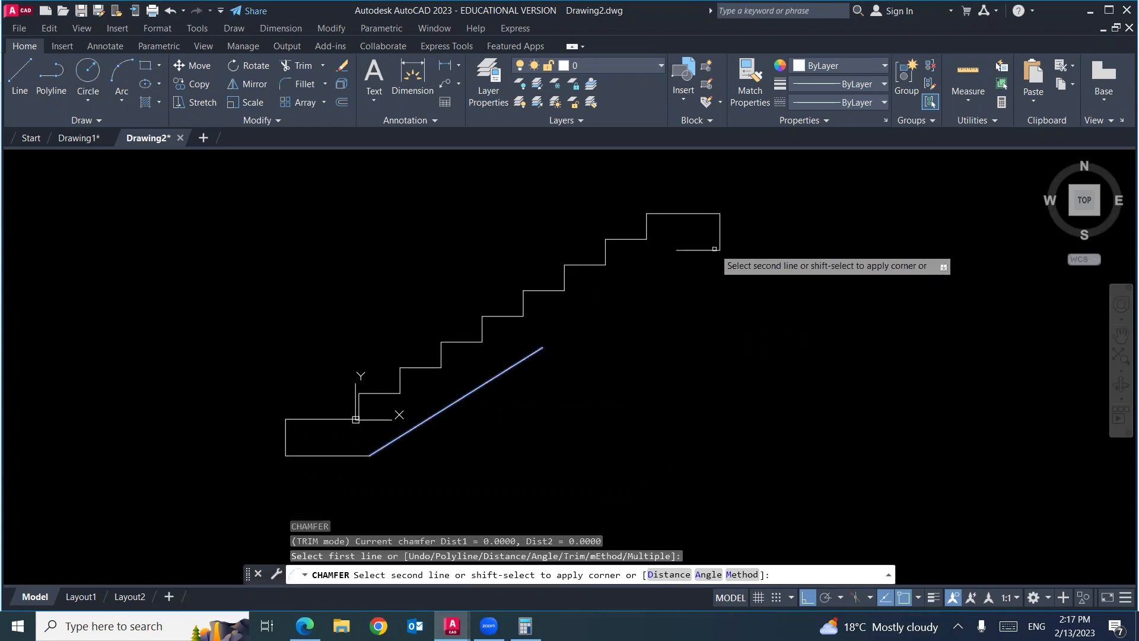
click(715, 248)
mouse_move(730, 356)
middle_down()
mouse_move(781, 361)
mouse_move(823, 399)
mouse_move(655, 355)
middle_up()
text(s)
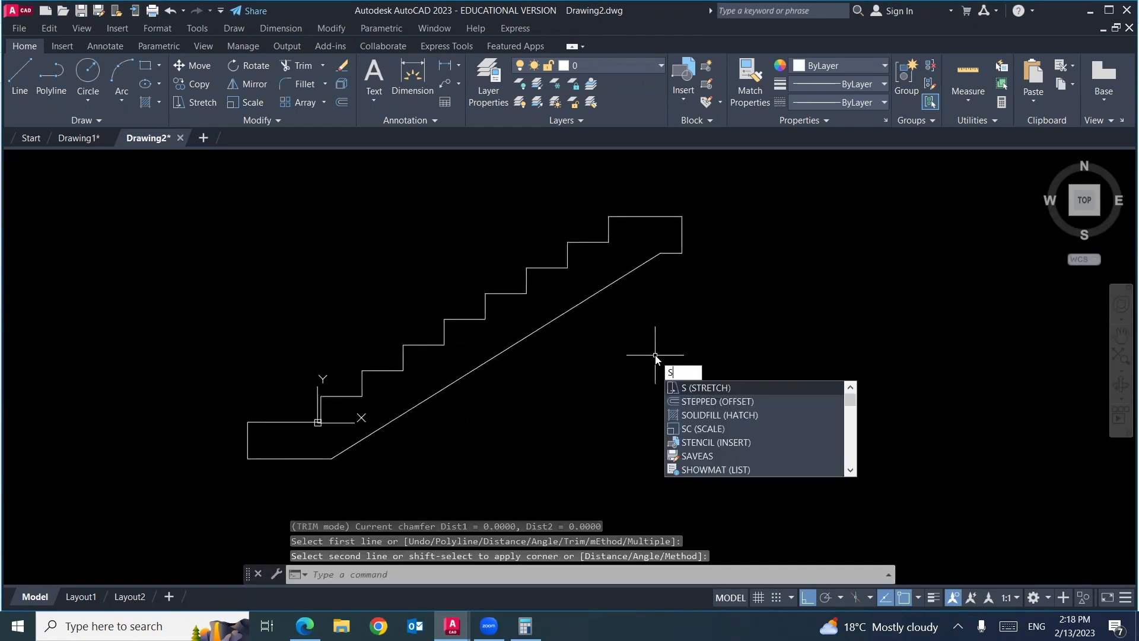
key(Escape)
key(Escape)
key(Escape)
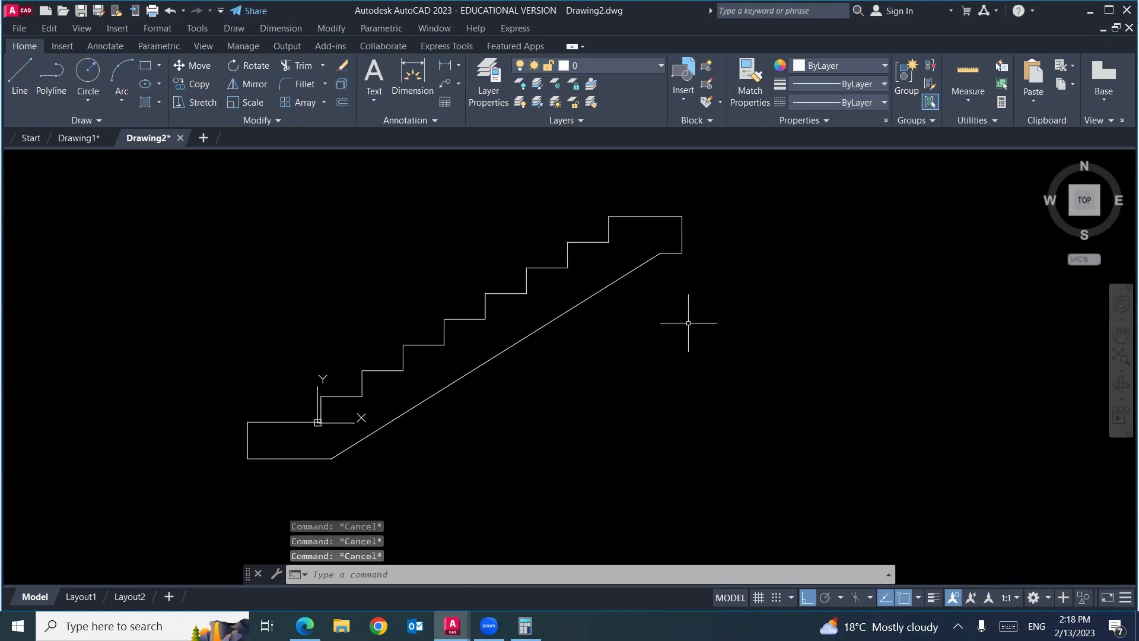
Stretch the upper landing's east end horizontally outward by about 750
text(s)
key(Return)
click(712, 195)
click(683, 255)
key(Return)
click(657, 311)
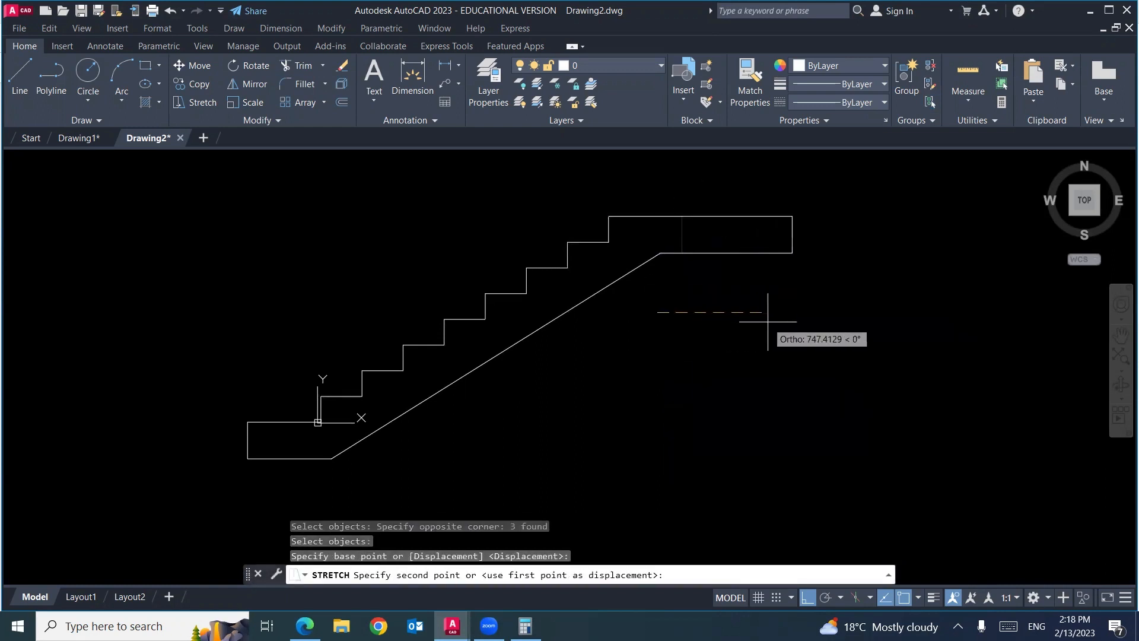
click(772, 320)
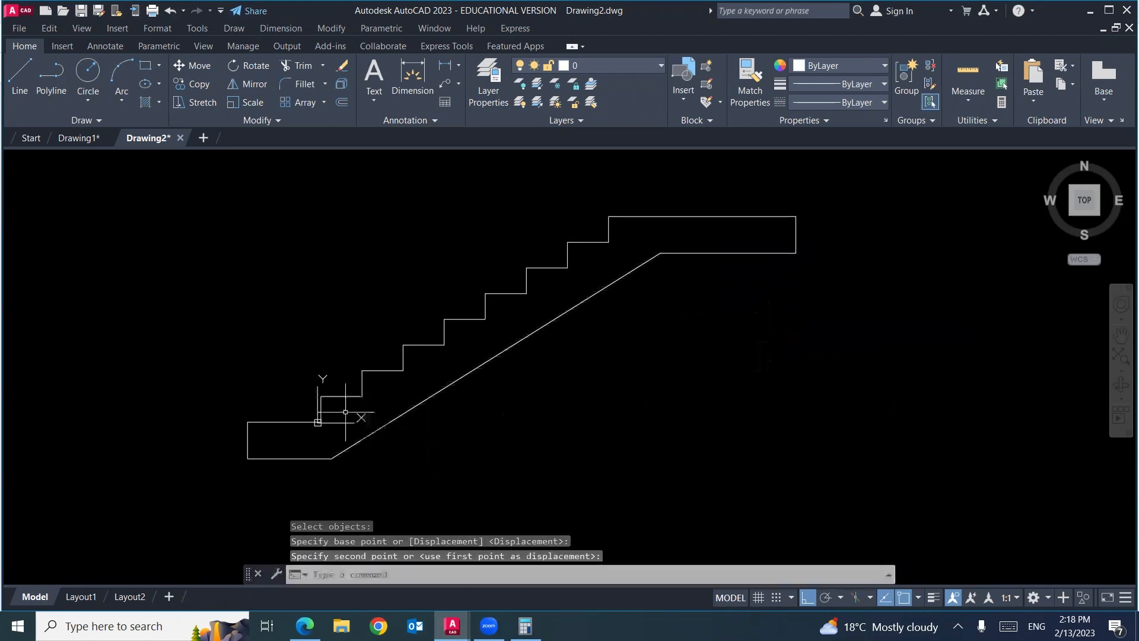
Stretch the lower landing's west end horizontally outward by about 510
key(Return)
click(263, 406)
click(202, 493)
key(Return)
click(279, 487)
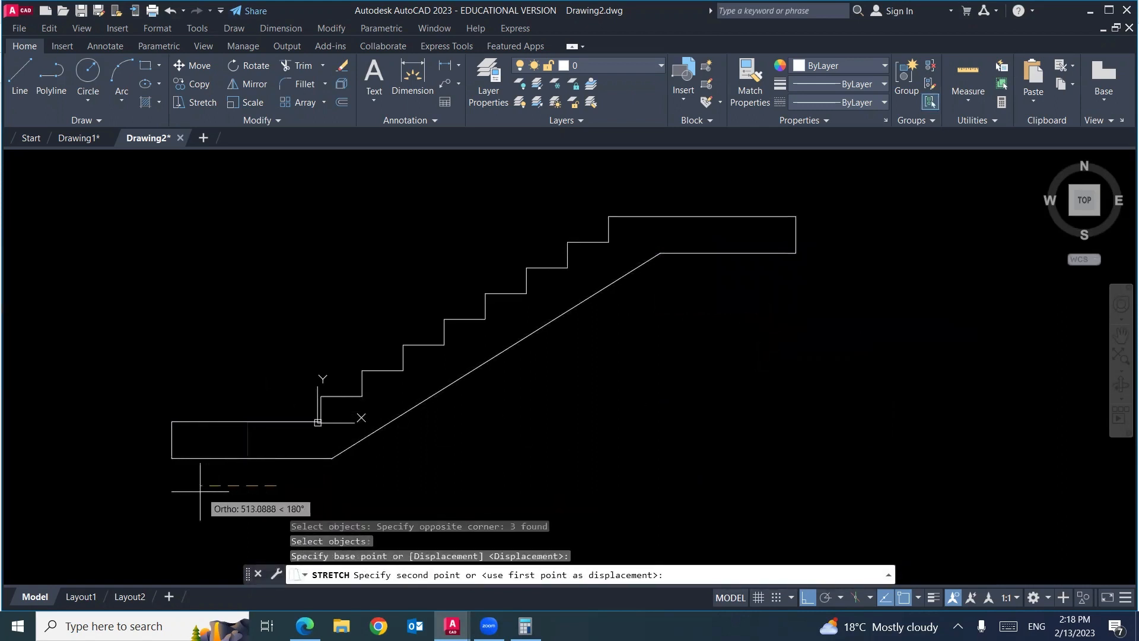
click(202, 486)
middle_drag(609, 461, 681, 475)
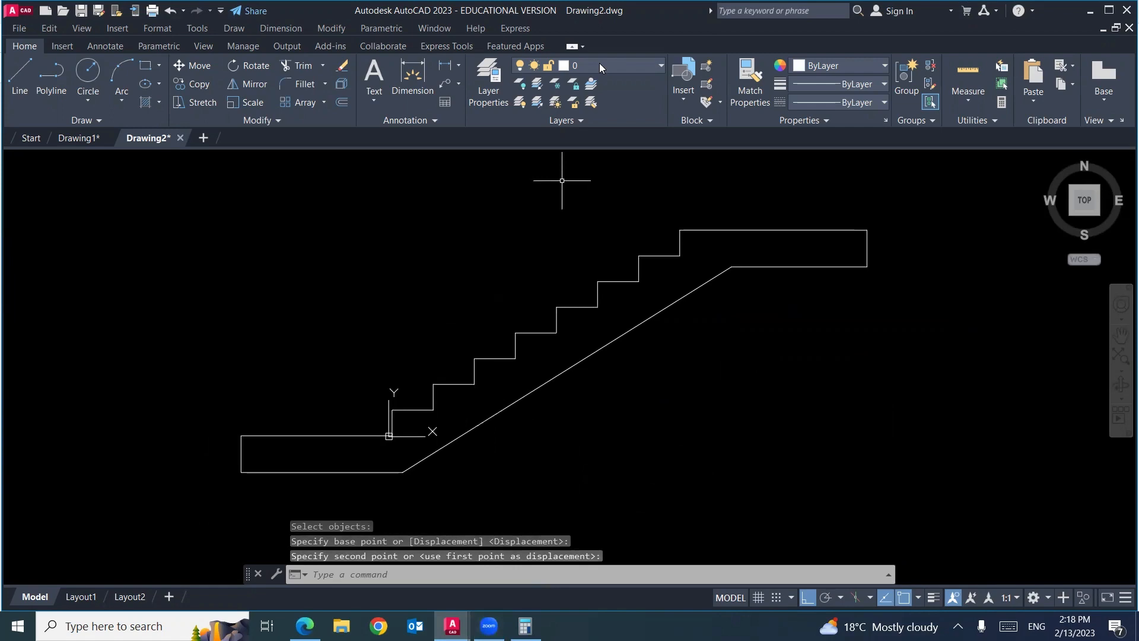
Switch to the HW6 PDF and check the stair section's dimensions
key(alt+Tab)
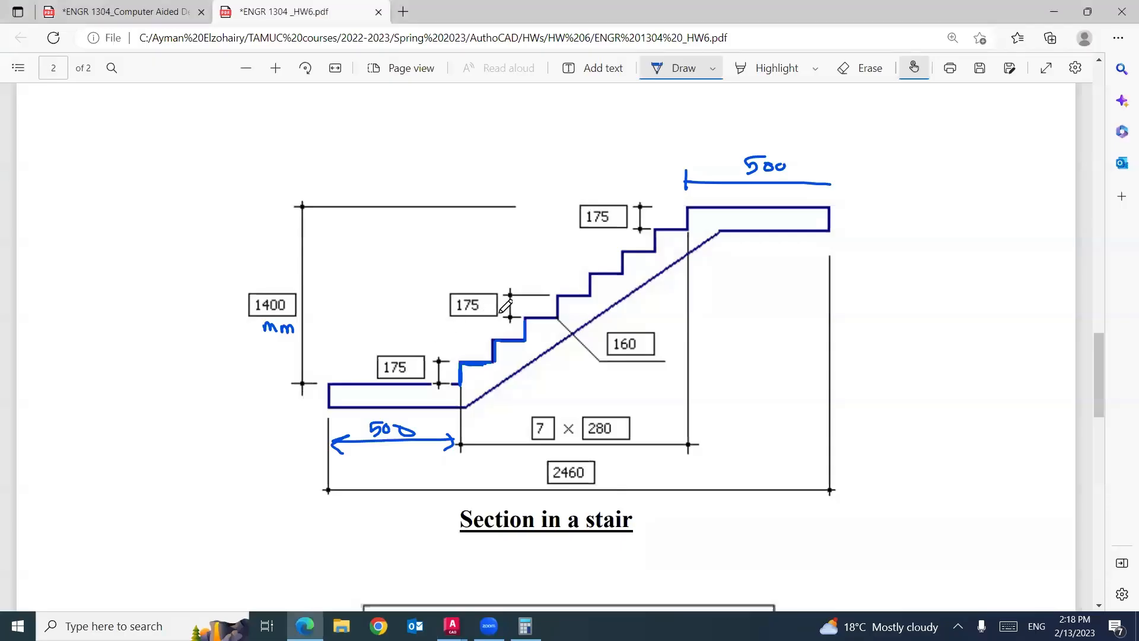